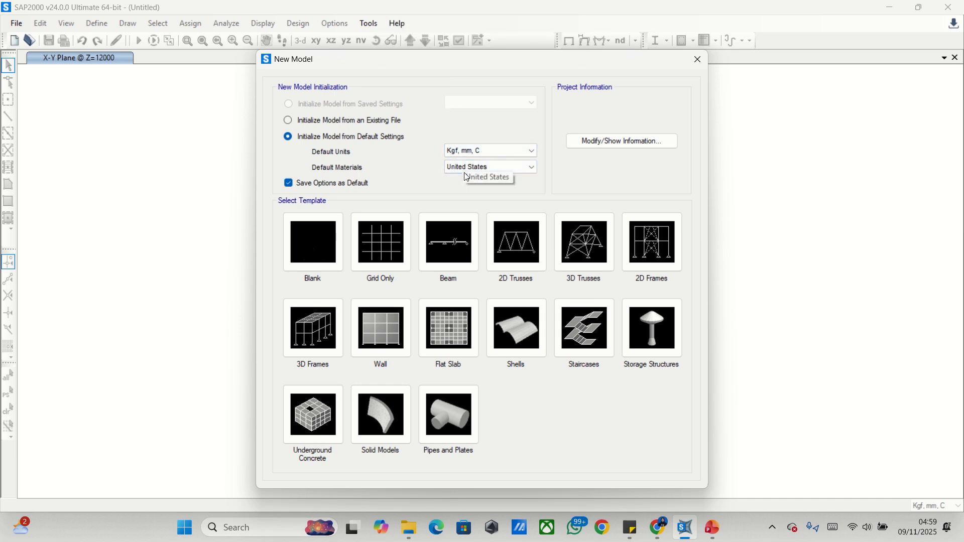
Step: Create a grid-only model with 4 × 4 × 5 grid lines spaced 6000, 6000 and 3000 mm, and close its 3-D view
{"action": "left_click", "coordinate": [389, 246]}
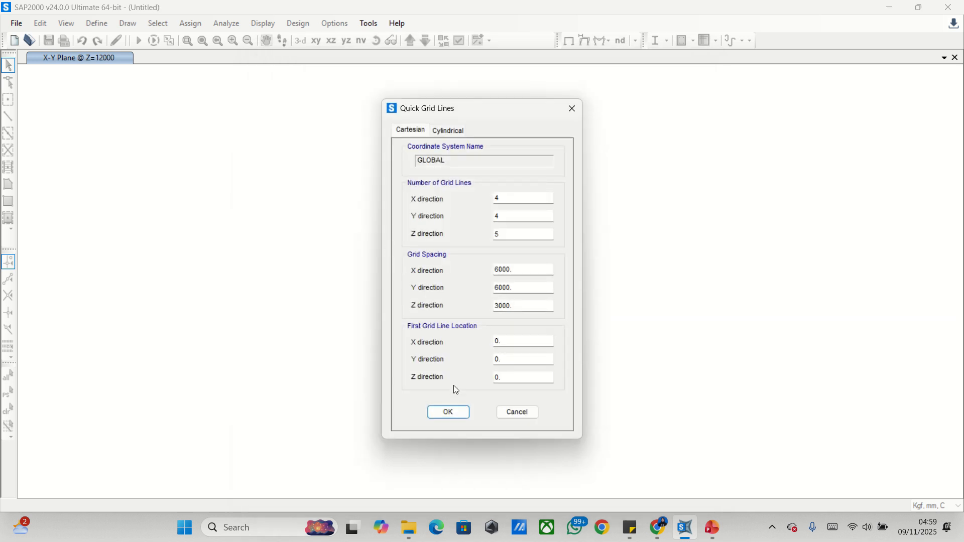
{"action": "left_click", "coordinate": [452, 413]}
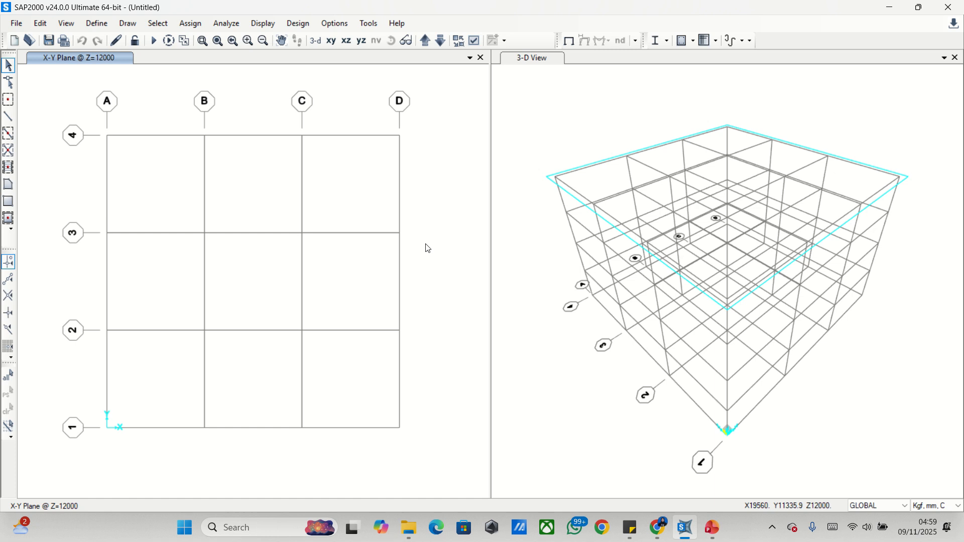
{"action": "left_click", "coordinate": [546, 147]}
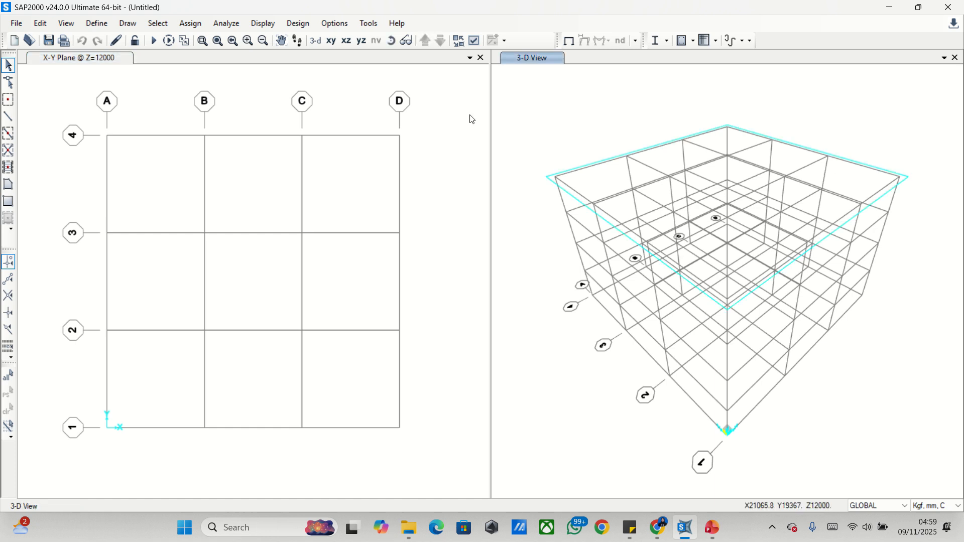
{"action": "left_click", "coordinate": [955, 57]}
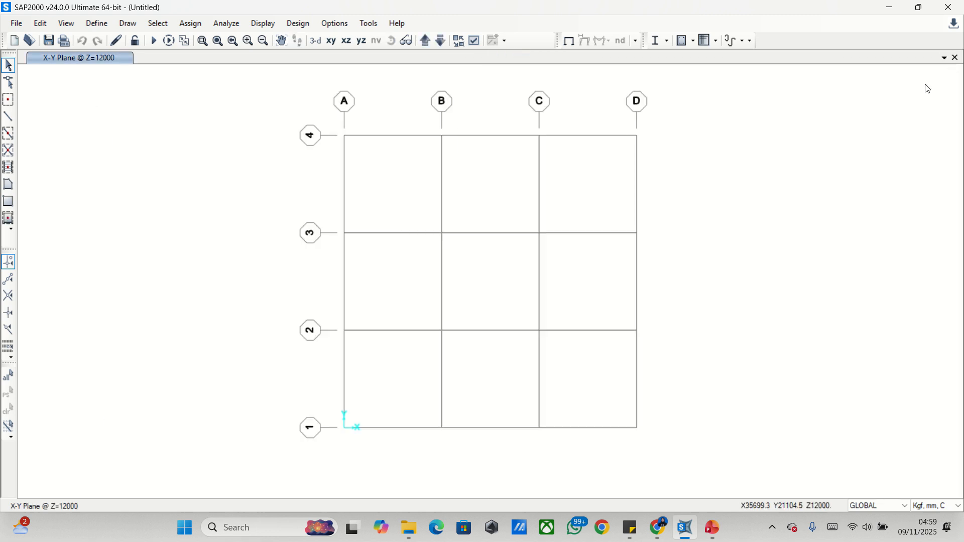
{"action": "left_click", "coordinate": [944, 58]}
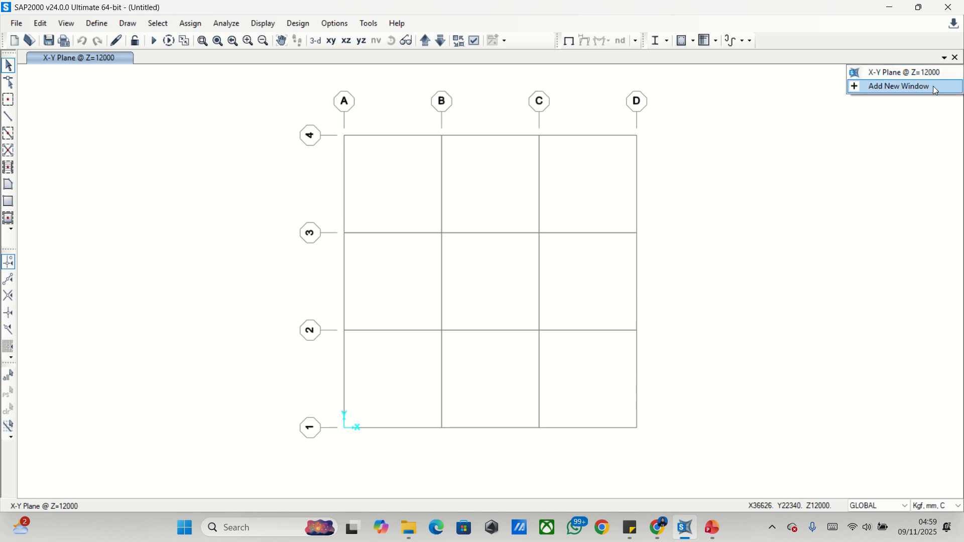
{"action": "left_click", "coordinate": [700, 159]}
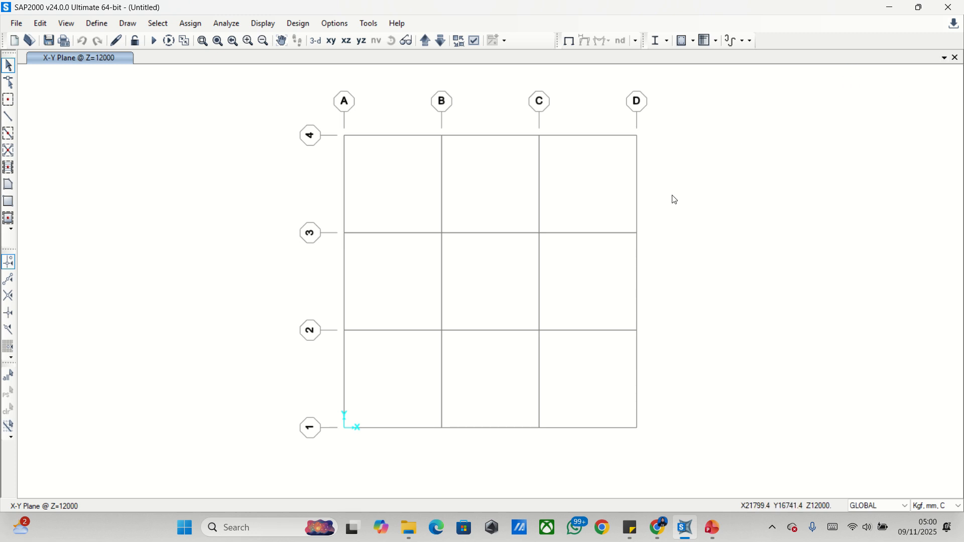
Step: Add a new 2D coordinate system named KRB SBY, with its origin at 0, 0 and no rotation
{"action": "right_click", "coordinate": [667, 225]}
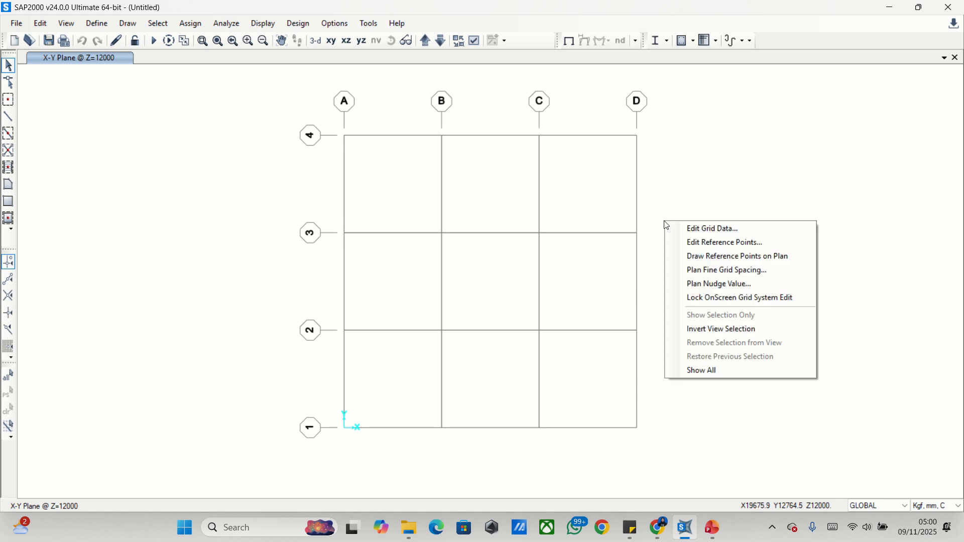
{"action": "left_click", "coordinate": [676, 229]}
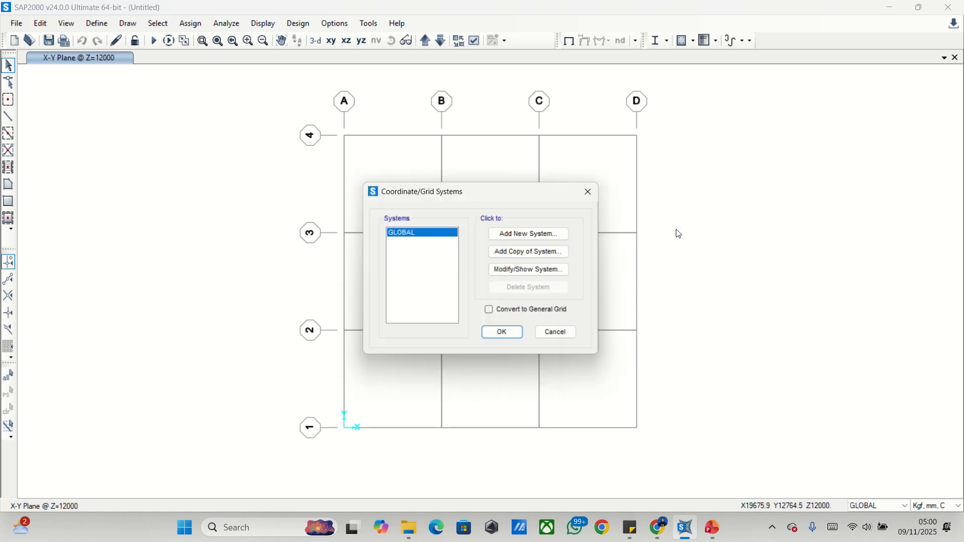
{"action": "left_click", "coordinate": [537, 235]}
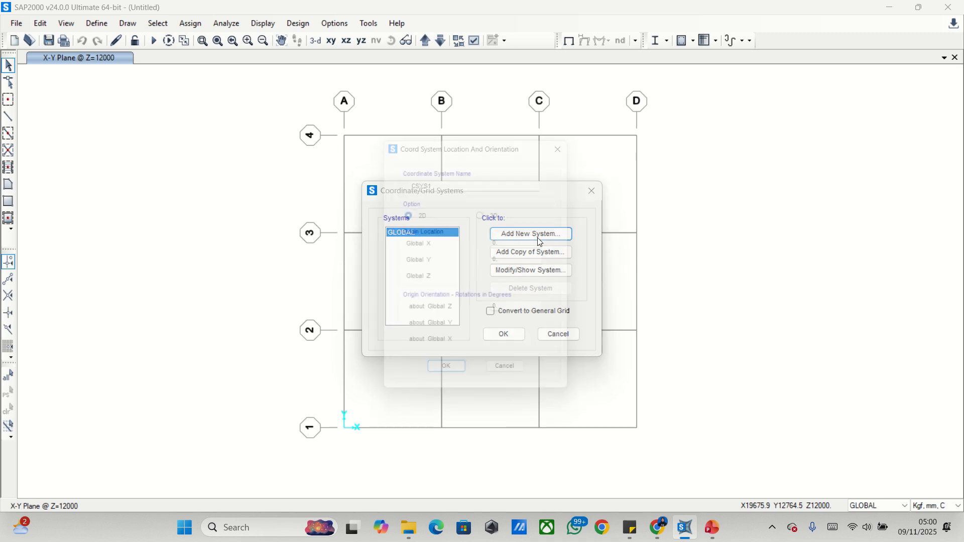
{"action": "left_click_drag", "start_coordinate": [442, 184], "coordinate": [401, 186]}
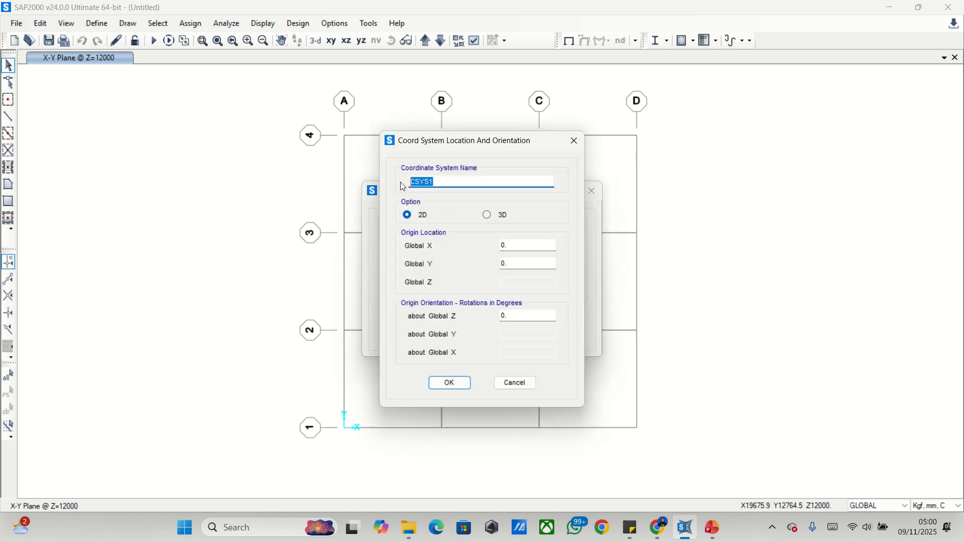
{"action": "type", "text": "KRB SBY"}
{"action": "left_click", "coordinate": [449, 383]}
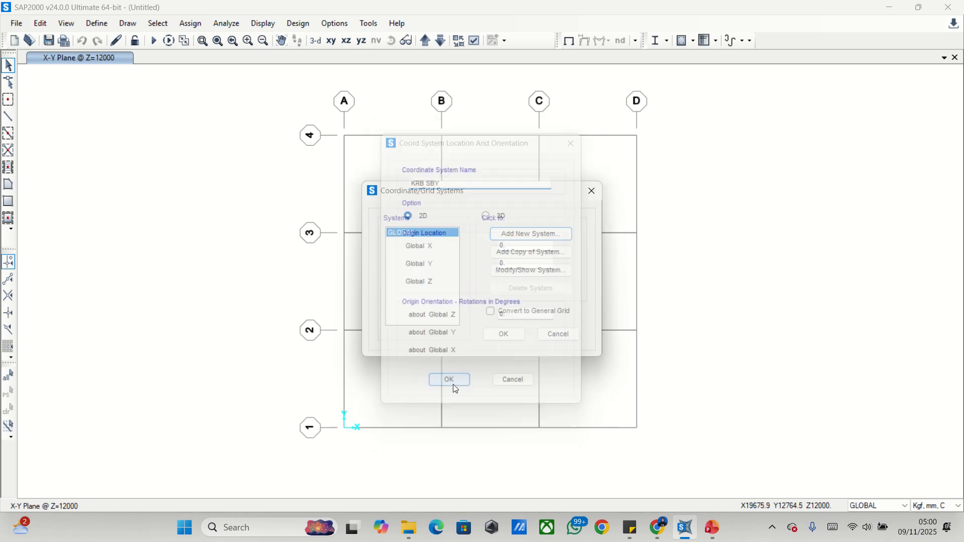
{"action": "left_click", "coordinate": [445, 168]}
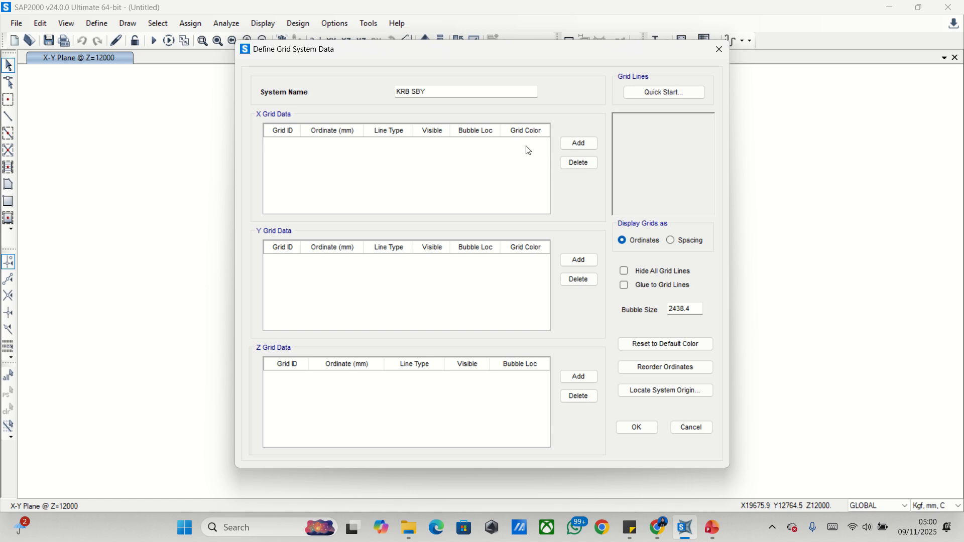
Step: Define X grid lines A at 0 and B at 5000 mm in the KRB SBY system
{"action": "left_click", "coordinate": [587, 145]}
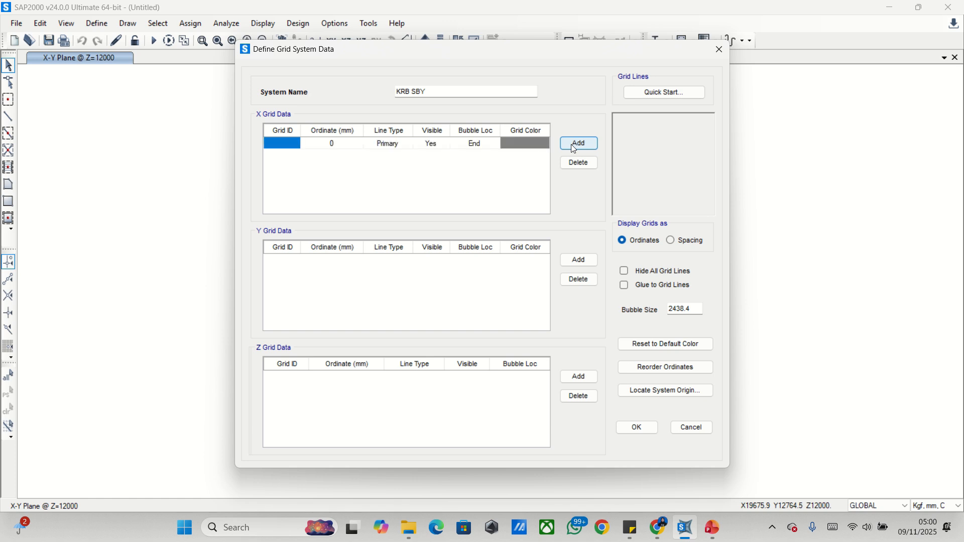
{"action": "type", "text": "A"}
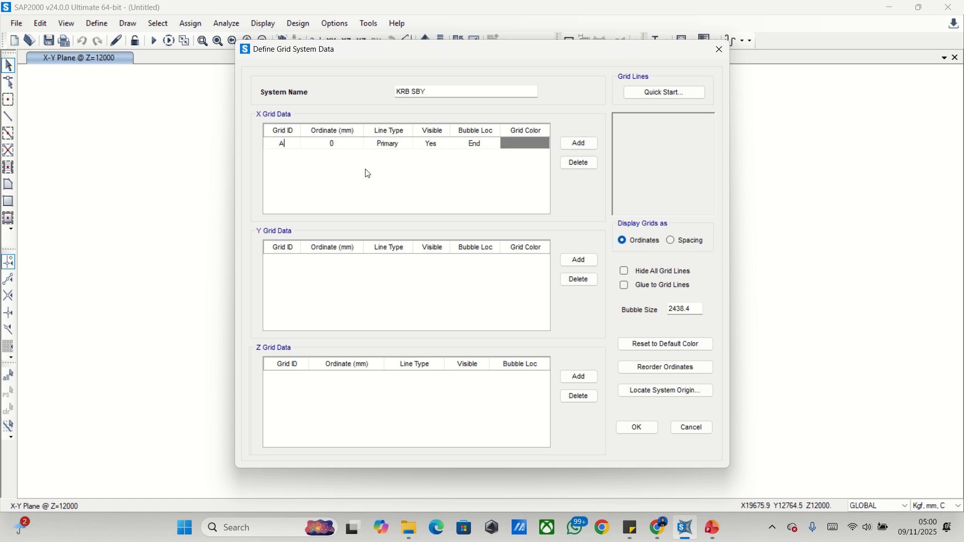
{"action": "left_click", "coordinate": [575, 145]}
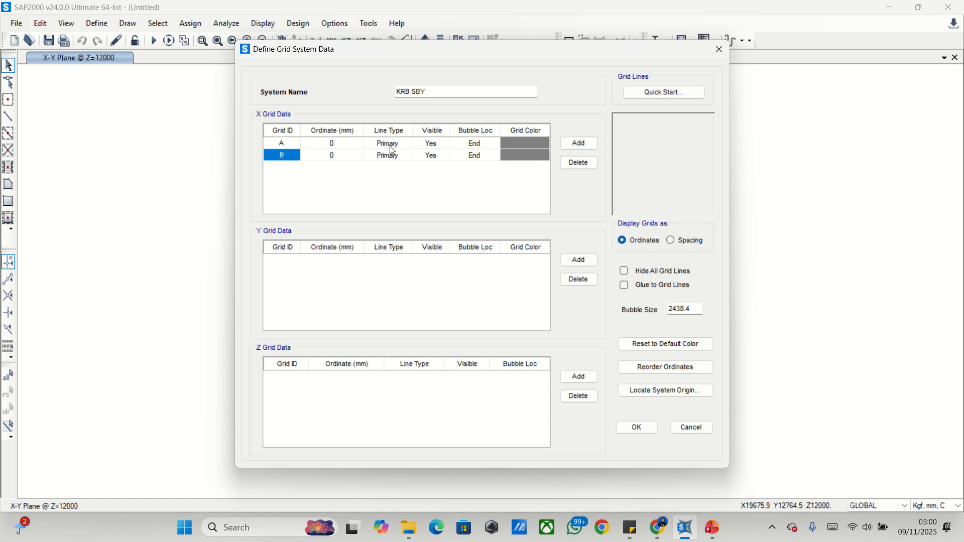
{"action": "left_click", "coordinate": [353, 159]}
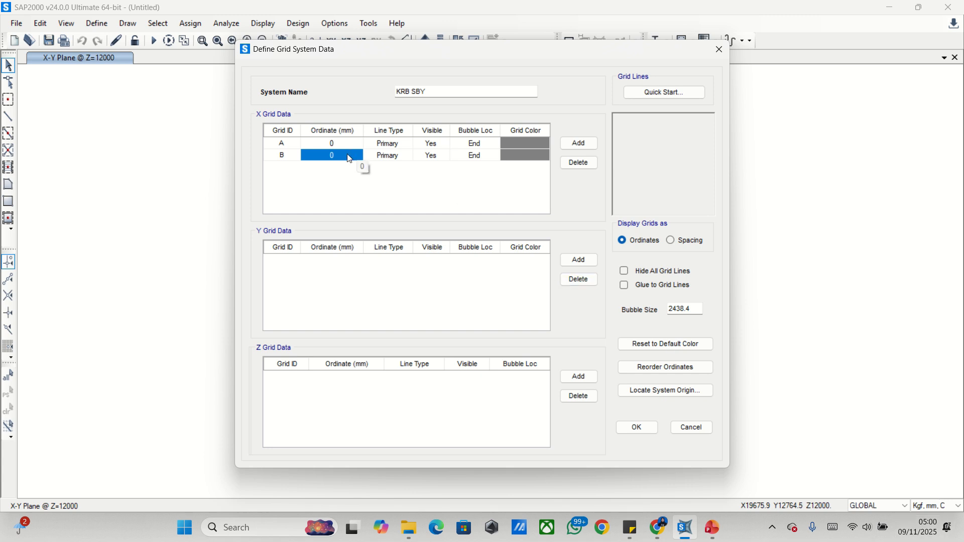
{"action": "type", "text": "5000"}
Step: Add X grid lines C through K at 5000 mm intervals, from 10000 to 50000 mm
{"action": "left_click", "coordinate": [581, 148]}
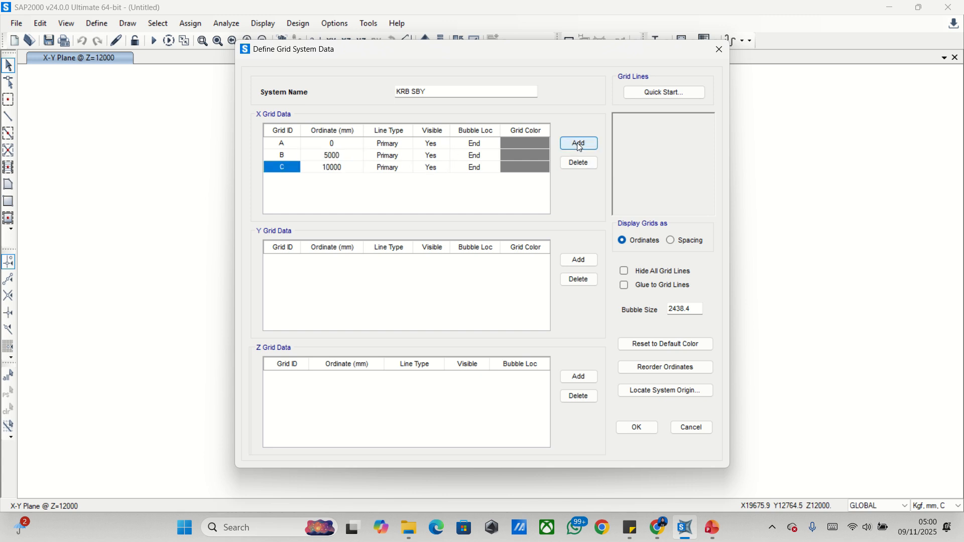
{"action": "key", "text": "Tab"}
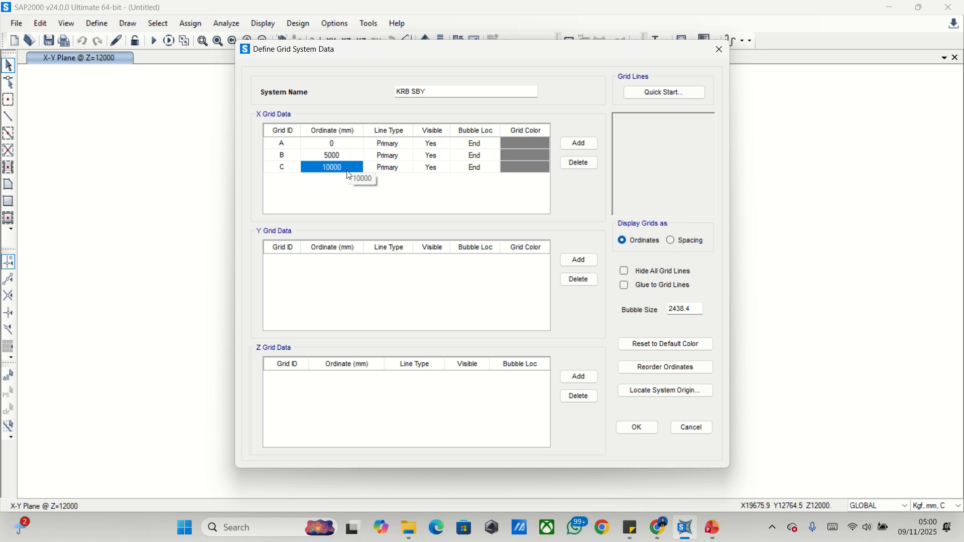
{"action": "left_click", "coordinate": [572, 147]}
{"action": "left_click", "coordinate": [572, 146]}
{"action": "left_click", "coordinate": [572, 147]}
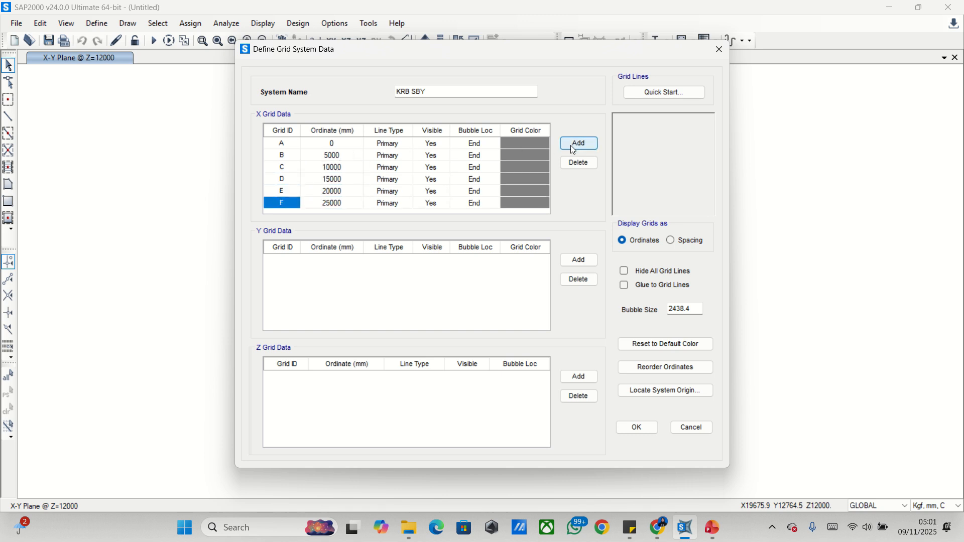
{"action": "left_click", "coordinate": [573, 147]}
{"action": "left_click", "coordinate": [572, 147]}
{"action": "left_click", "coordinate": [573, 147]}
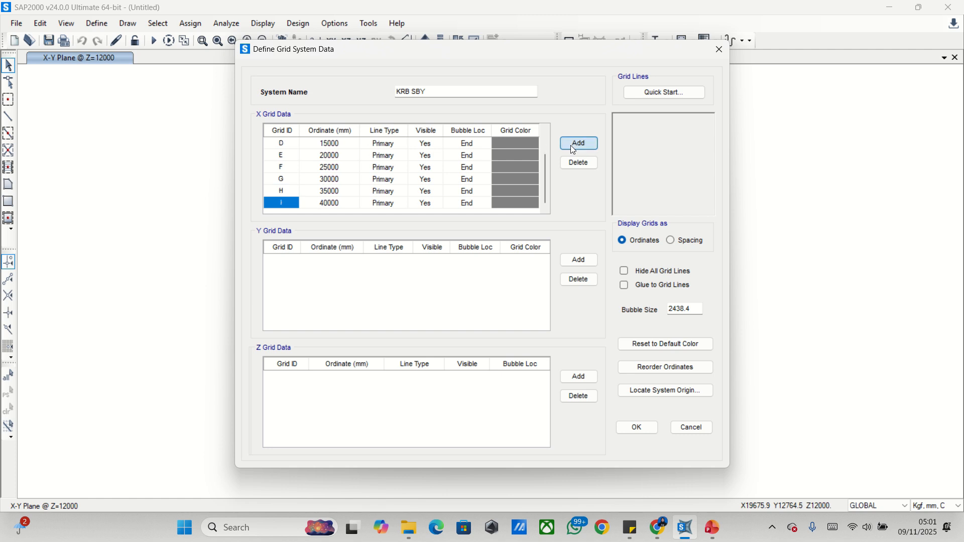
{"action": "left_click", "coordinate": [573, 146]}
{"action": "left_click", "coordinate": [573, 146]}
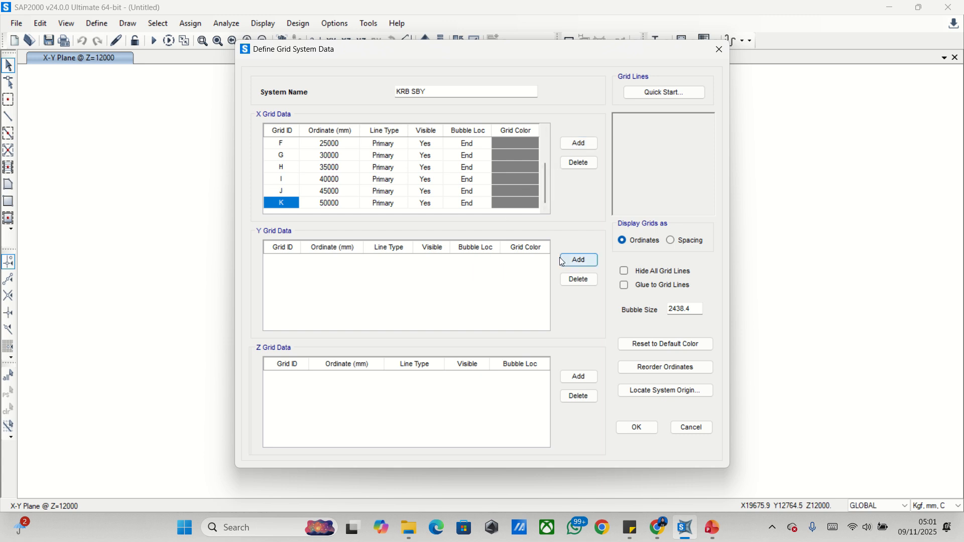
Step: Add Y grid lines 1, 2 and 3, with ordinate 0 for line 1 and 1 mm for line 2
{"action": "left_click", "coordinate": [573, 261]}
{"action": "left_click", "coordinate": [282, 261]}
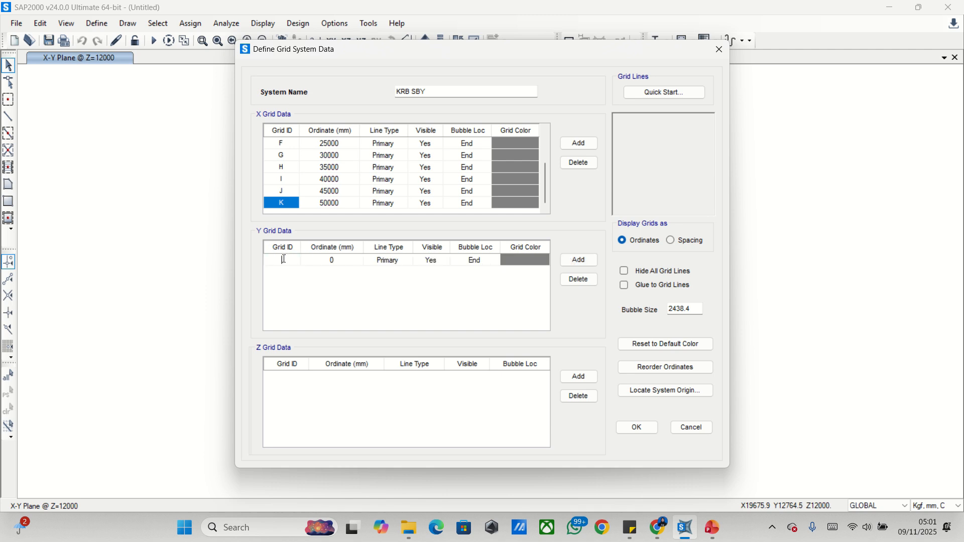
{"action": "type", "text": "1"}
{"action": "left_click", "coordinate": [345, 261]}
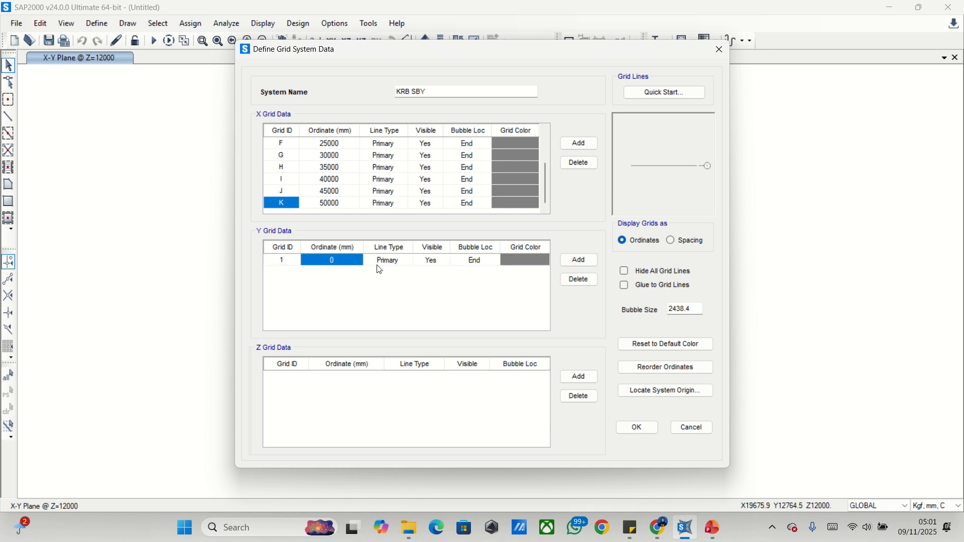
{"action": "left_click", "coordinate": [578, 260]}
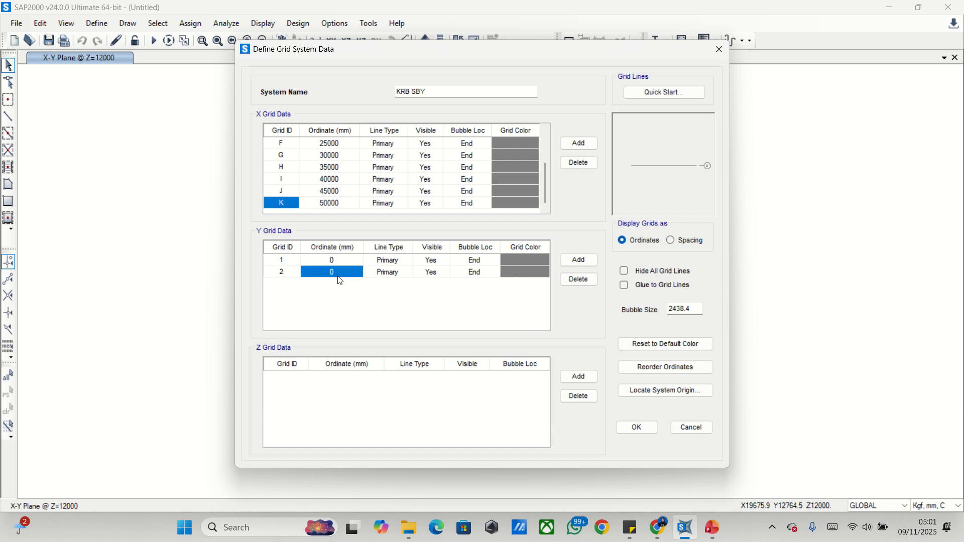
{"action": "type", "text": "1"}
{"action": "left_click", "coordinate": [567, 266]}
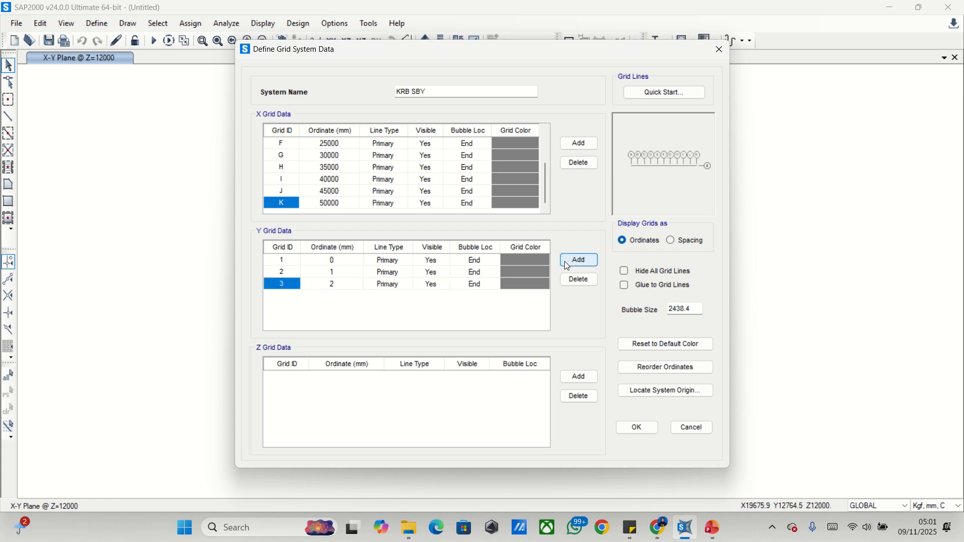
Step: Set the ordinate of Y grid line 3 to 2600 mm and of Y grid line 2 to 1000 mm
{"action": "left_click", "coordinate": [345, 290]}
{"action": "left_click", "coordinate": [343, 287]}
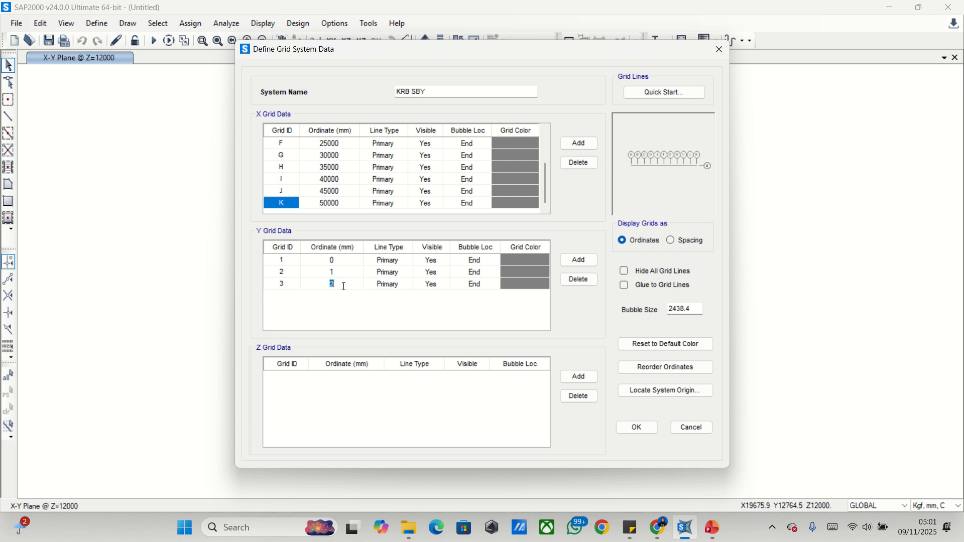
{"action": "left_click", "coordinate": [343, 287]}
{"action": "type", "text": "."}
{"action": "key", "text": "BackSpace"}
{"action": "type", "text": "600"}
{"action": "left_click", "coordinate": [351, 272]}
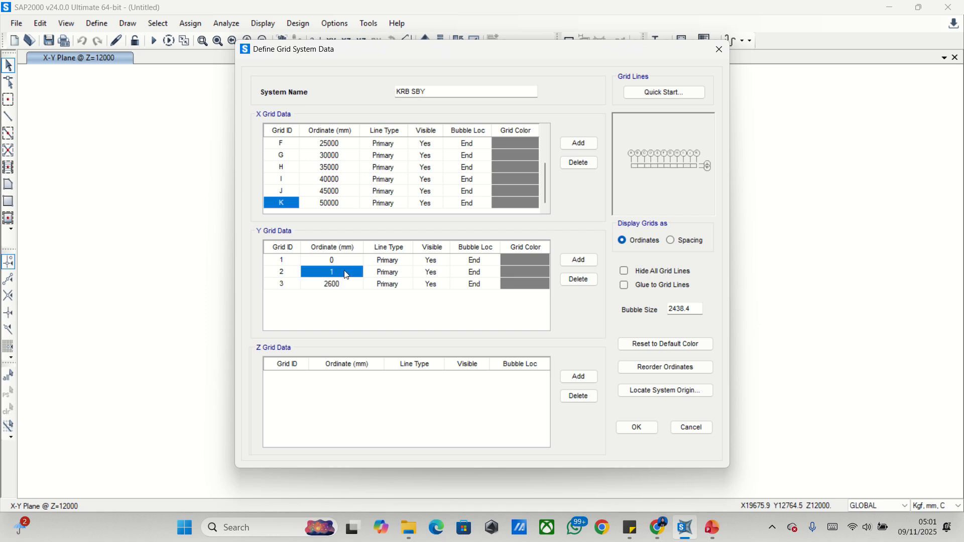
{"action": "left_click", "coordinate": [352, 273]}
{"action": "type", "text": "000"}
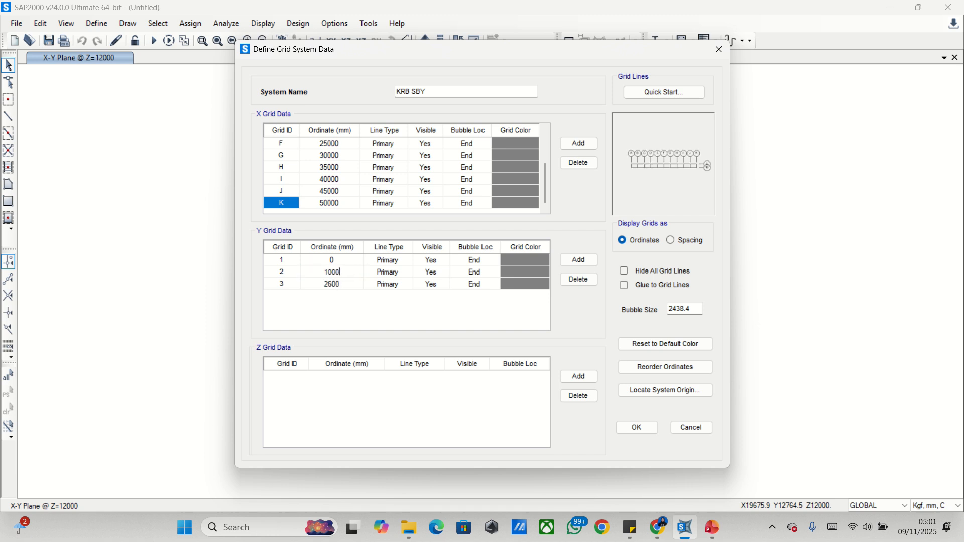
{"action": "left_click", "coordinate": [351, 284]}
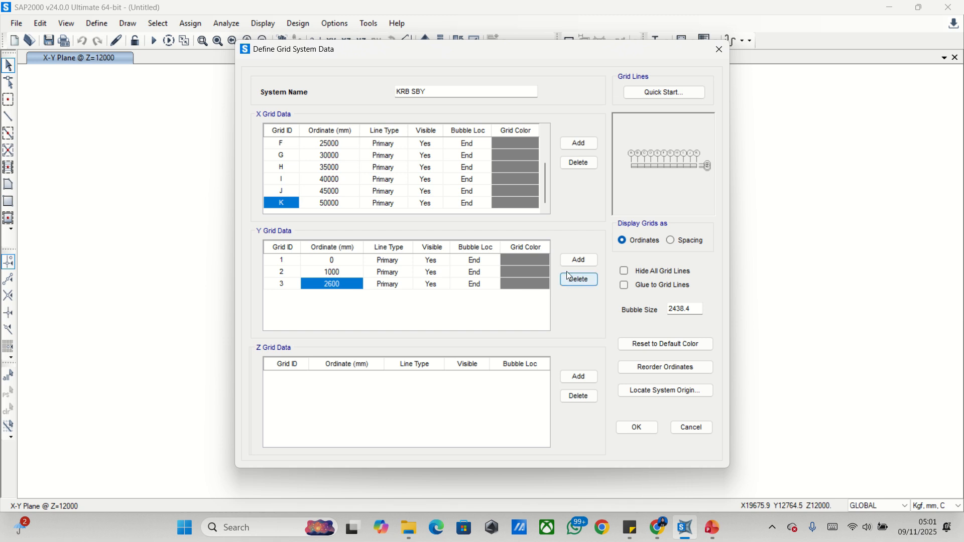
Step: Add Y grid lines 4 through 8 at 1600 mm intervals and set line 8's ordinate to 10000 mm
{"action": "left_click", "coordinate": [578, 260]}
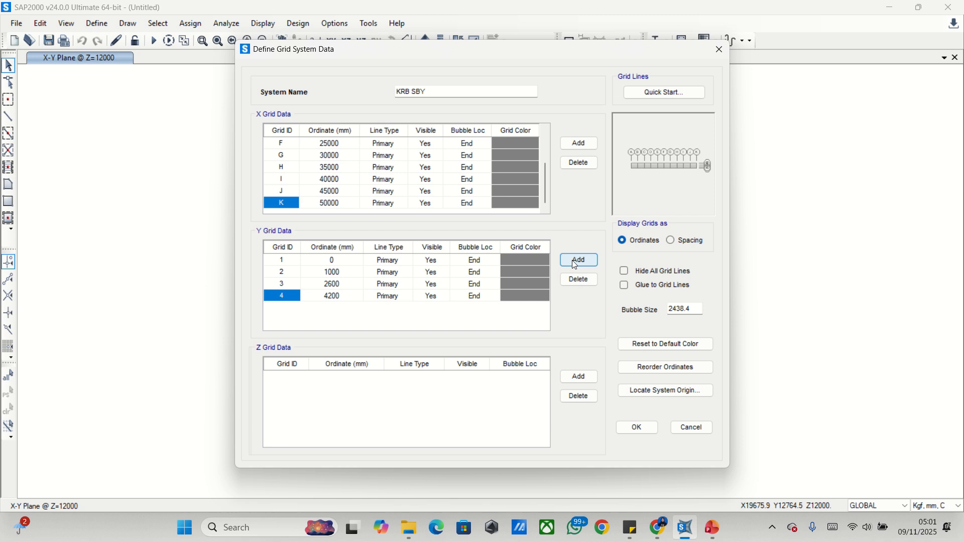
{"action": "left_click", "coordinate": [575, 262]}
{"action": "left_click", "coordinate": [575, 262]}
{"action": "left_click", "coordinate": [575, 262]}
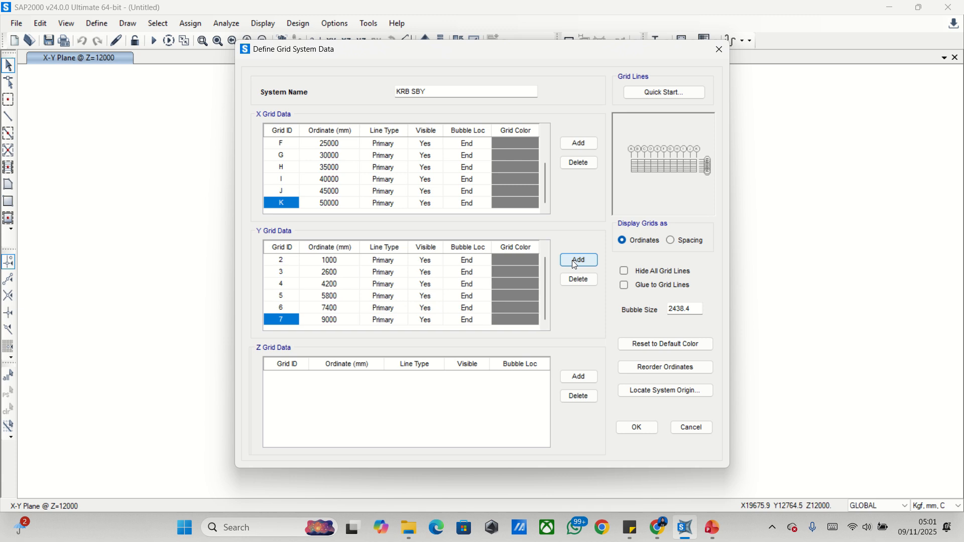
{"action": "scroll", "coordinate": [544, 281], "scroll_direction": "down", "scroll_amount": 1}
{"action": "left_click", "coordinate": [579, 260]}
{"action": "left_click", "coordinate": [348, 323]}
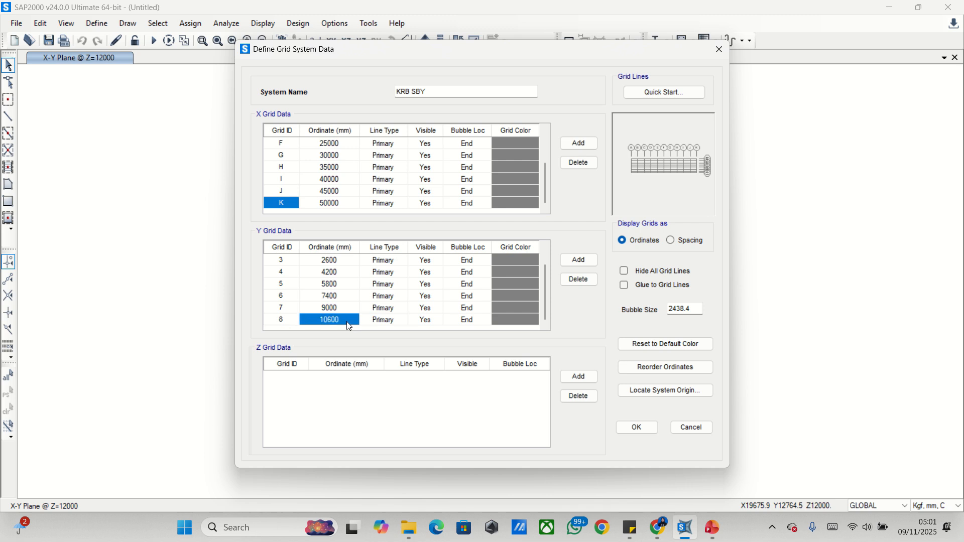
{"action": "type", "text": "10000"}
{"action": "left_click", "coordinate": [350, 395]}
Step: Define Z grid lines Z1 at 0 and Z2 at 6500 mm
{"action": "left_click", "coordinate": [579, 377]}
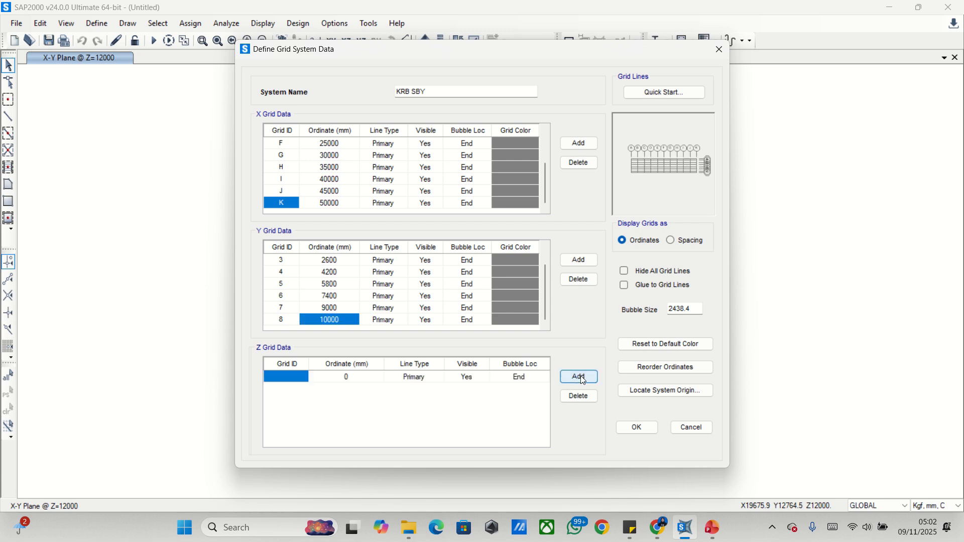
{"action": "type", "text": "Z1"}
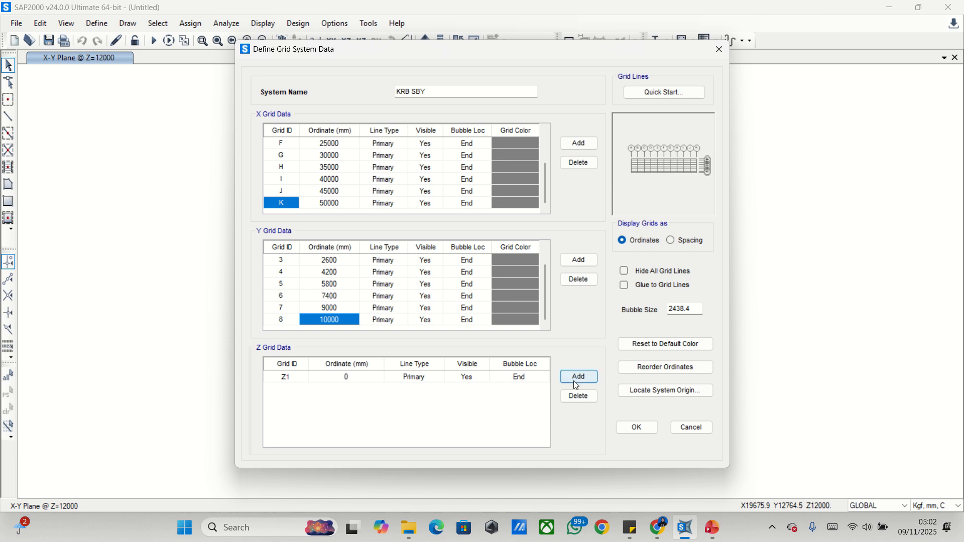
{"action": "left_click", "coordinate": [577, 377]}
{"action": "left_click", "coordinate": [288, 390]}
{"action": "type", "text": "Z2"}
{"action": "left_click", "coordinate": [370, 391]}
{"action": "type", "text": "6500"}
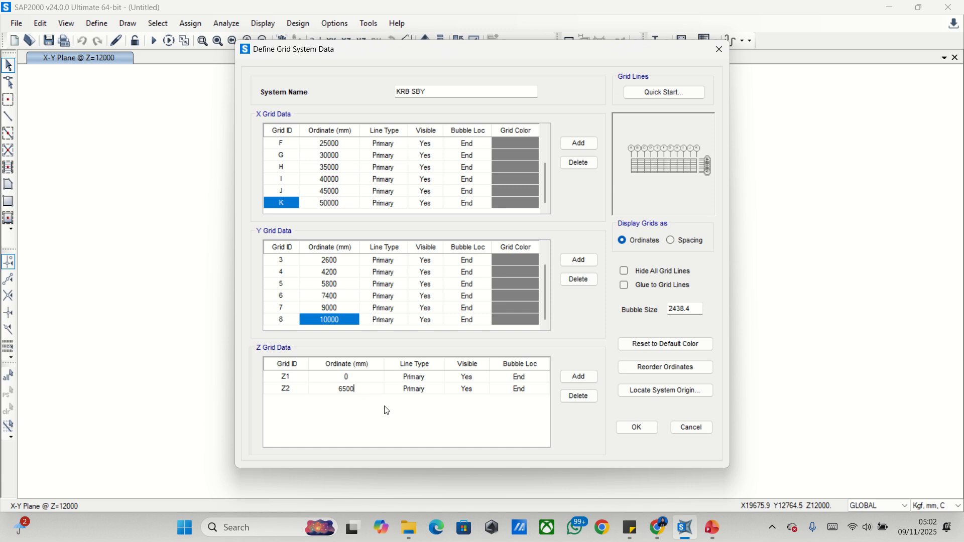
Step: Accept the KRB SBY grid line definition and apply the new coordinate system to the model
{"action": "left_click", "coordinate": [348, 309]}
{"action": "left_click", "coordinate": [370, 377]}
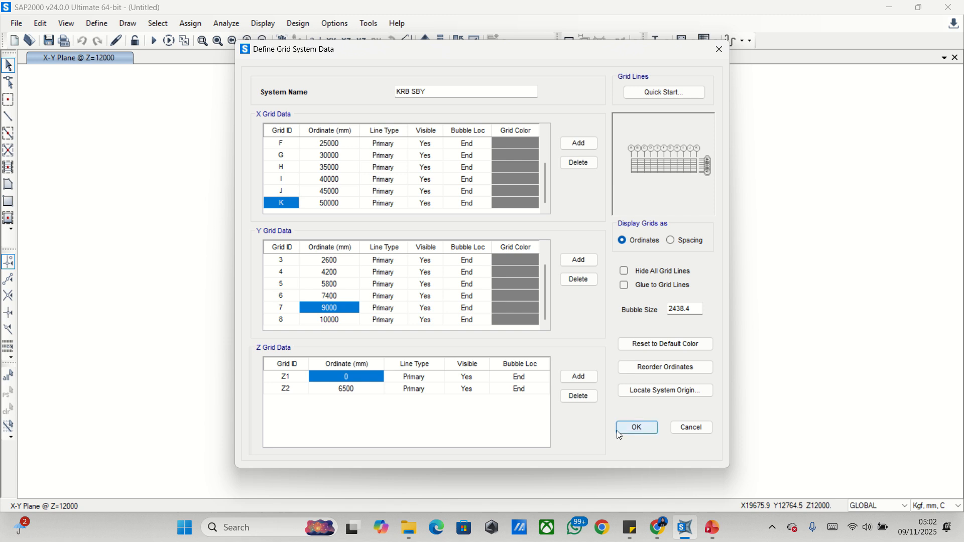
{"action": "left_click", "coordinate": [638, 427]}
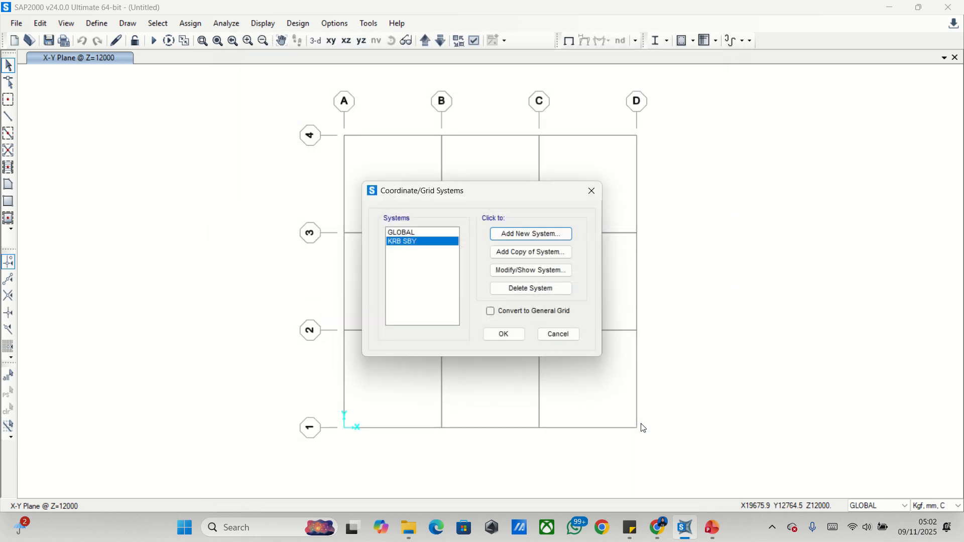
{"action": "left_click", "coordinate": [505, 335]}
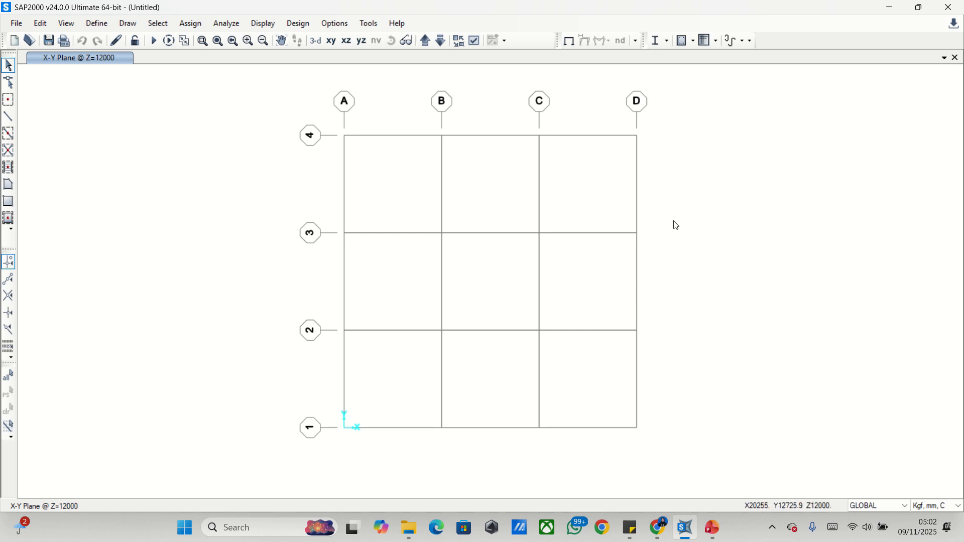
Step: Hide the GLOBAL grid in all windows, leaving KRB SBY as the only visible grid
{"action": "left_click", "coordinate": [67, 24]}
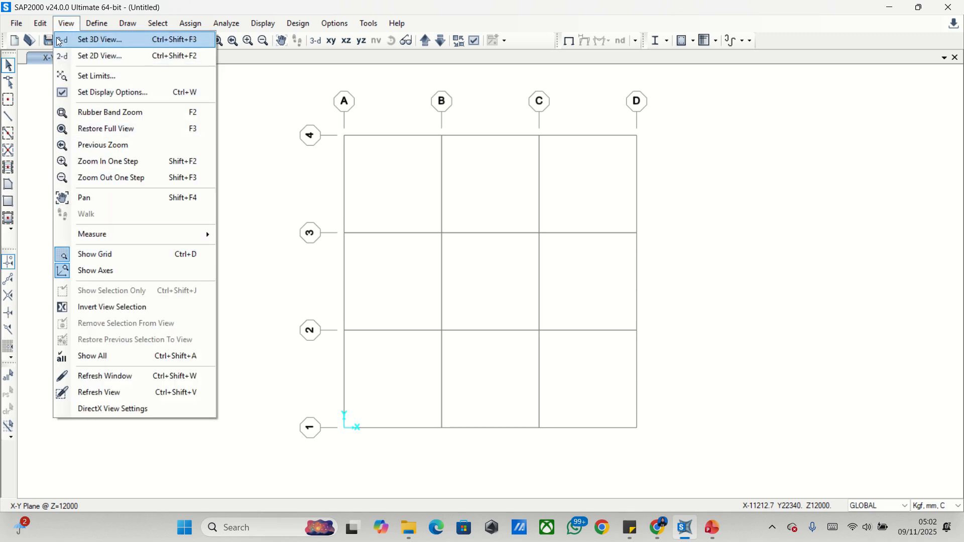
{"action": "left_click", "coordinate": [120, 255]}
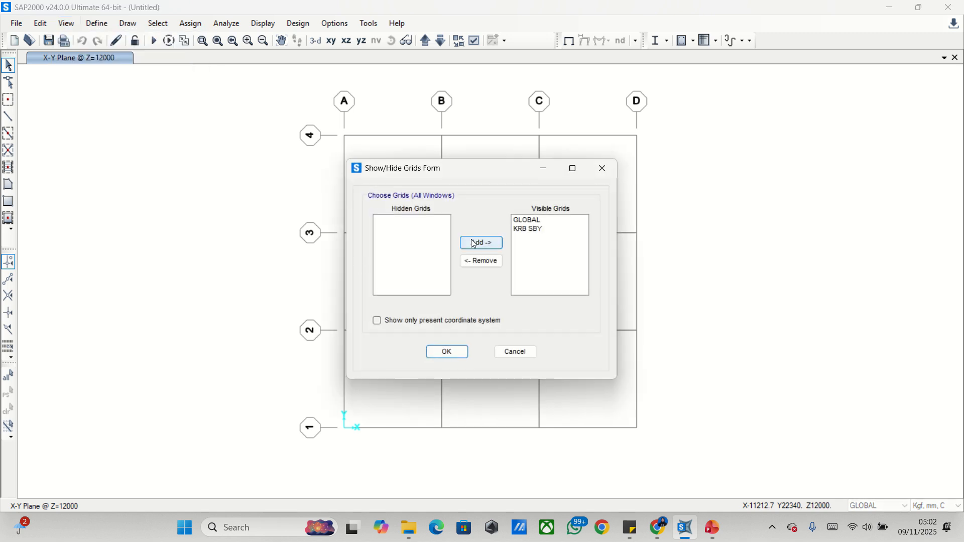
{"action": "left_click", "coordinate": [533, 221]}
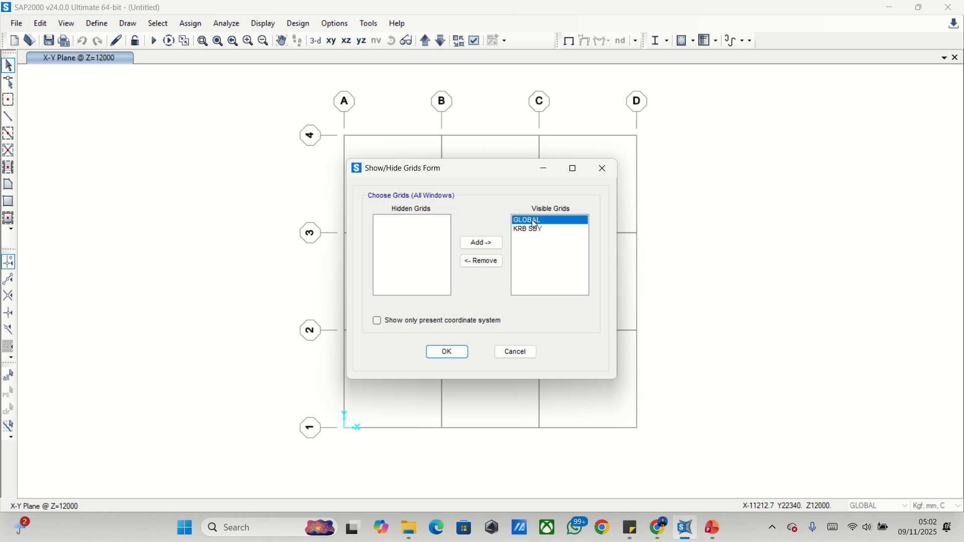
{"action": "left_click", "coordinate": [491, 262]}
{"action": "left_click", "coordinate": [445, 350]}
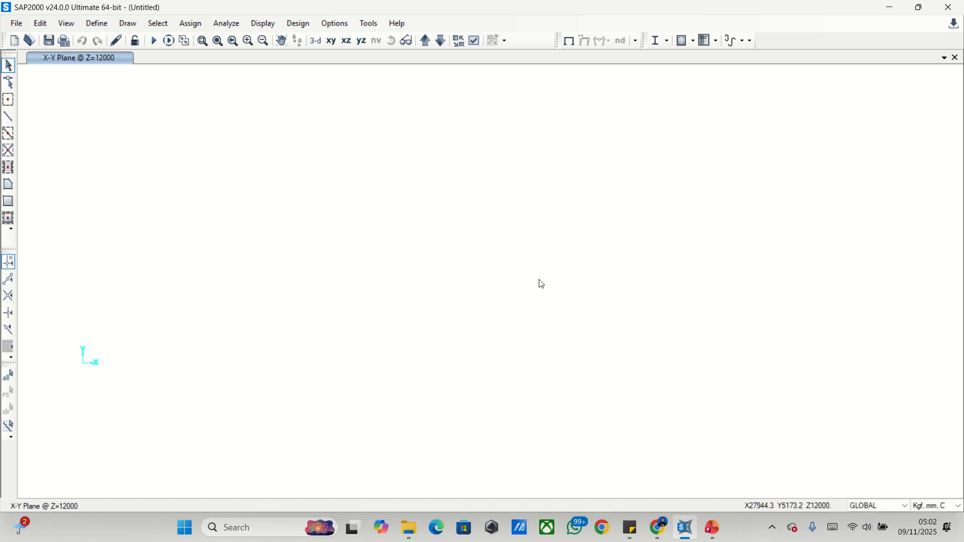
Step: Review which grid systems are set as hidden and visible
{"action": "left_click", "coordinate": [66, 23]}
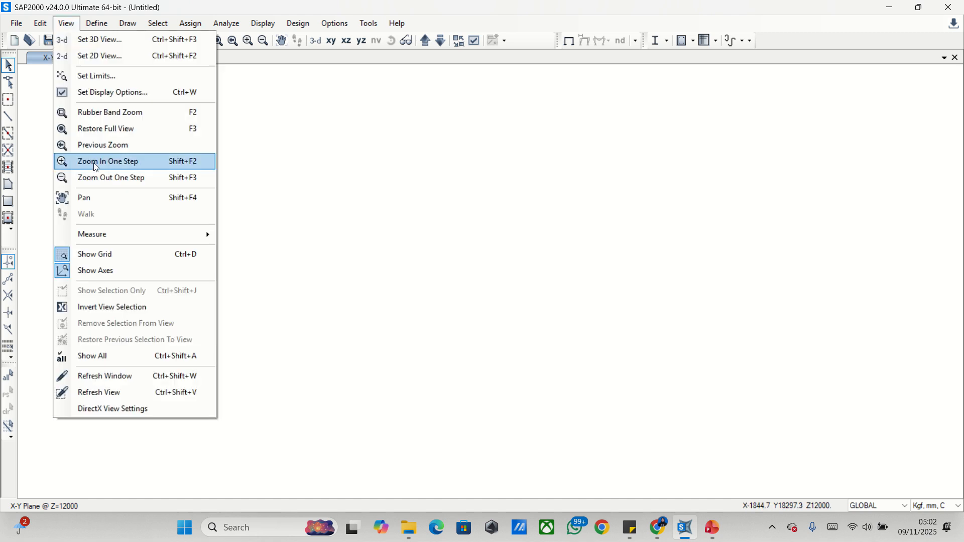
{"action": "left_click", "coordinate": [68, 254]}
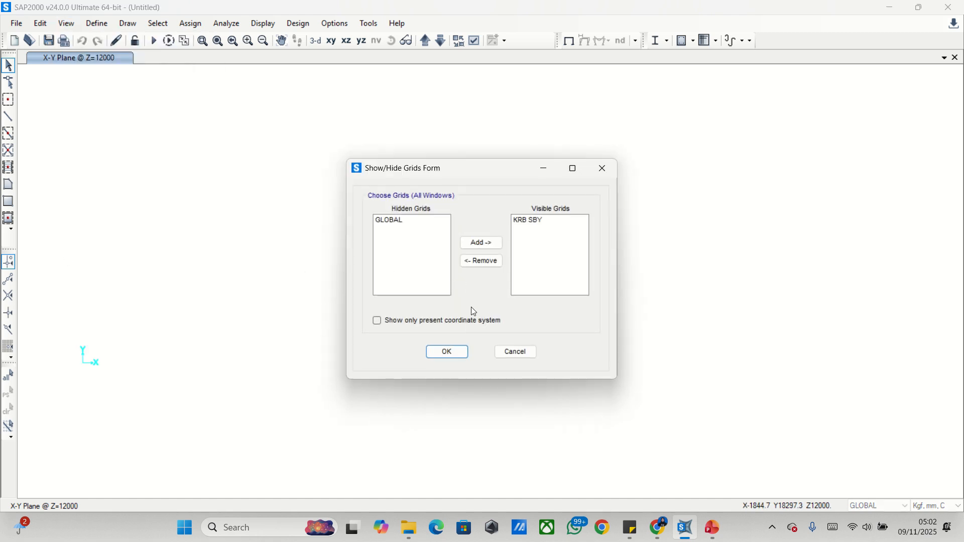
{"action": "left_click", "coordinate": [447, 351]}
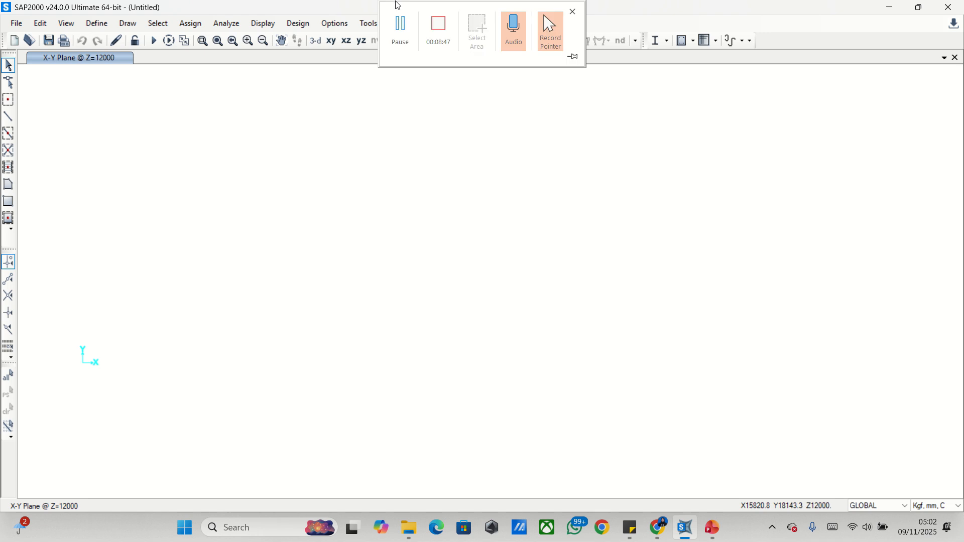
Step: Display the KRB SBY grid in a 3-D view and rotate it to inspect the whole frame
{"action": "left_click", "coordinate": [400, 25]}
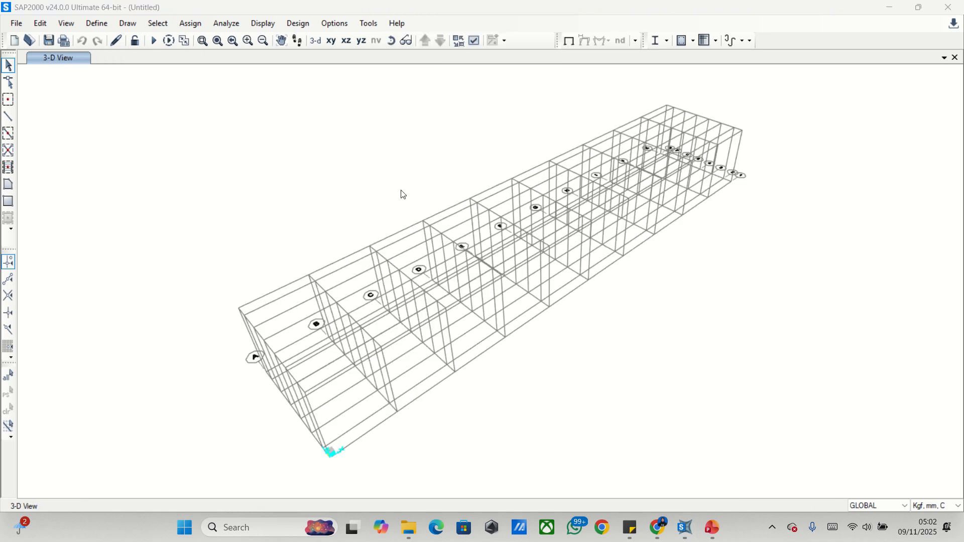
{"action": "left_click", "coordinate": [316, 41]}
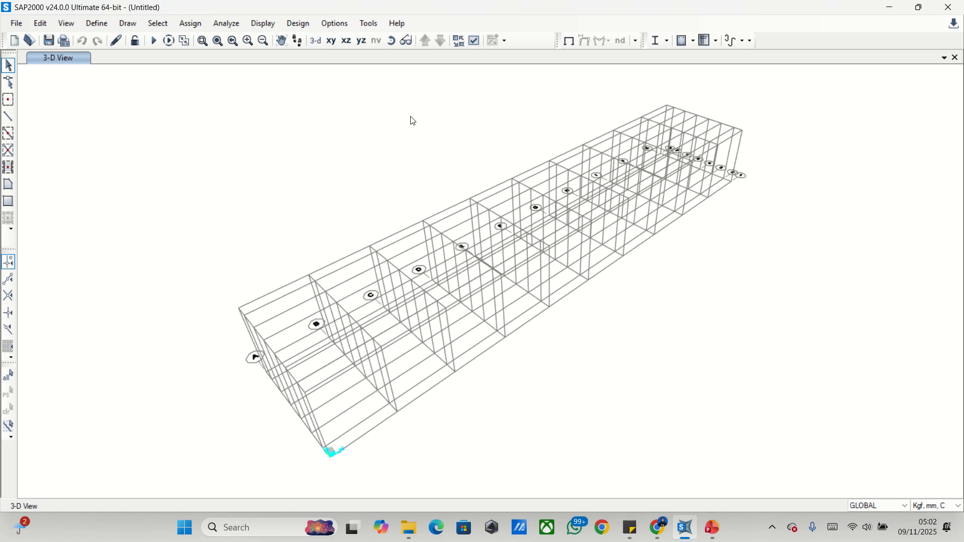
{"action": "left_click", "coordinate": [406, 41]}
{"action": "left_click_drag", "start_coordinate": [515, 339], "coordinate": [495, 323]}
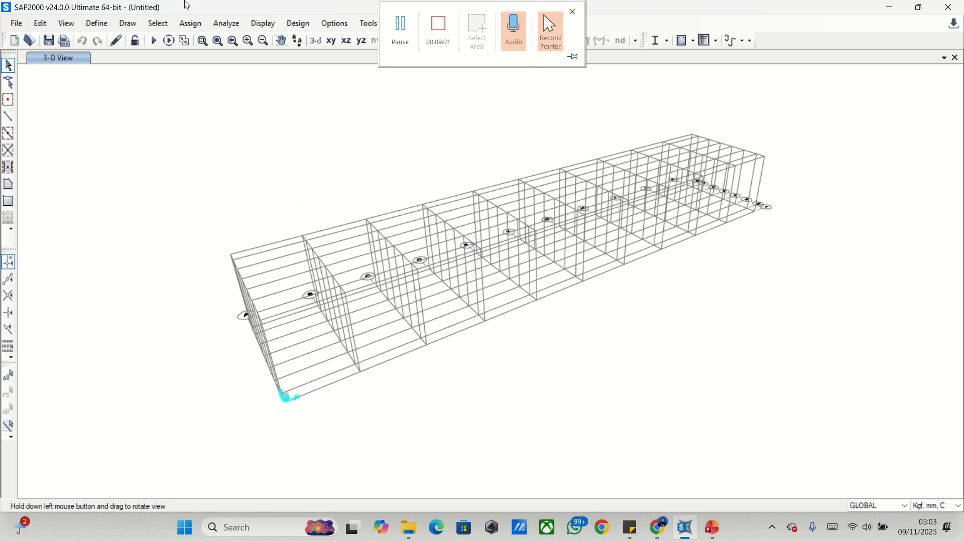
Step: Start a new material definition with region User and material type Steel
{"action": "left_click", "coordinate": [97, 24]}
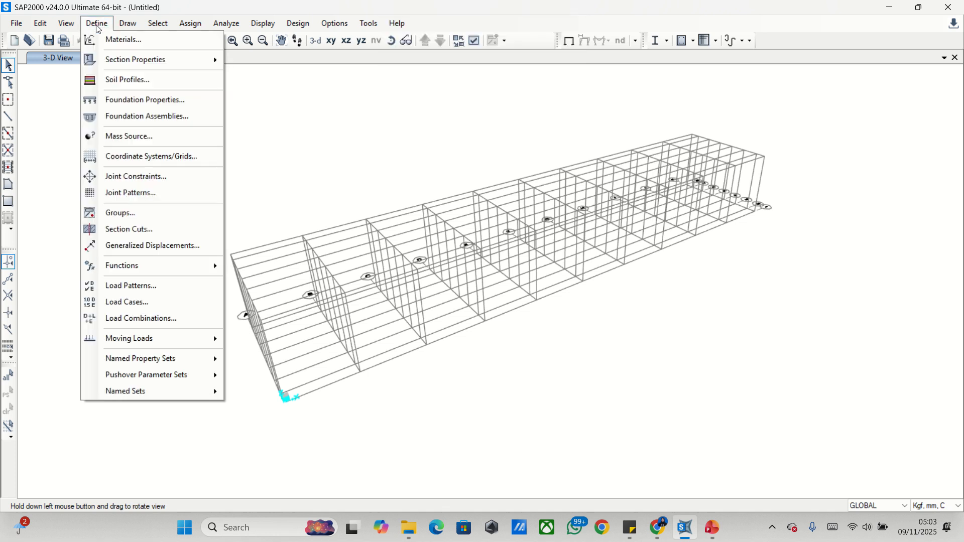
{"action": "left_click", "coordinate": [127, 42]}
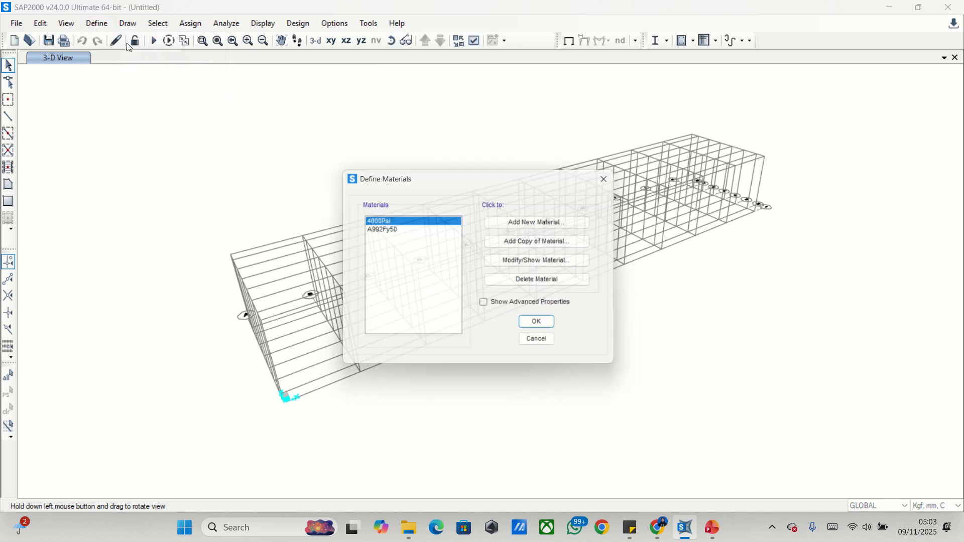
{"action": "left_click", "coordinate": [513, 224]}
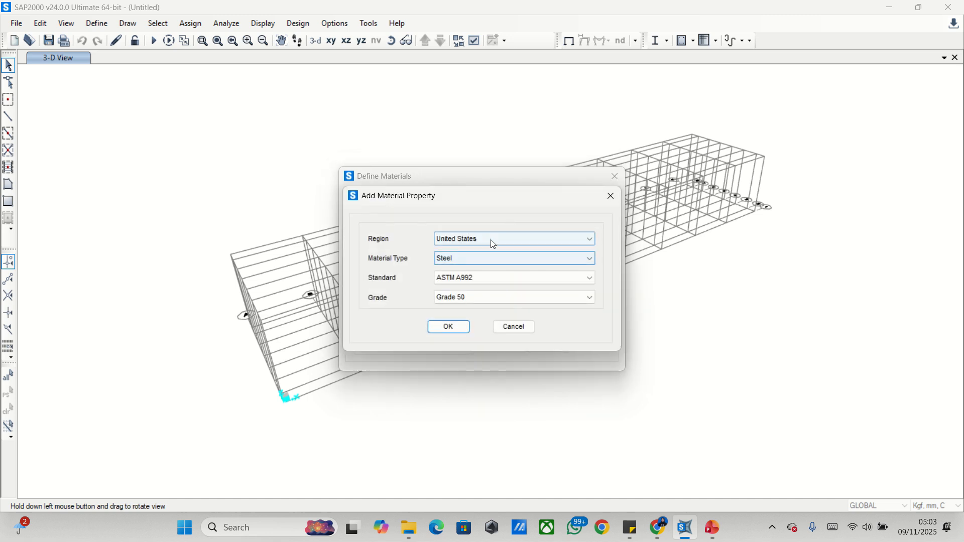
{"action": "left_click", "coordinate": [490, 239]}
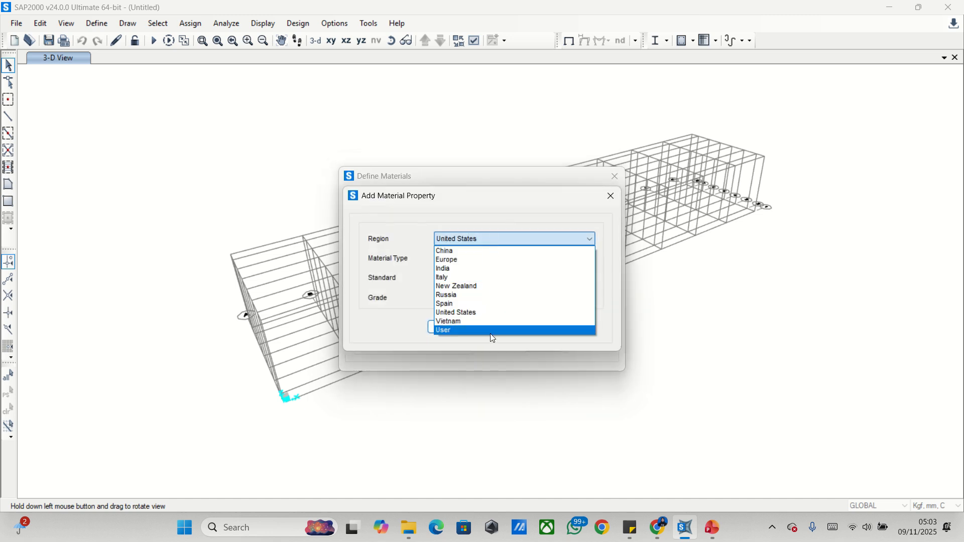
{"action": "left_click", "coordinate": [490, 333]}
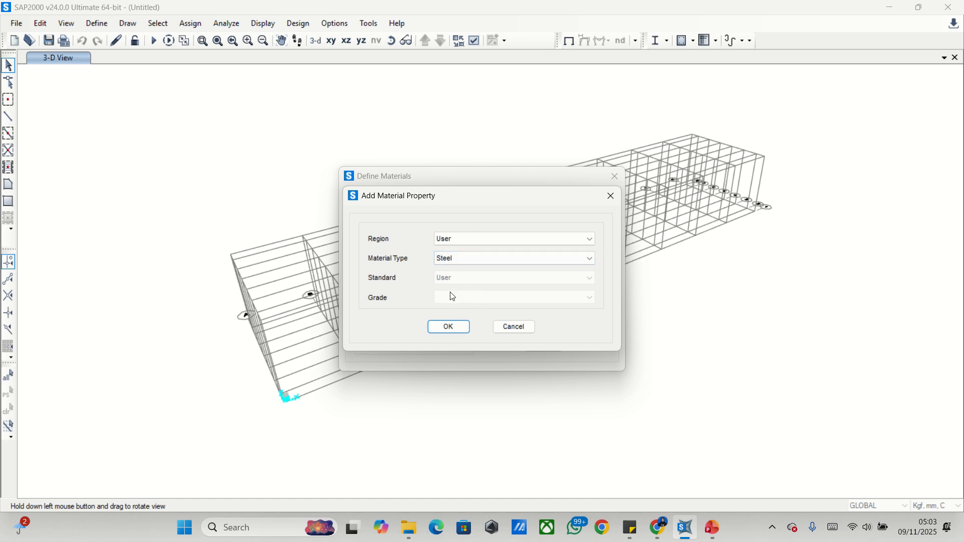
{"action": "left_click", "coordinate": [449, 329]}
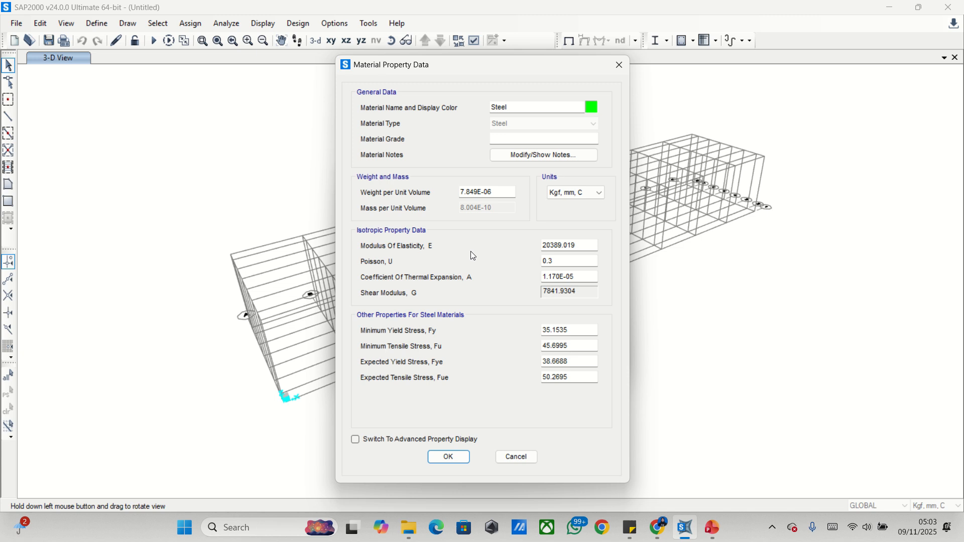
Step: Name the steel material BJ41 and set its property units to N, mm, C
{"action": "double_click", "coordinate": [519, 108]}
{"action": "type", "text": "bj45"}
{"action": "key", "text": "BackSpace"}
{"action": "key", "text": "BackSpace"}
{"action": "key", "text": "BackSpace"}
{"action": "key", "text": "BackSpace"}
{"action": "type", "text": "BJ4"}
{"action": "left_click", "coordinate": [582, 197]}
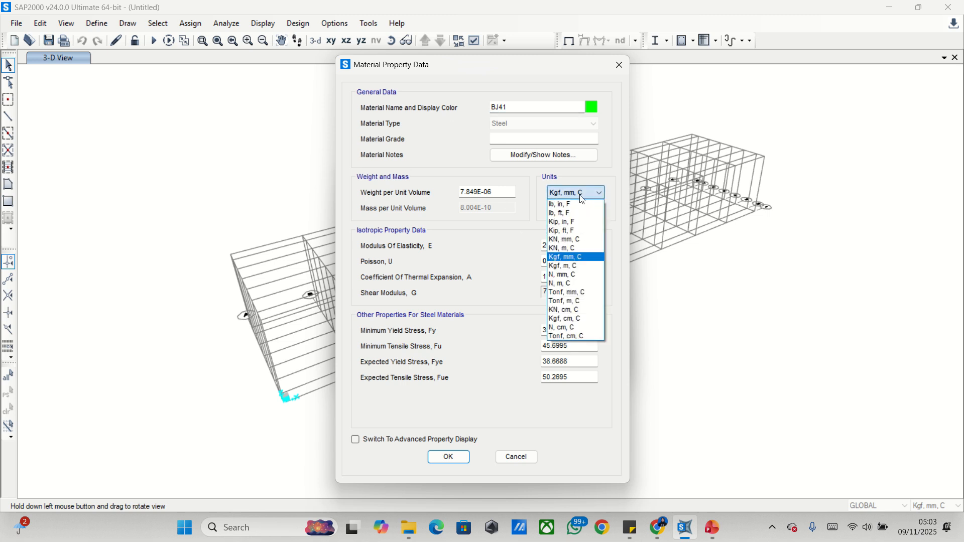
{"action": "left_click", "coordinate": [582, 275]}
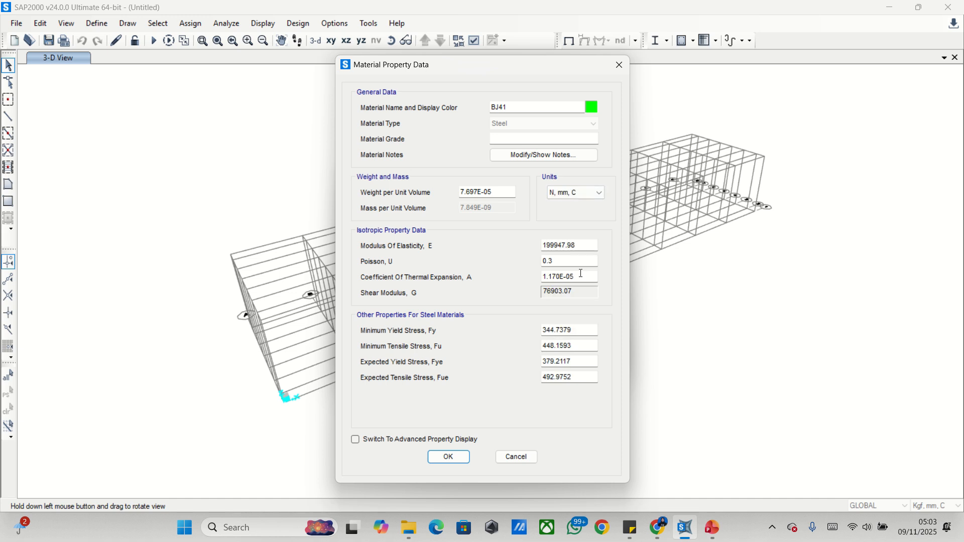
Step: Save BJ41 with elastic modulus 200000, minimum and expected yield stress 250, and minimum and expected tensile stress 410
{"action": "double_click", "coordinate": [590, 243]}
{"action": "type", "text": "200000"}
{"action": "double_click", "coordinate": [582, 330]}
{"action": "type", "text": "250"}
{"action": "left_click_drag", "start_coordinate": [585, 347], "coordinate": [541, 349]}
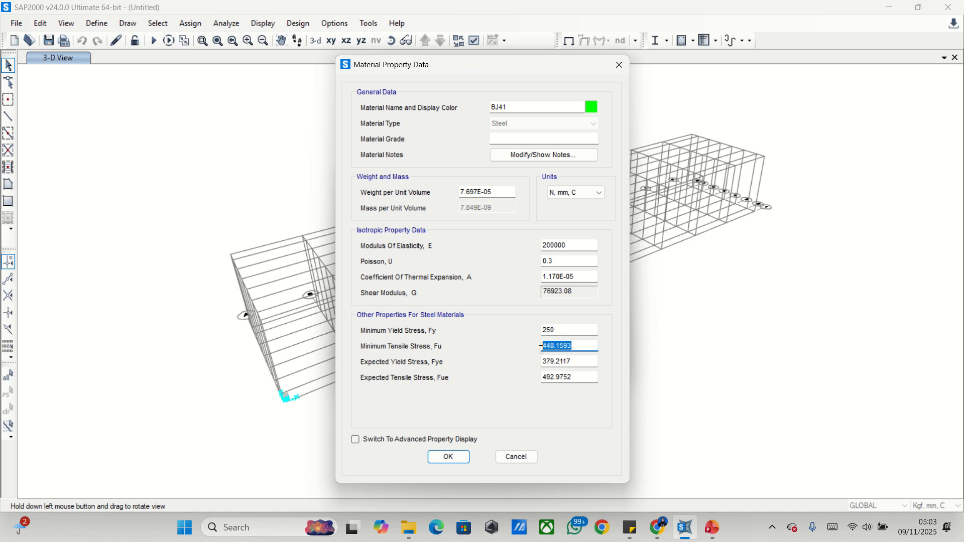
{"action": "type", "text": "410"}
{"action": "left_click_drag", "start_coordinate": [577, 362], "coordinate": [537, 379]}
{"action": "type", "text": "250410"}
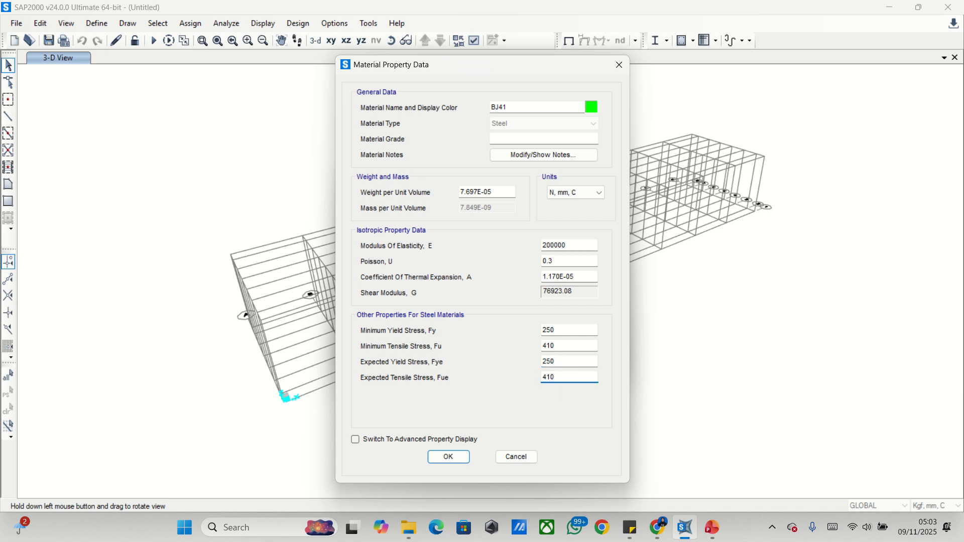
{"action": "left_click", "coordinate": [580, 247]}
{"action": "left_click", "coordinate": [447, 458]}
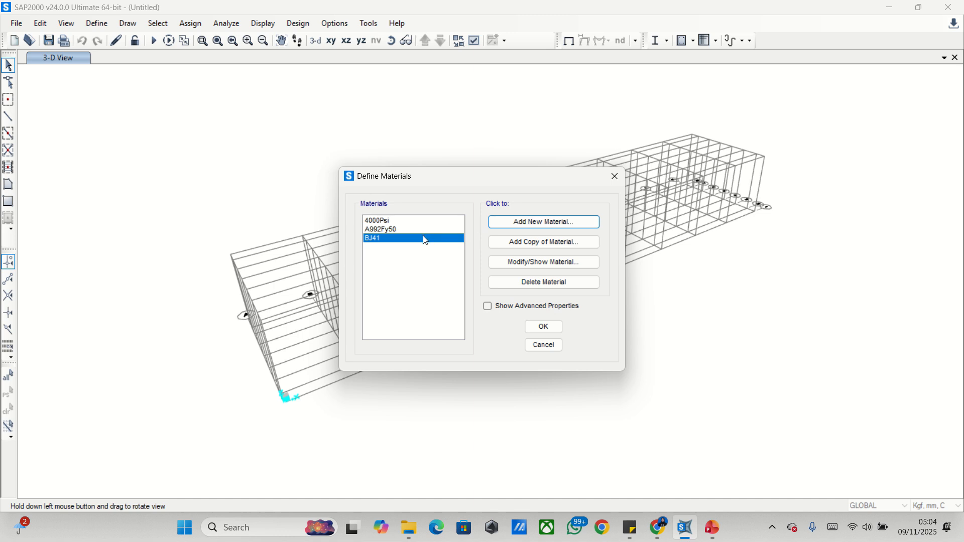
Step: Add a copy of BJ41 named SS400 with minimum and expected tensile stress set to 400
{"action": "left_click", "coordinate": [526, 242]}
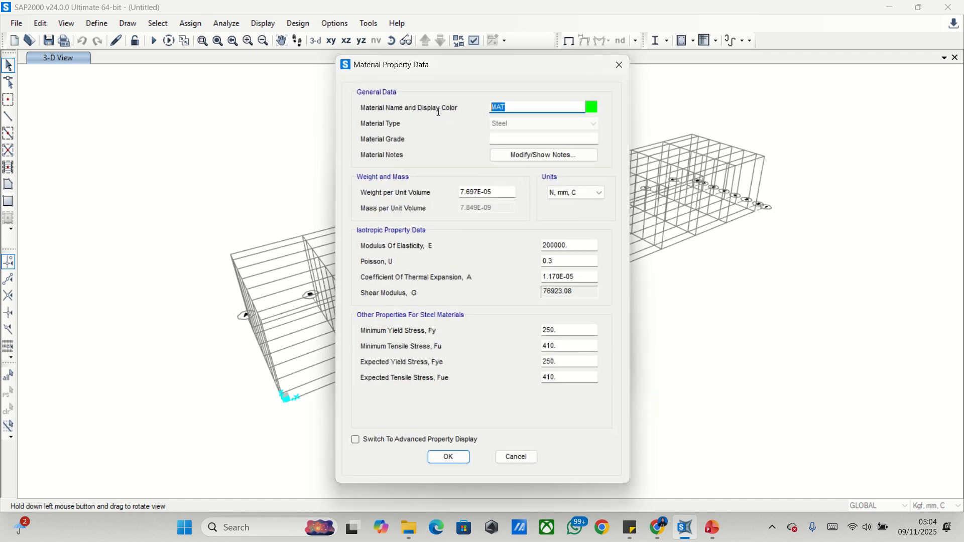
{"action": "type", "text": "SS400"}
{"action": "left_click", "coordinate": [573, 330]}
{"action": "left_click_drag", "start_coordinate": [573, 330], "coordinate": [533, 345]}
{"action": "left_click", "coordinate": [559, 345]}
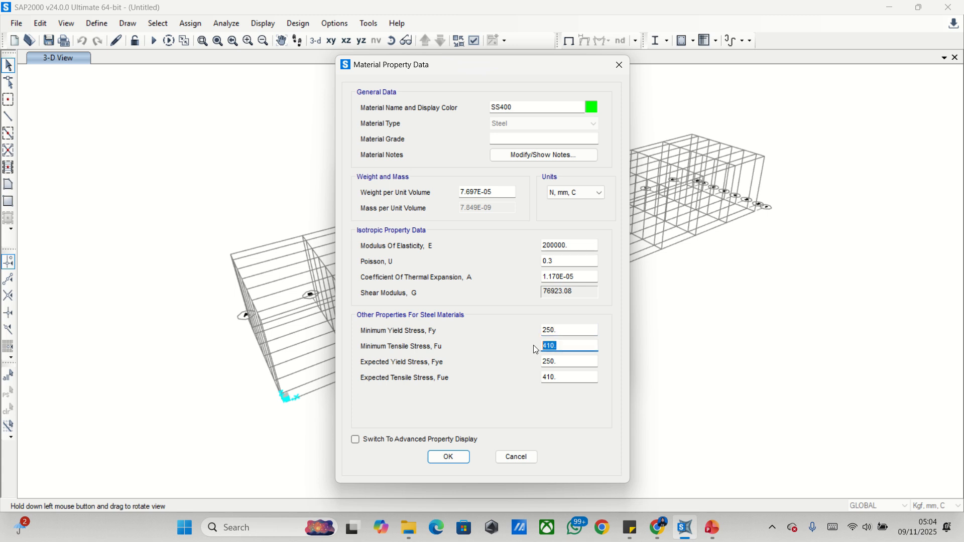
{"action": "type", "text": "400"}
{"action": "left_click_drag", "start_coordinate": [573, 377], "coordinate": [503, 379]}
{"action": "type", "text": "400"}
{"action": "left_click", "coordinate": [464, 459]}
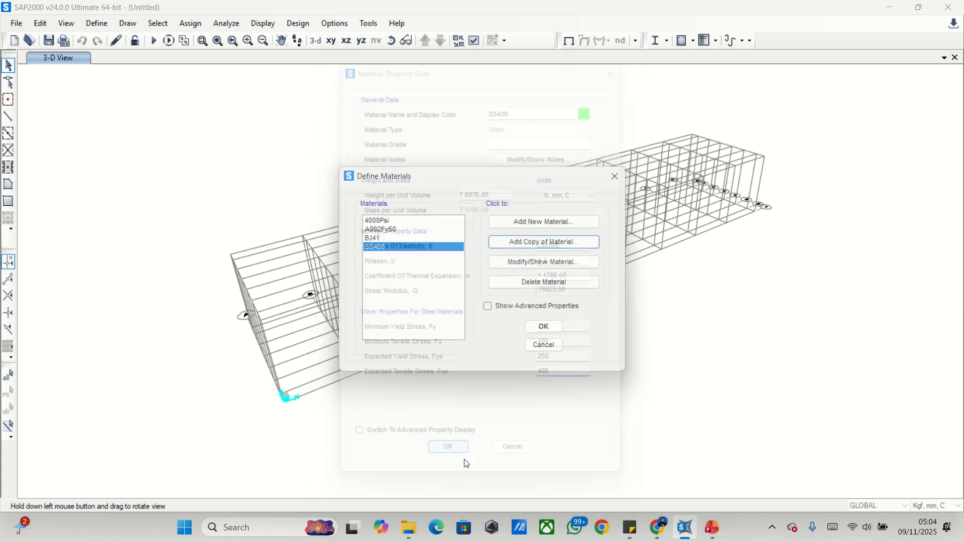
{"action": "left_click", "coordinate": [515, 225]}
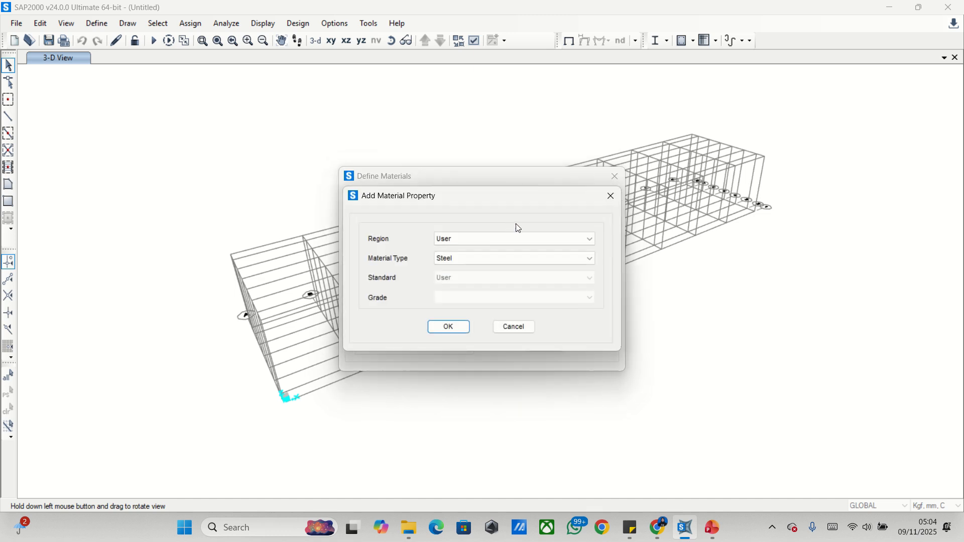
{"action": "left_click", "coordinate": [507, 258]}
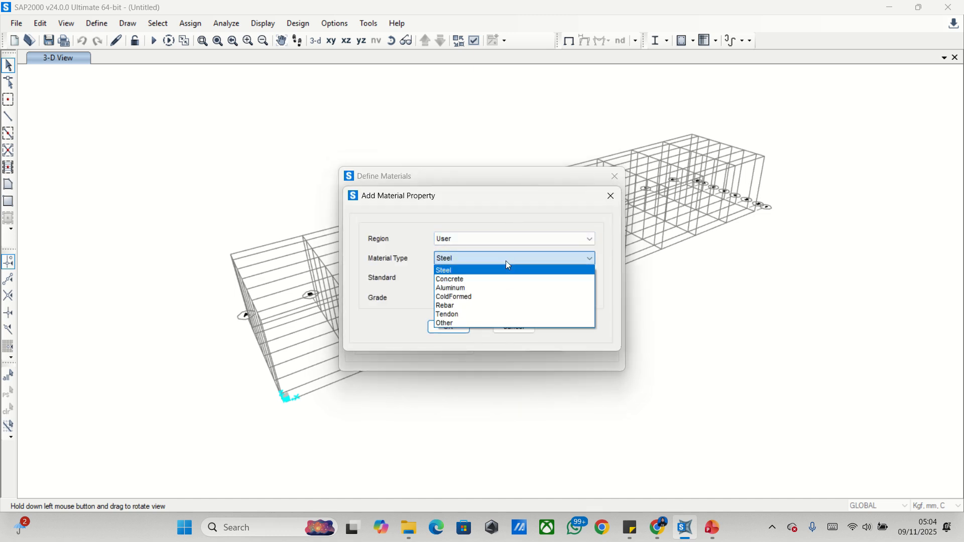
{"action": "left_click", "coordinate": [506, 262]}
{"action": "left_click", "coordinate": [614, 197]}
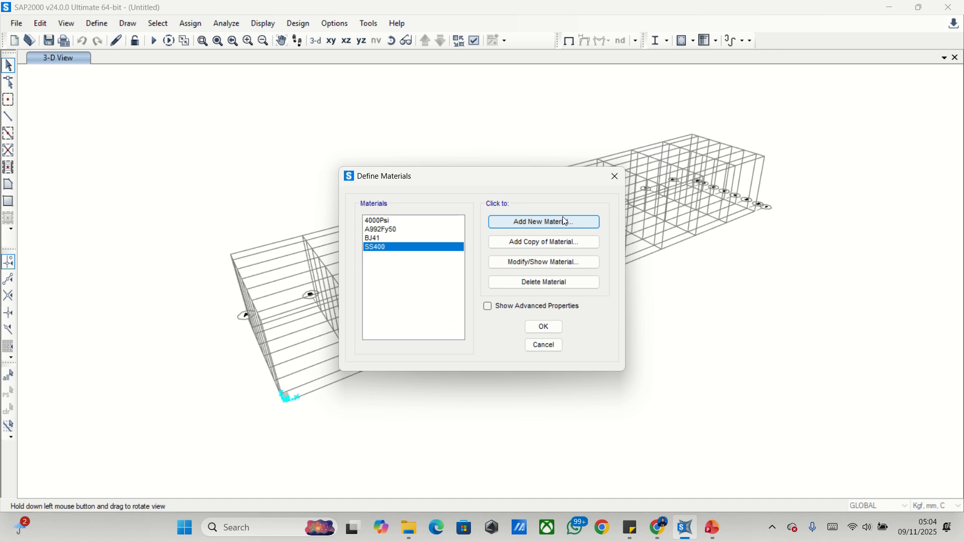
Step: Start a new material definition with material type Concrete and region User
{"action": "left_click", "coordinate": [563, 221]}
{"action": "left_click", "coordinate": [504, 265]}
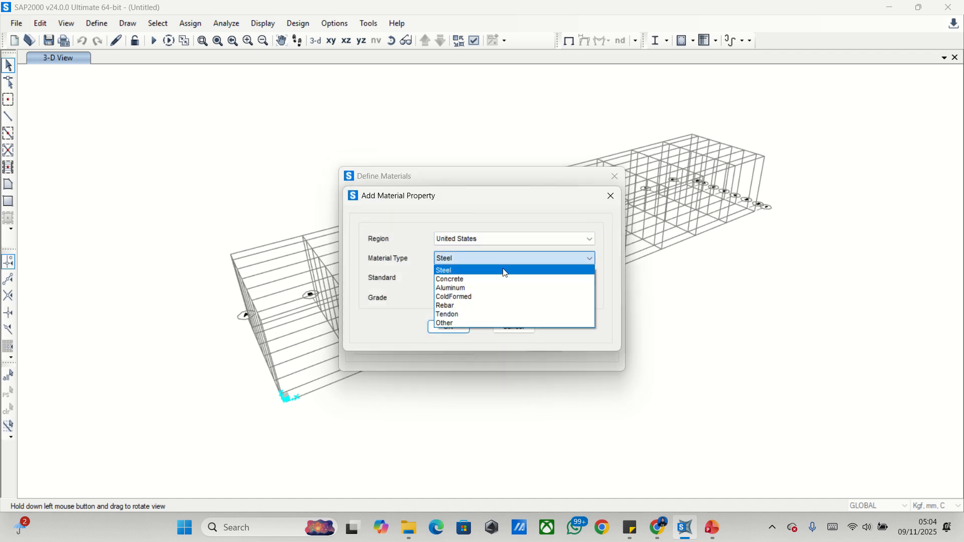
{"action": "left_click", "coordinate": [504, 281]}
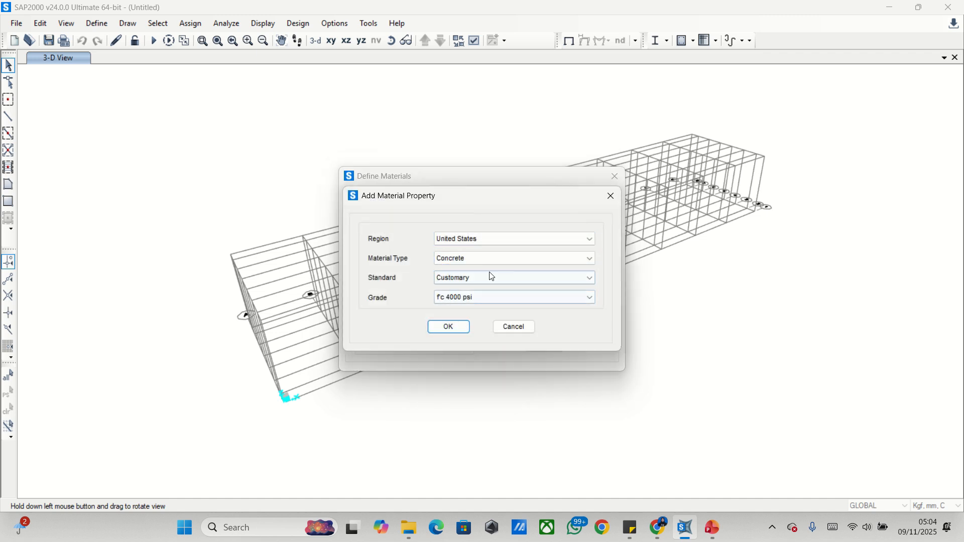
{"action": "left_click", "coordinate": [500, 262]}
{"action": "left_click", "coordinate": [538, 240]}
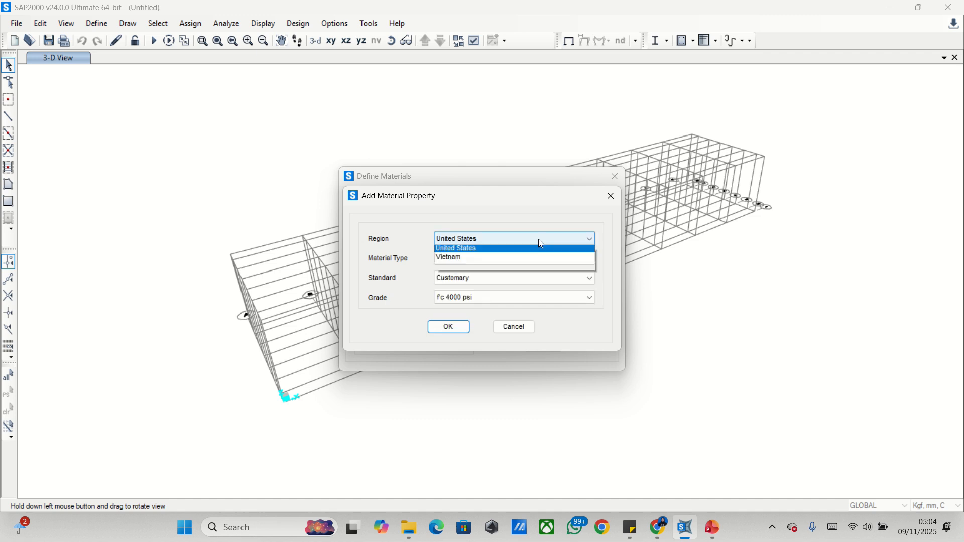
{"action": "left_click", "coordinate": [525, 326]}
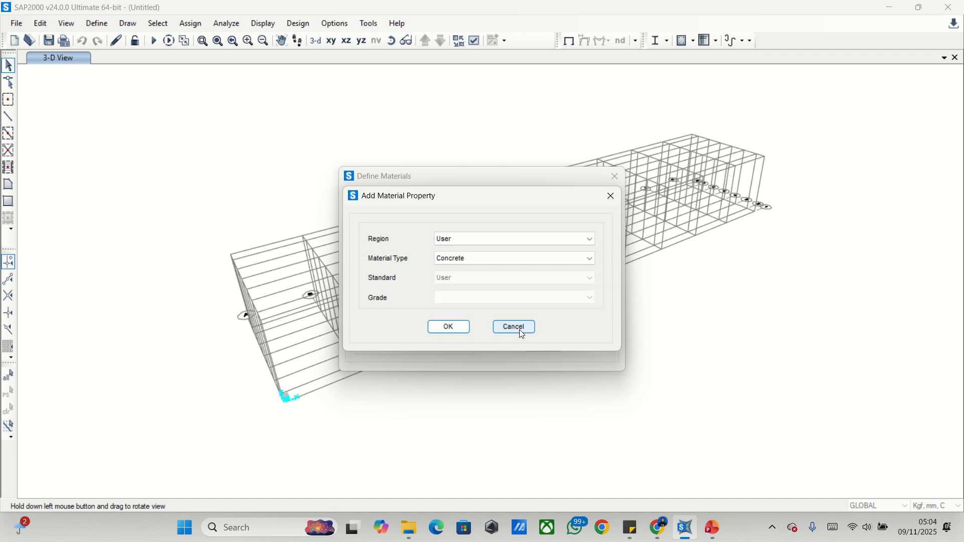
{"action": "left_click", "coordinate": [460, 328]}
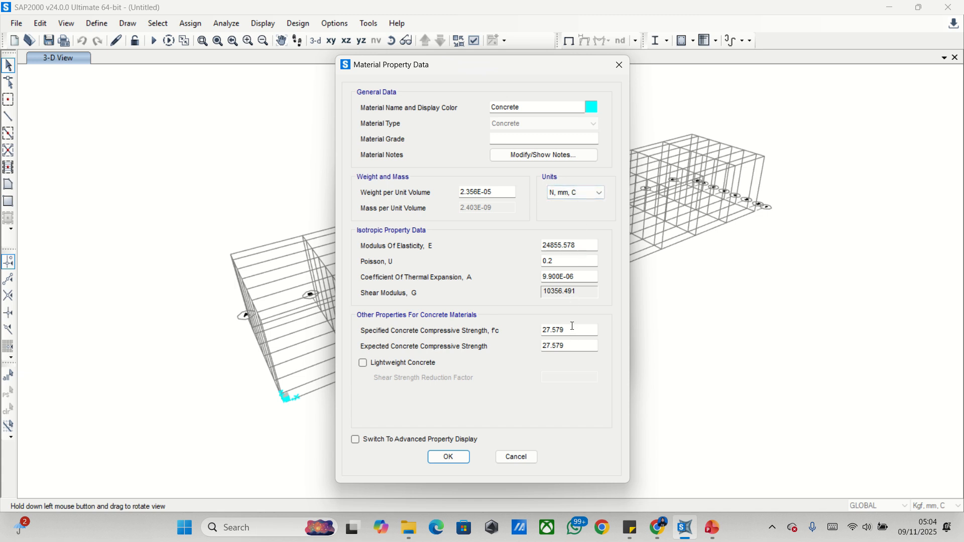
Step: Set the concrete material's specified and expected compressive strengths to 30 N/mm²
{"action": "left_click_drag", "start_coordinate": [575, 330], "coordinate": [510, 329]}
{"action": "type", "text": "30"}
{"action": "left_click_drag", "start_coordinate": [578, 349], "coordinate": [529, 348]}
{"action": "type", "text": "30"}
Step: Consult the Reinforced Concrete slide in the PowerPoint deck and save the concrete material in SAP2000 with a modulus of elasticity of 25354
{"action": "left_click_drag", "start_coordinate": [578, 245], "coordinate": [519, 247]}
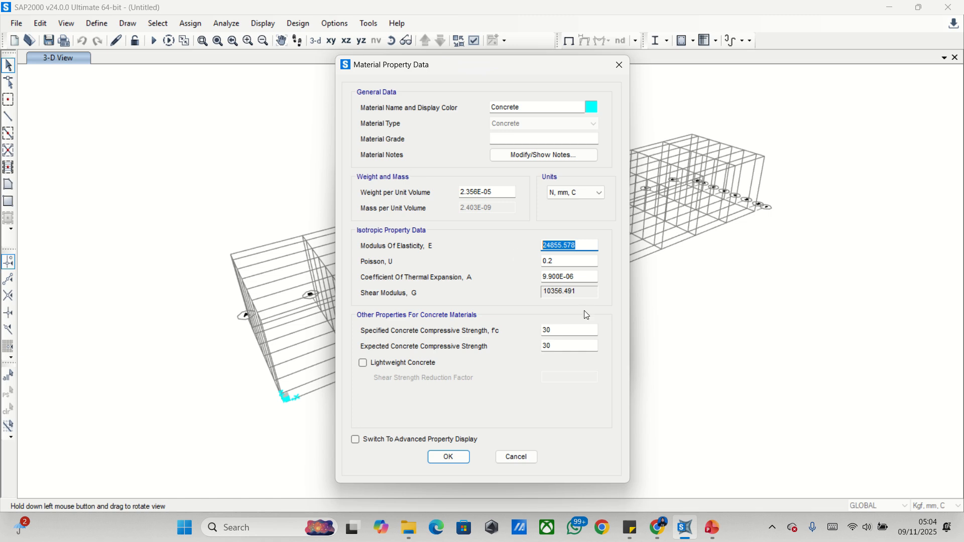
{"action": "mouse_move", "coordinate": [709, 535]}
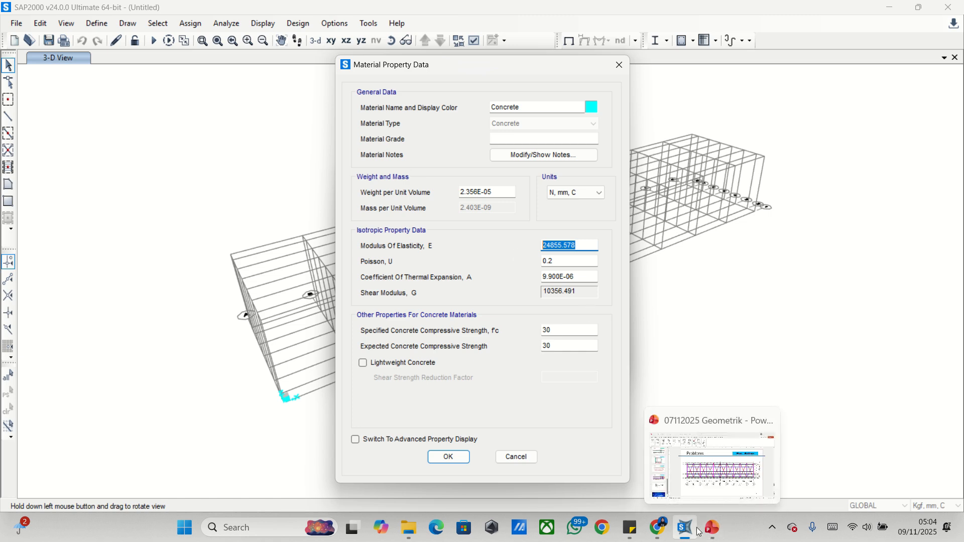
{"action": "left_click", "coordinate": [716, 531]}
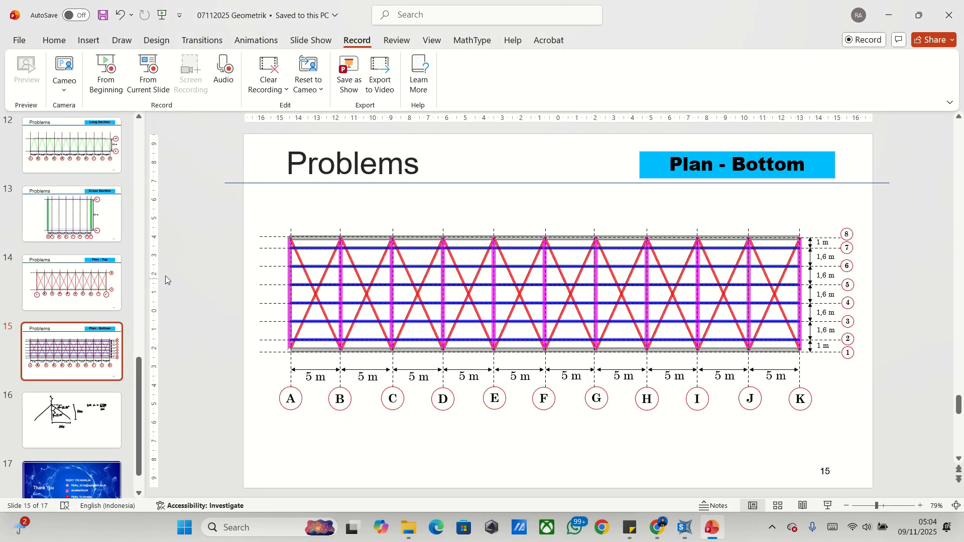
{"action": "scroll", "coordinate": [73, 272], "scroll_direction": "up", "scroll_amount": 8}
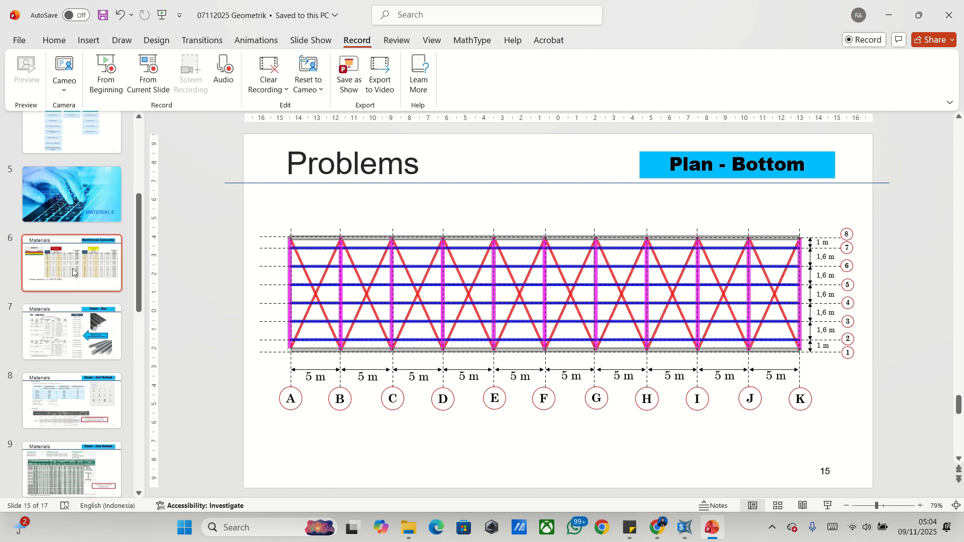
{"action": "left_click", "coordinate": [72, 272]}
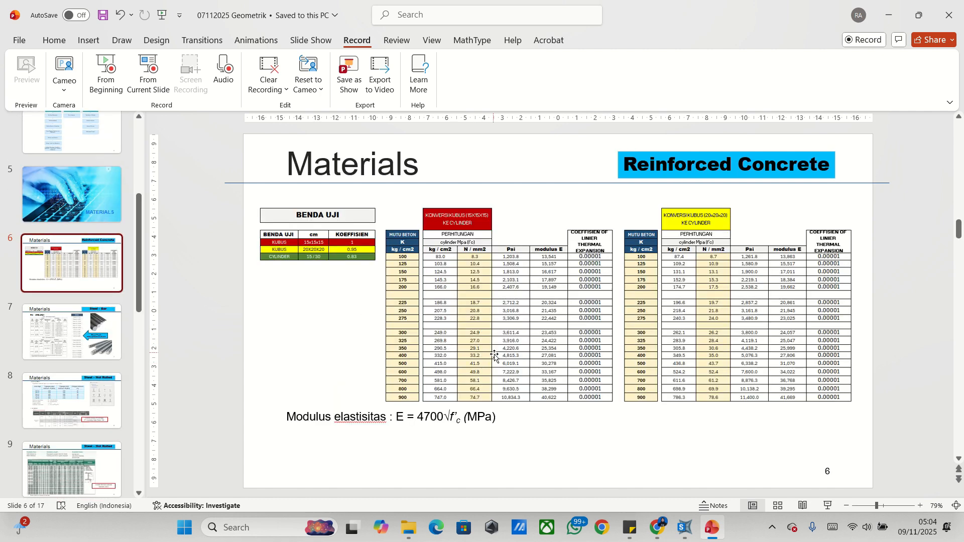
{"action": "left_click", "coordinate": [889, 15]}
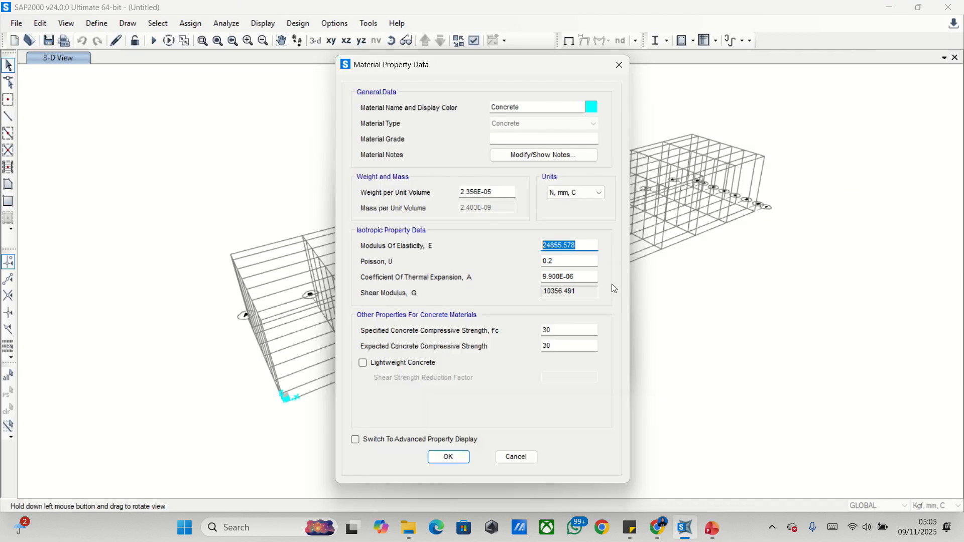
{"action": "type", "text": "25354"}
{"action": "left_click", "coordinate": [450, 459]}
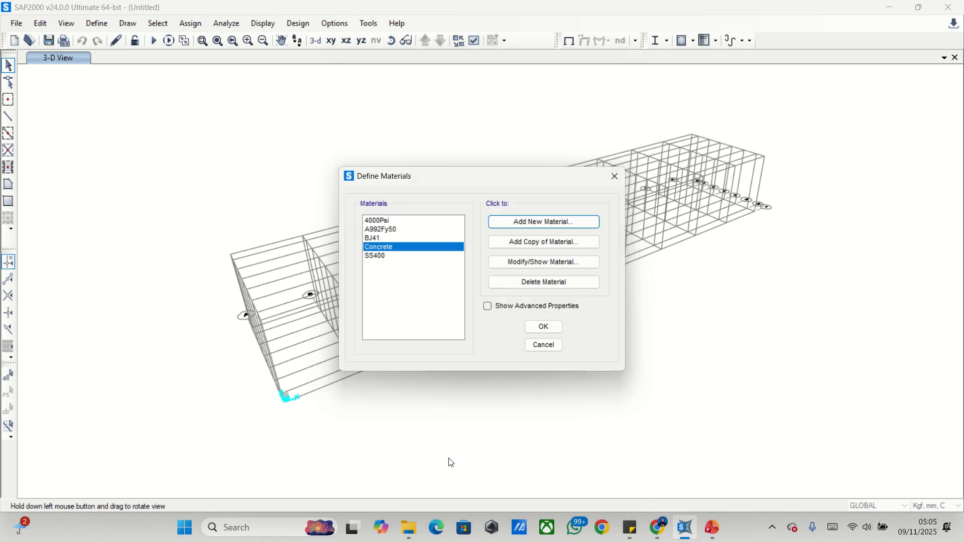
Step: Rename the Concrete material as FC 30 and accept the material definitions
{"action": "left_click", "coordinate": [499, 265]}
{"action": "double_click", "coordinate": [527, 108]}
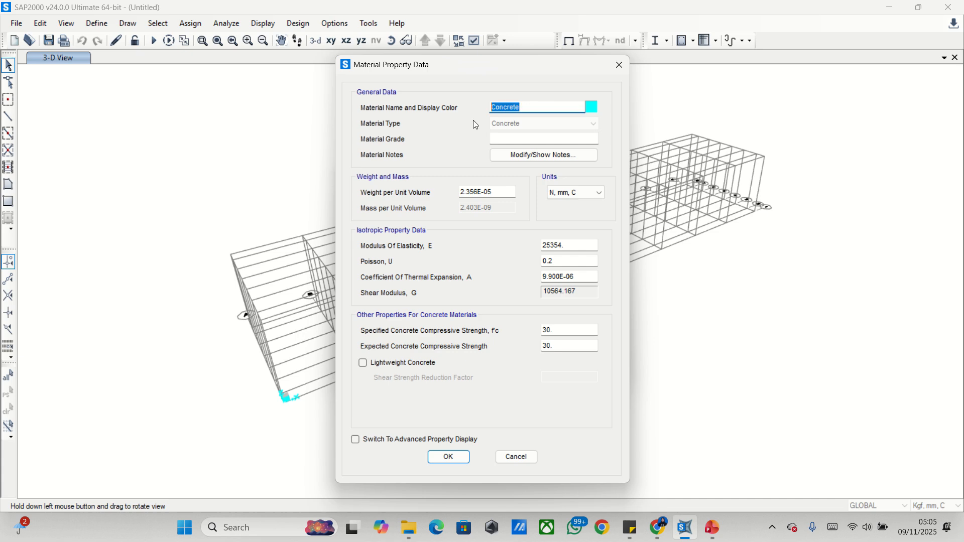
{"action": "type", "text": "FC 30"}
{"action": "left_click", "coordinate": [448, 457]}
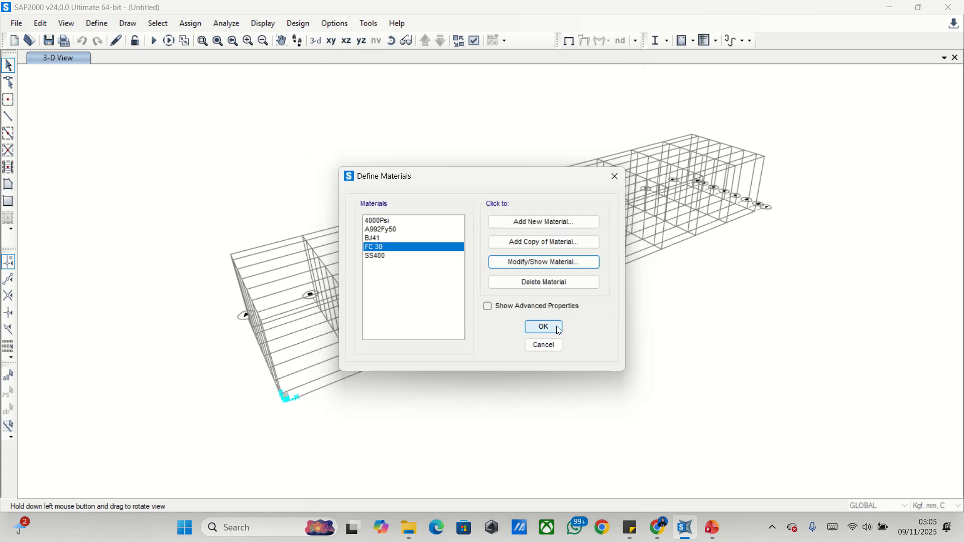
{"action": "left_click", "coordinate": [543, 327]}
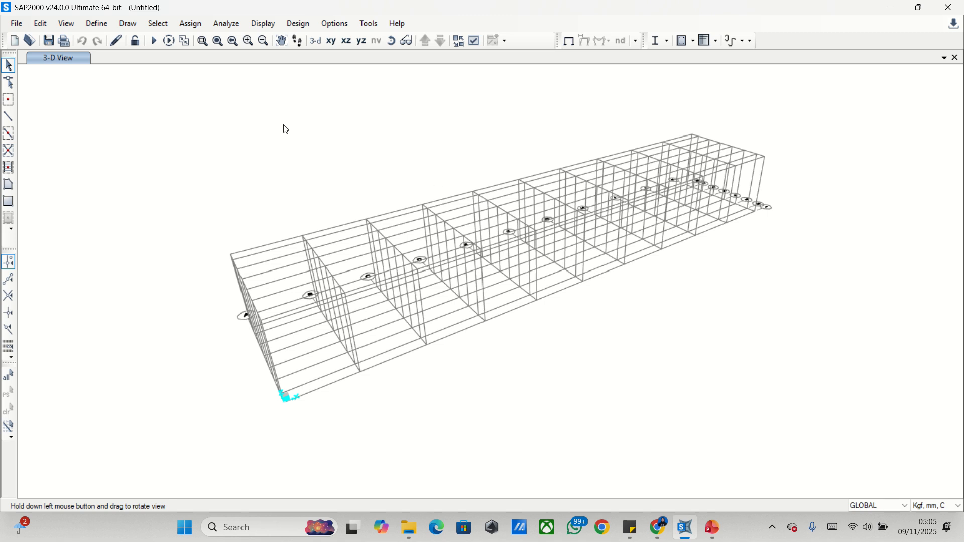
{"action": "left_click", "coordinate": [97, 24]}
{"action": "mouse_move", "coordinate": [135, 60]}
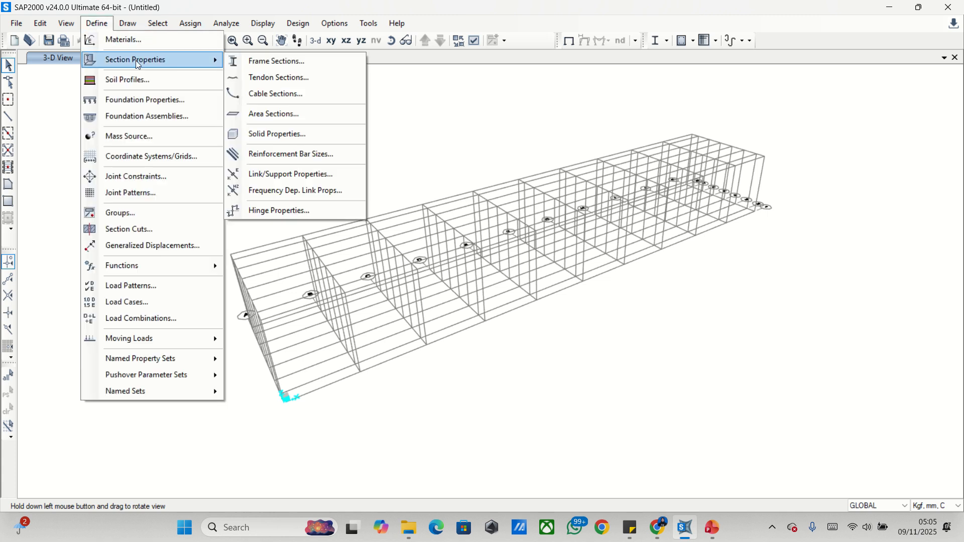
{"action": "left_click", "coordinate": [269, 66]}
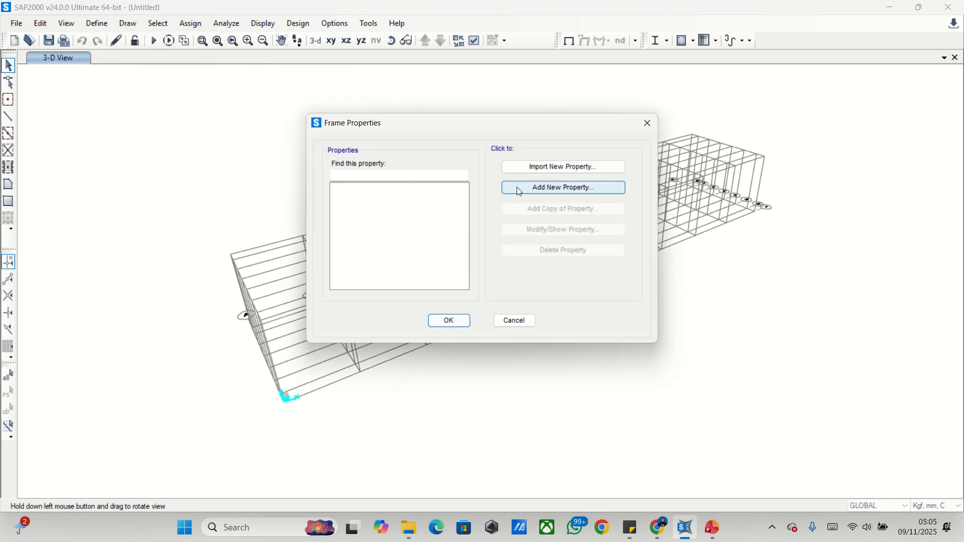
{"action": "left_click", "coordinate": [648, 123]}
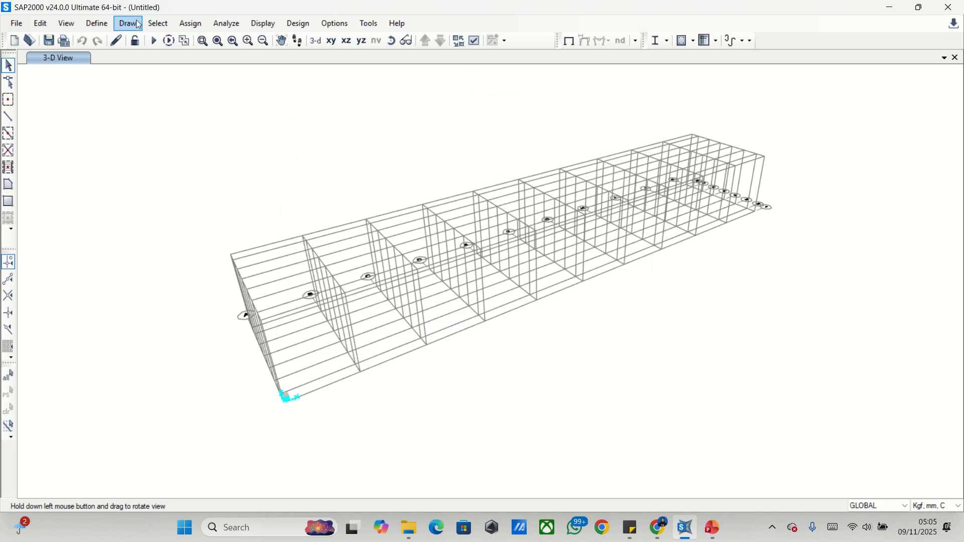
Step: Start a new steel frame section property of the I/Wide Flange type
{"action": "left_click", "coordinate": [100, 27]}
{"action": "mouse_move", "coordinate": [151, 60]}
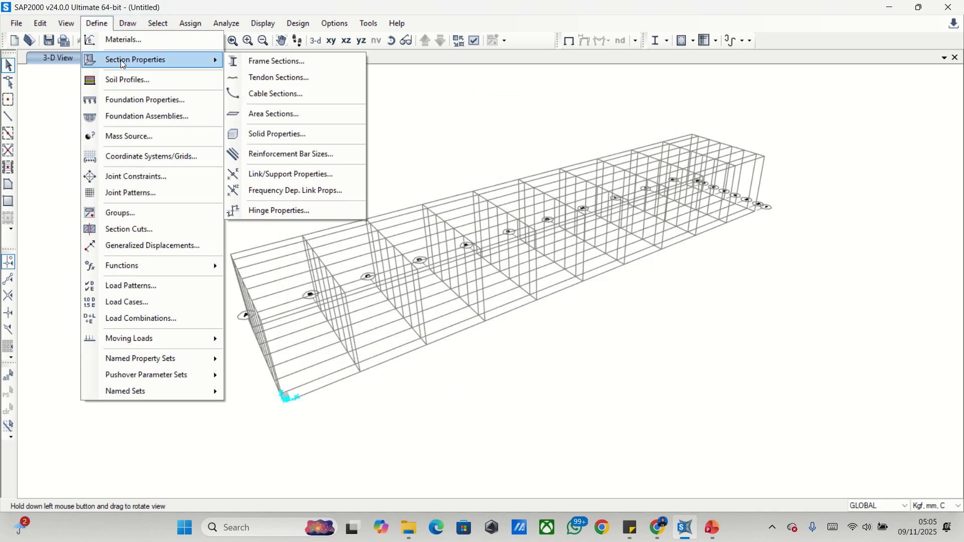
{"action": "left_click", "coordinate": [291, 62]}
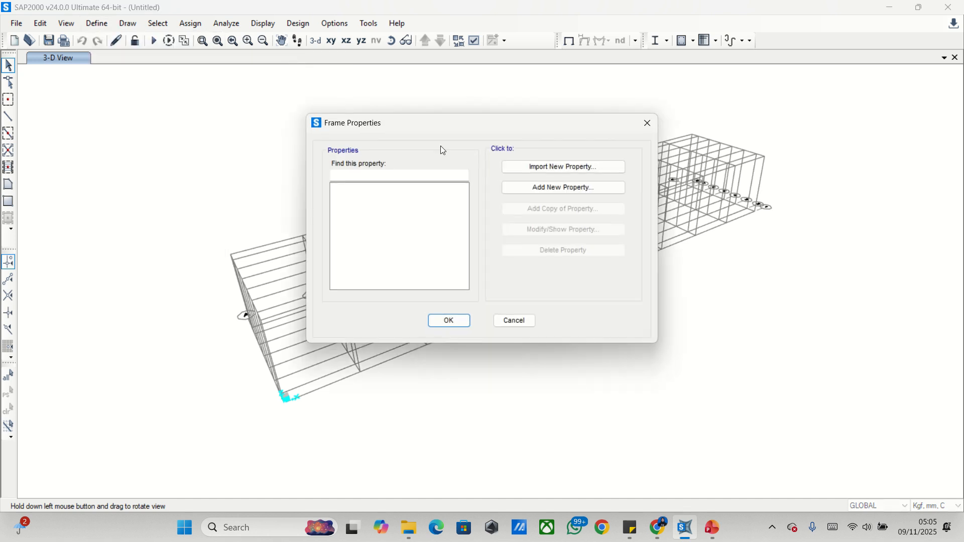
{"action": "left_click", "coordinate": [533, 193]}
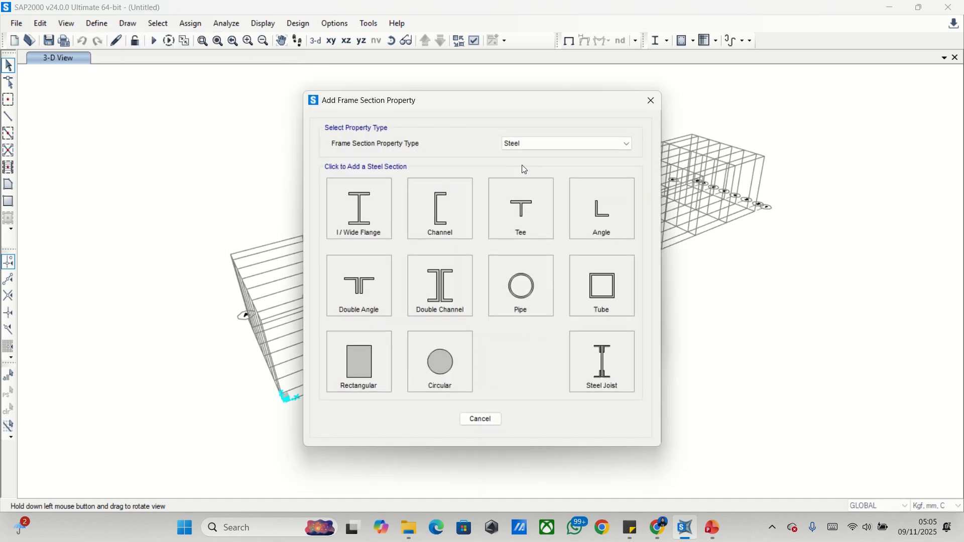
{"action": "left_click", "coordinate": [368, 220]}
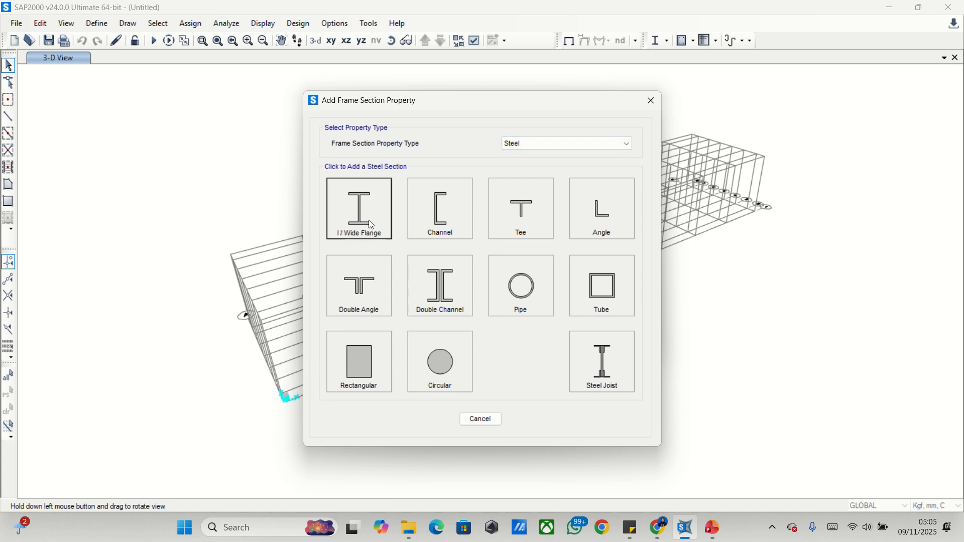
Step: Name the wide flange section B. Memanjang WF 500.200.10.16
{"action": "left_click_drag", "start_coordinate": [442, 140], "coordinate": [380, 141]}
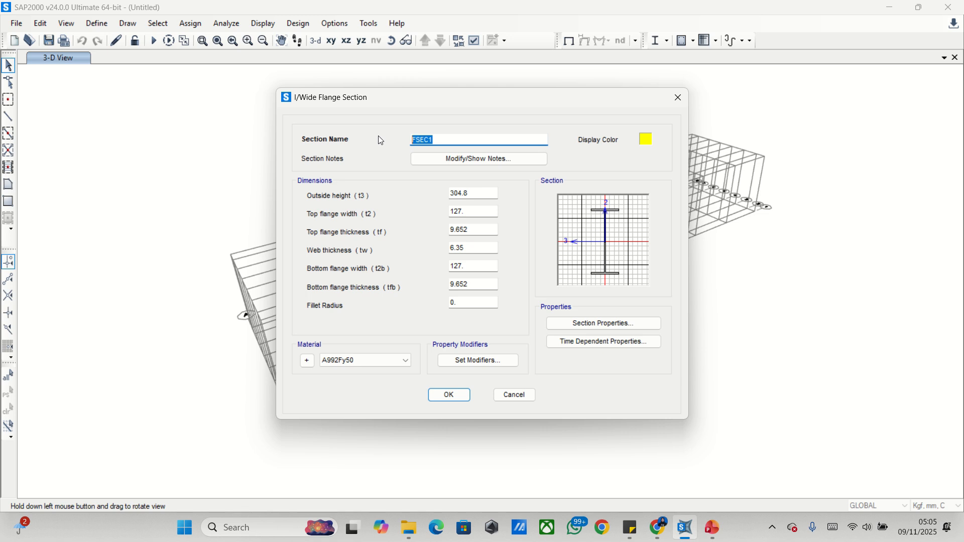
{"action": "type", "text": "Balok"}
{"action": "key", "text": "BackSpace"}
{"action": "key", "text": "BackSpace"}
{"action": "key", "text": "BackSpace"}
{"action": "key", "text": "BackSpace"}
{"action": "type", "text": ". Mem"}
{"action": "type", "text": "anjang WF "}
{"action": "type", "text": "400"}
{"action": "key", "text": "BackSpace"}
{"action": "type", "text": "500.200."}
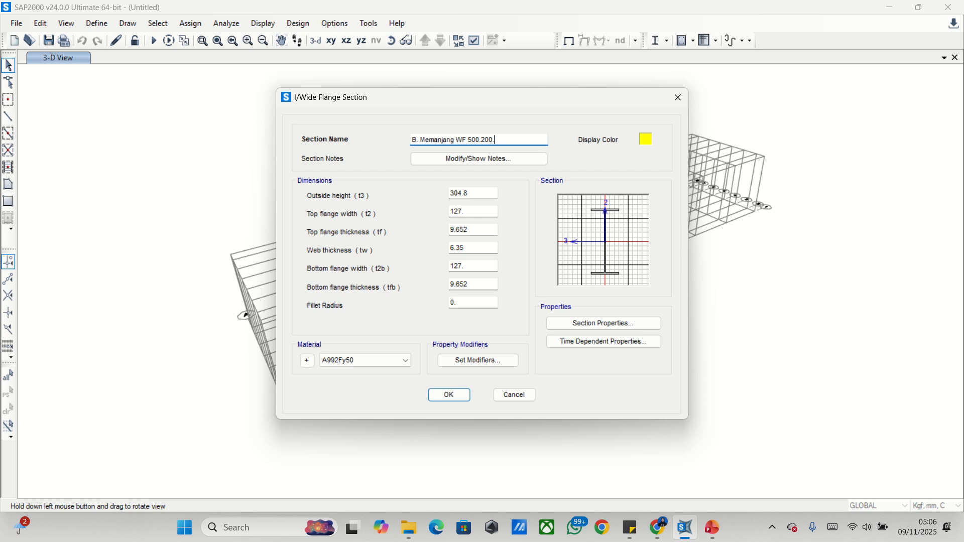
{"action": "type", "text": "10.16"}
Step: Set the section's outside height to 500, top flange width to 200, top flange thickness to 16 and web thickness to 10 mm
{"action": "left_click_drag", "start_coordinate": [476, 196], "coordinate": [441, 195]}
{"action": "type", "text": "500"}
{"action": "key", "text": "Tab"}
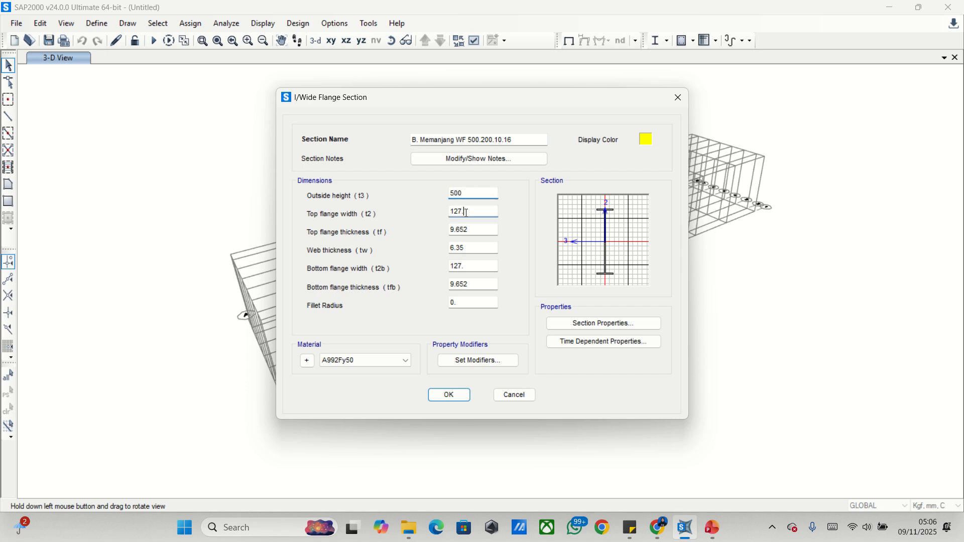
{"action": "type", "text": "200"}
{"action": "left_click", "coordinate": [479, 230]}
{"action": "left_click_drag", "start_coordinate": [480, 230], "coordinate": [445, 233]}
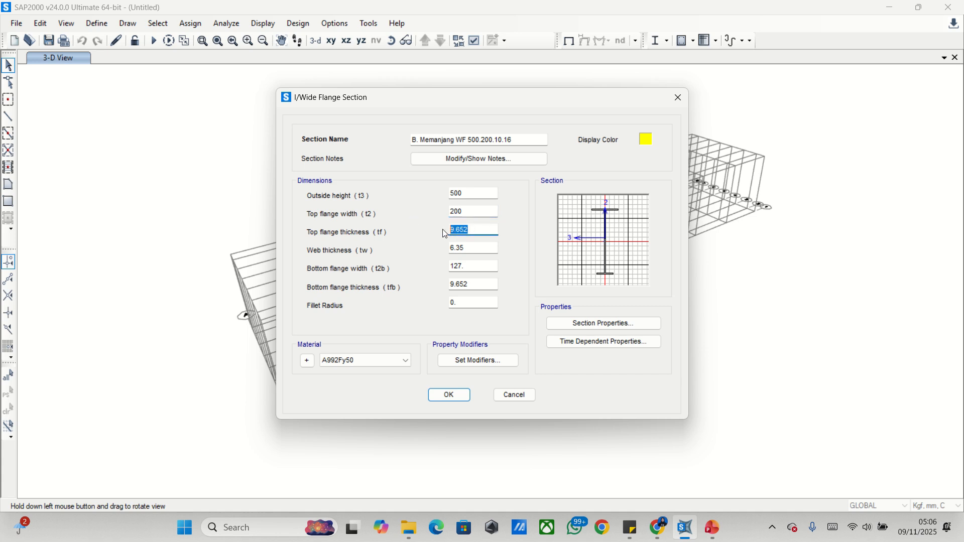
{"action": "type", "text": "16"}
{"action": "left_click", "coordinate": [473, 250]}
{"action": "left_click_drag", "start_coordinate": [473, 250], "coordinate": [408, 250]}
{"action": "type", "text": "10"}
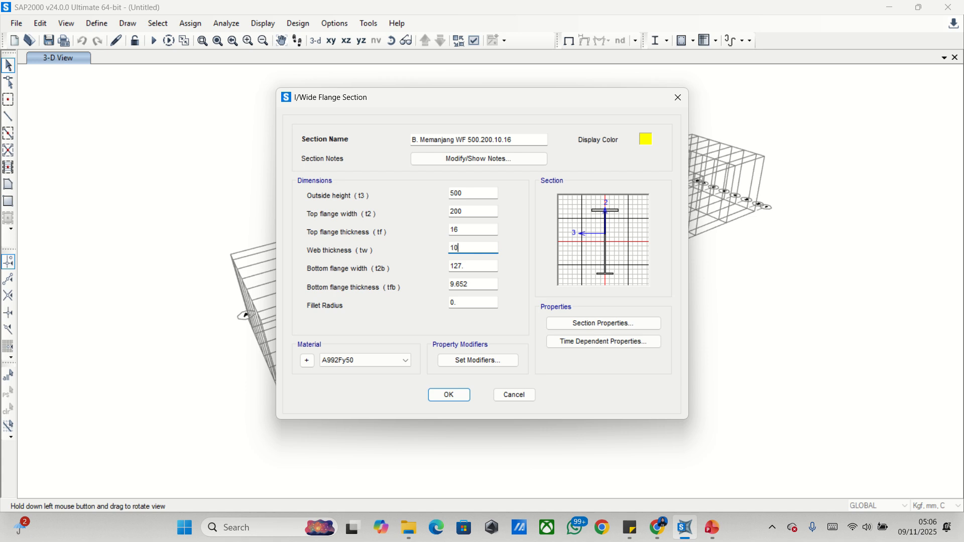
Step: Set the section's bottom flange width to 200 mm and bottom flange thickness to 16 mm
{"action": "left_click", "coordinate": [472, 266]}
{"action": "left_click_drag", "start_coordinate": [472, 266], "coordinate": [438, 265]}
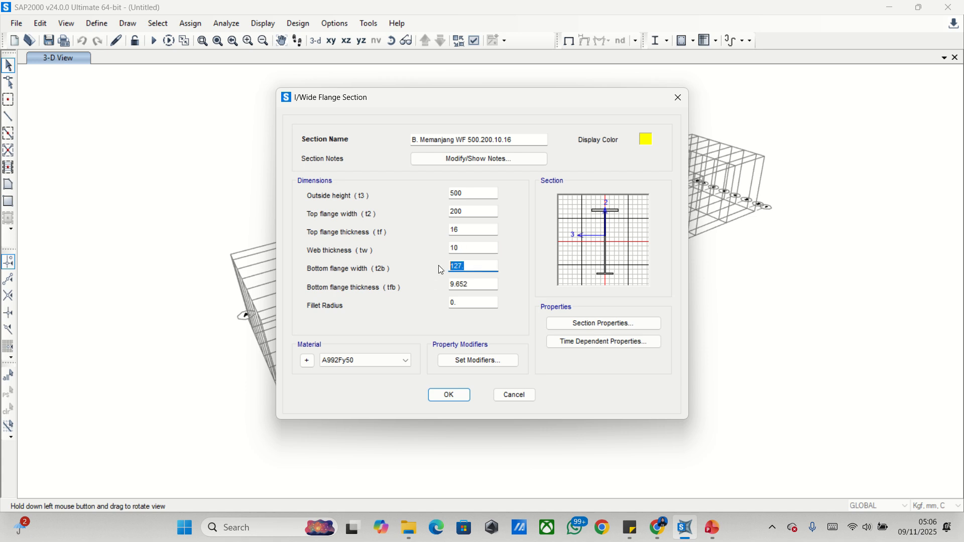
{"action": "type", "text": "200"}
{"action": "left_click_drag", "start_coordinate": [472, 284], "coordinate": [414, 292]}
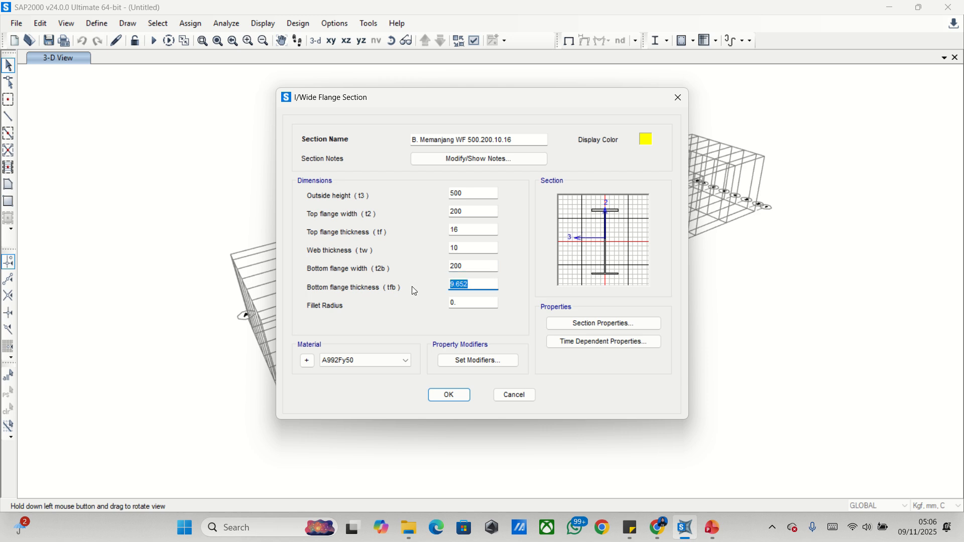
{"action": "type", "text": "16"}
{"action": "left_click", "coordinate": [467, 302]}
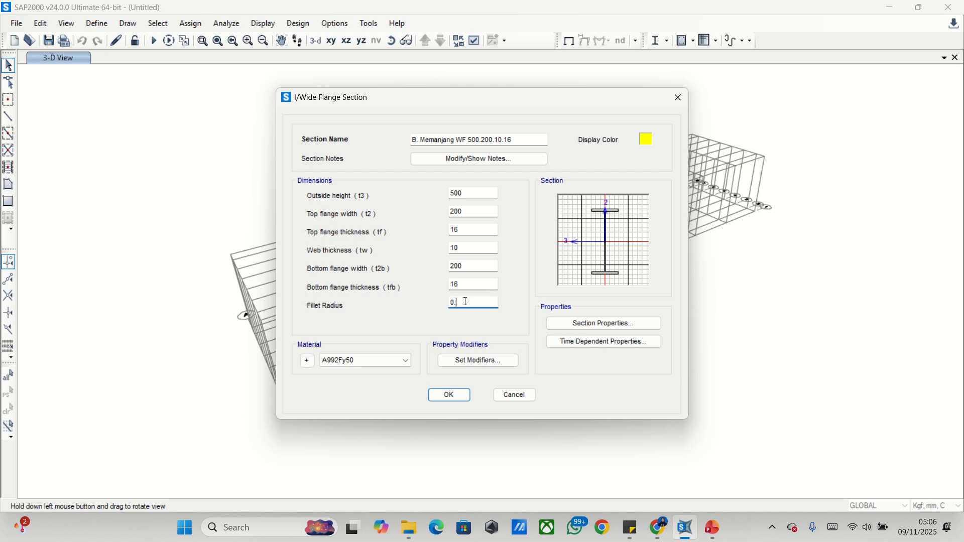
Step: Assign material SS400 to the B. Memanjang section and save it
{"action": "left_click", "coordinate": [405, 360]}
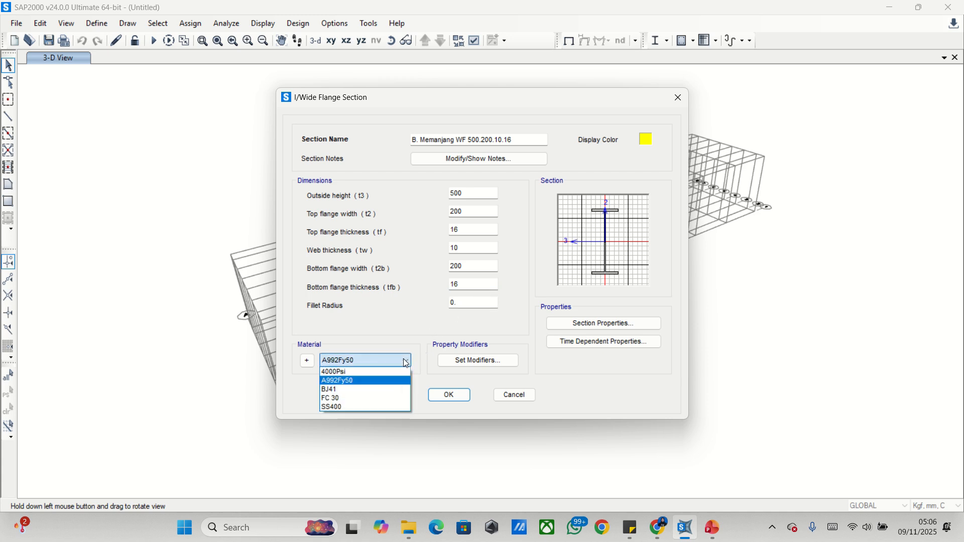
{"action": "left_click", "coordinate": [387, 408]}
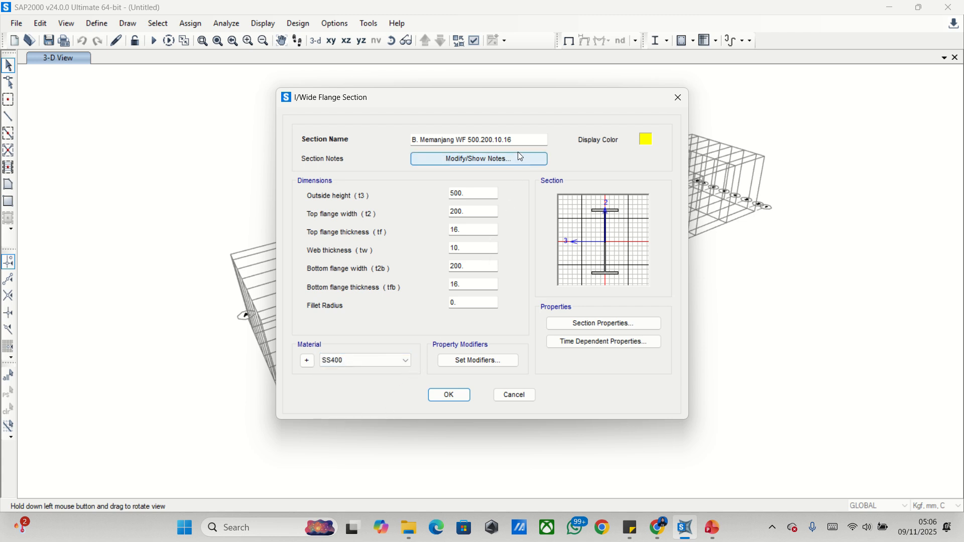
{"action": "left_click", "coordinate": [449, 396]}
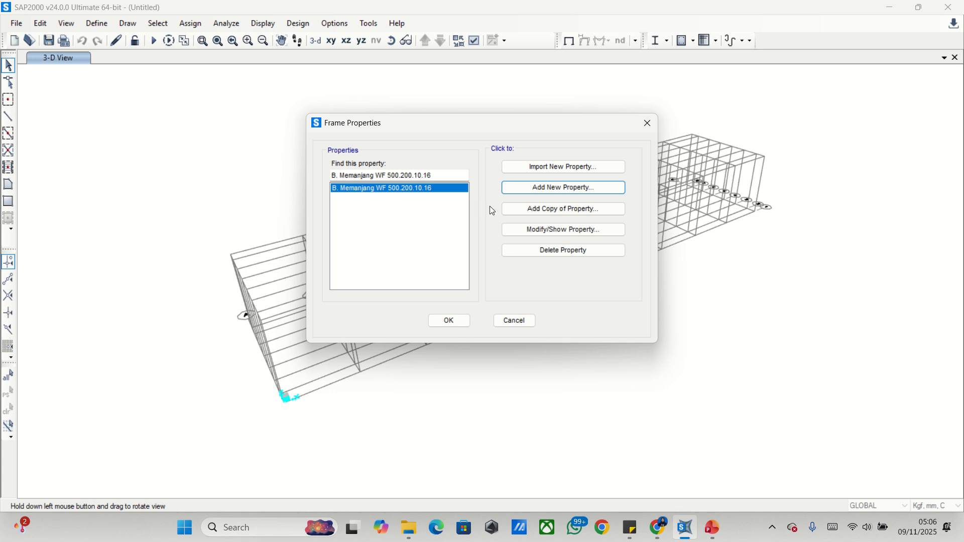
Step: Add a copy of the B. Memanjang section and name it B. Melintang WF 900.300.16.28
{"action": "left_click", "coordinate": [518, 213]}
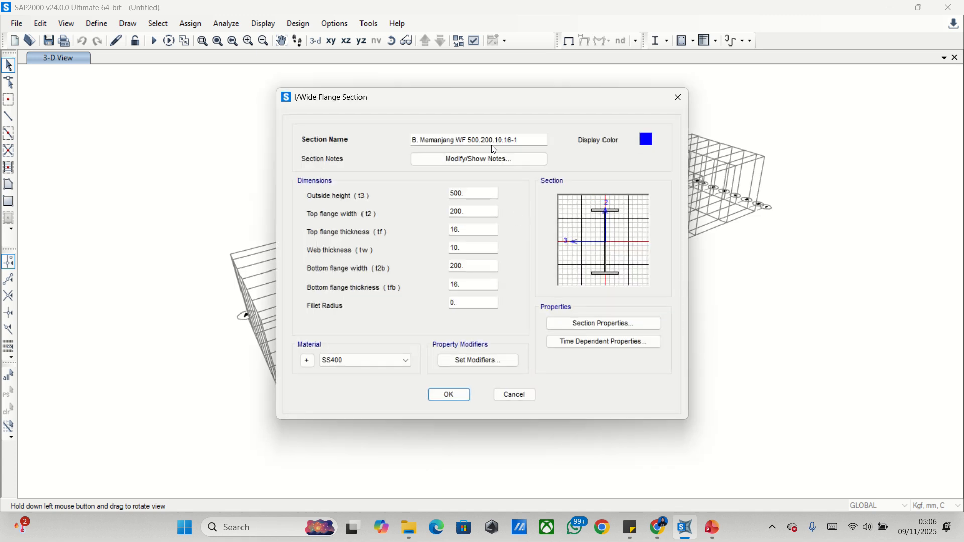
{"action": "left_click_drag", "start_coordinate": [455, 140], "coordinate": [430, 143]}
{"action": "key", "text": "BackSpace"}
{"action": "type", "text": "lintang"}
{"action": "left_click", "coordinate": [529, 141]}
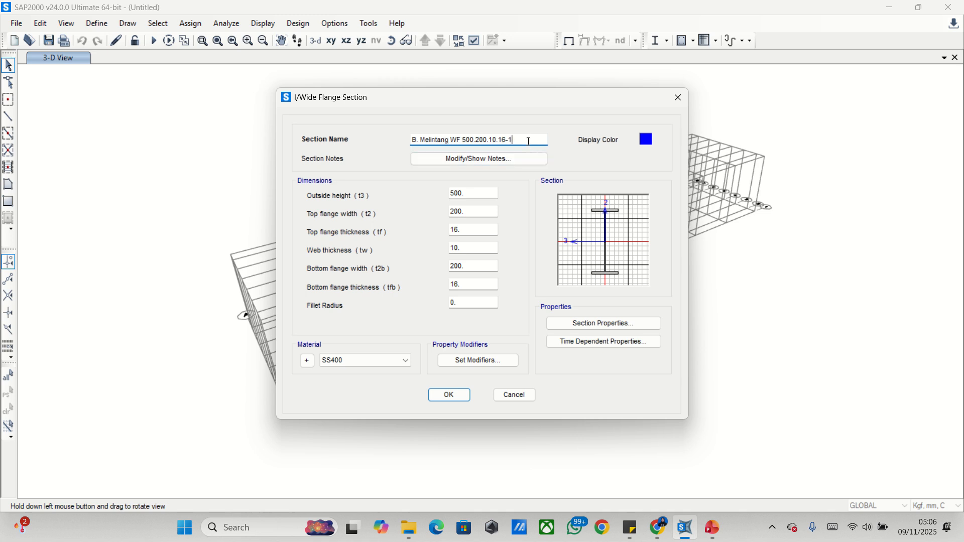
{"action": "left_click_drag", "start_coordinate": [531, 142], "coordinate": [464, 142]}
{"action": "type", "text": "900.300.16.28"}
Step: Set the B. Melintang section's outside height to 900, top flange width to 300, top flange thickness to 28 and web thickness to 16 mm
{"action": "double_click", "coordinate": [457, 193]}
{"action": "type", "text": "900"}
{"action": "left_click_drag", "start_coordinate": [468, 214], "coordinate": [450, 219]}
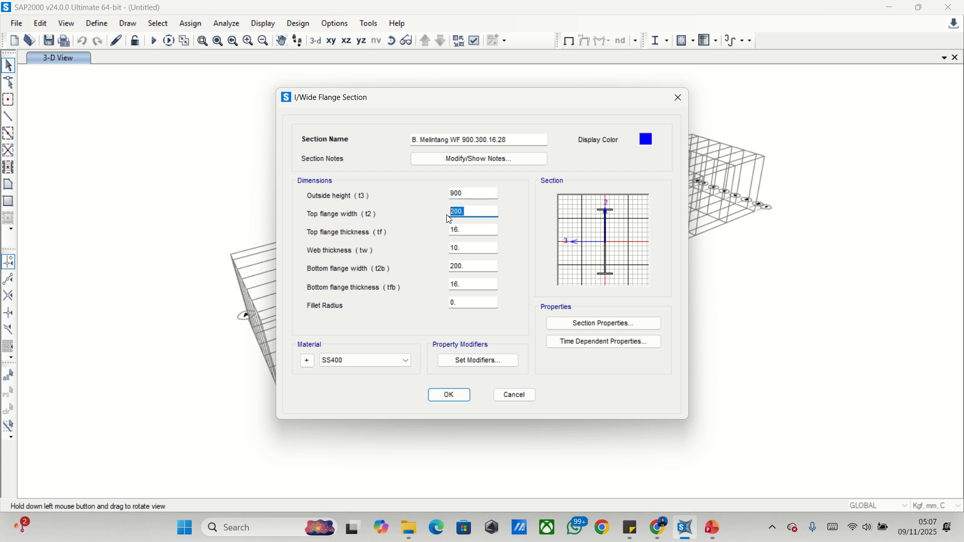
{"action": "type", "text": "300"}
{"action": "key", "text": "Tab"}
{"action": "type", "text": "28"}
{"action": "key", "text": "Tab"}
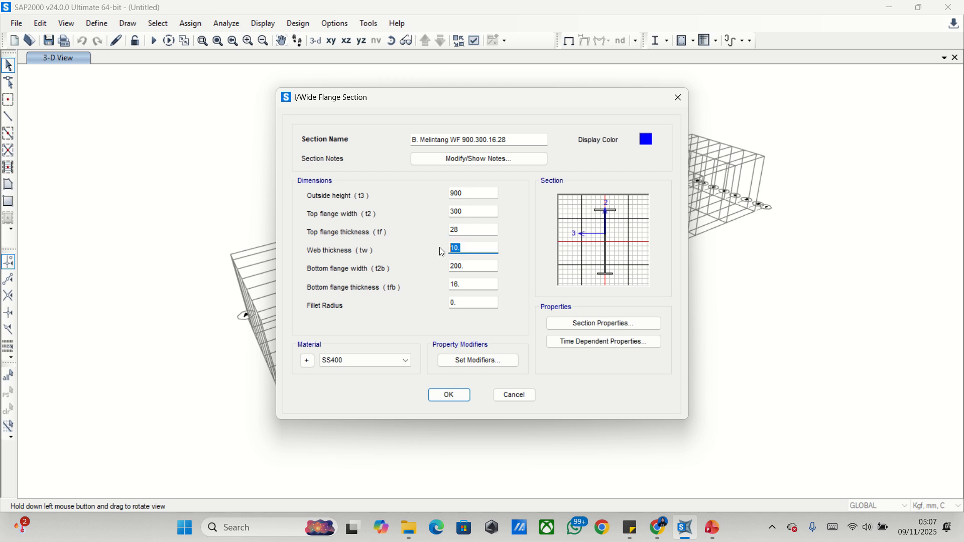
{"action": "type", "text": "16"}
{"action": "key", "text": "Tab"}
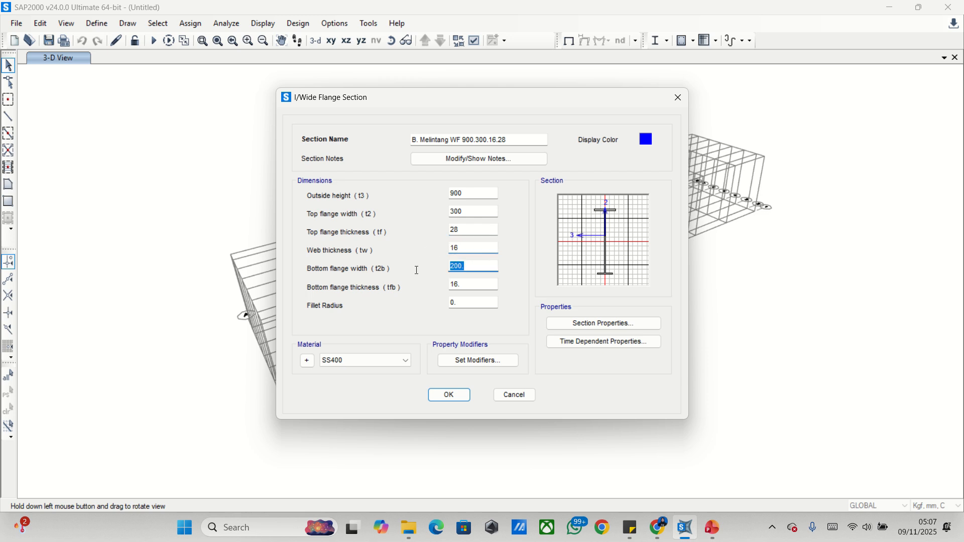
Step: Set the B. Melintang section's bottom flange width to 300 mm and bottom flange thickness to 28 mm
{"action": "type", "text": "300"}
{"action": "key", "text": "Tab"}
{"action": "type", "text": "28"}
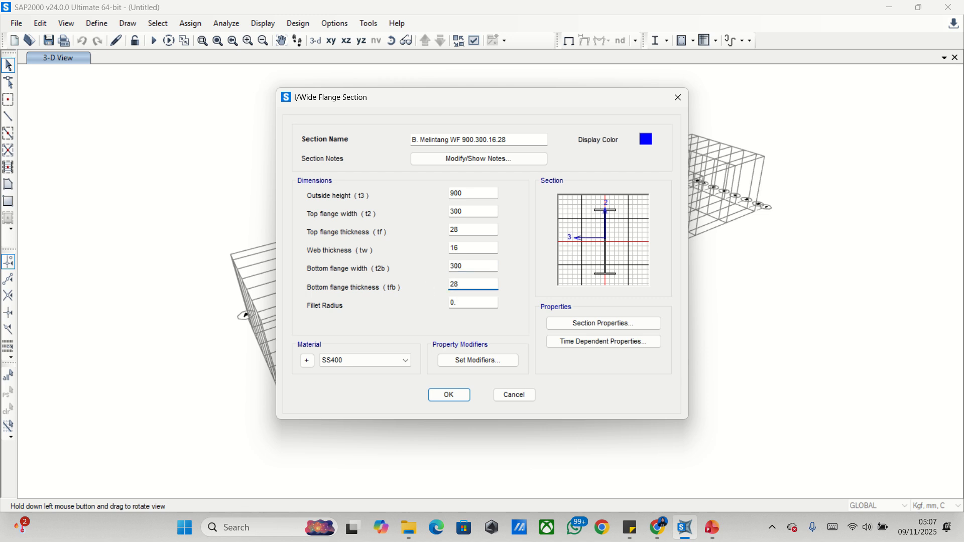
{"action": "left_click", "coordinate": [464, 269]}
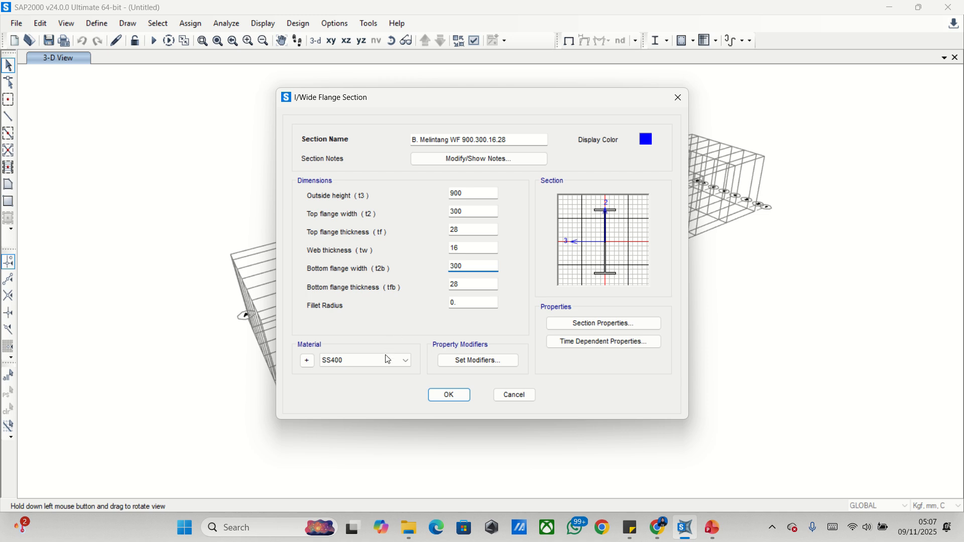
Step: Save the B. Melintang section and add a copy of it named R. Utama HB 400.400.30.50
{"action": "left_click", "coordinate": [444, 396]}
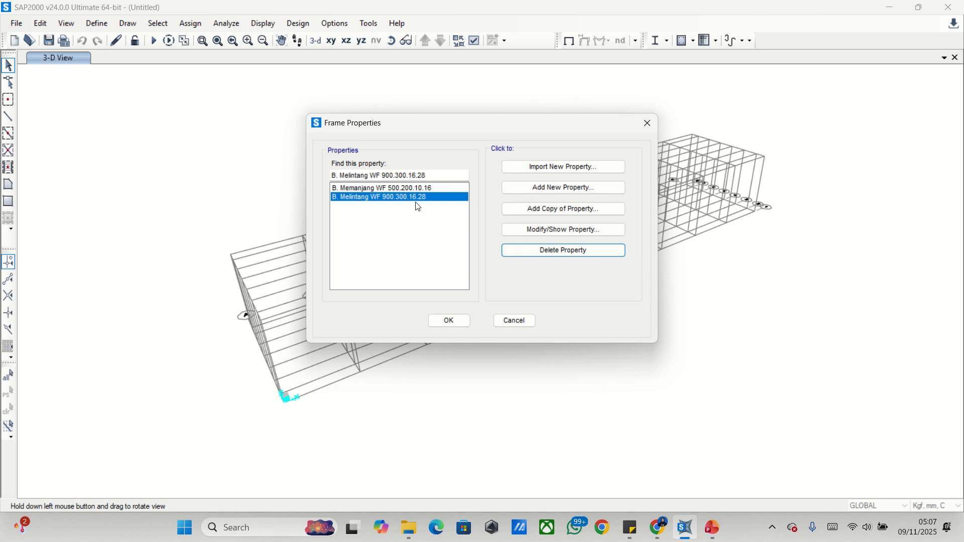
{"action": "left_click", "coordinate": [535, 210]}
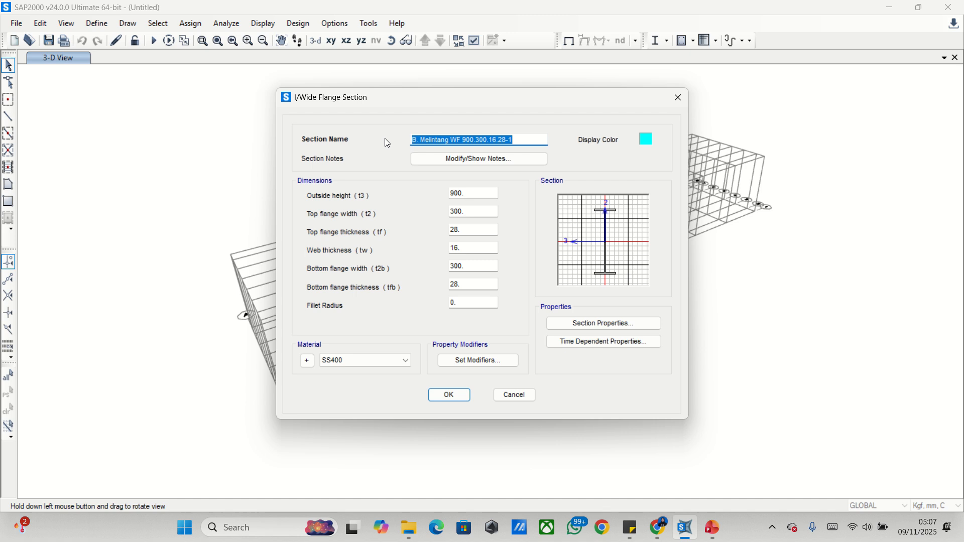
{"action": "type", "text": "R"}
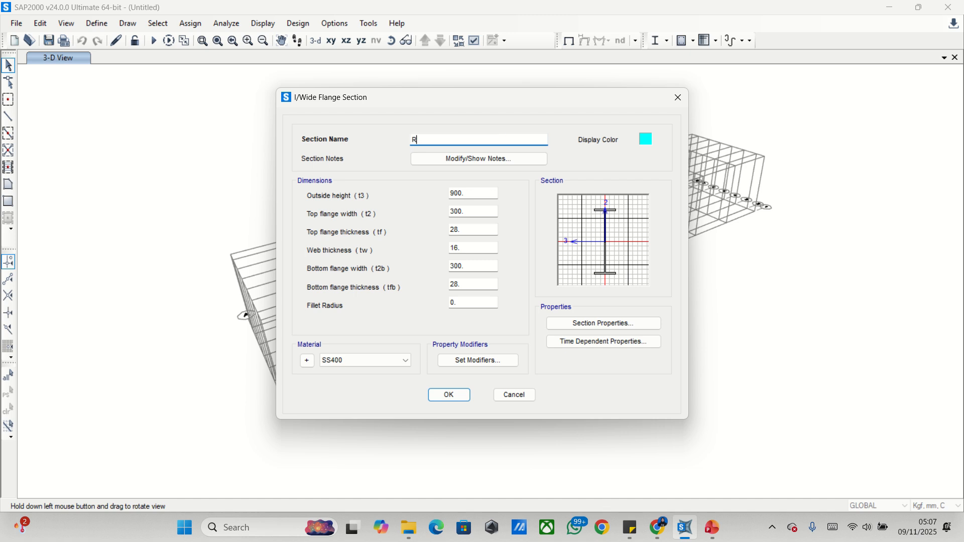
{"action": "type", "text": ". Utama"}
{"action": "type", "text": "HB 400.400.30.50"}
Step: Set the R. Utama section's outside height and top flange width to 400, top flange thickness to 50 and web thickness to 30 mm
{"action": "left_click_drag", "start_coordinate": [477, 194], "coordinate": [436, 193]}
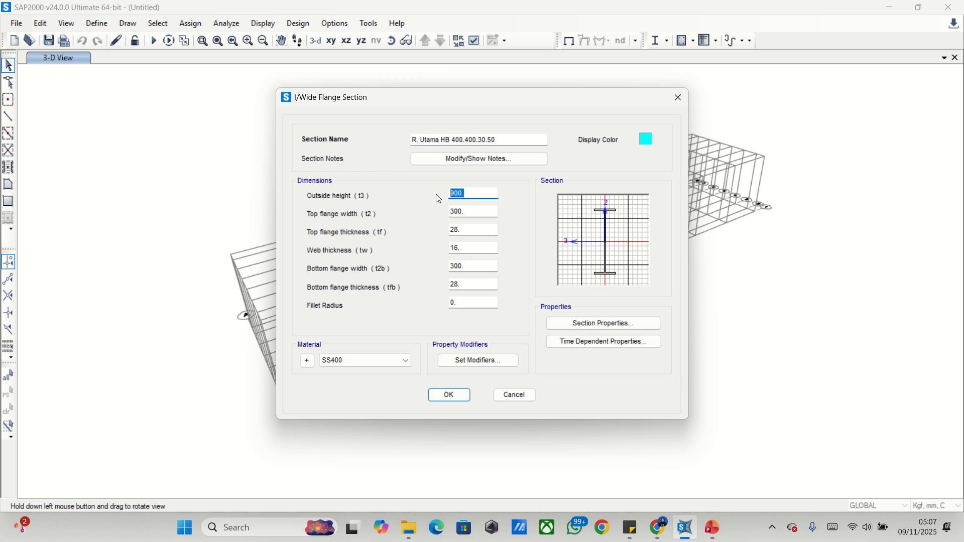
{"action": "type", "text": "400"}
{"action": "left_click_drag", "start_coordinate": [495, 212], "coordinate": [399, 210]}
{"action": "type", "text": "400"}
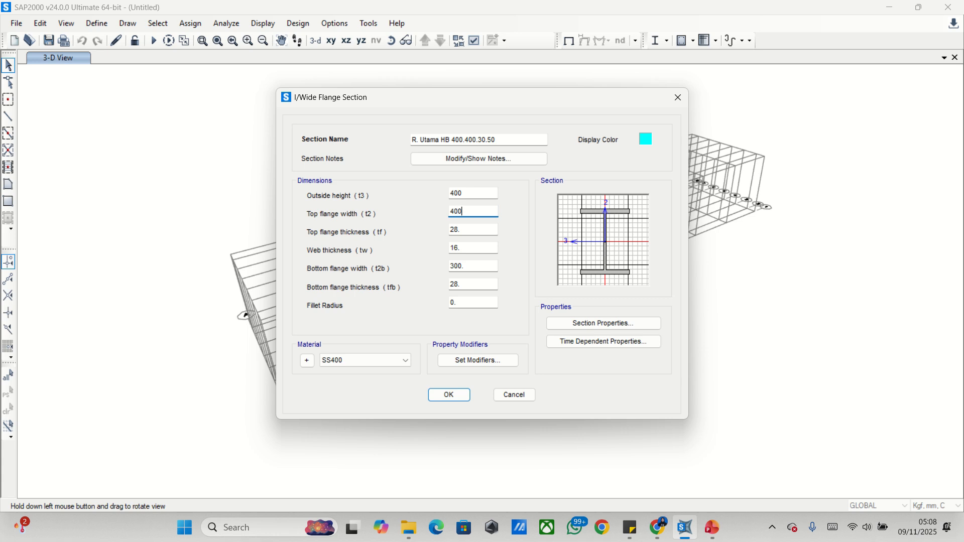
{"action": "left_click_drag", "start_coordinate": [490, 230], "coordinate": [412, 231]}
{"action": "type", "text": "50"}
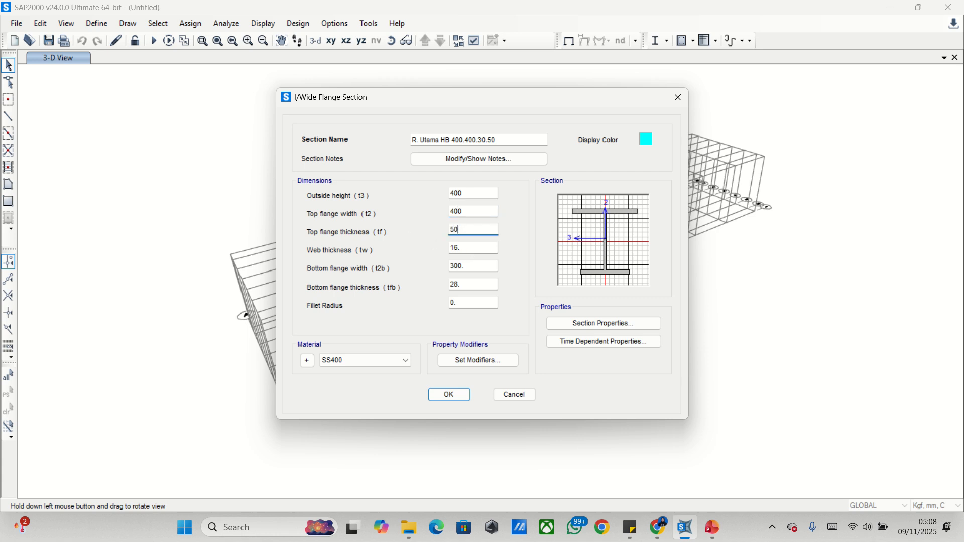
{"action": "left_click_drag", "start_coordinate": [494, 248], "coordinate": [410, 248]}
{"action": "type", "text": "30"}
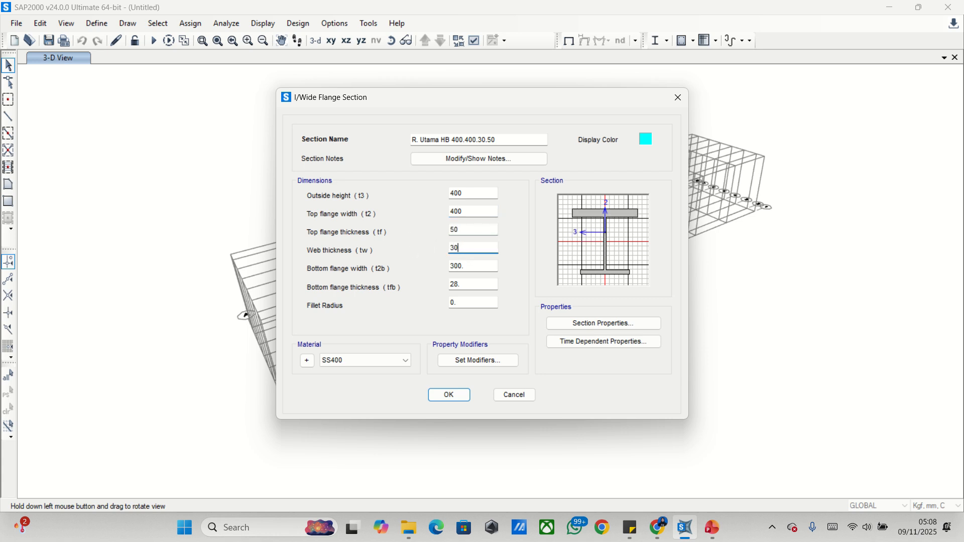
Step: Set the R. Utama section's bottom flange width to 400 mm and bottom flange thickness to 50 mm
{"action": "left_click_drag", "start_coordinate": [494, 266], "coordinate": [438, 265]}
{"action": "type", "text": "400"}
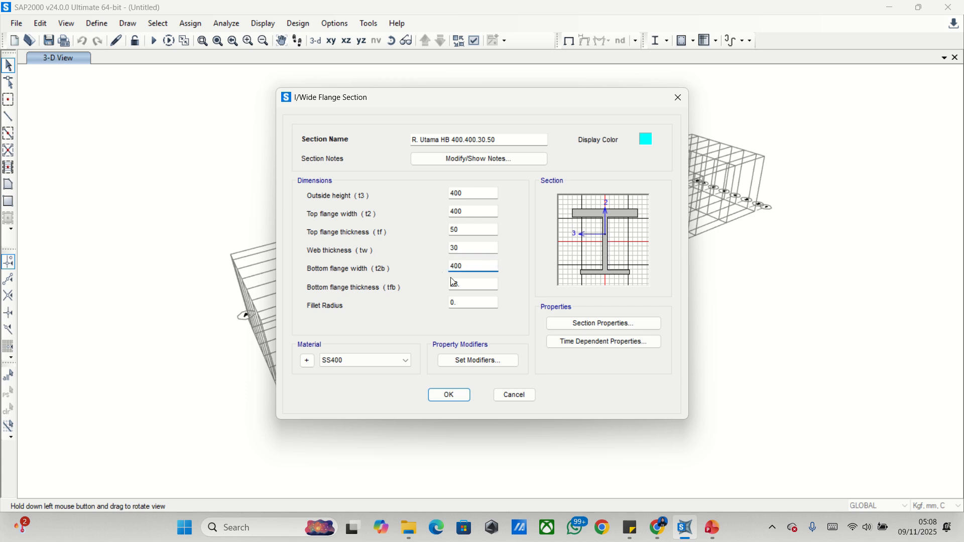
{"action": "left_click_drag", "start_coordinate": [495, 285], "coordinate": [432, 285]}
{"action": "type", "text": "50"}
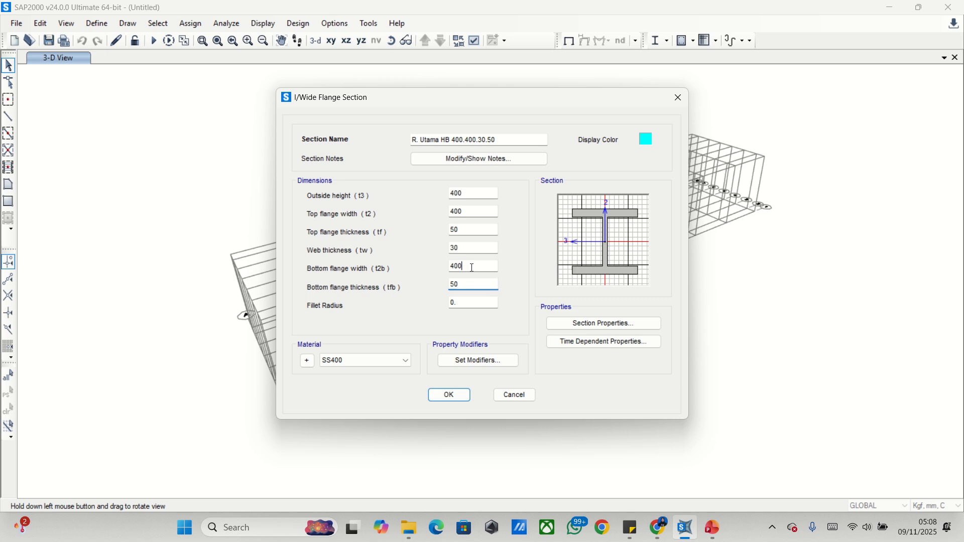
{"action": "left_click", "coordinate": [472, 267]}
Step: Assign material BJ41 to the R. Utama section and save it
{"action": "left_click", "coordinate": [401, 361]}
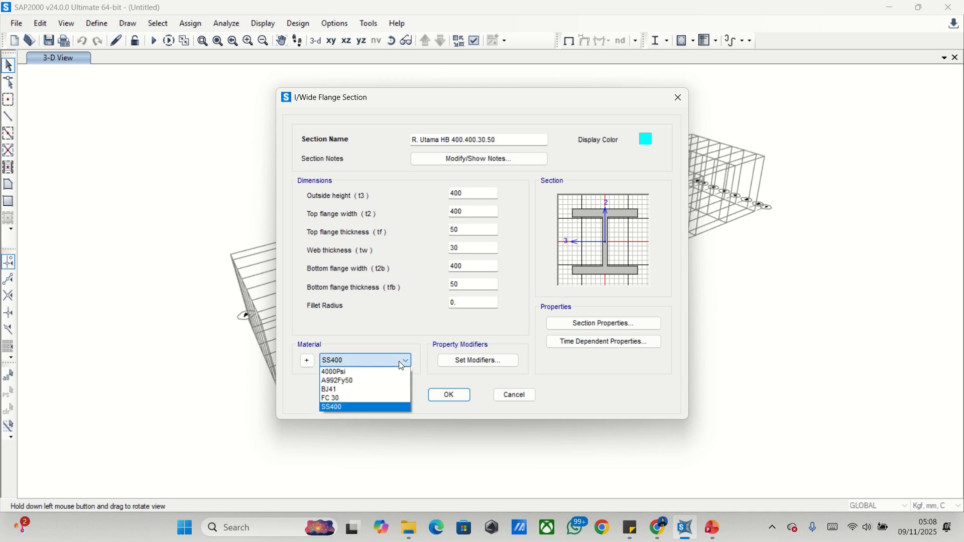
{"action": "left_click", "coordinate": [399, 390]}
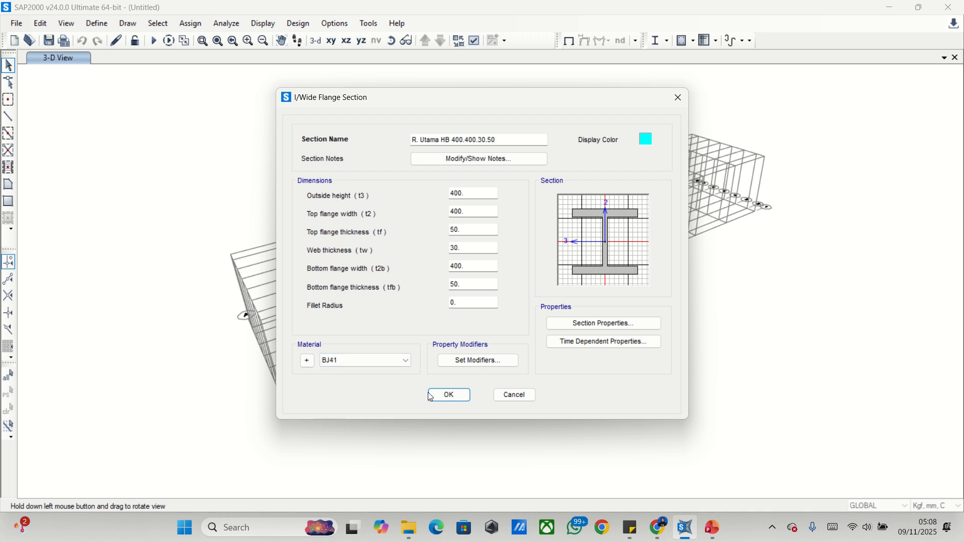
{"action": "left_click", "coordinate": [445, 395]}
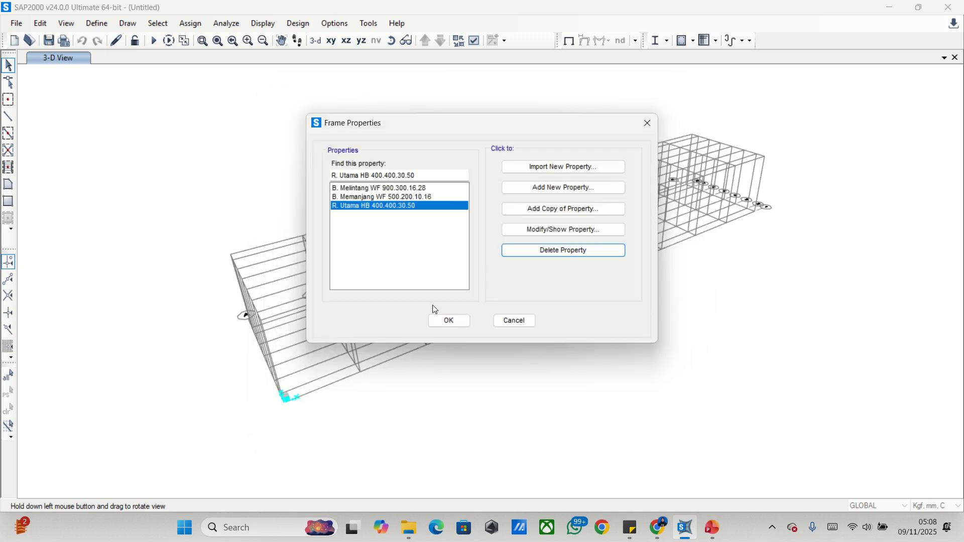
Step: Add a copy of the R. Utama section and name it R. Utama Dia HB 400.400.313.21
{"action": "left_click", "coordinate": [536, 213]}
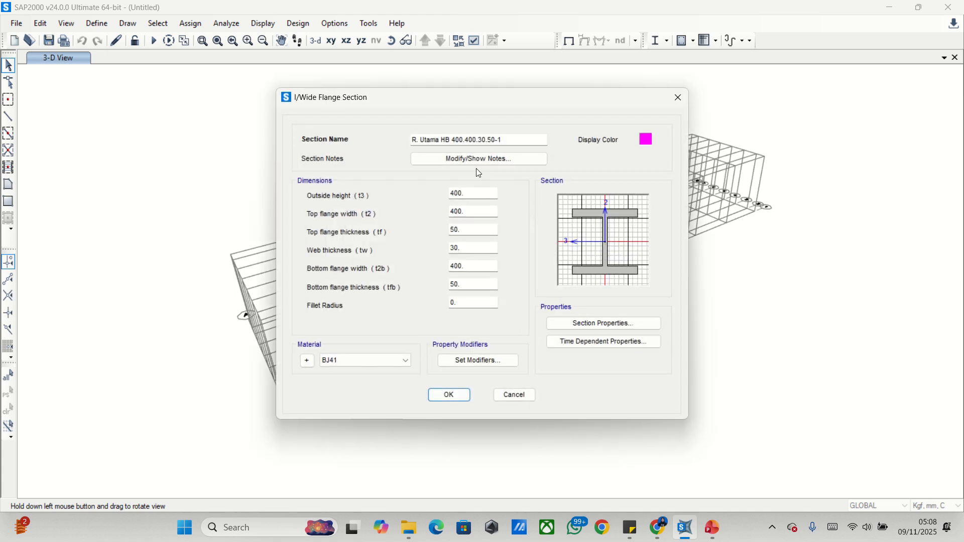
{"action": "left_click", "coordinate": [442, 140]}
{"action": "type", "text": "Dia"}
{"action": "left_click", "coordinate": [523, 138]}
{"action": "left_click_drag", "start_coordinate": [515, 140], "coordinate": [492, 140]}
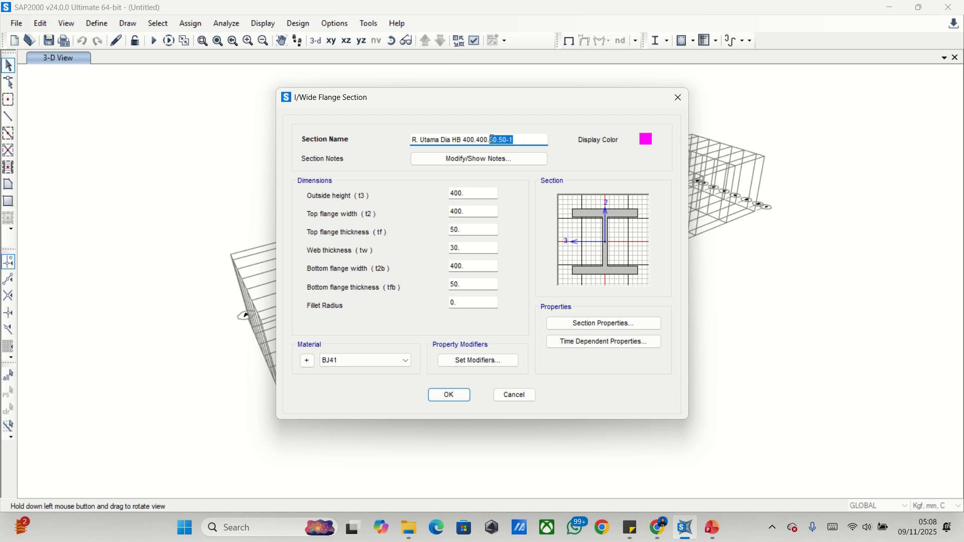
{"action": "type", "text": "313.21"}
Step: Set the copy's top flange thickness to 21 mm and web thickness to 13 mm, and correct its name to R. Utama Dia HB 400.400.13.21
{"action": "left_click", "coordinate": [456, 231]}
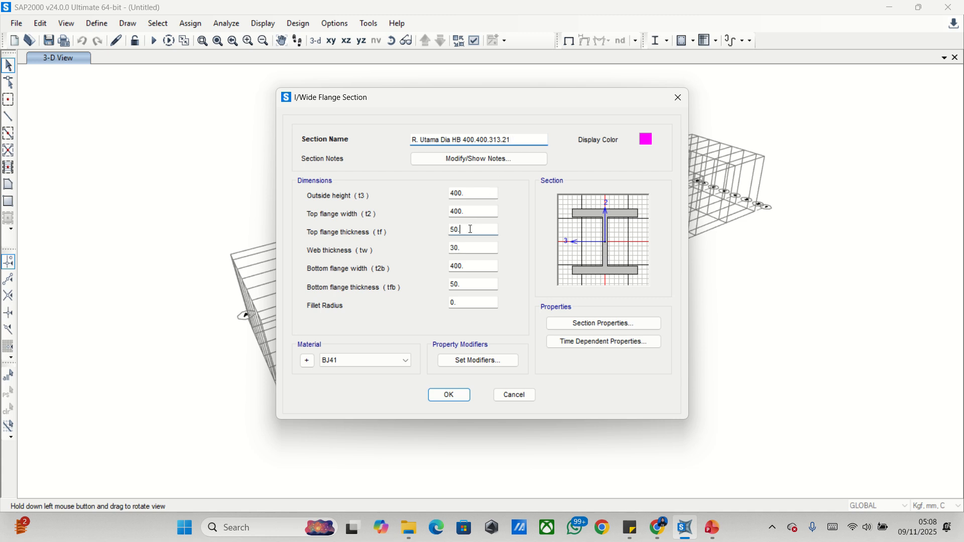
{"action": "type", "text": "21"}
{"action": "left_click", "coordinate": [459, 248]}
{"action": "type", "text": "13"}
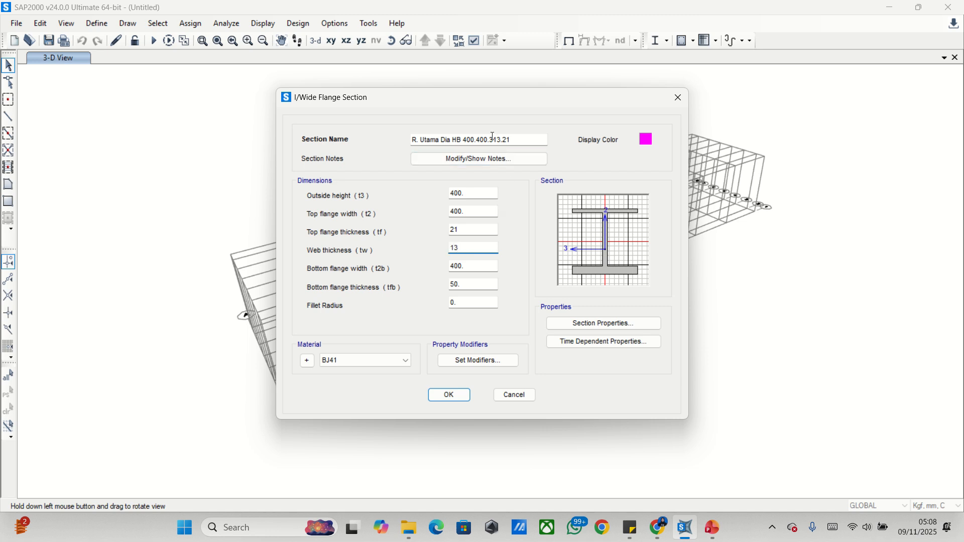
{"action": "left_click", "coordinate": [493, 137]}
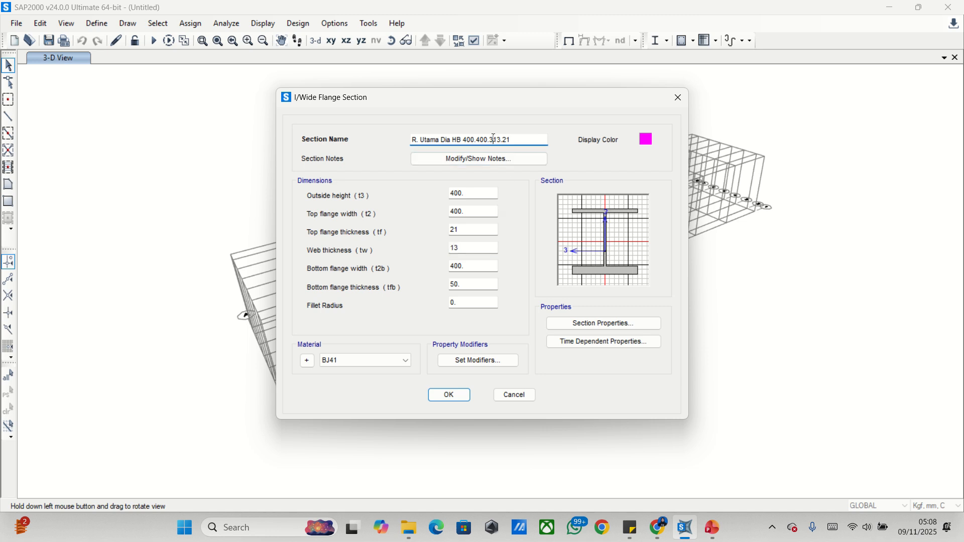
Step: Set the R. Utama Dia section's bottom flange thickness to 21 mm and save the section
{"action": "left_click", "coordinate": [471, 265]}
{"action": "left_click", "coordinate": [469, 285]}
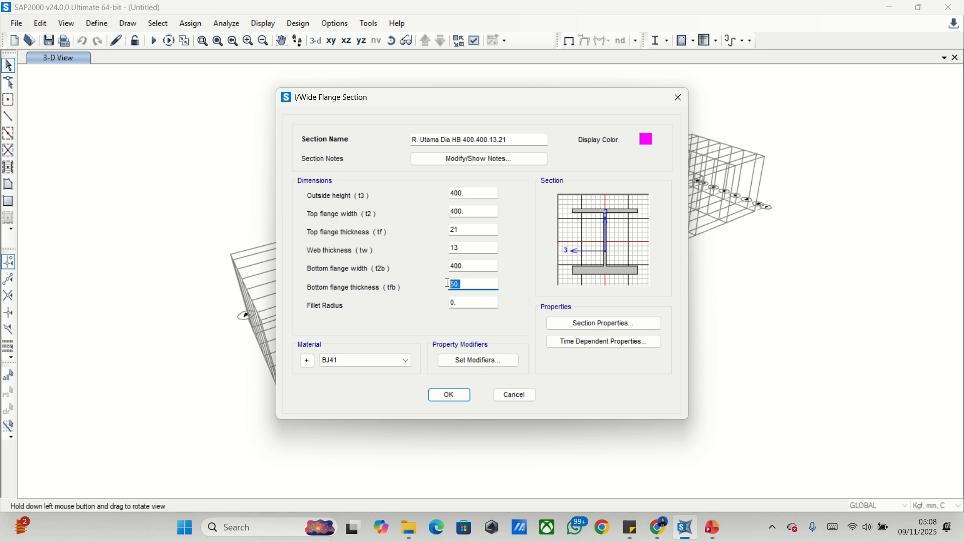
{"action": "type", "text": "21"}
{"action": "left_click", "coordinate": [472, 265]}
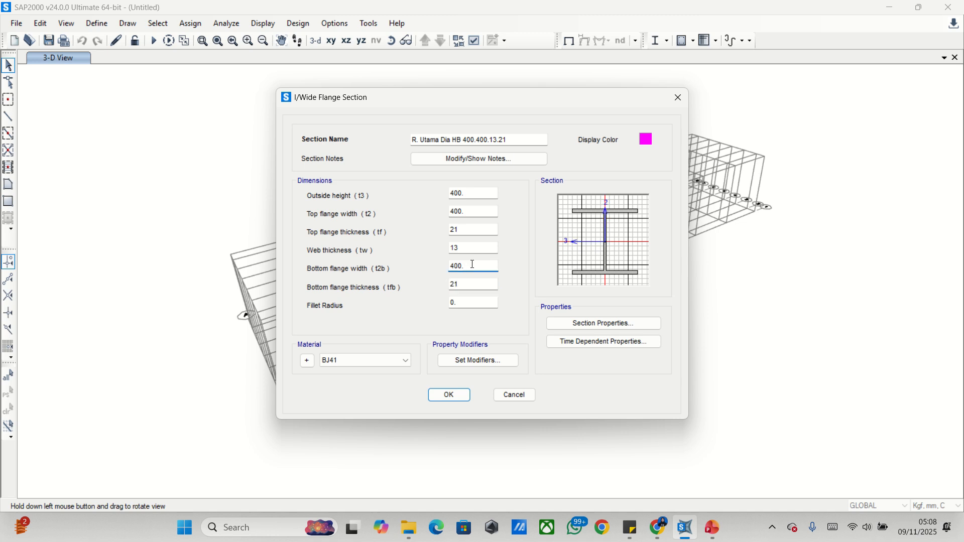
{"action": "left_click", "coordinate": [462, 397]}
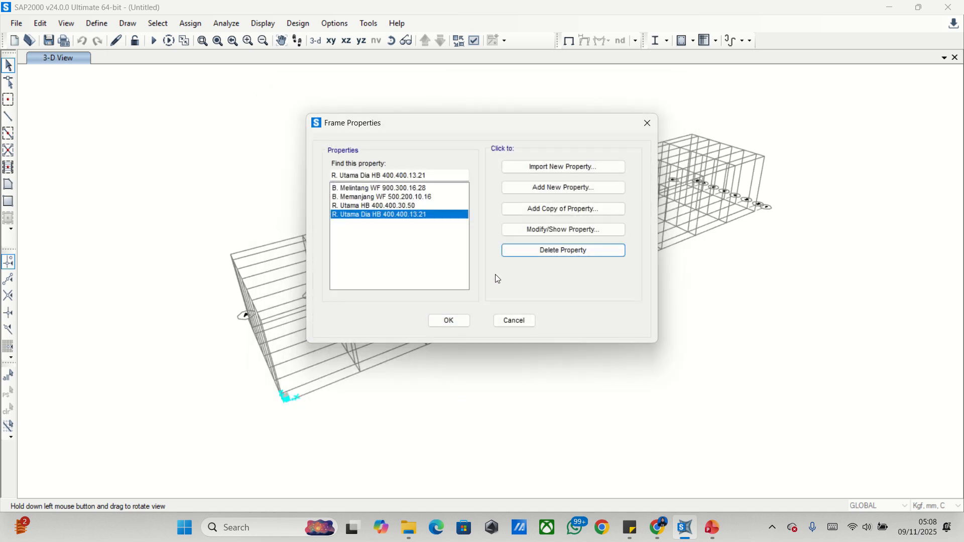
Step: Add a new steel angle frame section and name it L 150.150.12
{"action": "mouse_move", "coordinate": [357, 5]}
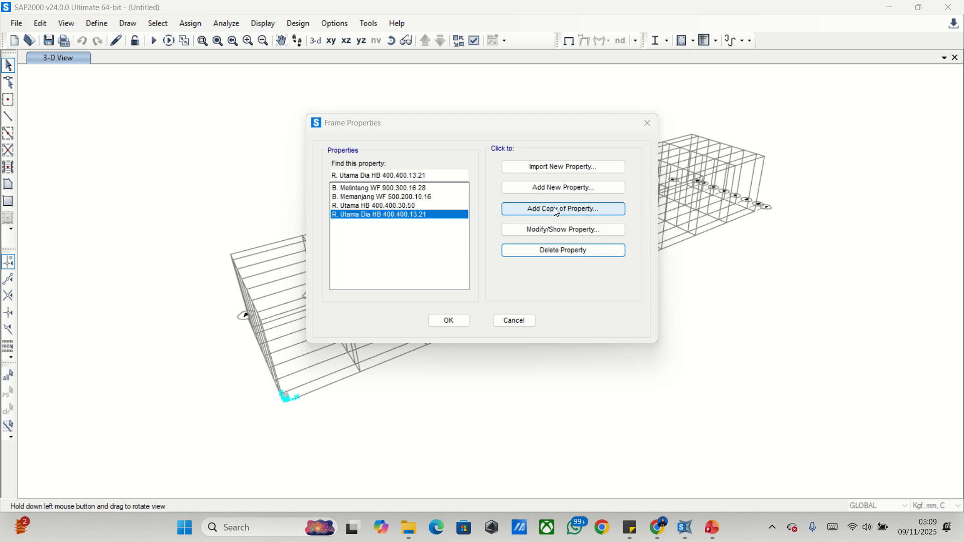
{"action": "left_click", "coordinate": [530, 189]}
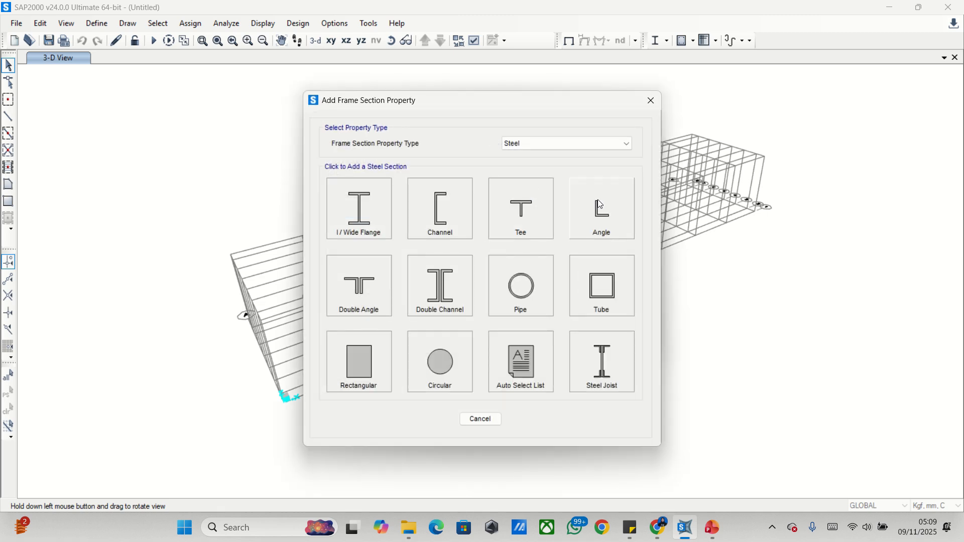
{"action": "left_click", "coordinate": [598, 203]}
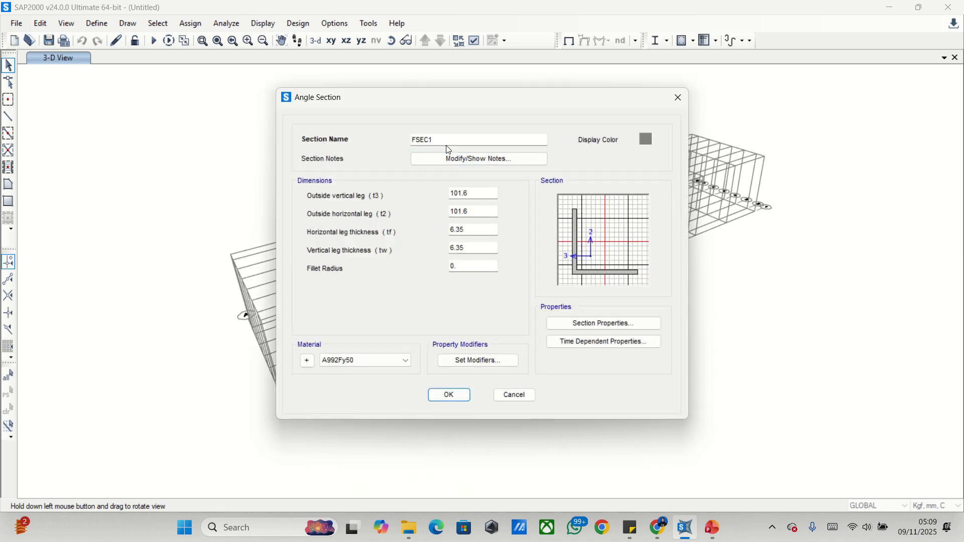
{"action": "left_click_drag", "start_coordinate": [445, 141], "coordinate": [396, 138]}
{"action": "key", "text": "BackSpace"}
{"action": "type", "text": "L 150.150.12"}
Step: Set the angle section's outside vertical and horizontal legs to 150 mm and both leg thicknesses to 12 mm
{"action": "left_click", "coordinate": [472, 194]}
{"action": "type", "text": "150"}
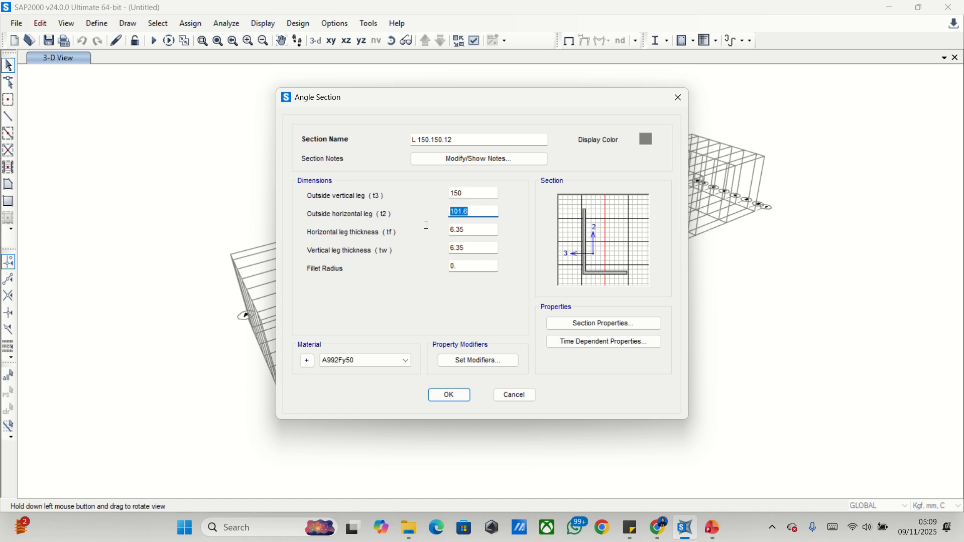
{"action": "type", "text": "150"}
{"action": "key", "text": "Tab"}
{"action": "type", "text": "12"}
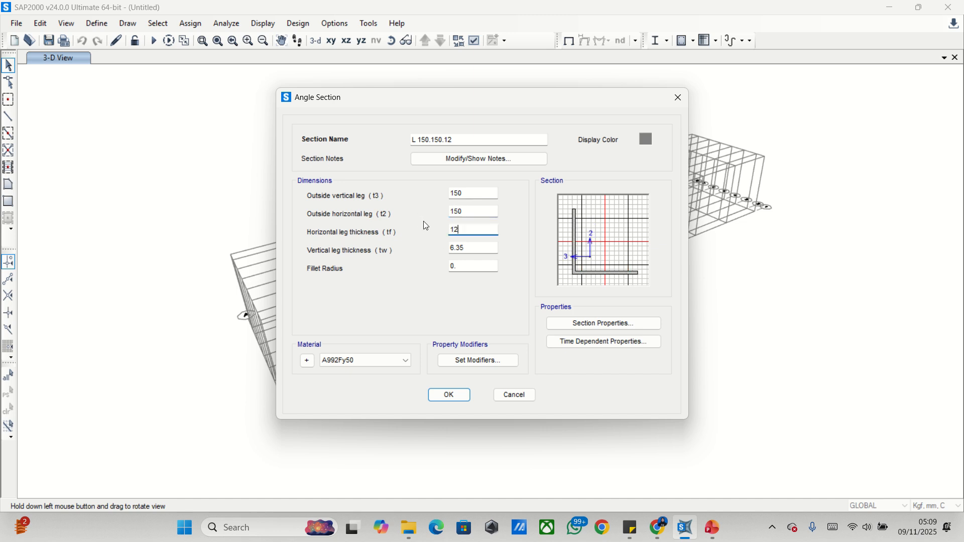
{"action": "key", "text": "Tab"}
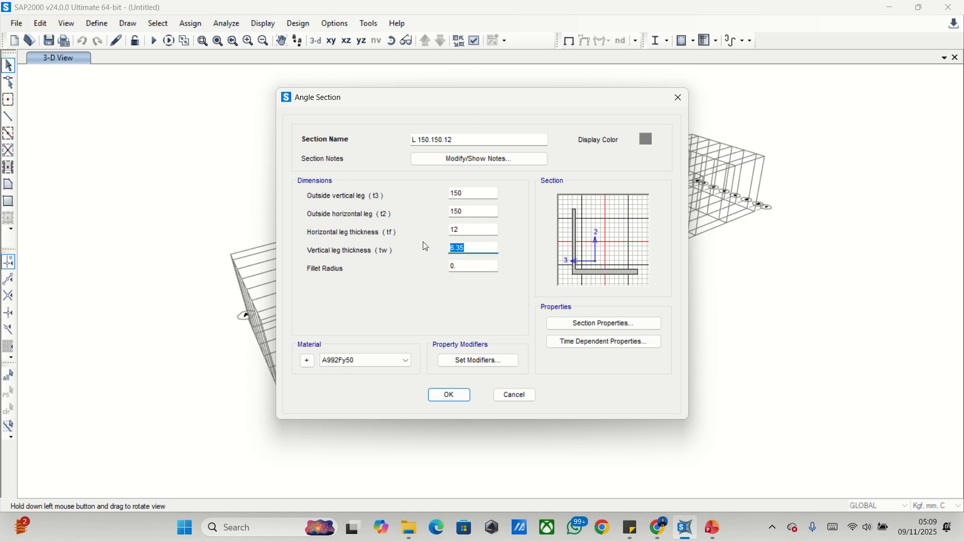
{"action": "type", "text": "12"}
{"action": "left_click", "coordinate": [473, 229]}
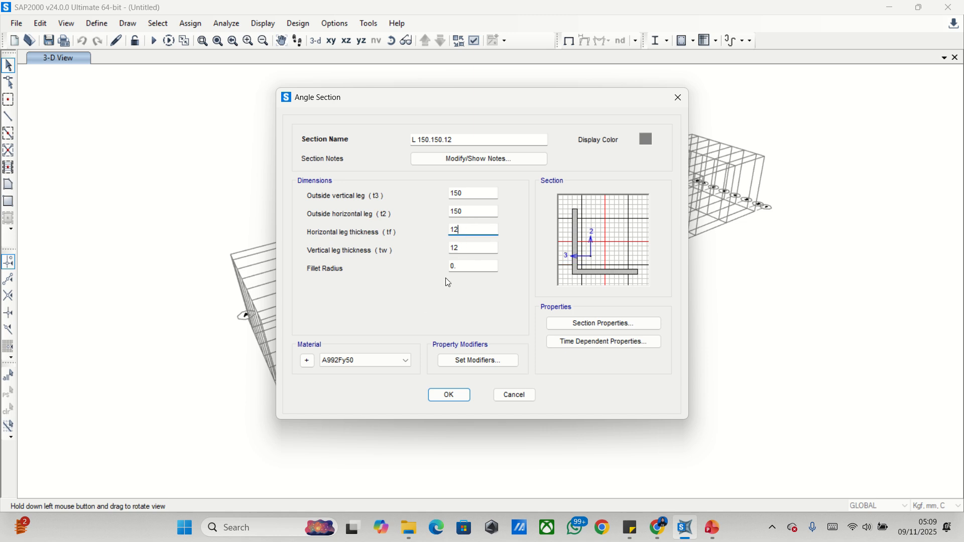
Step: Assign material SS400 to the L 150.150.12 section, save it and finish defining the frame properties
{"action": "left_click", "coordinate": [407, 364]}
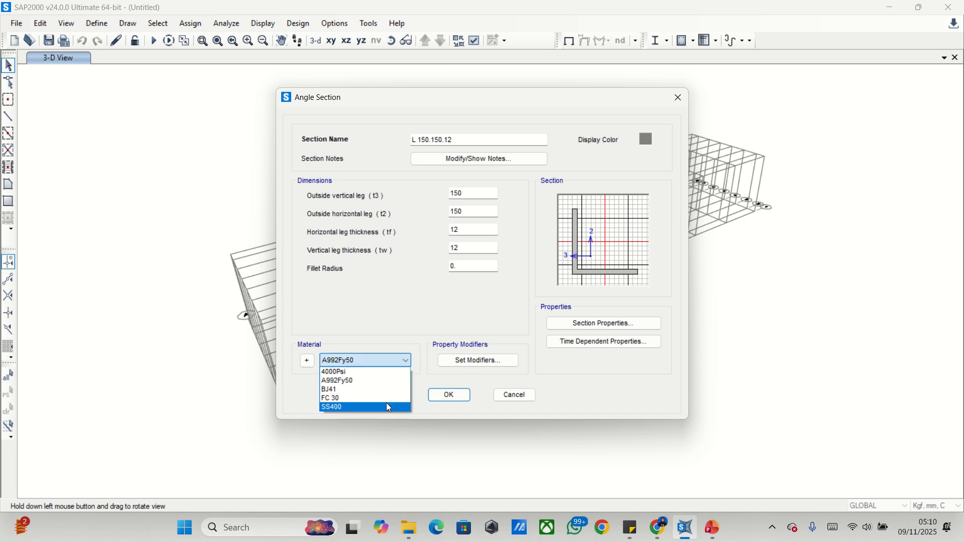
{"action": "left_click", "coordinate": [387, 403]}
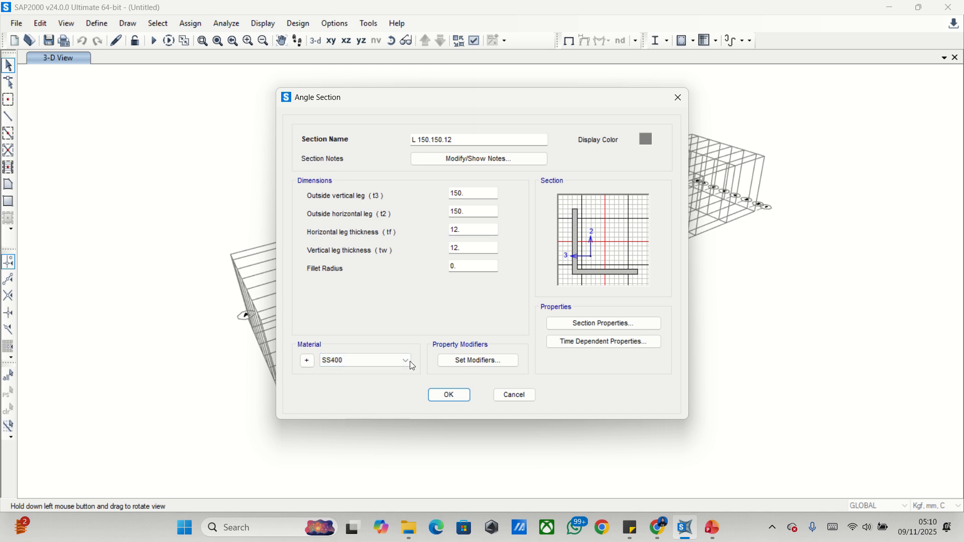
{"action": "left_click", "coordinate": [460, 394]}
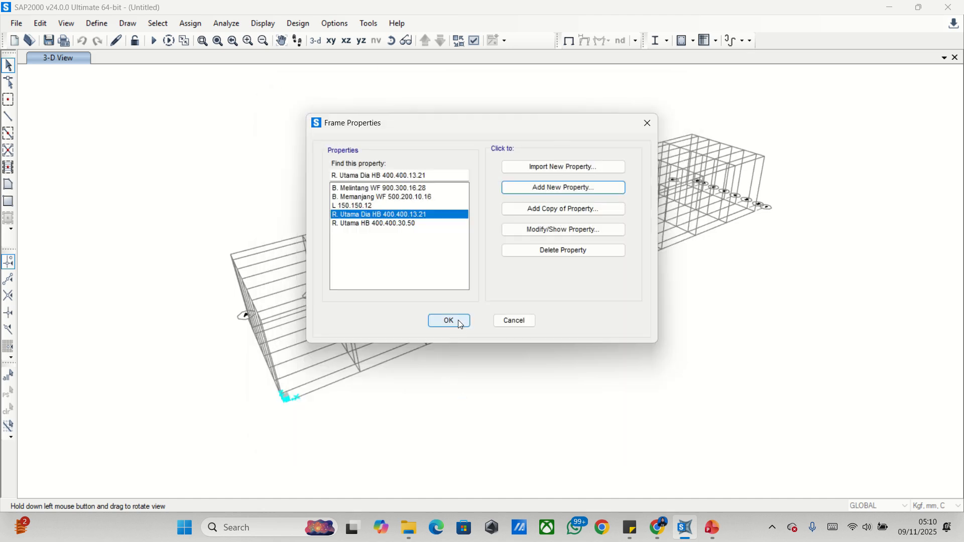
{"action": "left_click", "coordinate": [449, 321]}
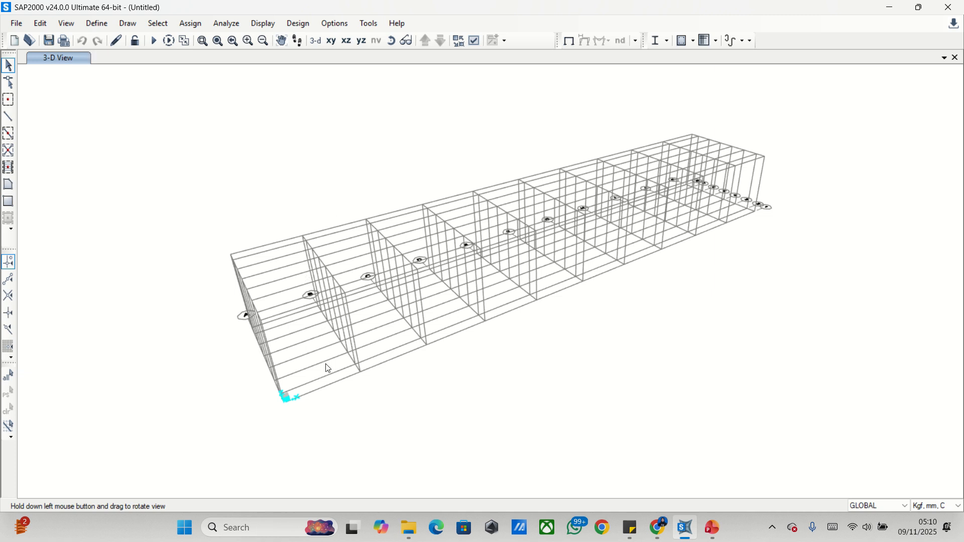
Step: Add a new shell area section and name it Pelat Lantai t=20cm
{"action": "left_click", "coordinate": [96, 24]}
{"action": "mouse_move", "coordinate": [120, 65]}
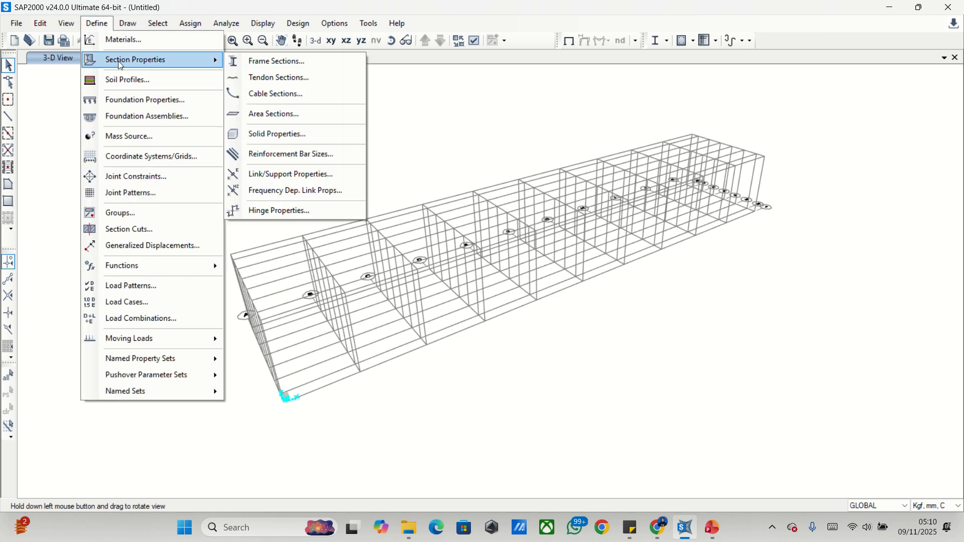
{"action": "left_click", "coordinate": [283, 117]}
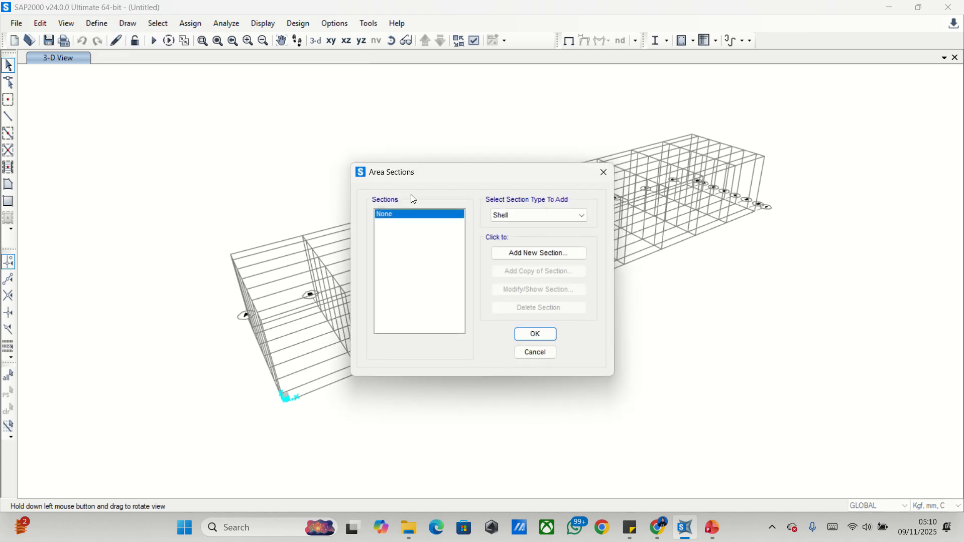
{"action": "left_click", "coordinate": [537, 255]}
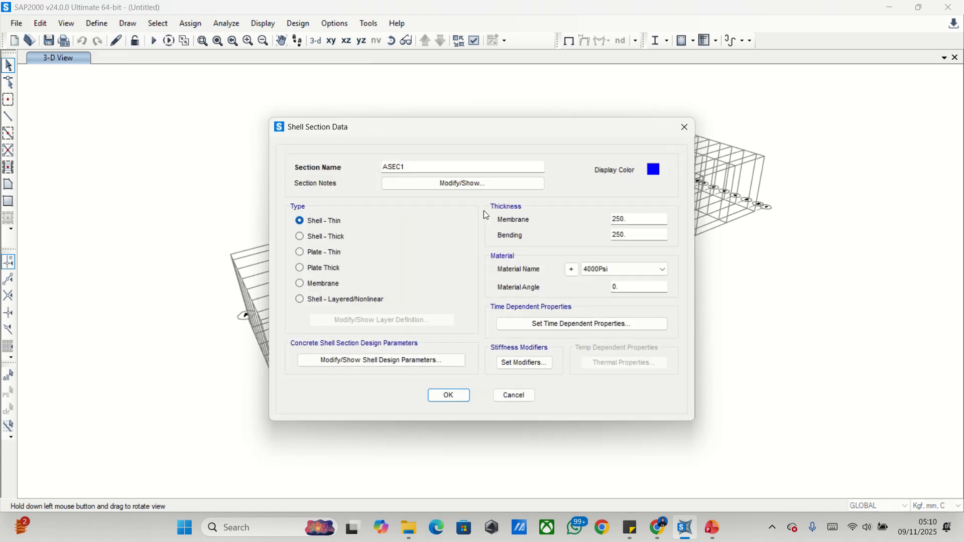
{"action": "double_click", "coordinate": [419, 166]}
{"action": "type", "text": "Pelat Lantai"}
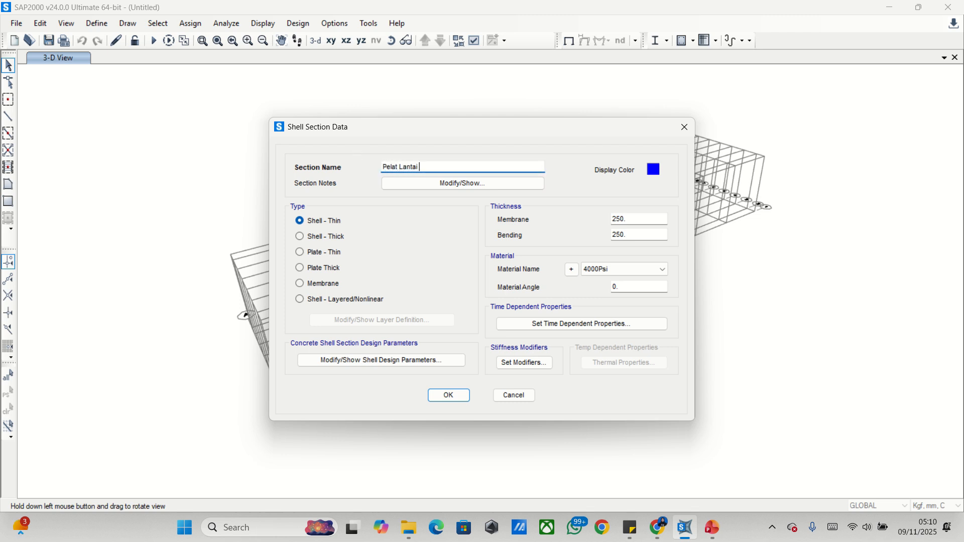
{"action": "type", "text": " t=20cm"}
Step: Set the slab section's membrane and bending thickness to 200 mm, assign material FC 30 and save the area section
{"action": "double_click", "coordinate": [636, 221]}
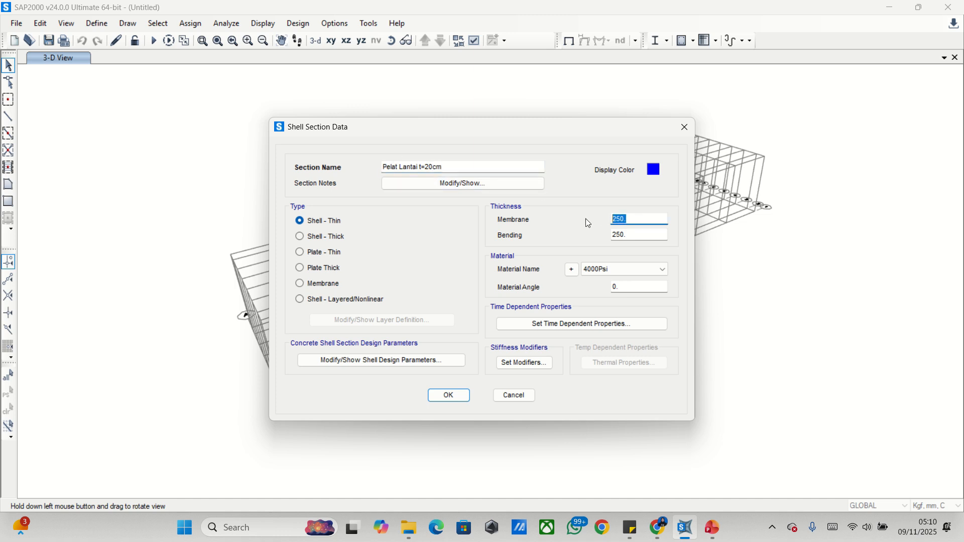
{"action": "type", "text": "200"}
{"action": "key", "text": "Tab"}
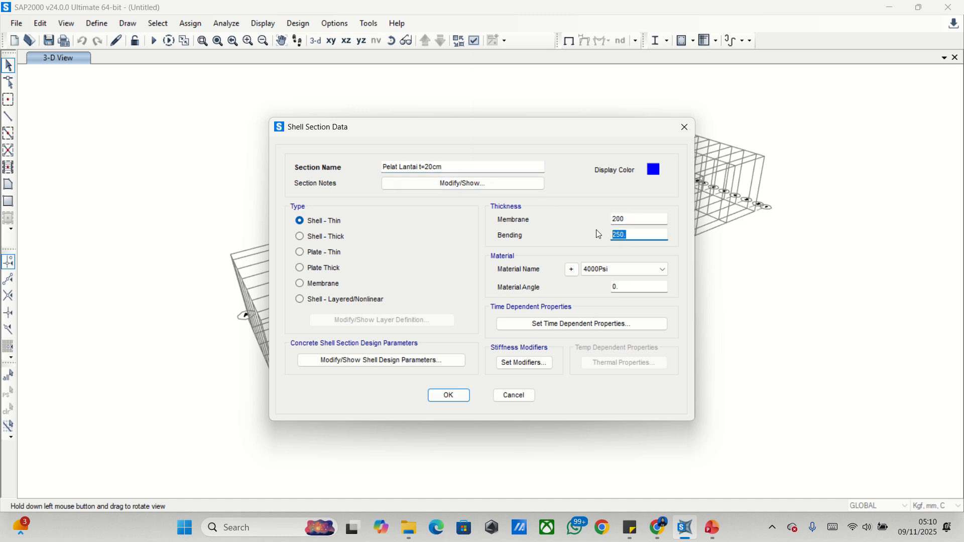
{"action": "type", "text": "200"}
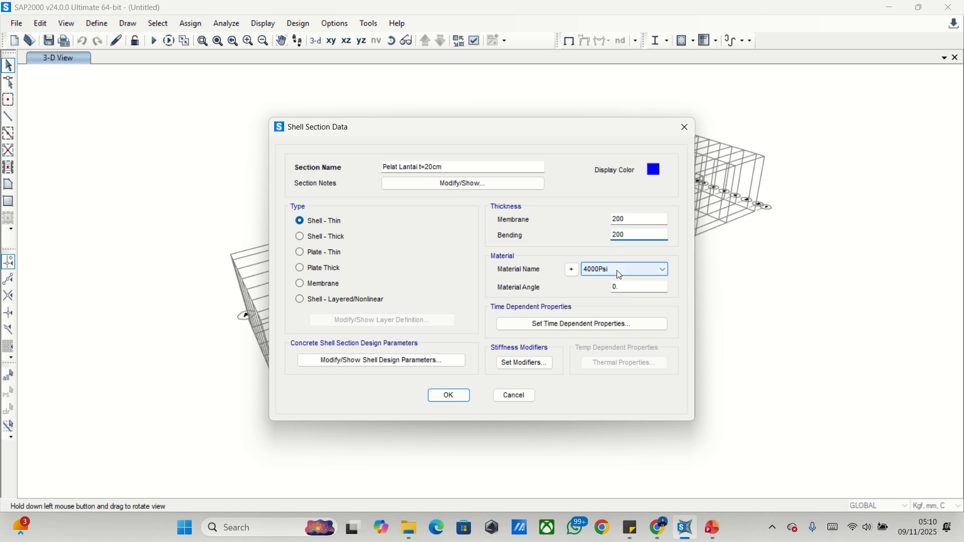
{"action": "left_click", "coordinate": [617, 270]}
{"action": "left_click", "coordinate": [613, 306]}
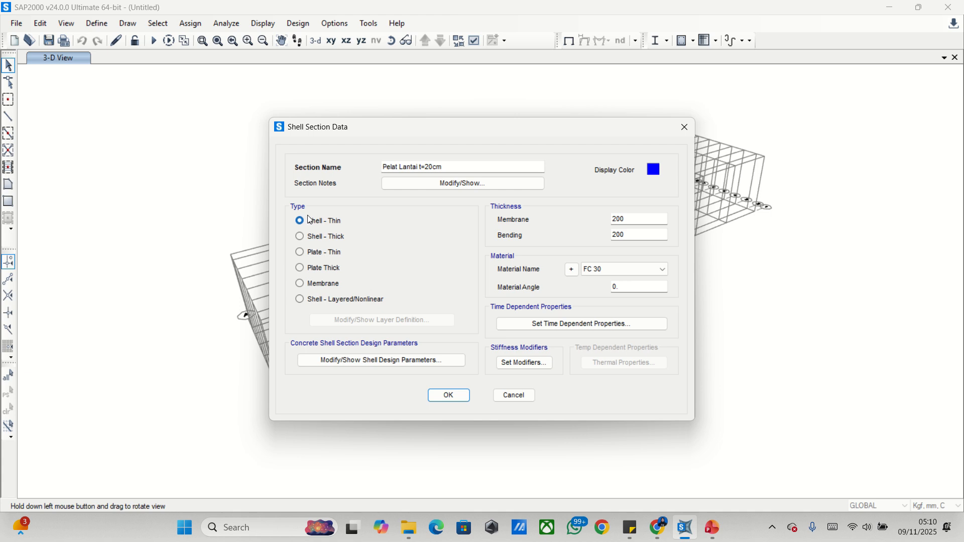
{"action": "left_click", "coordinate": [464, 395]}
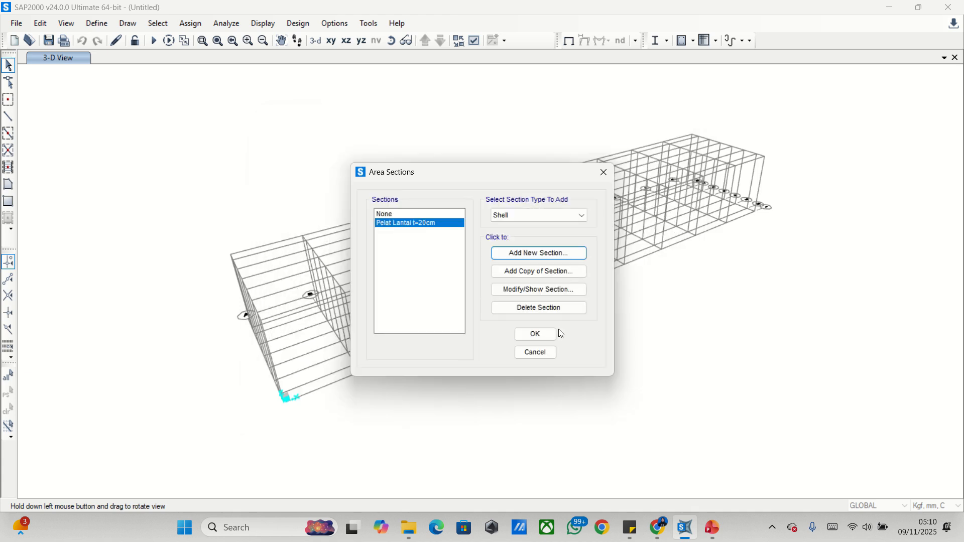
{"action": "left_click", "coordinate": [537, 334]}
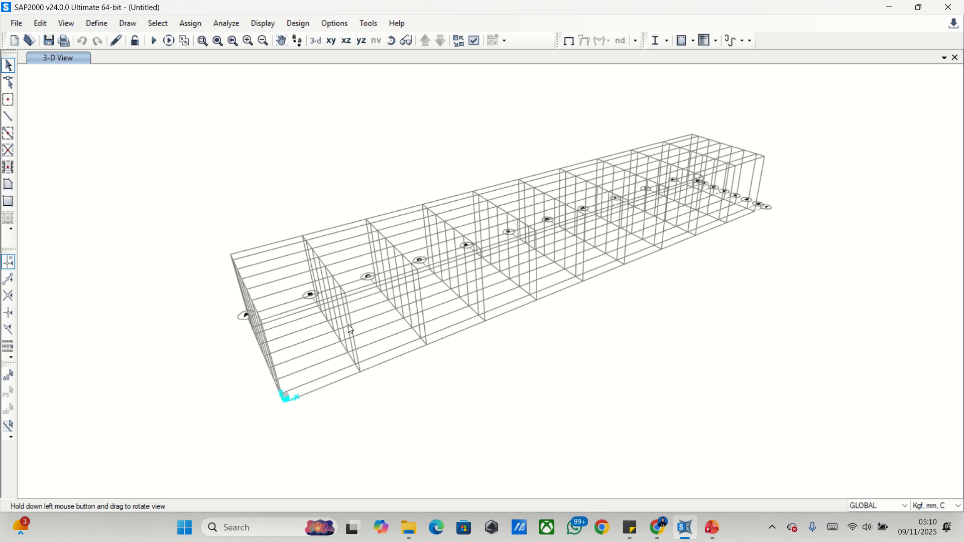
{"action": "middle_click_drag", "start_coordinate": [517, 288], "coordinate": [477, 320]}
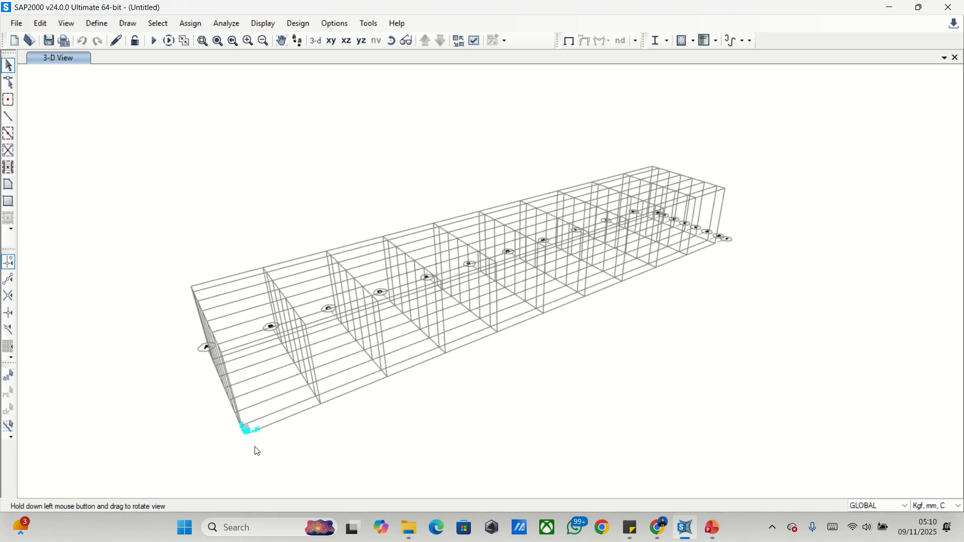
{"action": "scroll", "coordinate": [244, 435], "scroll_direction": "up", "scroll_amount": 5}
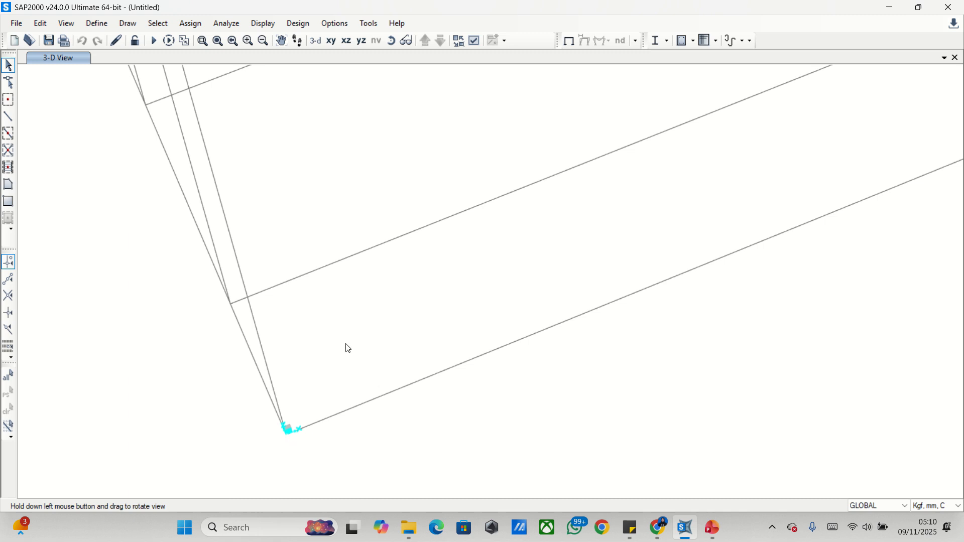
{"action": "mouse_move", "coordinate": [508, 1]}
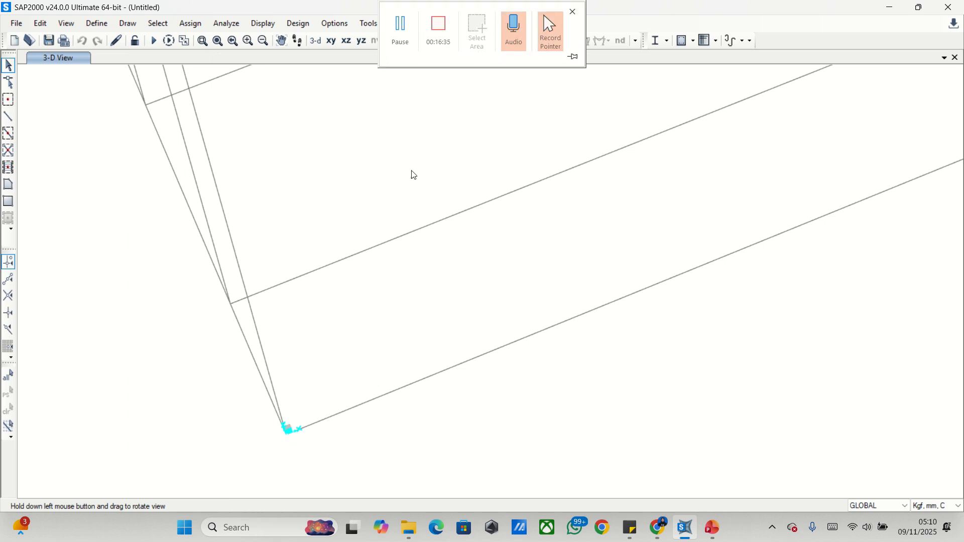
{"action": "scroll", "coordinate": [345, 366], "scroll_direction": "down", "scroll_amount": 8}
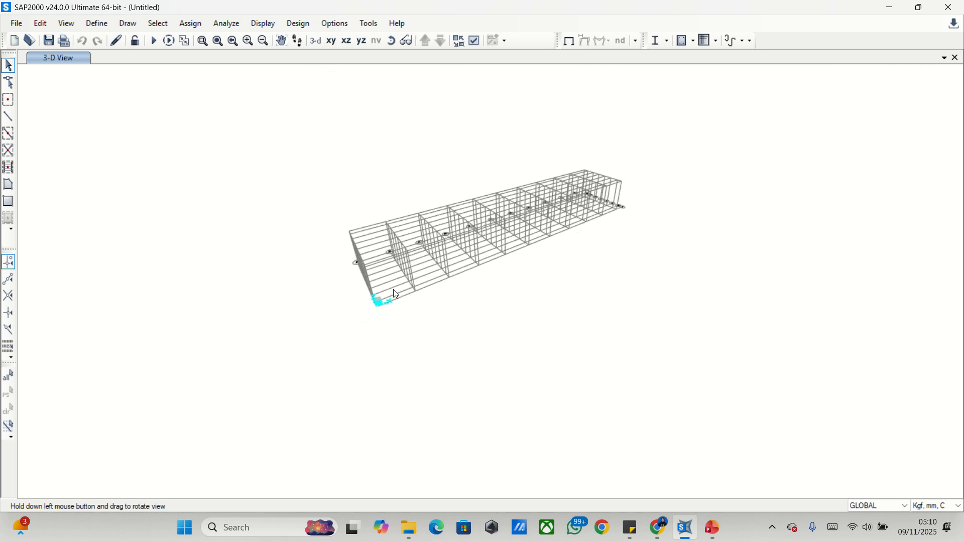
{"action": "scroll", "coordinate": [470, 254], "scroll_direction": "up", "scroll_amount": 6}
{"action": "scroll", "coordinate": [601, 210], "scroll_direction": "down", "scroll_amount": 3}
{"action": "middle_click_drag", "start_coordinate": [626, 181], "coordinate": [540, 252]}
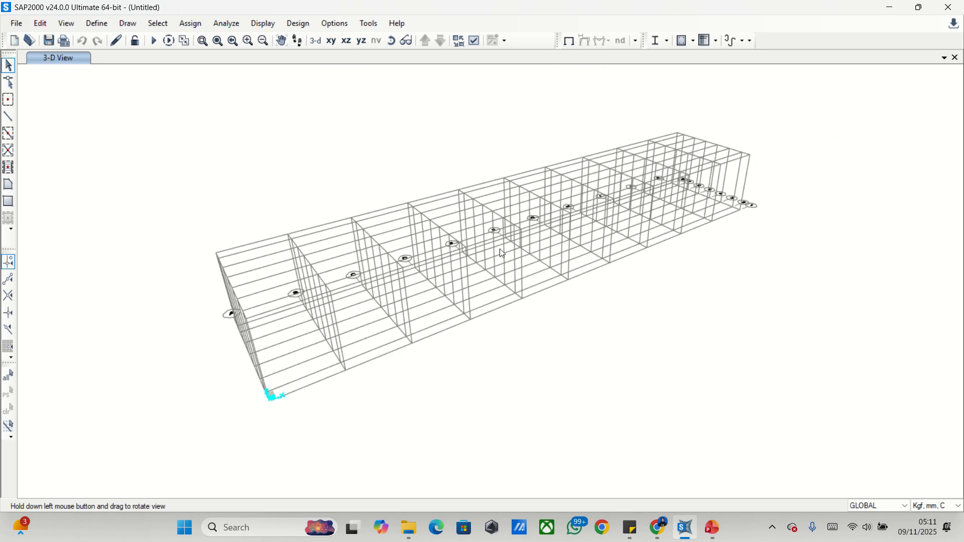
Step: Set the 2D view to the X-Y plane at Z = 0 mm
{"action": "left_click", "coordinate": [67, 24]}
{"action": "left_click", "coordinate": [89, 57]}
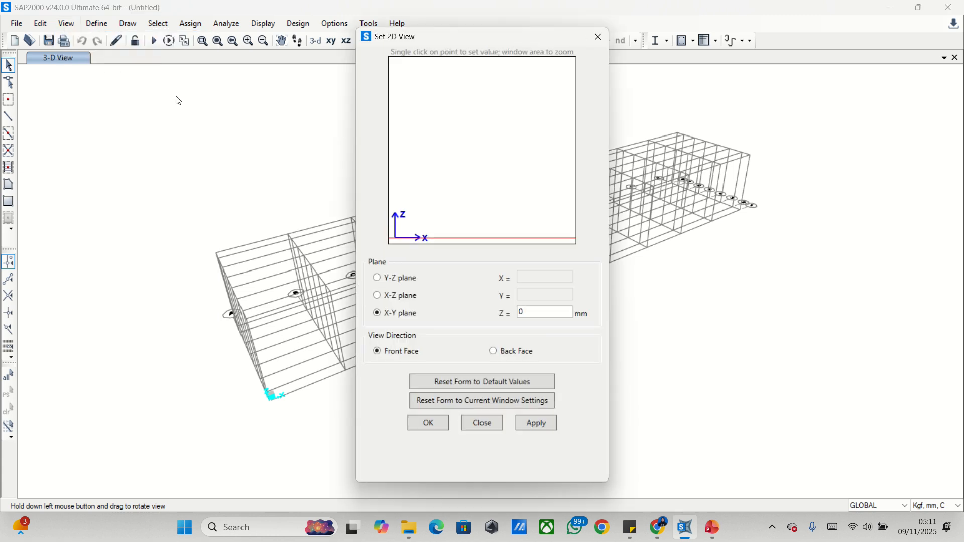
{"action": "scroll", "coordinate": [265, 404], "scroll_direction": "up", "scroll_amount": 5}
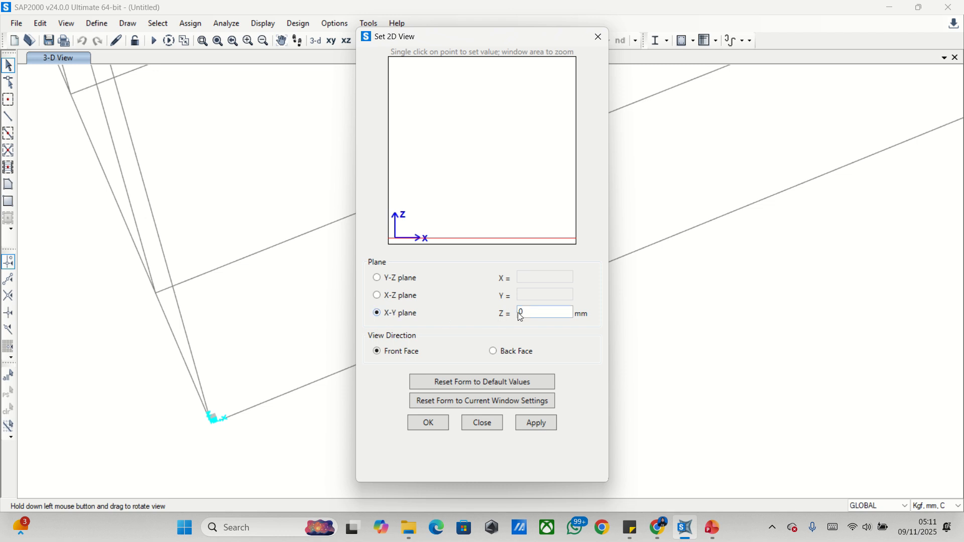
{"action": "left_click", "coordinate": [548, 424]}
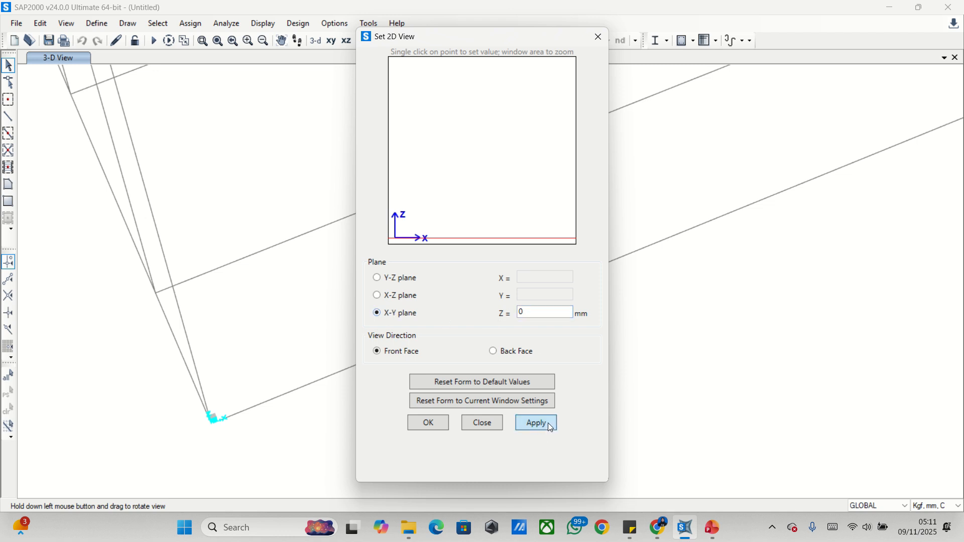
{"action": "left_click", "coordinate": [599, 35]}
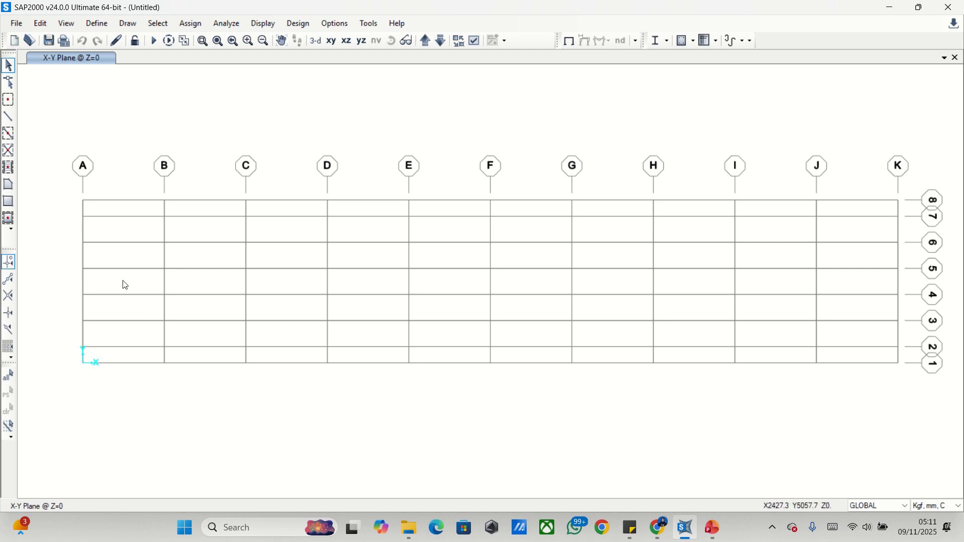
Step: Draw straight frame members with the B. Memanjang WF section along grid line 2, bay by bay from grid A to K
{"action": "left_click", "coordinate": [10, 120]}
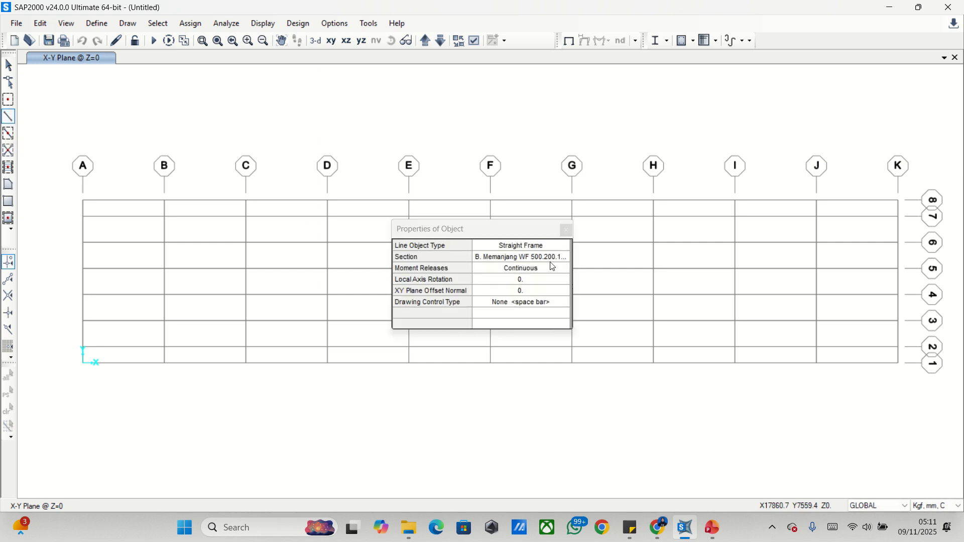
{"action": "left_click_drag", "start_coordinate": [516, 229], "coordinate": [581, 69]}
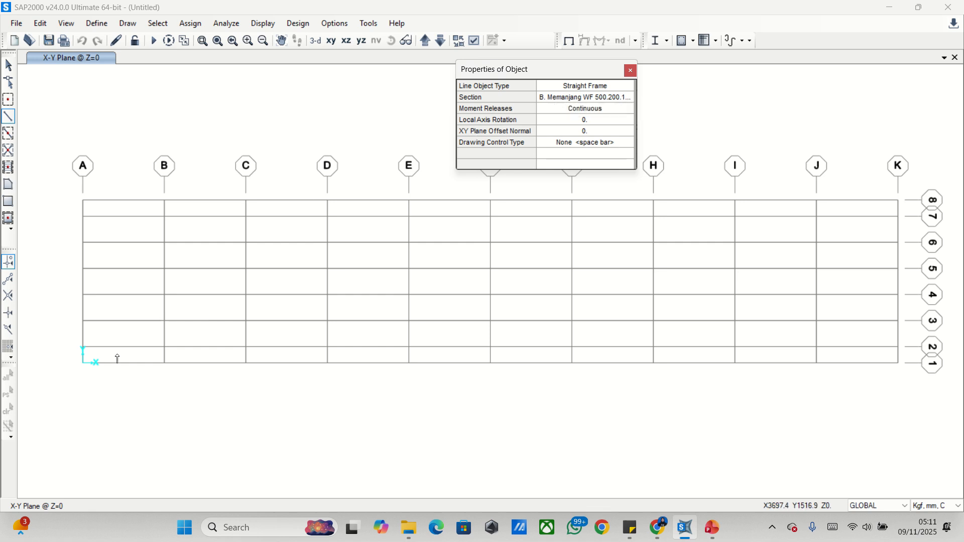
{"action": "left_click", "coordinate": [83, 361]}
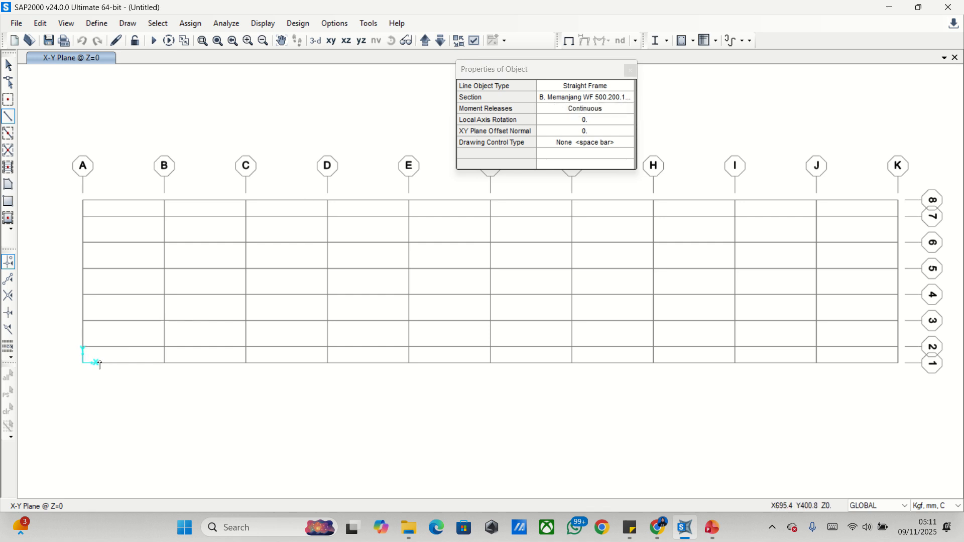
{"action": "left_click", "coordinate": [165, 348]}
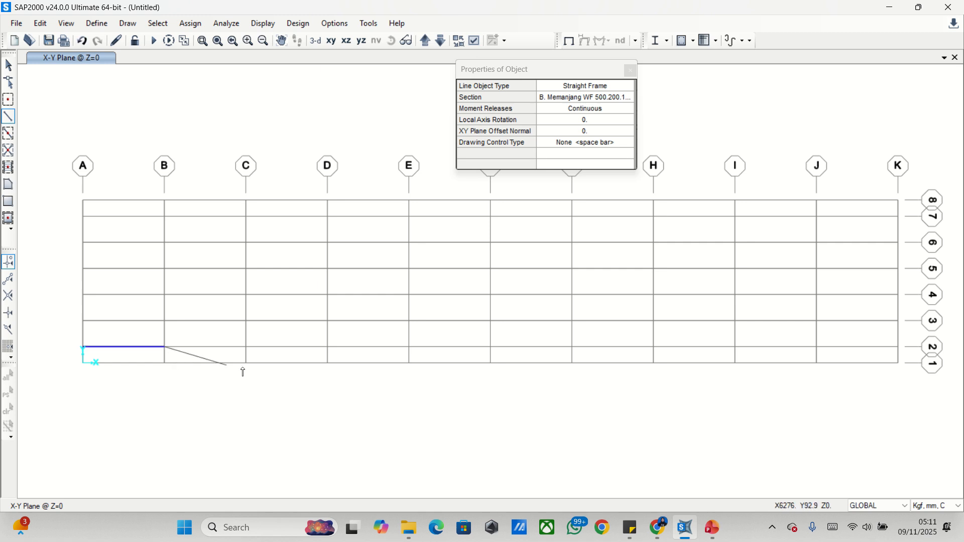
{"action": "left_click", "coordinate": [250, 350]}
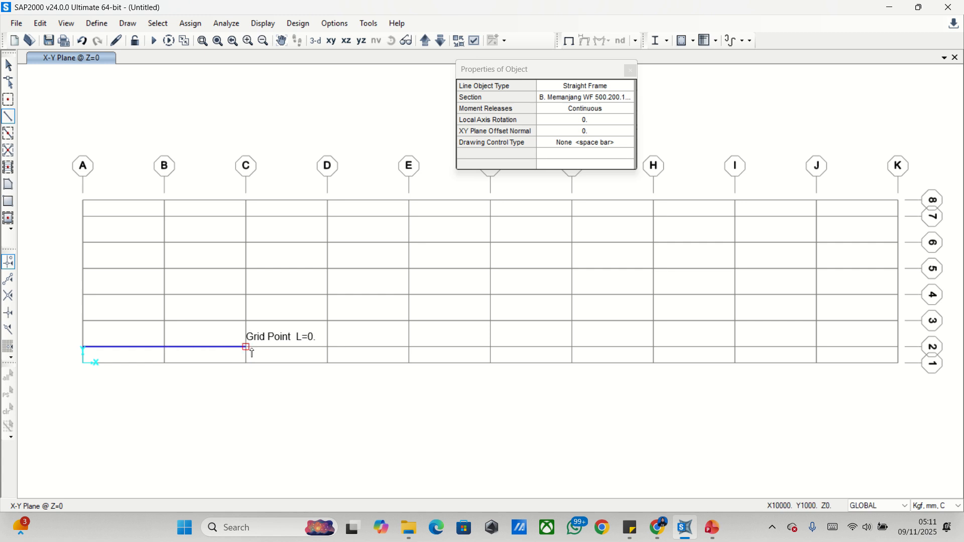
{"action": "left_click", "coordinate": [329, 350]}
{"action": "left_click", "coordinate": [410, 349]}
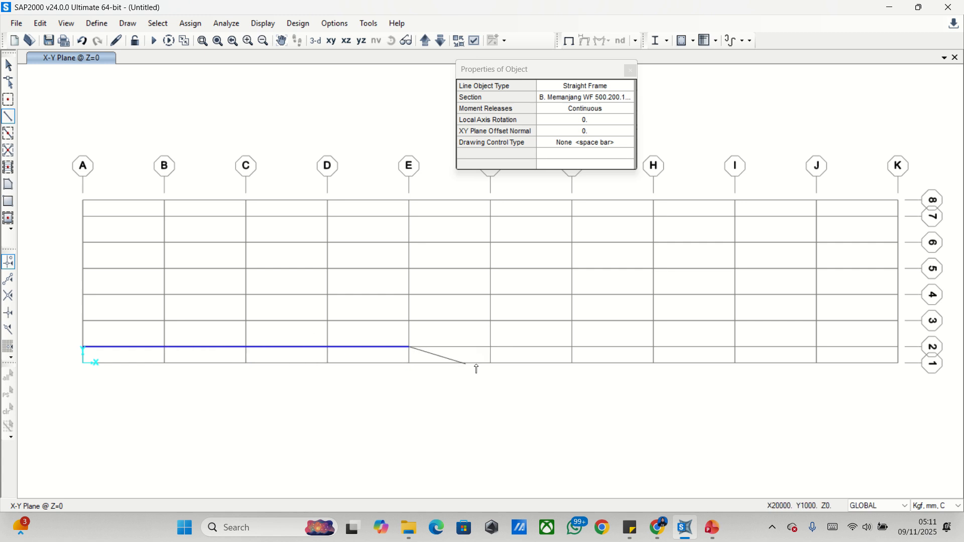
{"action": "left_click", "coordinate": [491, 349]}
{"action": "left_click", "coordinate": [572, 350]}
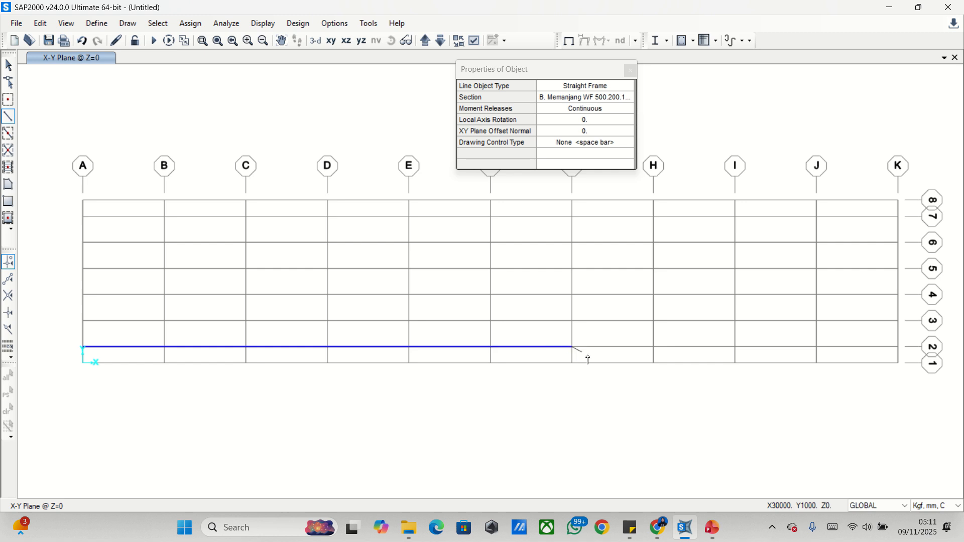
{"action": "left_click", "coordinate": [654, 350]}
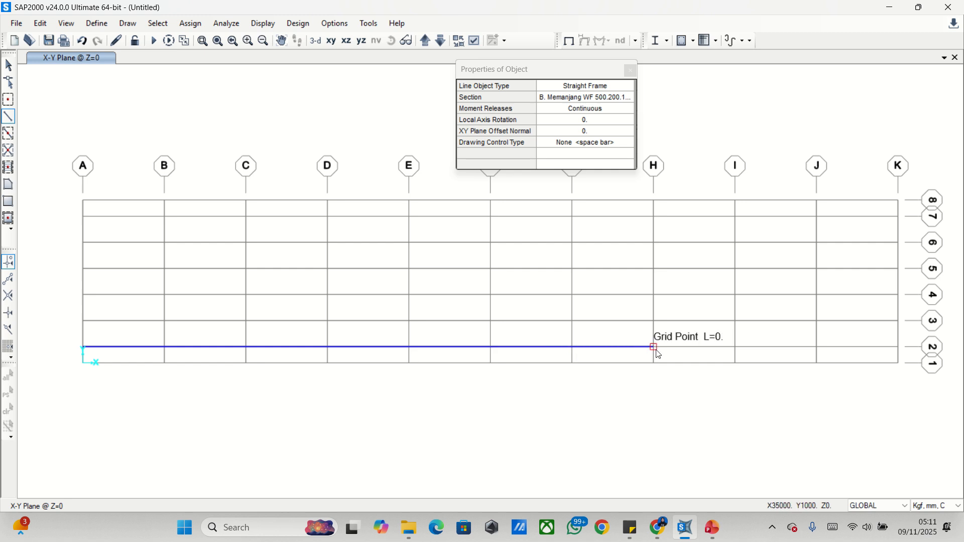
{"action": "left_click", "coordinate": [735, 349]}
{"action": "left_click", "coordinate": [816, 348]}
{"action": "double_click", "coordinate": [898, 347]}
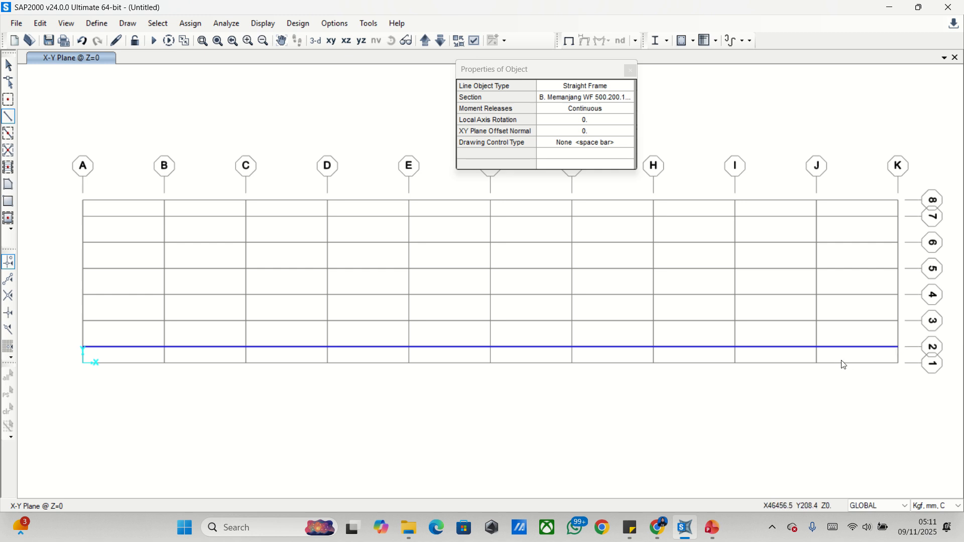
{"action": "key", "text": "Escape"}
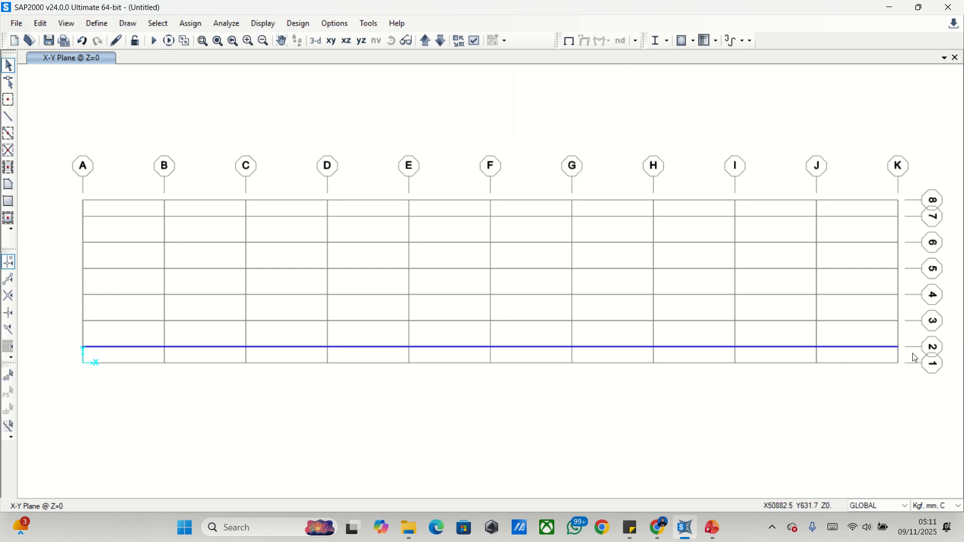
Step: Replicate the members on grid line 2 linearly with a dy increment of 1600 mm and 5 copies
{"action": "left_click_drag", "start_coordinate": [915, 355], "coordinate": [75, 337]}
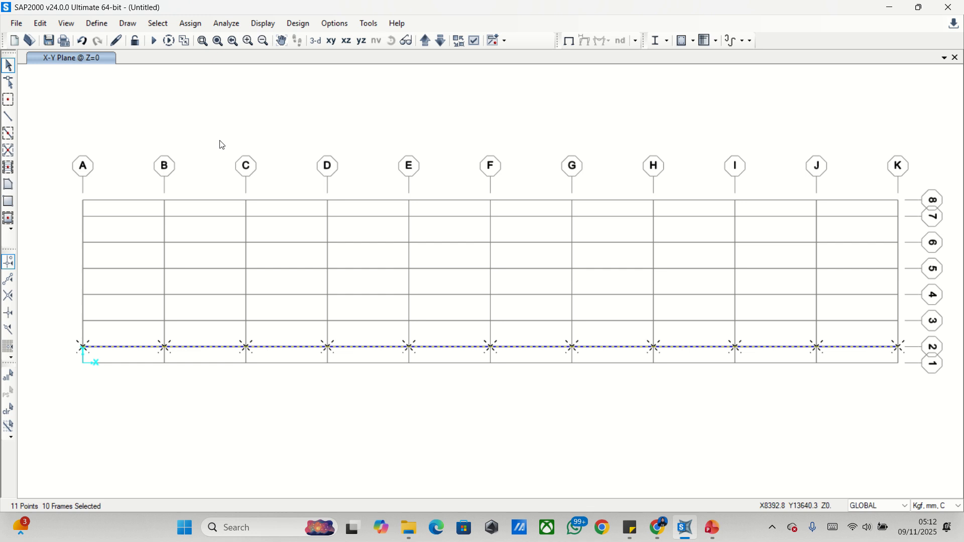
{"action": "key", "text": "ctrl+r"}
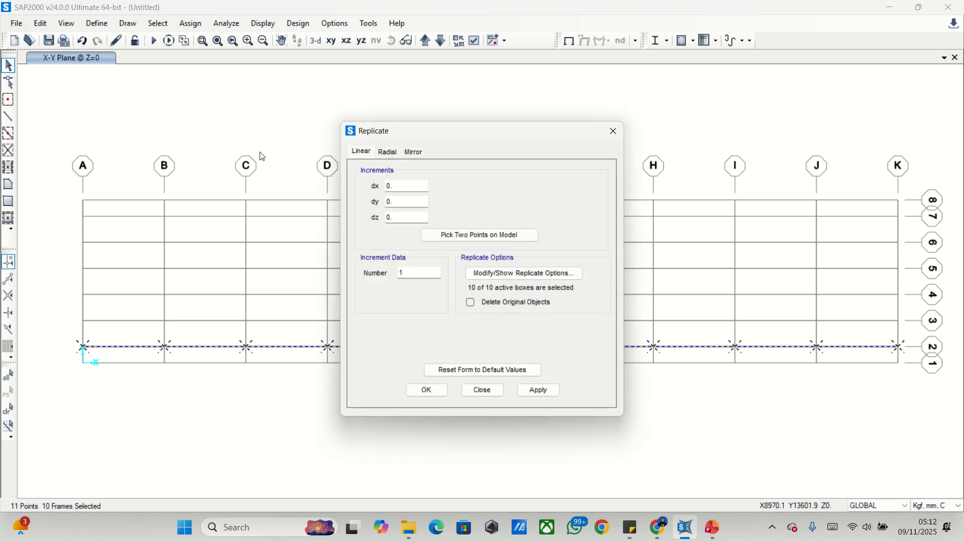
{"action": "left_click_drag", "start_coordinate": [431, 131], "coordinate": [466, 135]}
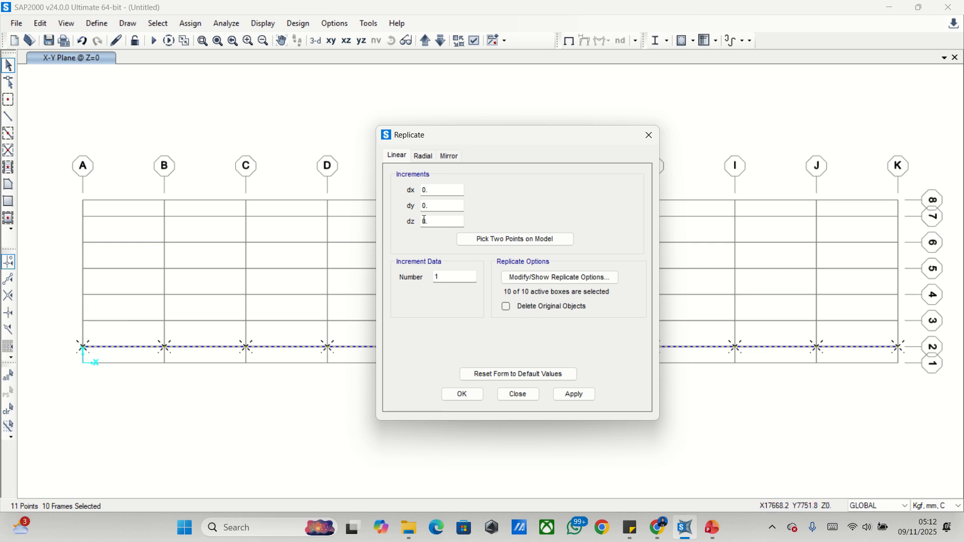
{"action": "double_click", "coordinate": [435, 206]}
{"action": "type", "text": "1600"}
{"action": "double_click", "coordinate": [433, 276]}
{"action": "type", "text": "5"}
{"action": "left_click", "coordinate": [583, 399]}
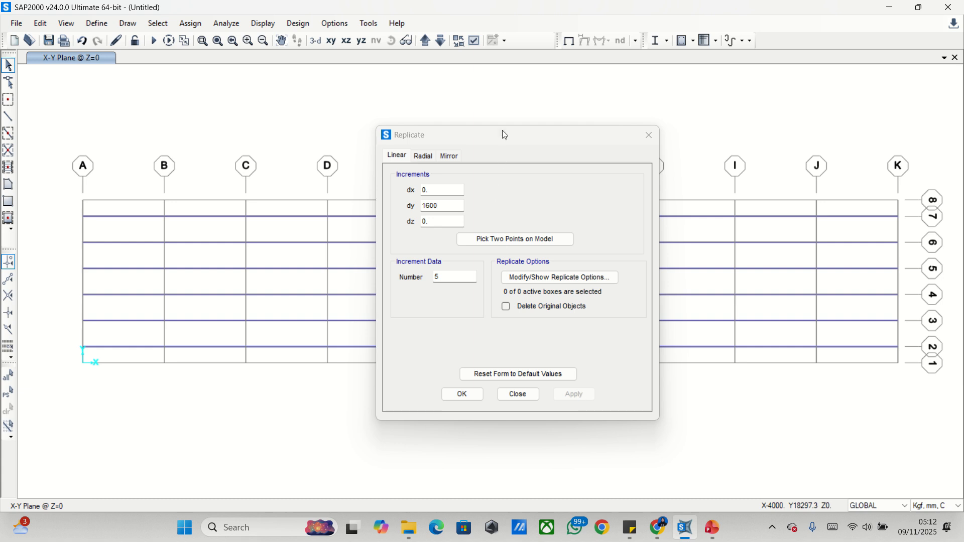
{"action": "left_click", "coordinate": [469, 395]}
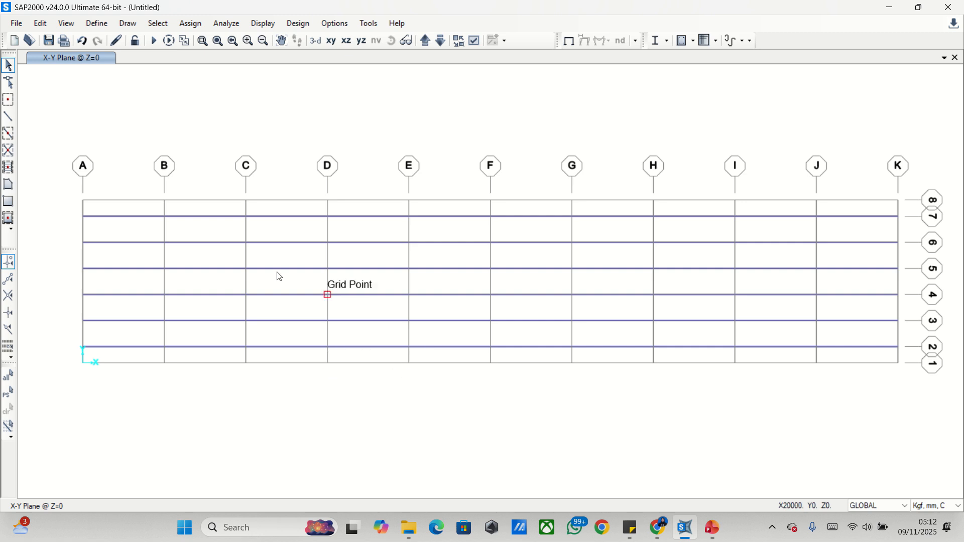
Step: Draw straight frame members with section R. Utama HB 400.400.30.50 along grid line 1, bay by bay from grid A to K
{"action": "left_click", "coordinate": [7, 119]}
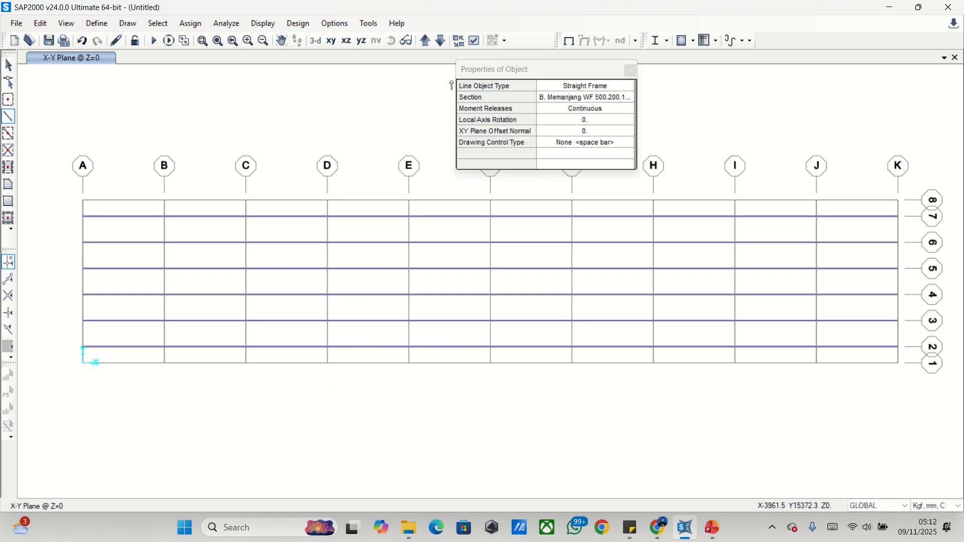
{"action": "left_click", "coordinate": [581, 100]}
{"action": "left_click", "coordinate": [581, 100]}
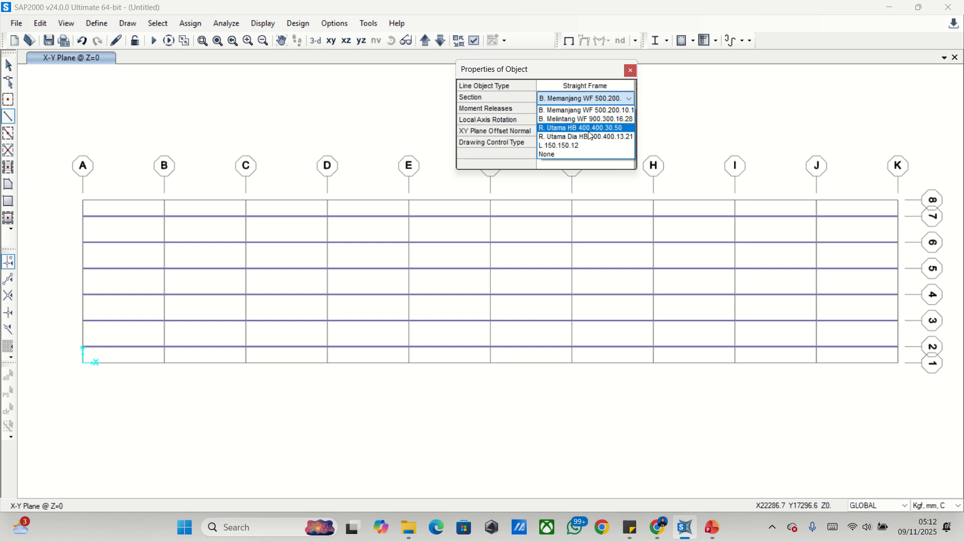
{"action": "left_click", "coordinate": [590, 128]}
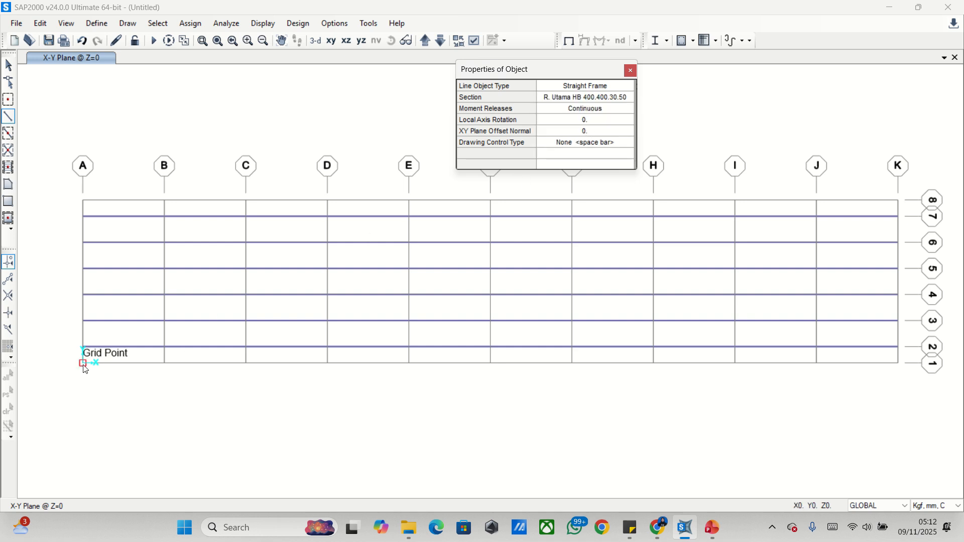
{"action": "left_click", "coordinate": [84, 366]}
{"action": "left_click", "coordinate": [163, 363]}
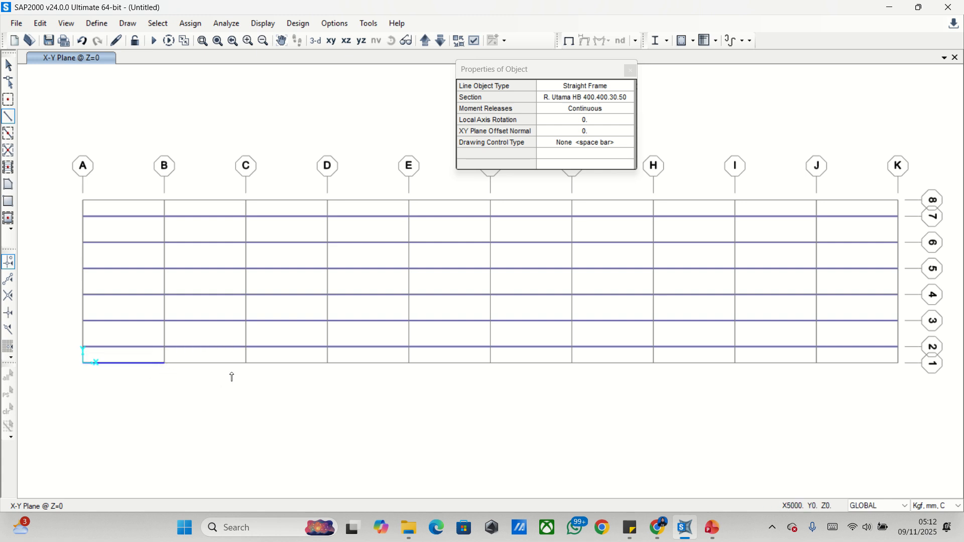
{"action": "left_click", "coordinate": [246, 363]}
{"action": "left_click", "coordinate": [327, 363]}
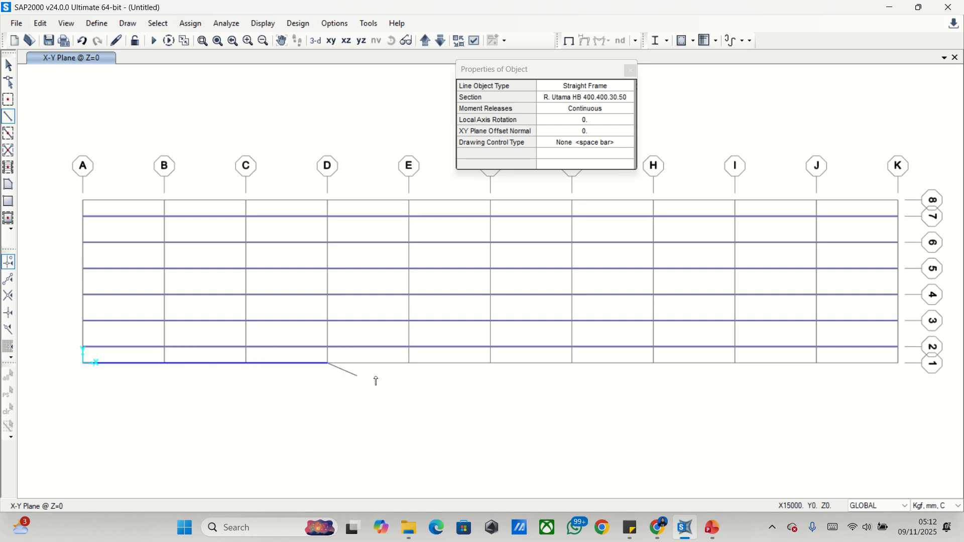
{"action": "left_click", "coordinate": [409, 363]}
{"action": "left_click", "coordinate": [490, 363]}
{"action": "left_click", "coordinate": [572, 363]}
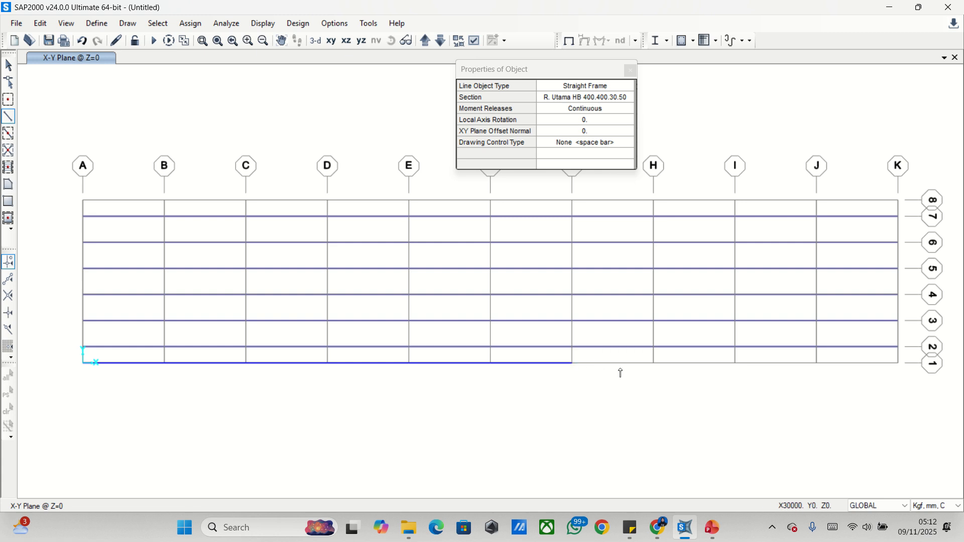
{"action": "left_click", "coordinate": [653, 363]}
{"action": "left_click", "coordinate": [735, 363]}
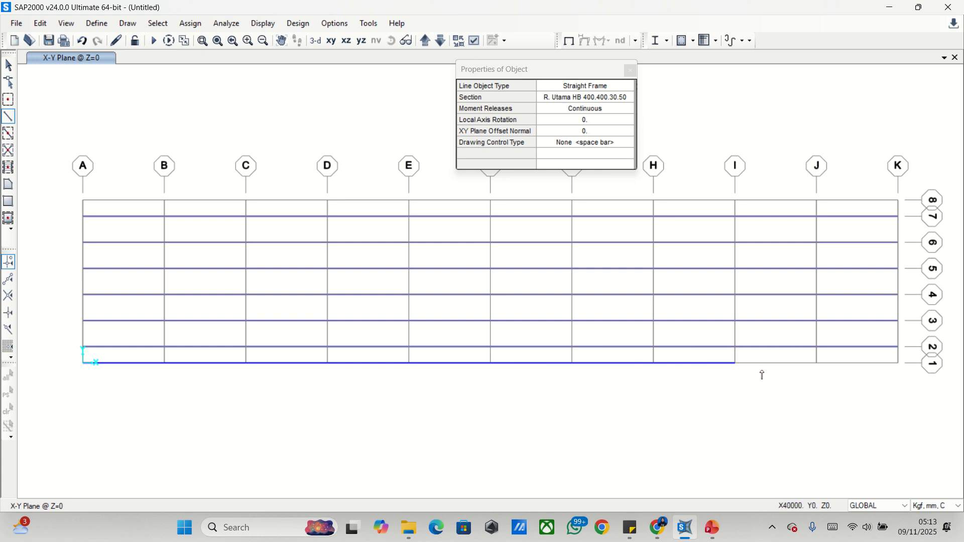
{"action": "left_click", "coordinate": [817, 363]}
{"action": "left_click", "coordinate": [899, 363]}
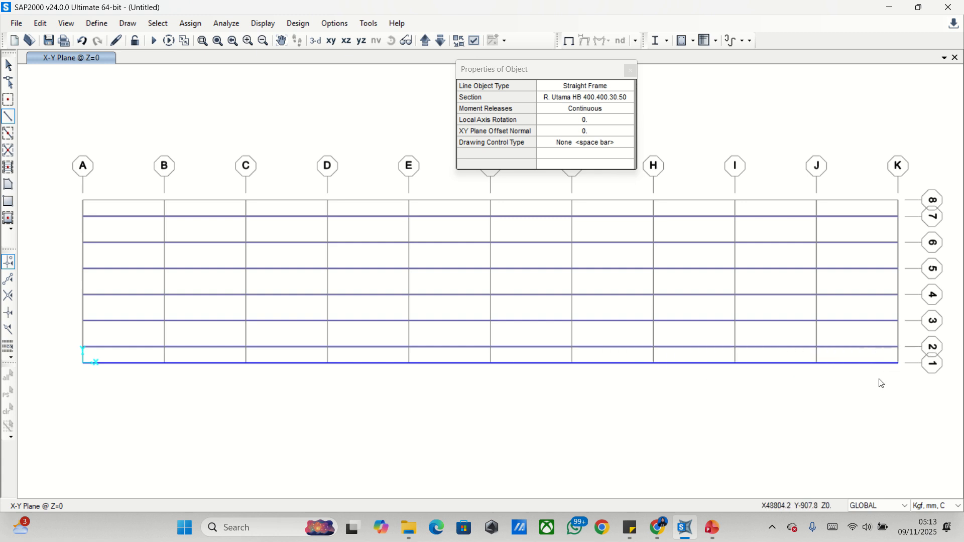
{"action": "key", "text": "Escape"}
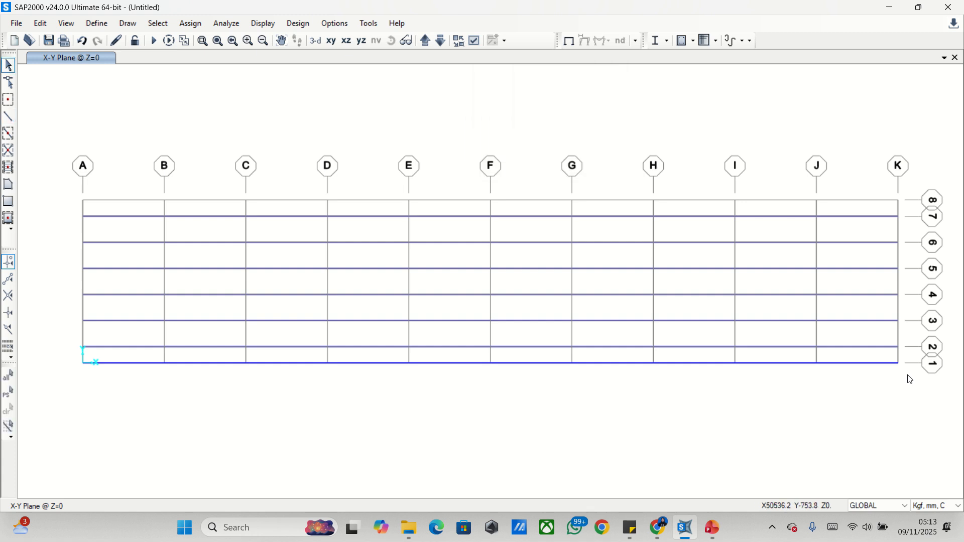
Step: Replicate the grid line 1 members once onto grid line 8, picking the dy increment of 10000 mm from two points on grid A
{"action": "left_click_drag", "start_coordinate": [915, 370], "coordinate": [56, 363]}
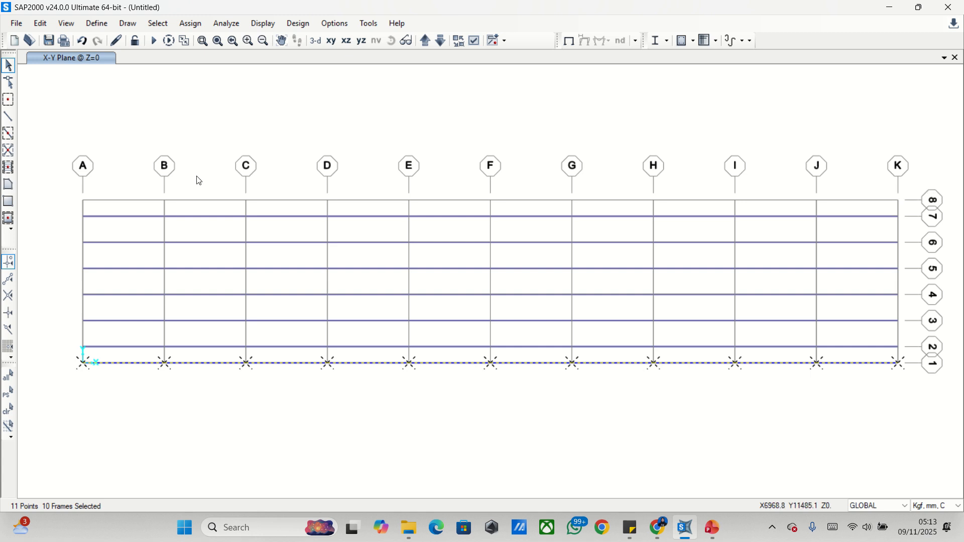
{"action": "key", "text": "ctrl+r"}
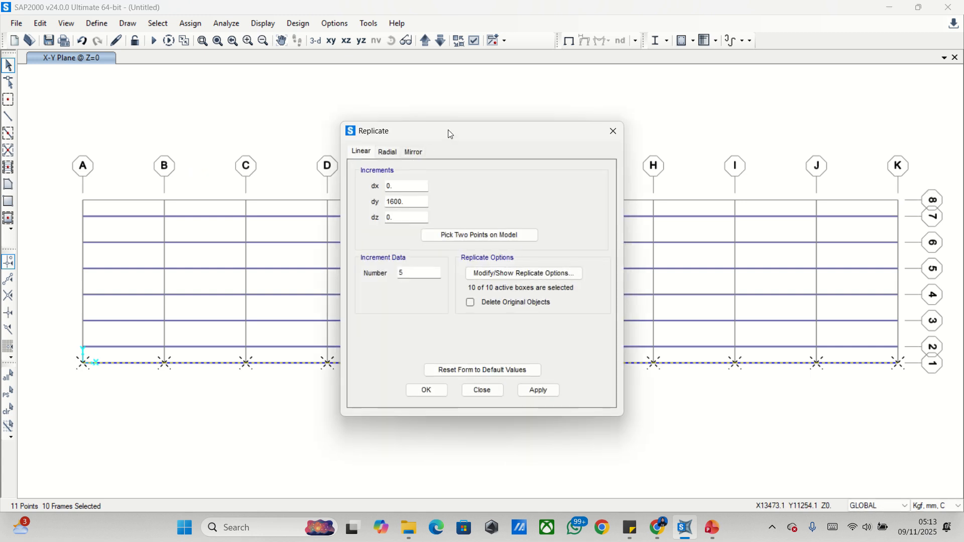
{"action": "left_click_drag", "start_coordinate": [448, 129], "coordinate": [609, 166]}
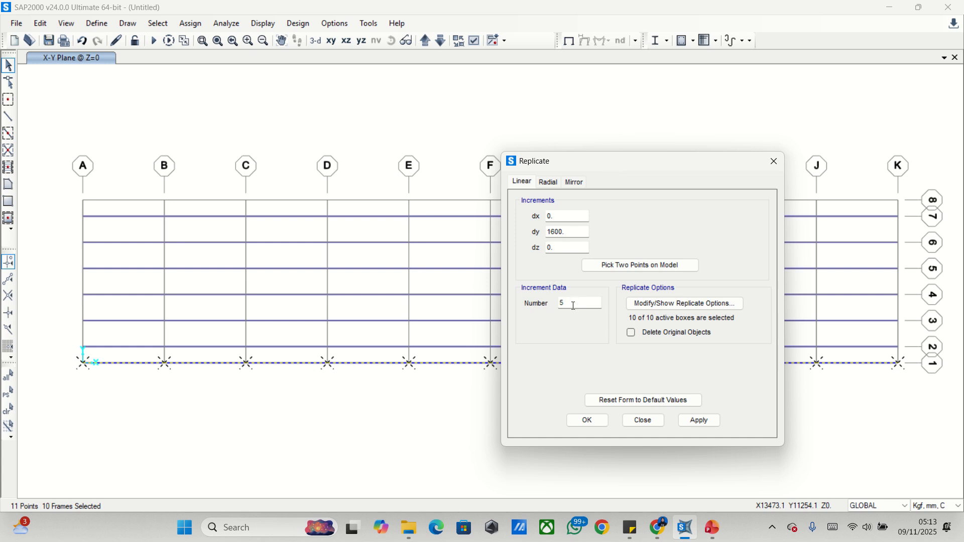
{"action": "left_click_drag", "start_coordinate": [573, 306], "coordinate": [547, 306]}
{"action": "type", "text": "1"}
{"action": "left_click", "coordinate": [638, 266]}
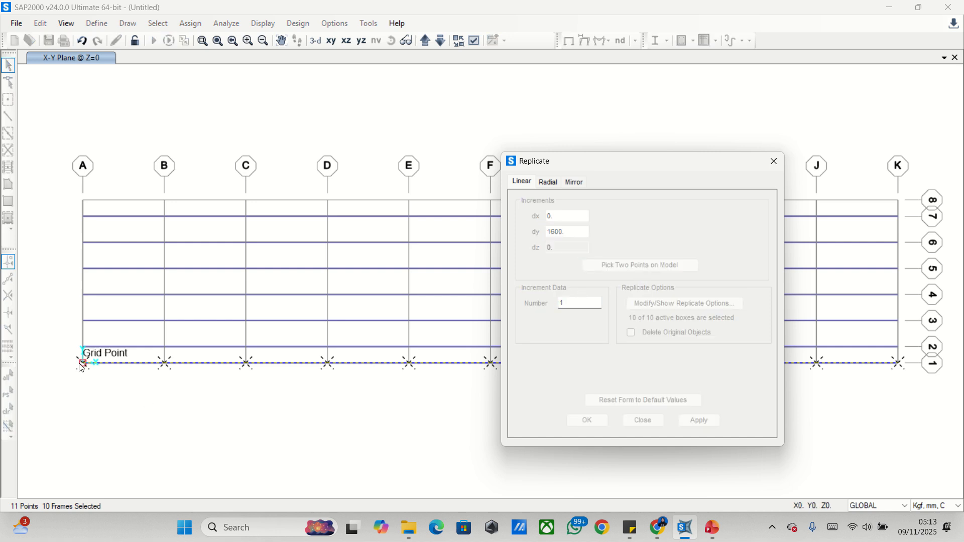
{"action": "left_click", "coordinate": [83, 363]}
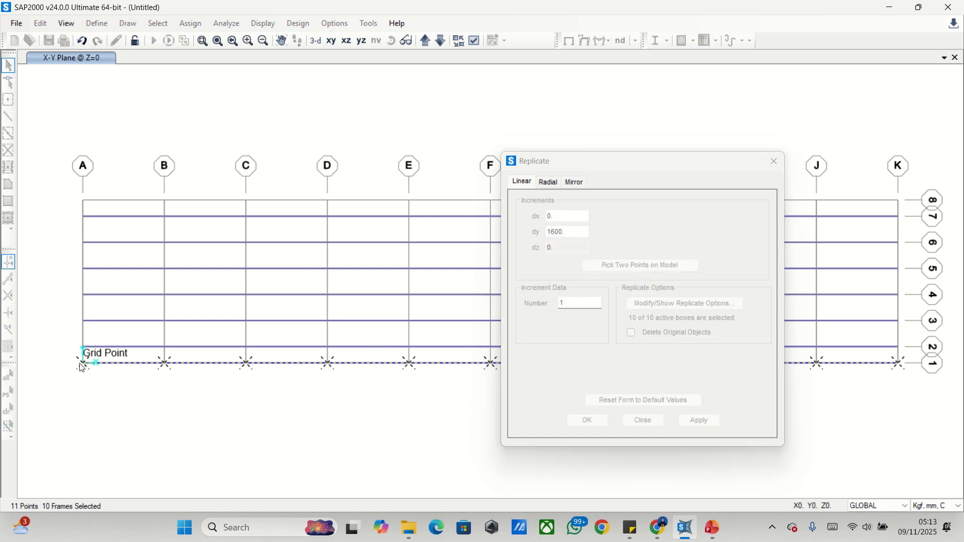
{"action": "left_click", "coordinate": [83, 202]}
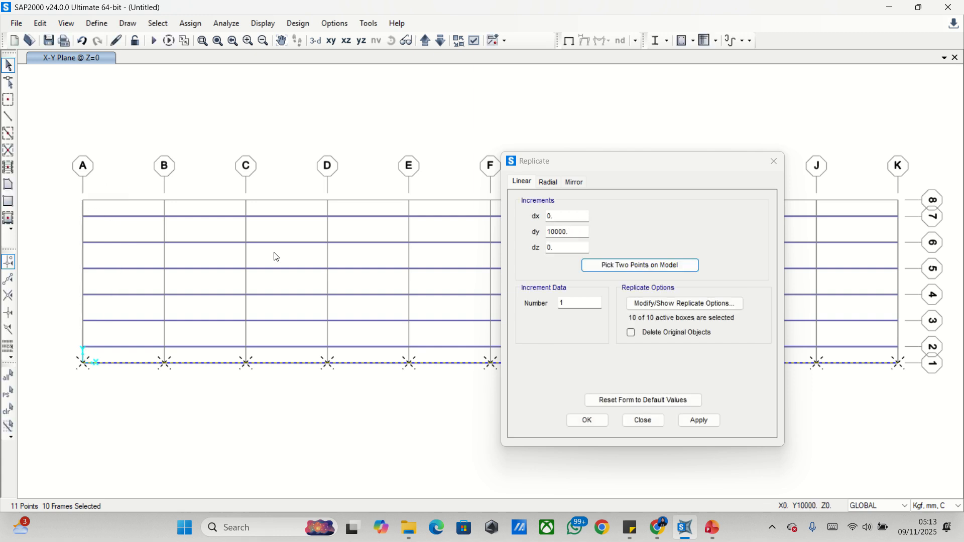
{"action": "left_click", "coordinate": [698, 421]}
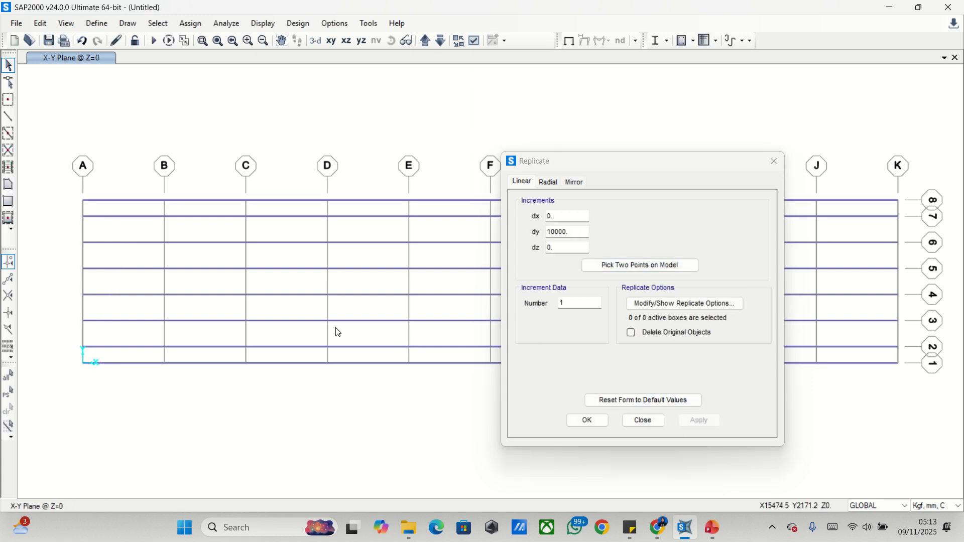
{"action": "left_click", "coordinate": [774, 161]}
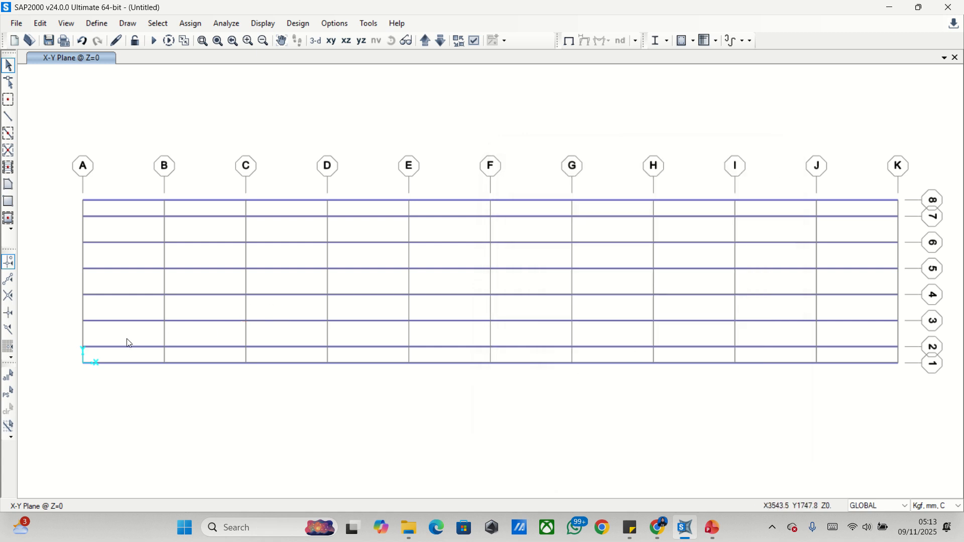
Step: Draw one straight frame member with the B. Melintang WF 900.300.16.28 section along grid A, from grid line 1 to grid line 8
{"action": "left_click", "coordinate": [7, 120]}
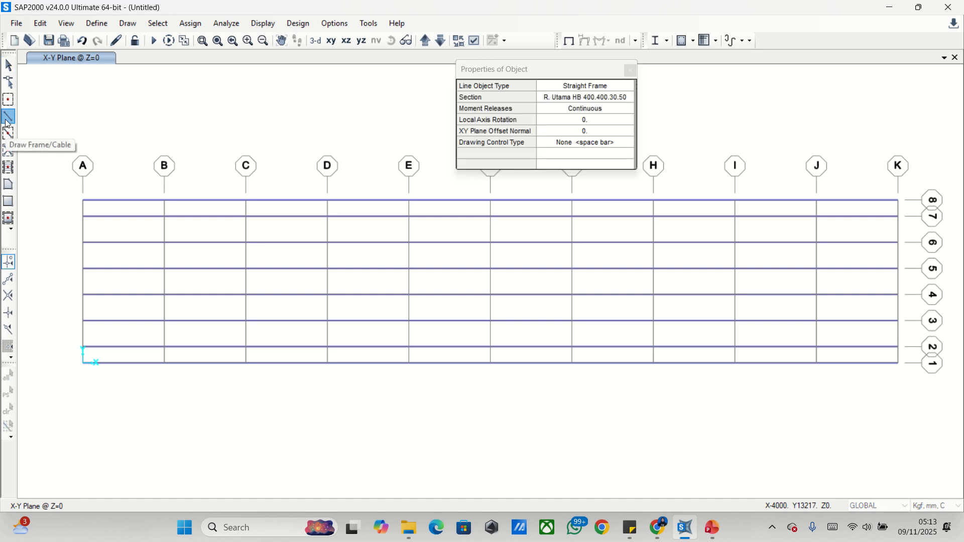
{"action": "left_click", "coordinate": [586, 99]}
{"action": "left_click", "coordinate": [584, 119]}
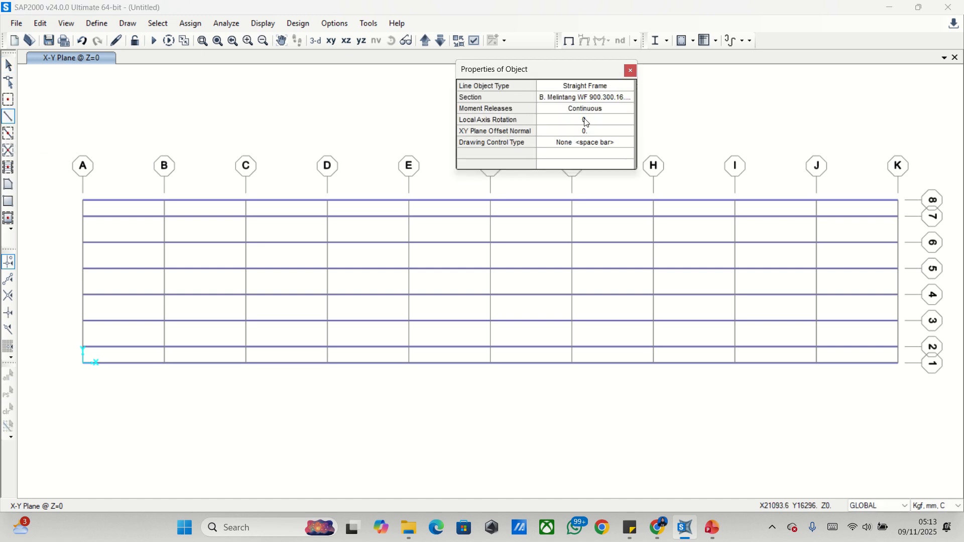
{"action": "left_click", "coordinate": [83, 363]}
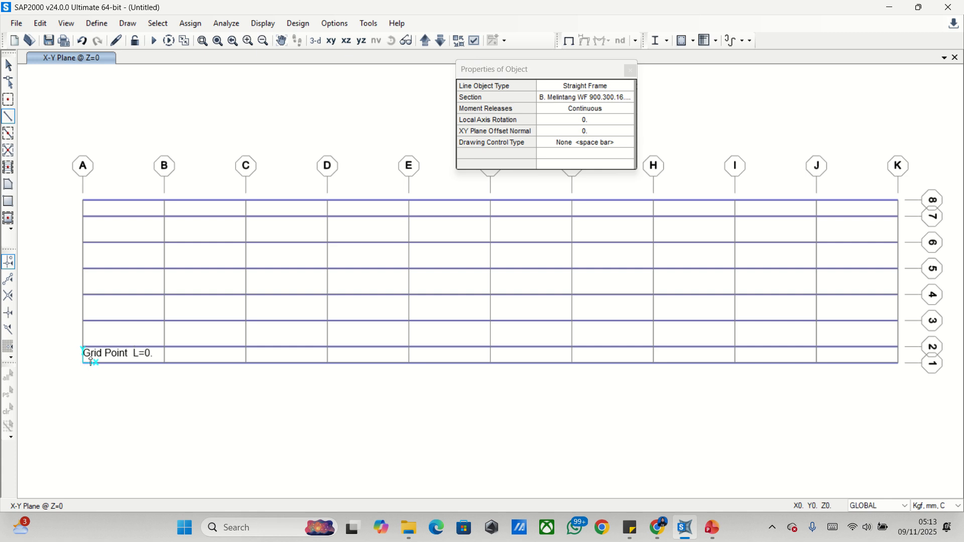
{"action": "left_click", "coordinate": [83, 201]}
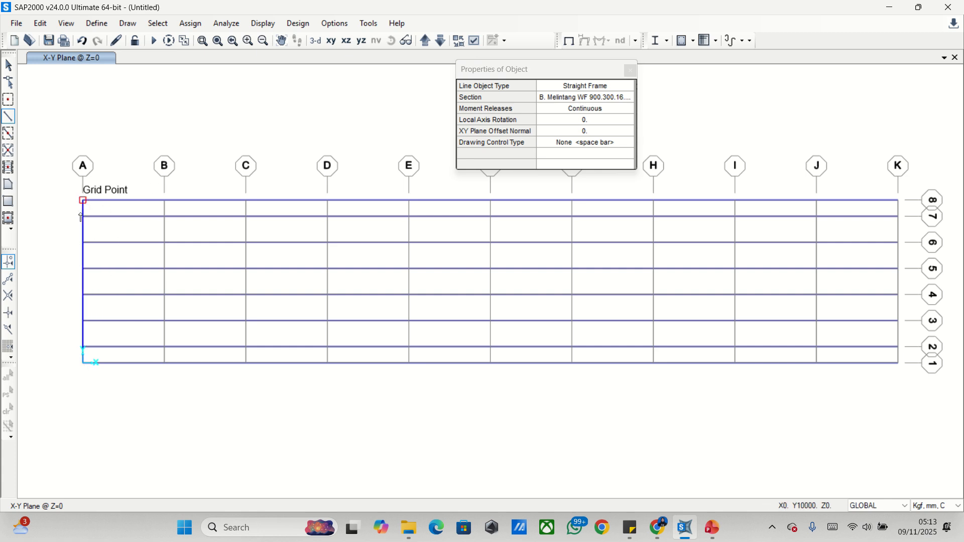
{"action": "right_click", "coordinate": [106, 258]}
{"action": "key", "text": "Escape"}
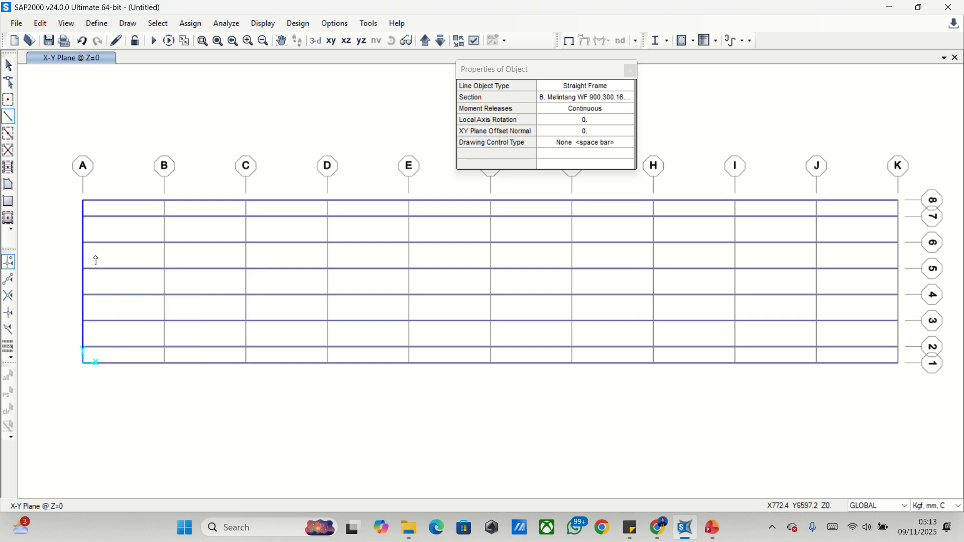
{"action": "key", "text": "Escape"}
Step: Replicate the cross girder on grid A linearly with dx 5000 mm, dy 0 and 9 copies
{"action": "left_click_drag", "start_coordinate": [90, 252], "coordinate": [62, 257]}
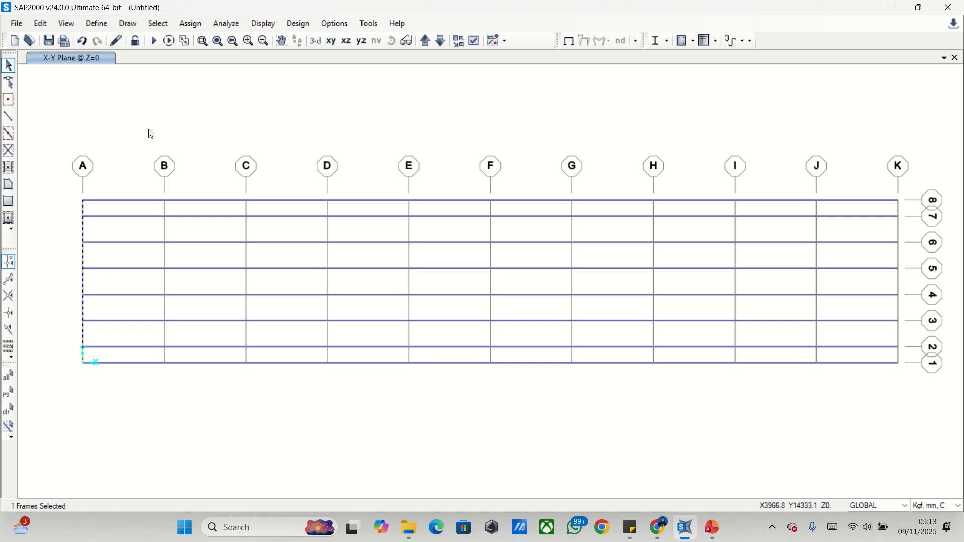
{"action": "key", "text": "ctrl+r"}
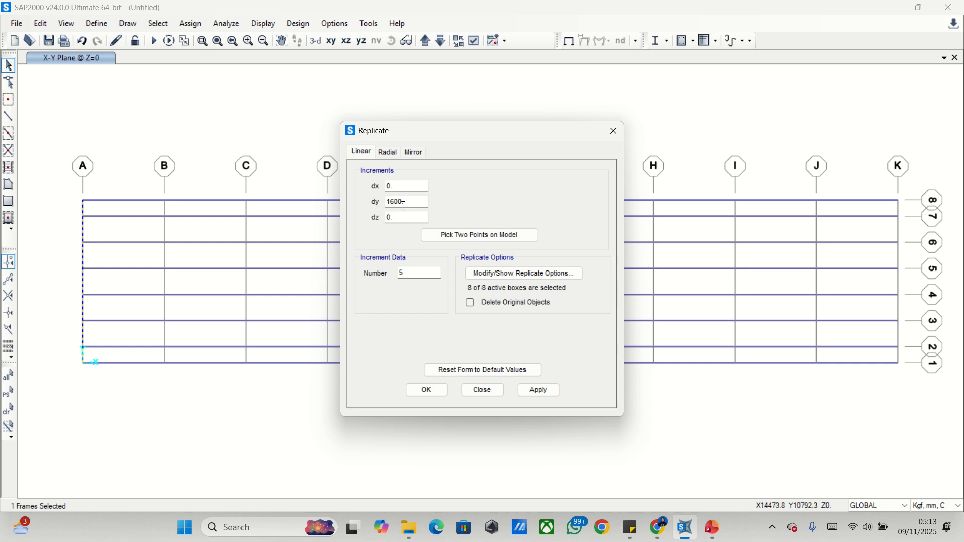
{"action": "left_click_drag", "start_coordinate": [403, 206], "coordinate": [337, 186]}
{"action": "type", "text": "0"}
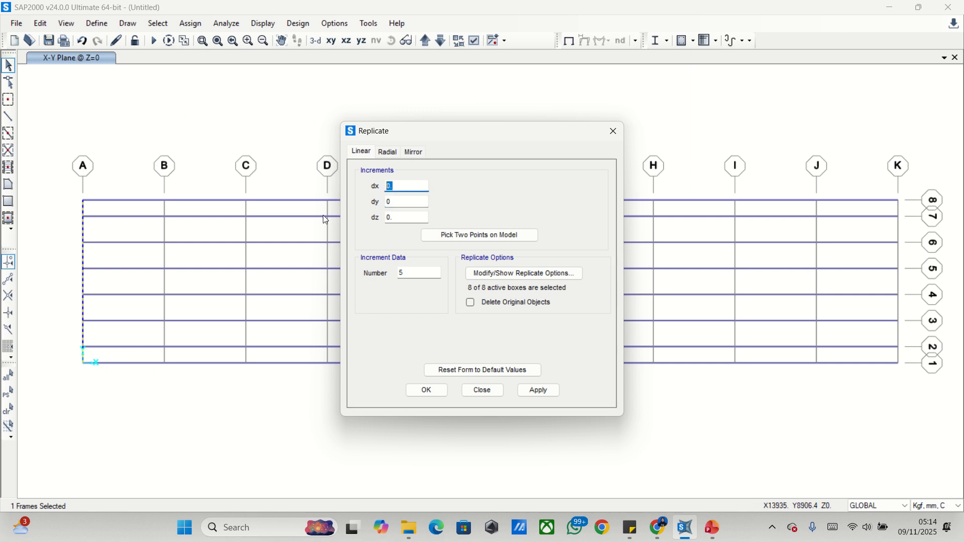
{"action": "type", "text": "5000"}
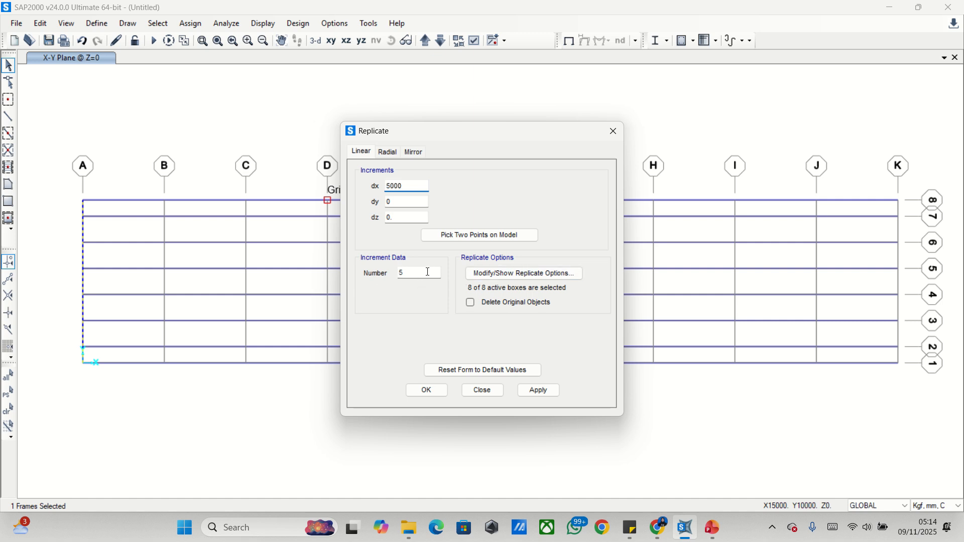
{"action": "left_click_drag", "start_coordinate": [428, 272], "coordinate": [394, 276]}
{"action": "type", "text": "9"}
{"action": "left_click", "coordinate": [539, 391]}
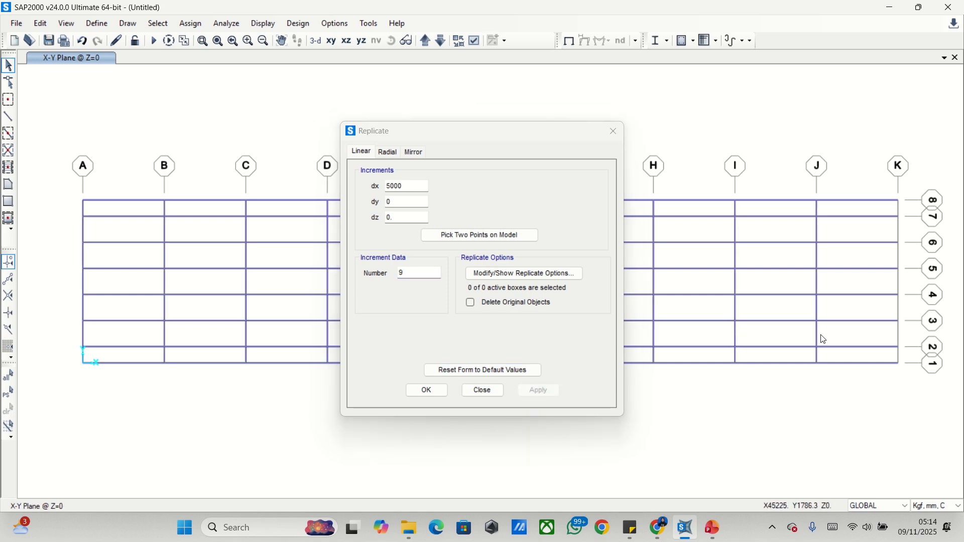
Step: Replicate the cross girder on grid J once with a dx increment of 5000 mm onto grid K
{"action": "left_click_drag", "start_coordinate": [822, 338], "coordinate": [778, 326]}
{"action": "left_click_drag", "start_coordinate": [432, 271], "coordinate": [390, 276]}
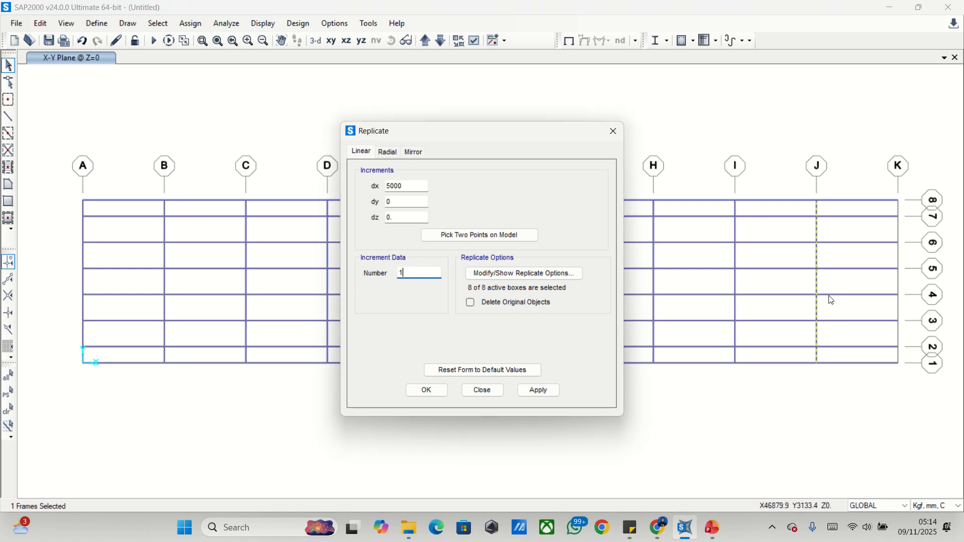
{"action": "left_click_drag", "start_coordinate": [831, 299], "coordinate": [788, 284]}
{"action": "left_click", "coordinate": [416, 272]}
{"action": "left_click", "coordinate": [548, 391]}
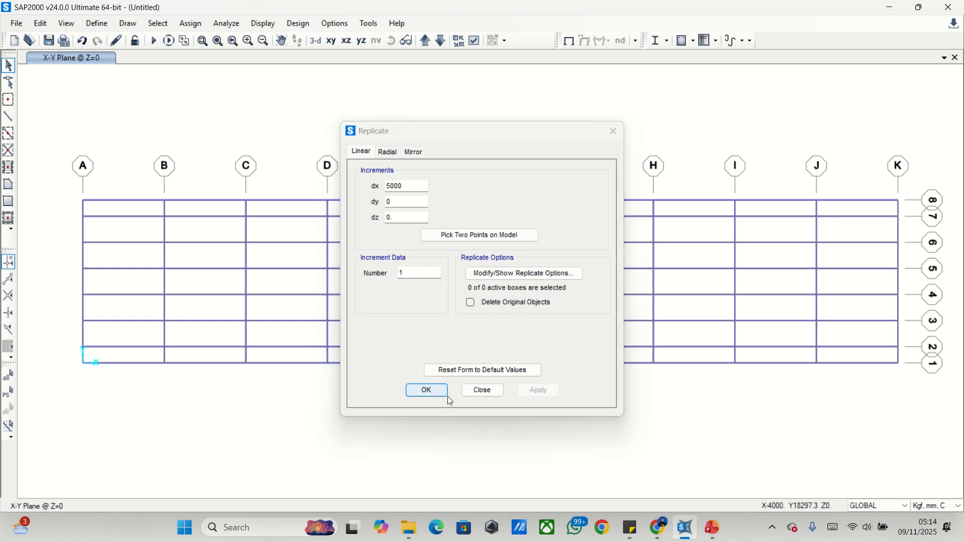
{"action": "left_click", "coordinate": [428, 391]}
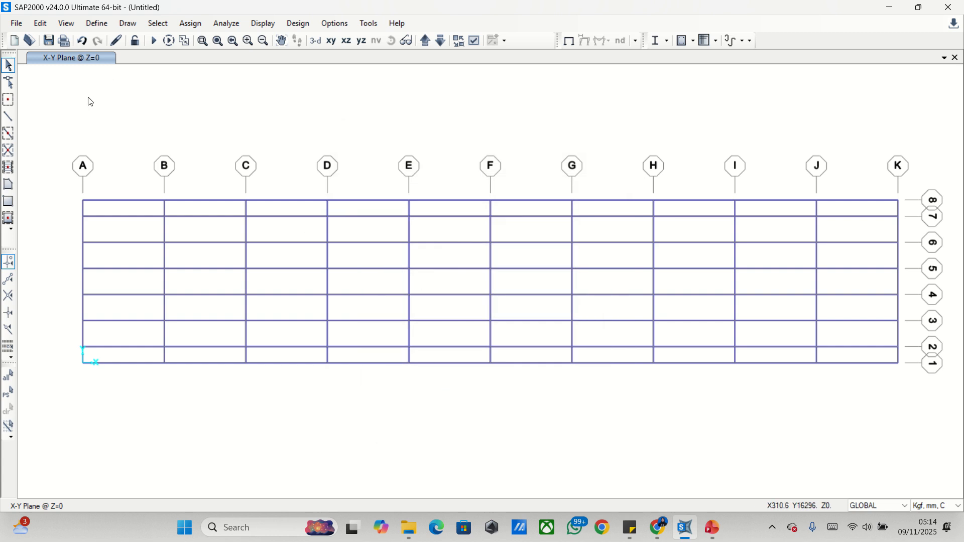
Step: Save the model in the CAPSTONE DESIGN folder as "09112025 Geometrik Baru"
{"action": "left_click", "coordinate": [16, 24]}
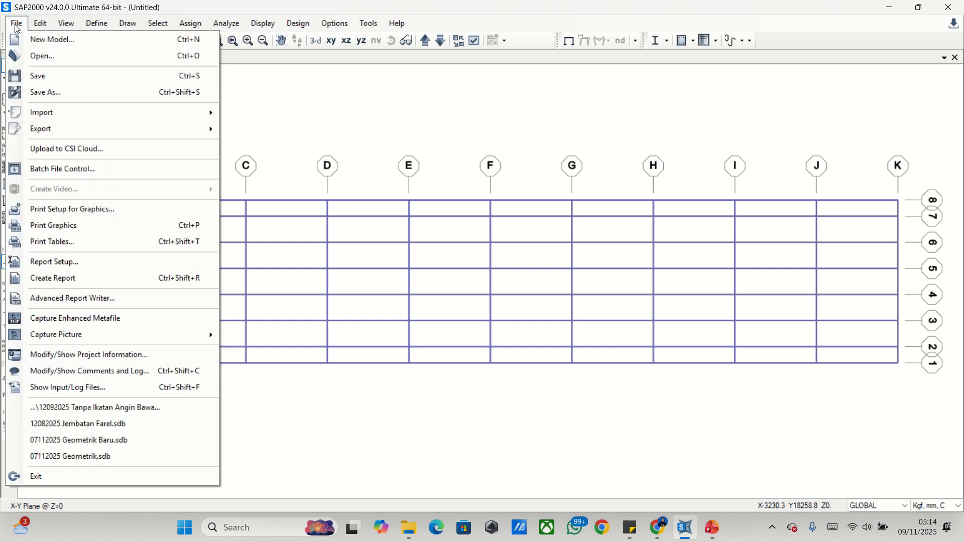
{"action": "left_click", "coordinate": [45, 93]}
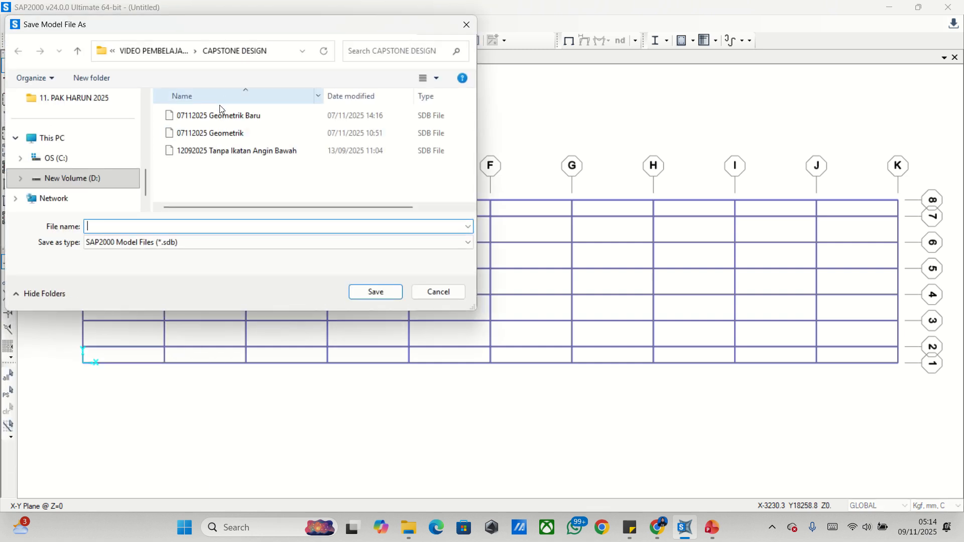
{"action": "left_click", "coordinate": [219, 116]}
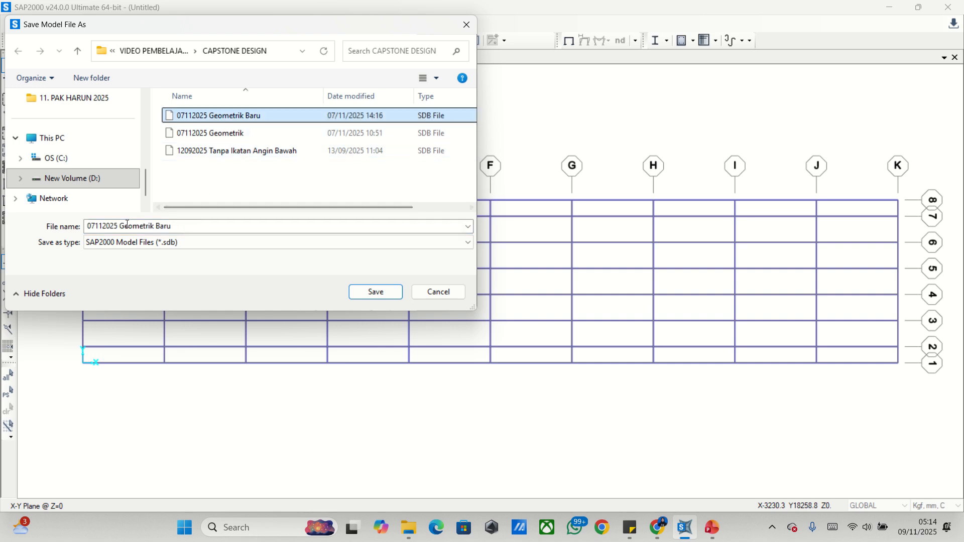
{"action": "key", "text": "Tab"}
{"action": "left_click_drag", "start_coordinate": [117, 226], "coordinate": [81, 229]}
{"action": "type", "text": "0911"}
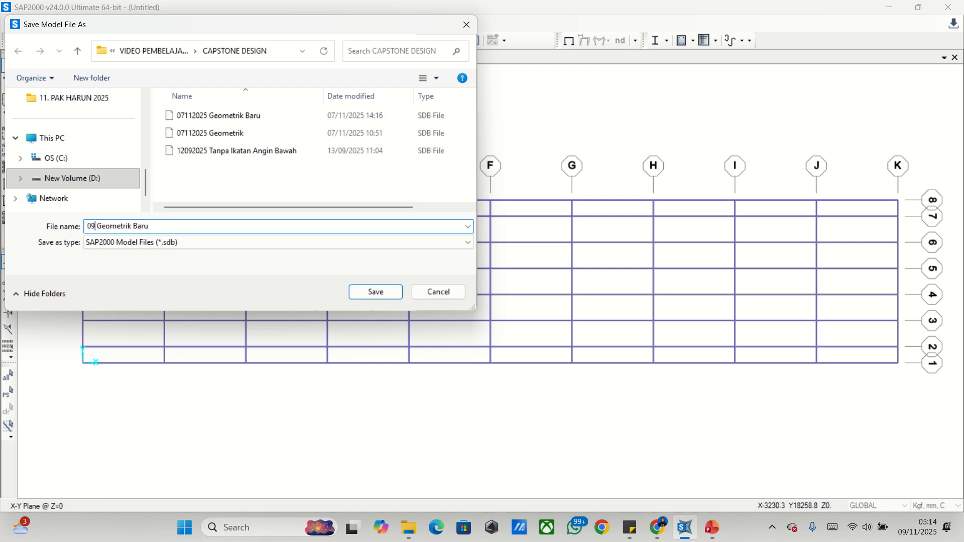
{"action": "type", "text": "2025"}
{"action": "key", "text": "Return"}
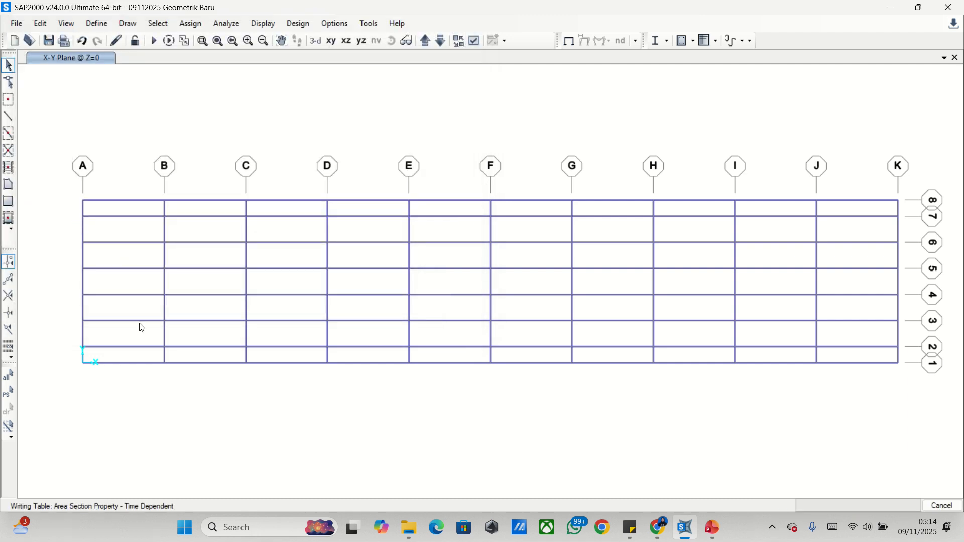
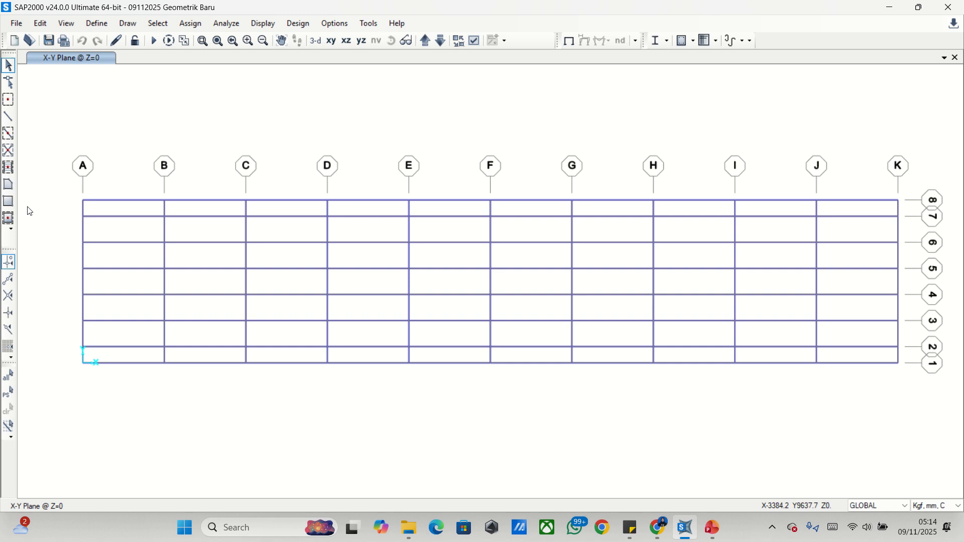
Step: Draw a rectangular floor slab area with the Pelat Lantai t=20cm section between grids A and B and grid lines 2 and 3
{"action": "left_click", "coordinate": [8, 186]}
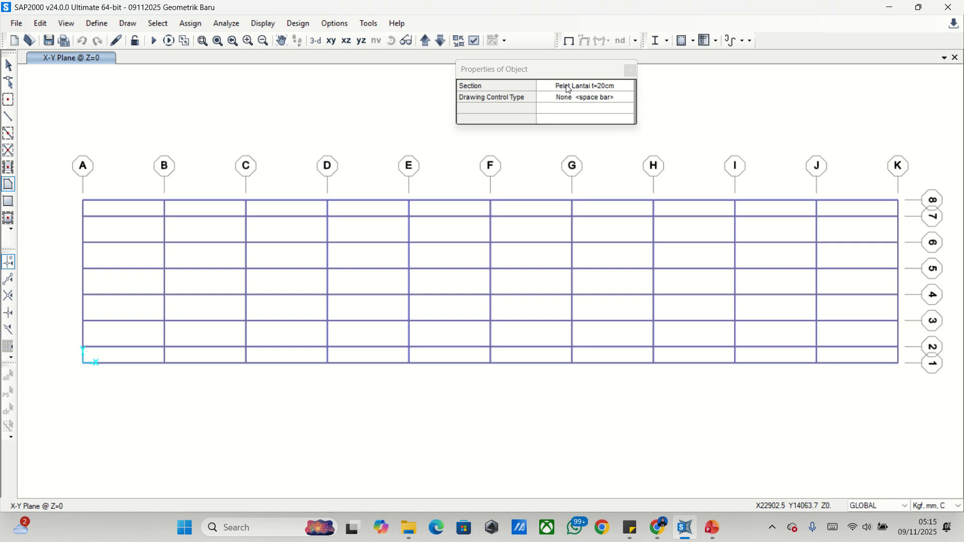
{"action": "left_click", "coordinate": [83, 347]}
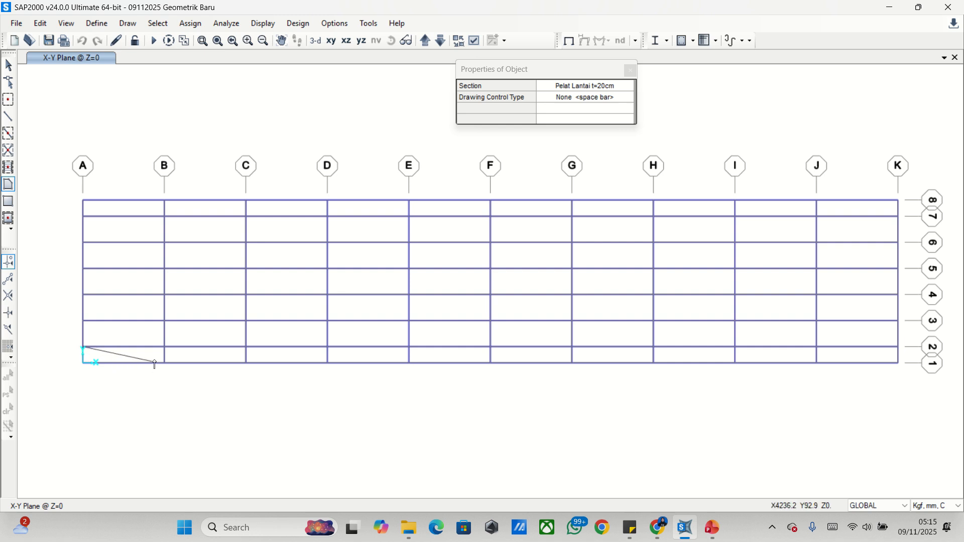
{"action": "left_click", "coordinate": [168, 341]}
{"action": "left_click", "coordinate": [168, 326]}
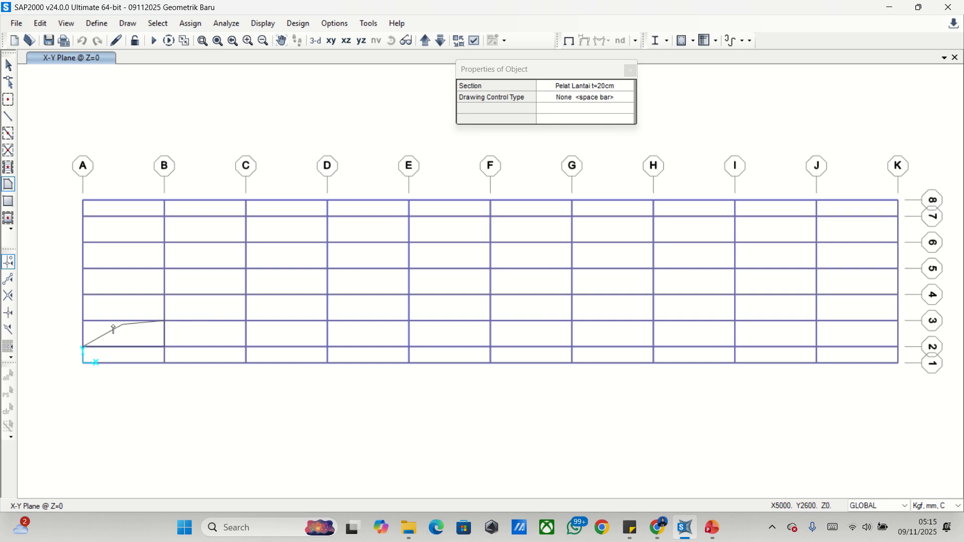
{"action": "double_click", "coordinate": [85, 327]}
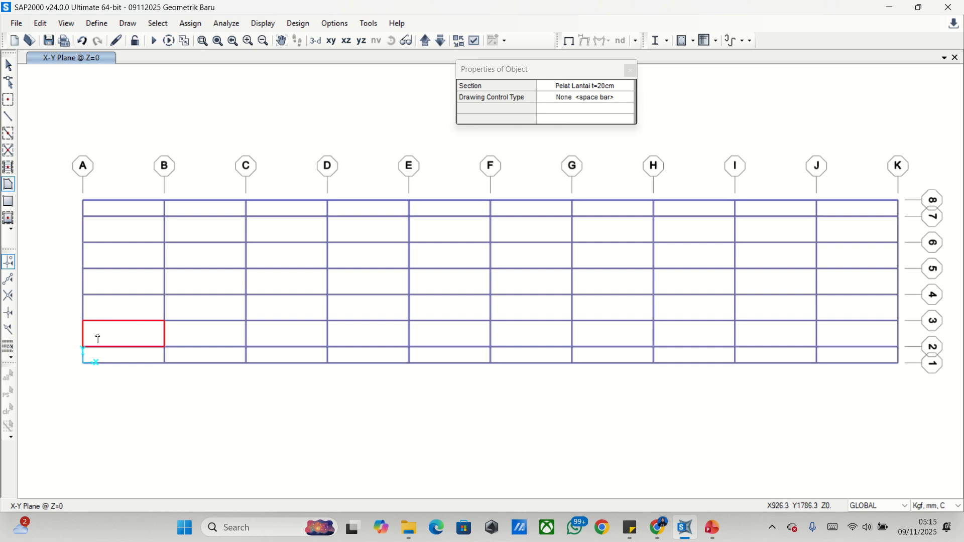
{"action": "key", "text": "Escape"}
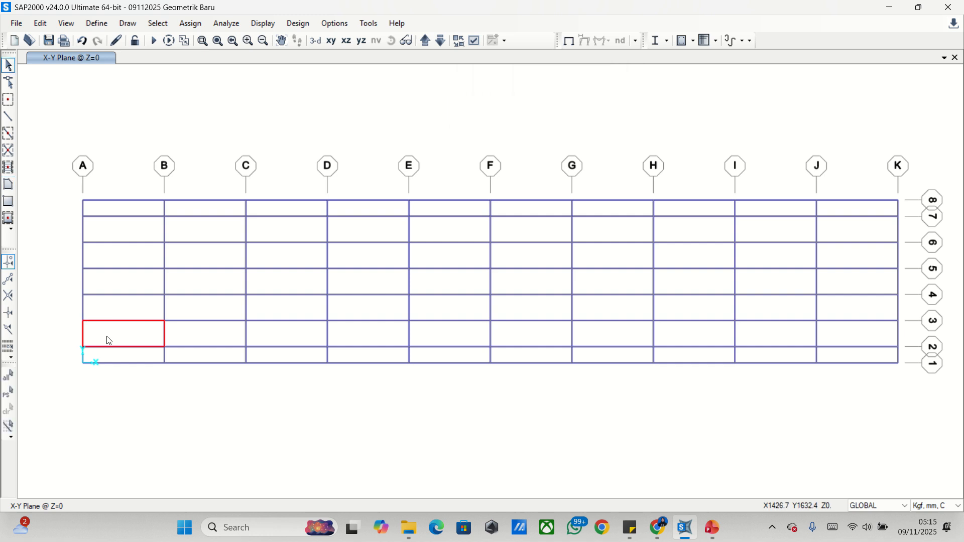
Step: Turn on Fill Objects in the display options and apply it to the plan view
{"action": "left_click", "coordinate": [473, 42]}
{"action": "left_click", "coordinate": [439, 99]}
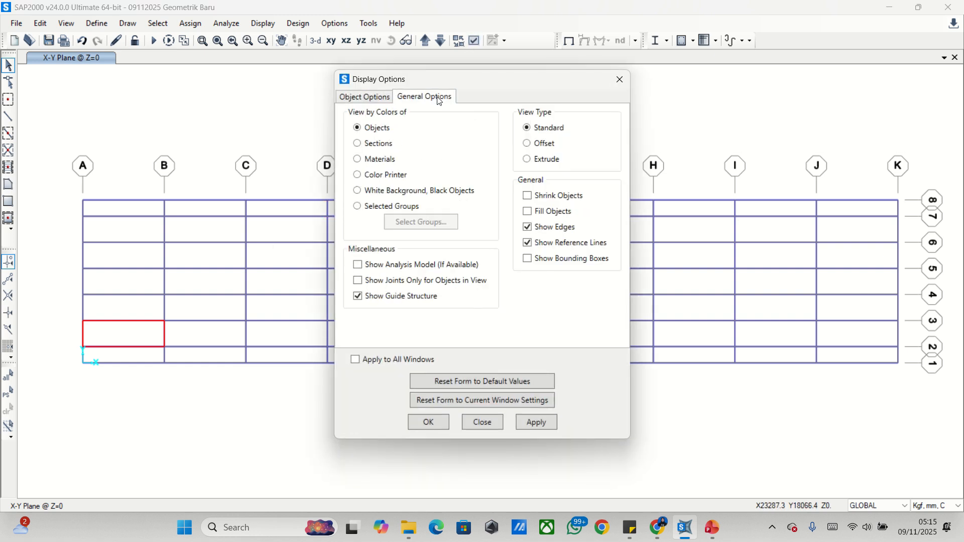
{"action": "left_click", "coordinate": [527, 211]}
{"action": "left_click", "coordinate": [539, 423]}
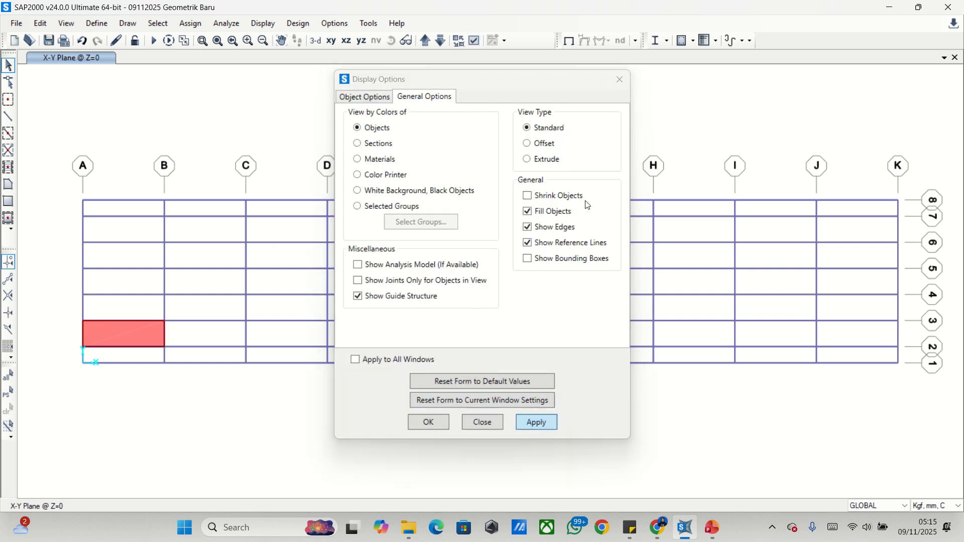
{"action": "left_click", "coordinate": [620, 80]}
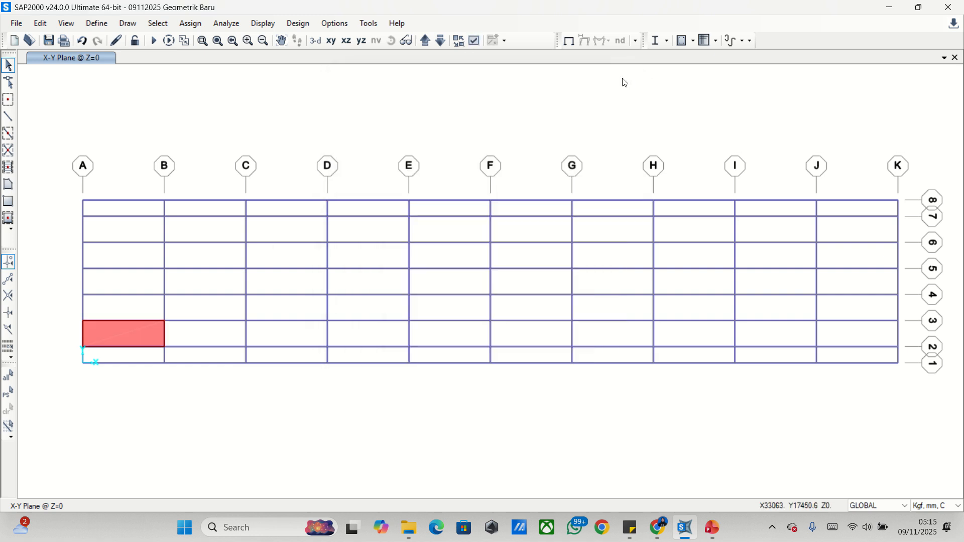
Step: Replicate the slab panel between grids A and B linearly with dx 5000 mm, dy 0 and 9 copies
{"action": "left_click", "coordinate": [130, 336]}
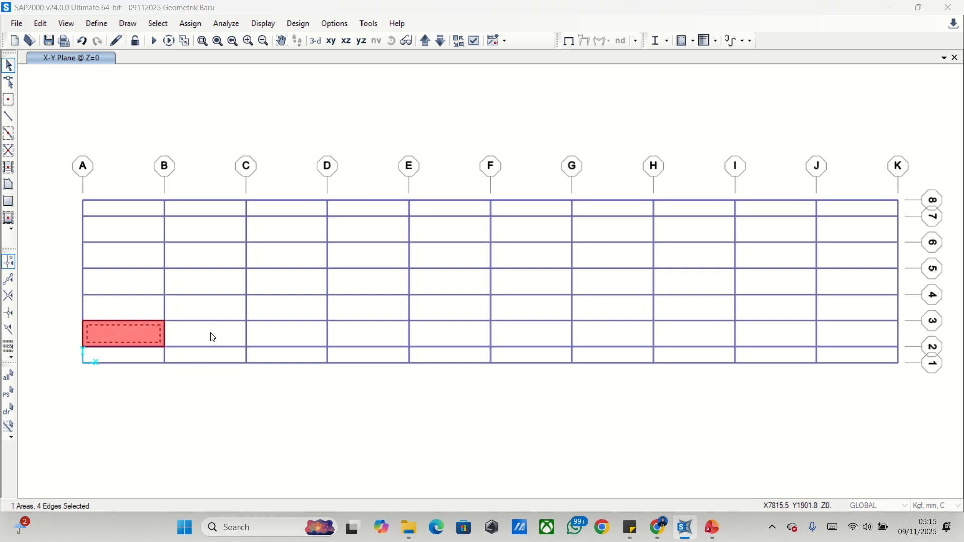
{"action": "key", "text": "ctrl+r"}
{"action": "double_click", "coordinate": [418, 206]}
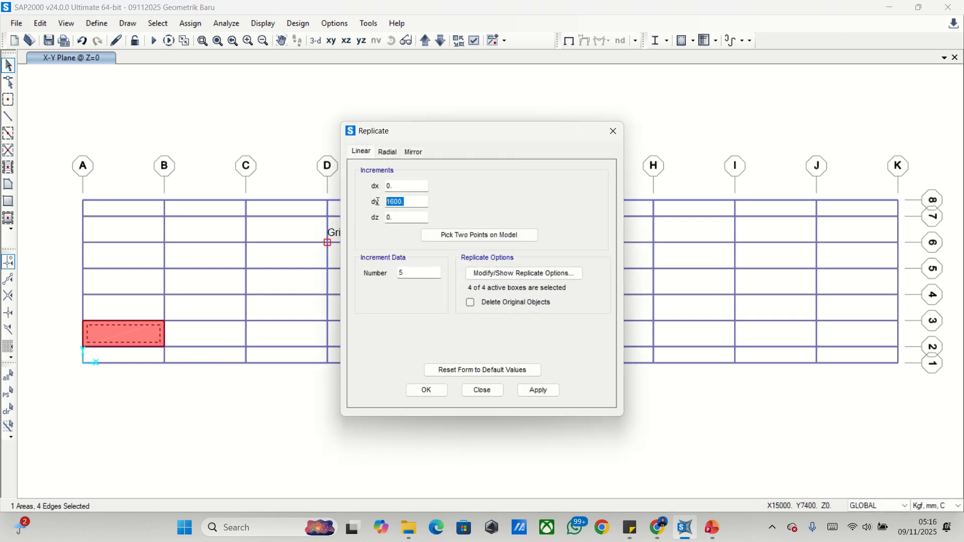
{"action": "type", "text": "0"}
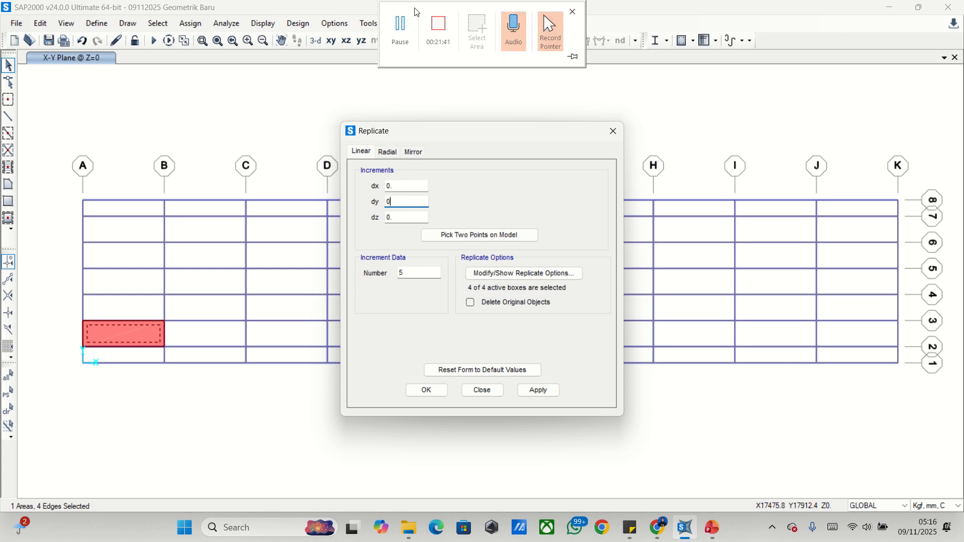
{"action": "double_click", "coordinate": [396, 187]}
{"action": "type", "text": "5000"}
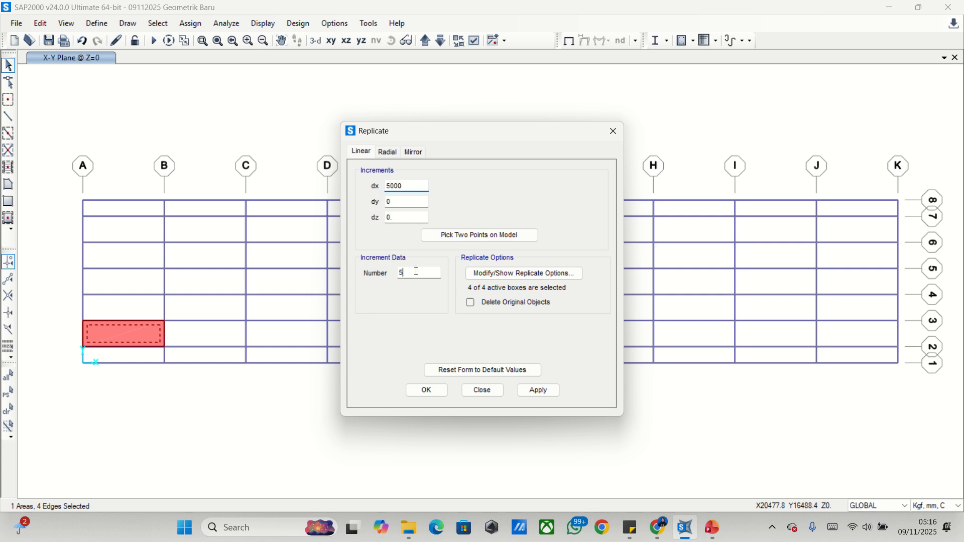
{"action": "left_click", "coordinate": [416, 271]}
{"action": "type", "text": "9"}
{"action": "left_click", "coordinate": [536, 389]}
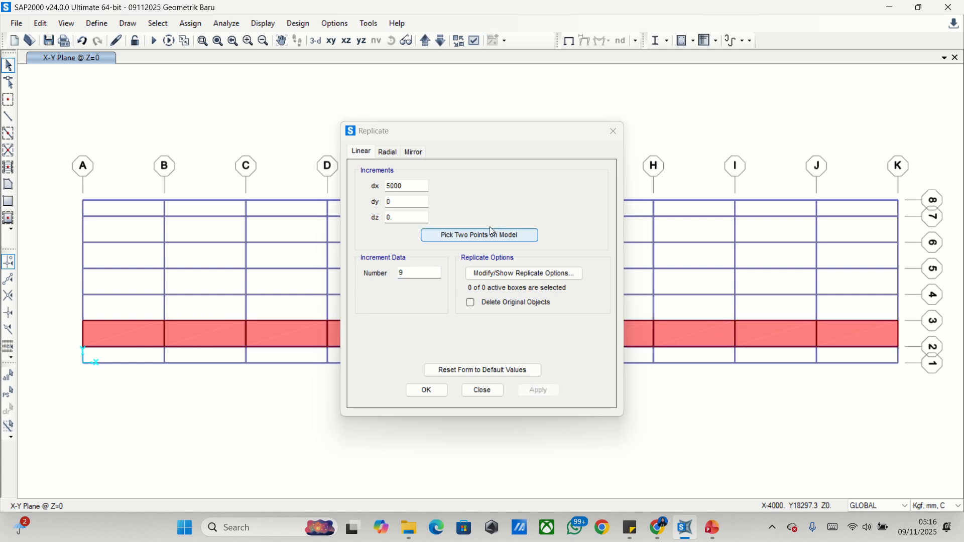
{"action": "left_click_drag", "start_coordinate": [483, 140], "coordinate": [474, 232]}
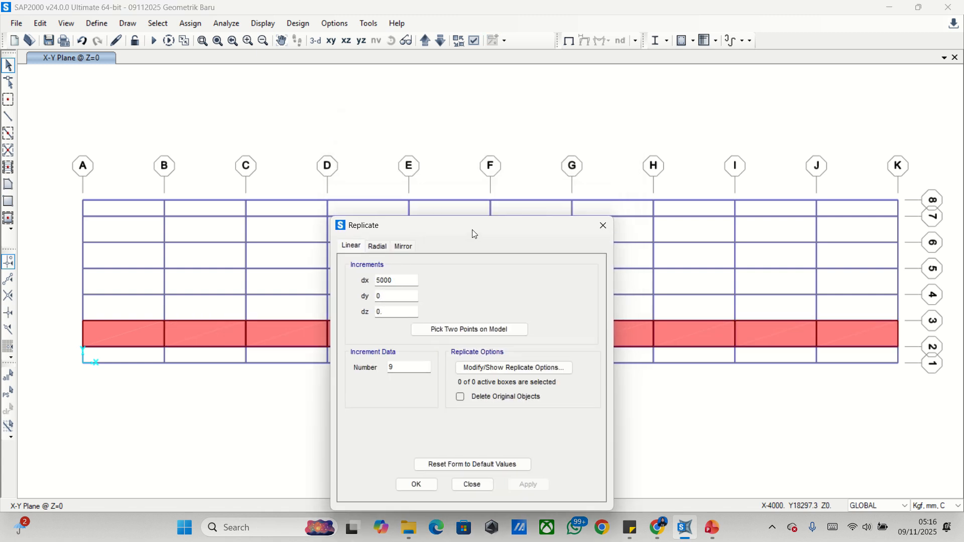
{"action": "left_click", "coordinate": [604, 226]}
Step: Replicate all ten slab panels between grid lines 2 and 3 linearly with dx 0, dy 1600 mm and 4 copies
{"action": "left_click", "coordinate": [146, 335]}
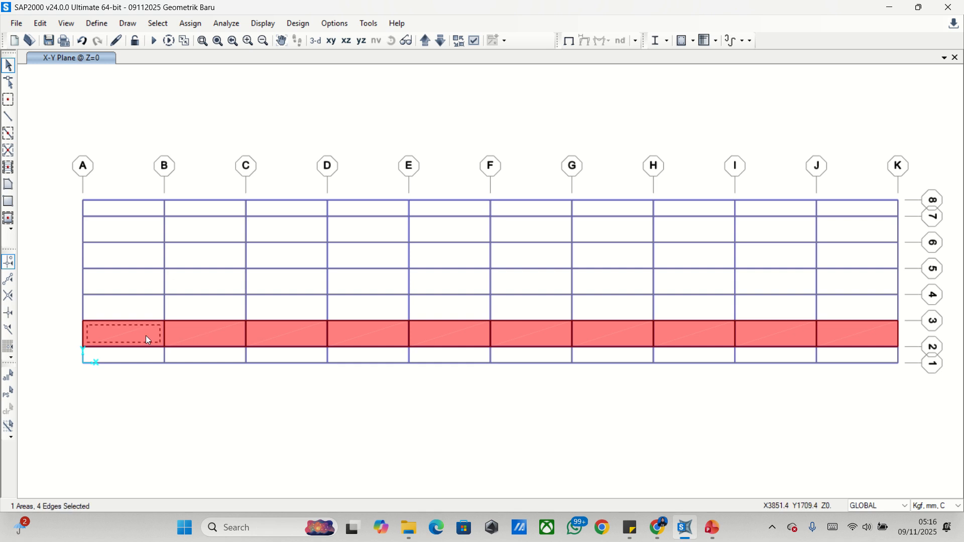
{"action": "left_click", "coordinate": [260, 333]}
{"action": "left_click", "coordinate": [302, 334]}
{"action": "left_click", "coordinate": [387, 333]}
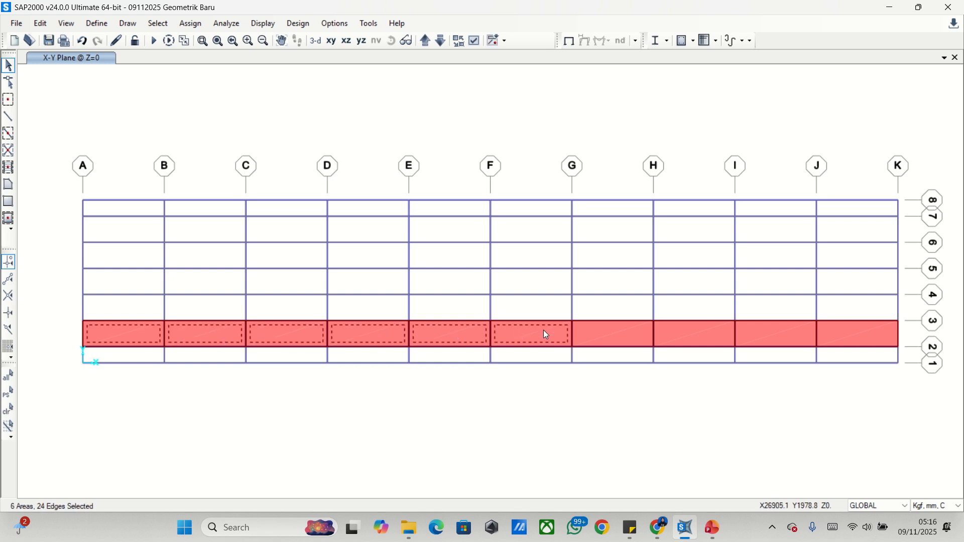
{"action": "left_click", "coordinate": [618, 335]}
{"action": "left_click", "coordinate": [713, 336]}
{"action": "left_click", "coordinate": [773, 333]}
{"action": "left_click", "coordinate": [847, 333]}
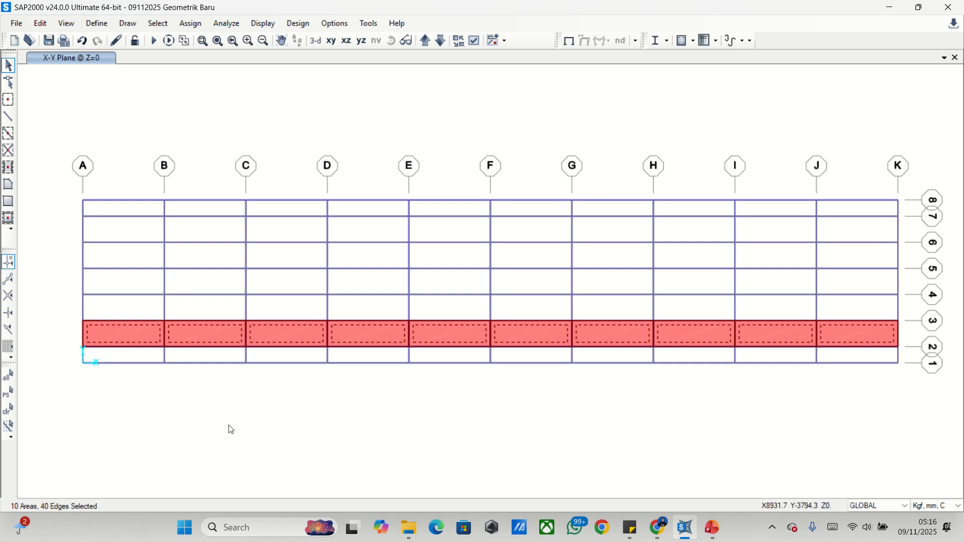
{"action": "key", "text": "ctrl+r"}
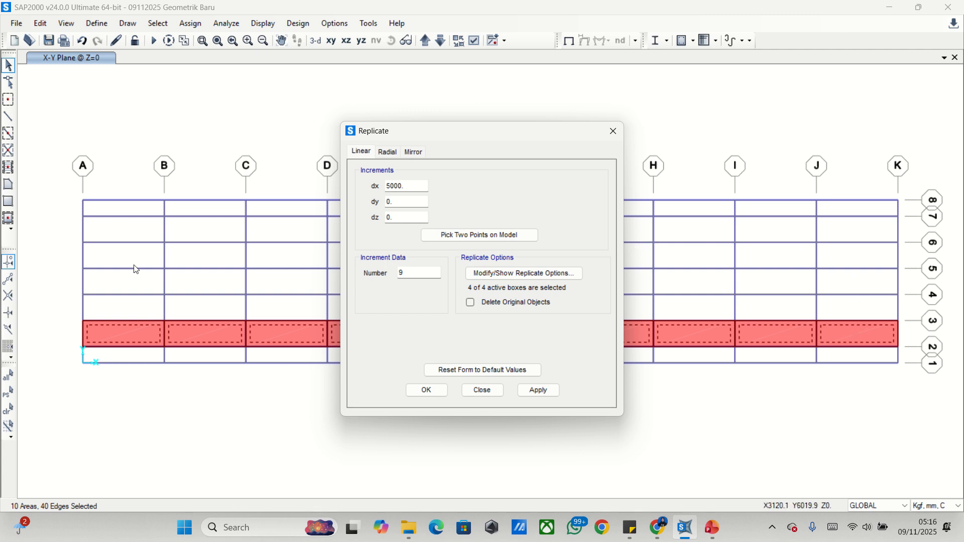
{"action": "left_click_drag", "start_coordinate": [440, 271], "coordinate": [351, 267]}
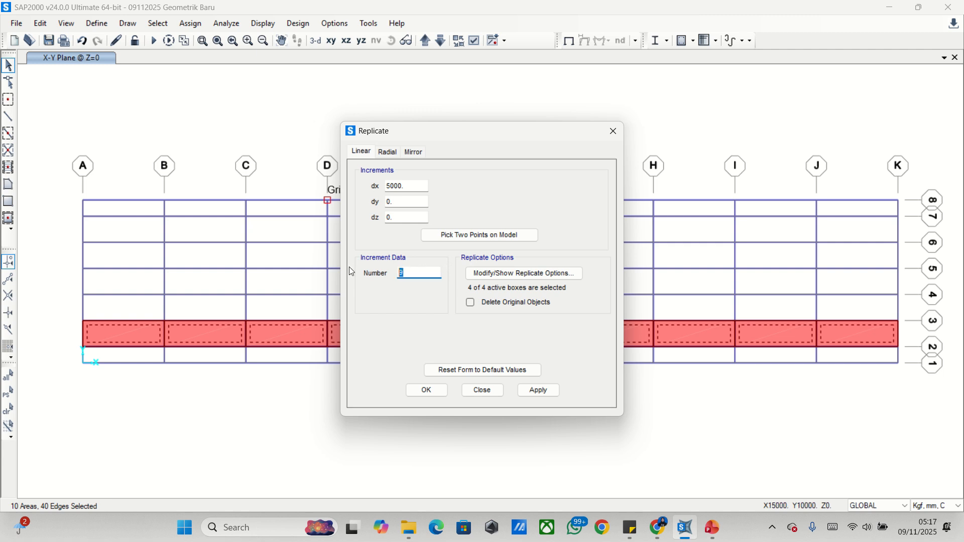
{"action": "type", "text": "4"}
{"action": "left_click_drag", "start_coordinate": [422, 186], "coordinate": [365, 195]}
{"action": "type", "text": "0"}
{"action": "left_click", "coordinate": [390, 202]}
{"action": "type", "text": "1600"}
{"action": "left_click", "coordinate": [538, 394]}
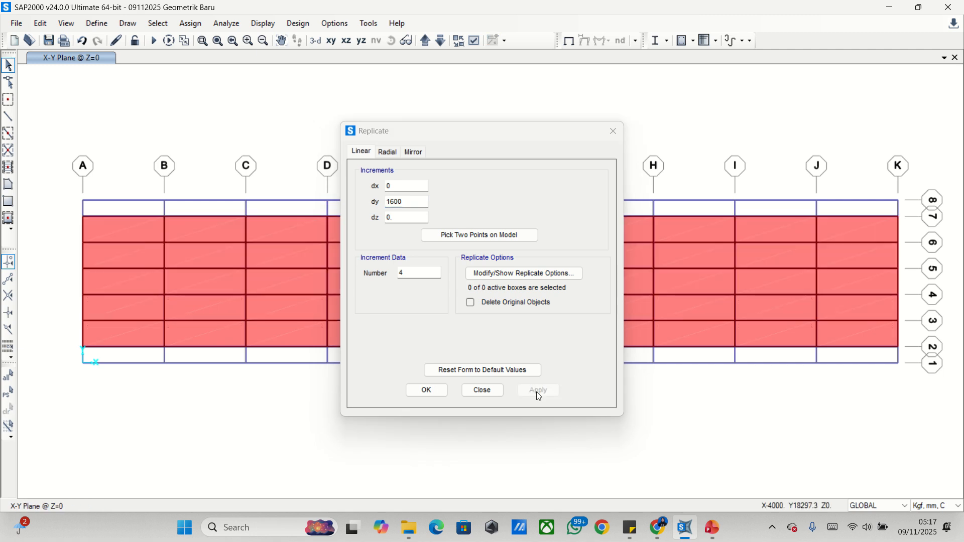
{"action": "left_click", "coordinate": [614, 133]}
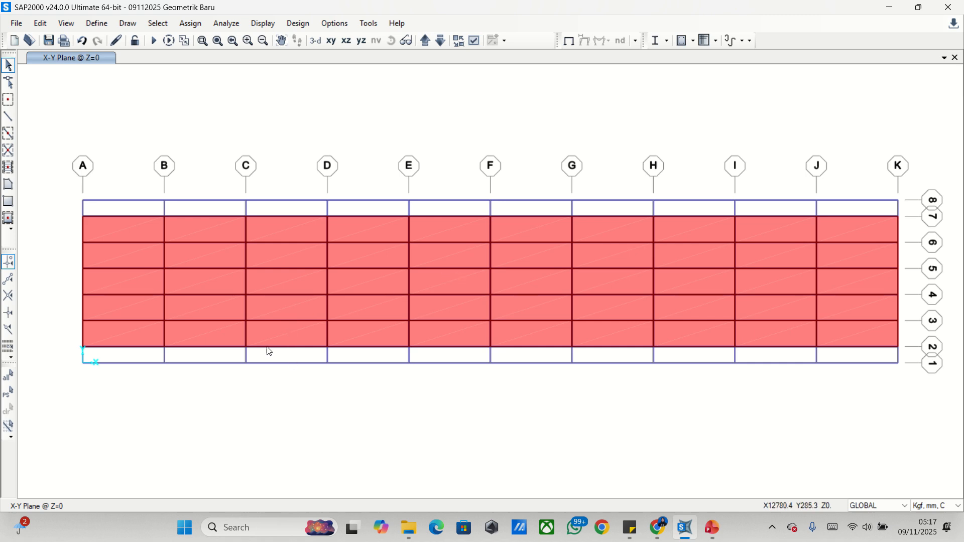
Step: Draw a Pelat Lantai t=20cm slab area in the edge bay between grids A and B and grid lines 1 and 2
{"action": "left_click", "coordinate": [8, 186]}
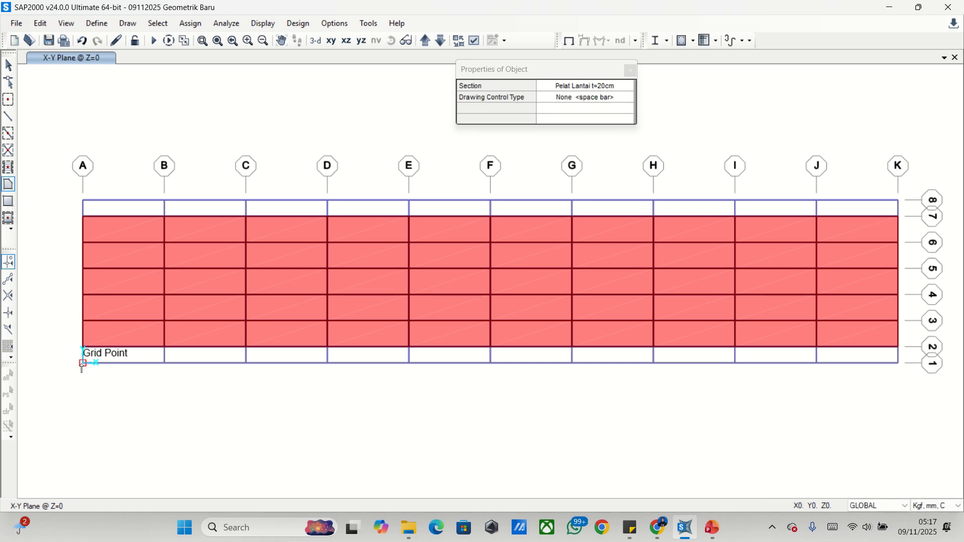
{"action": "left_click", "coordinate": [82, 363]}
{"action": "left_click", "coordinate": [164, 346]}
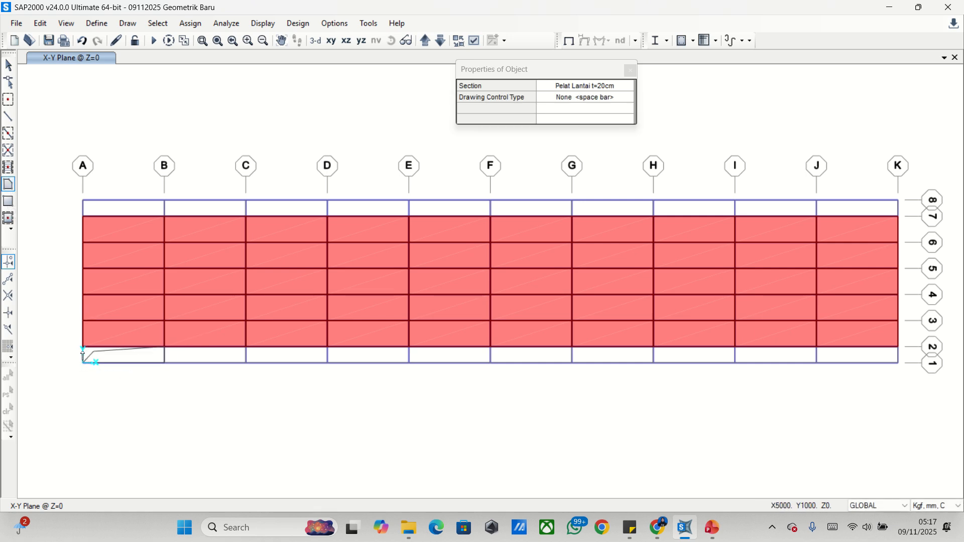
{"action": "double_click", "coordinate": [82, 347]}
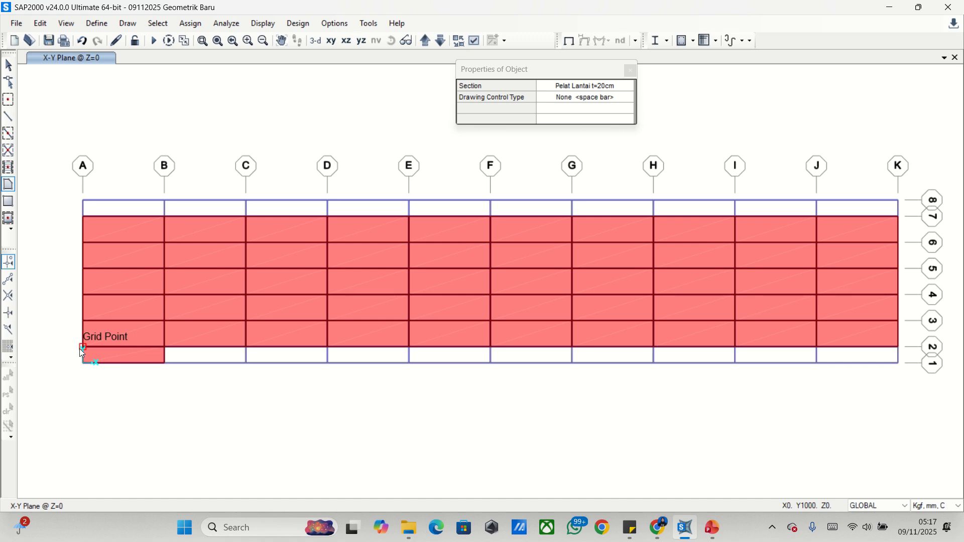
{"action": "key", "text": "Escape"}
Step: Replicate the edge slab panel between grid lines 1 and 2 linearly with dx 5000 mm, dy 0 and 9 copies
{"action": "left_click", "coordinate": [120, 357]}
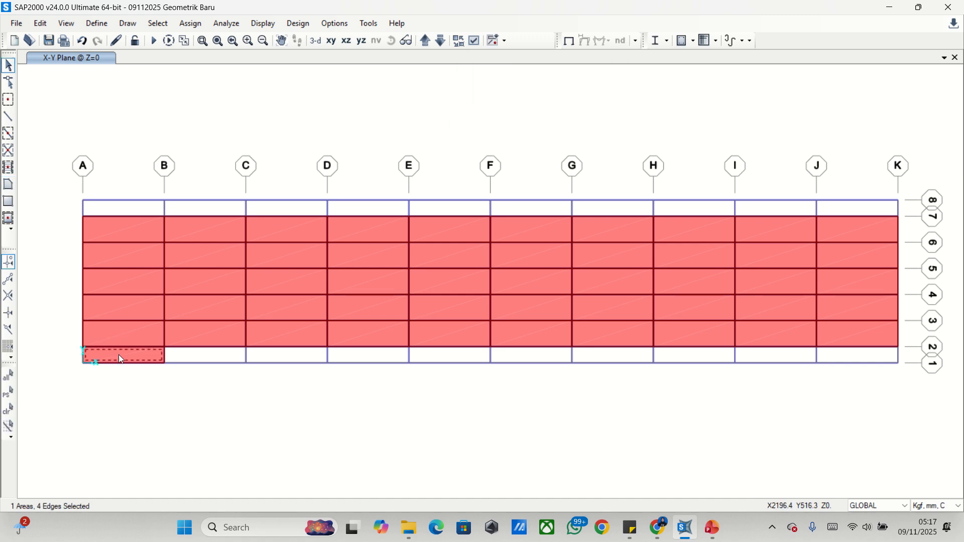
{"action": "key", "text": "ctrl+r"}
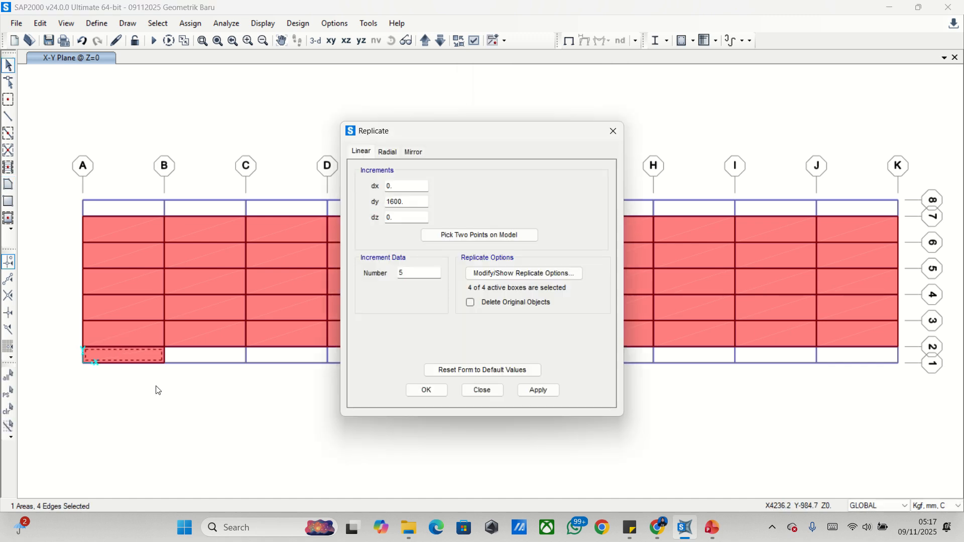
{"action": "double_click", "coordinate": [414, 202]}
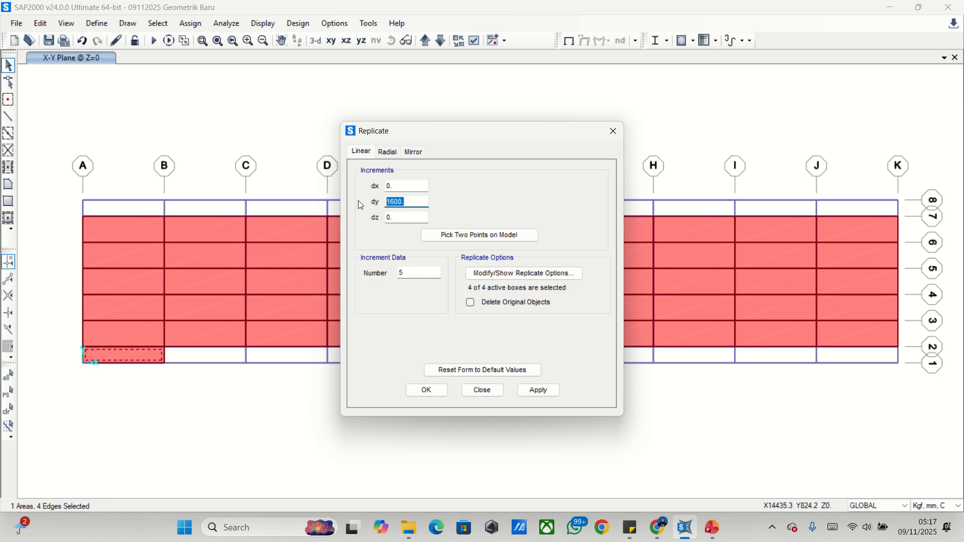
{"action": "type", "text": "0"}
{"action": "key", "text": "shift+Tab"}
{"action": "type", "text": "500"}
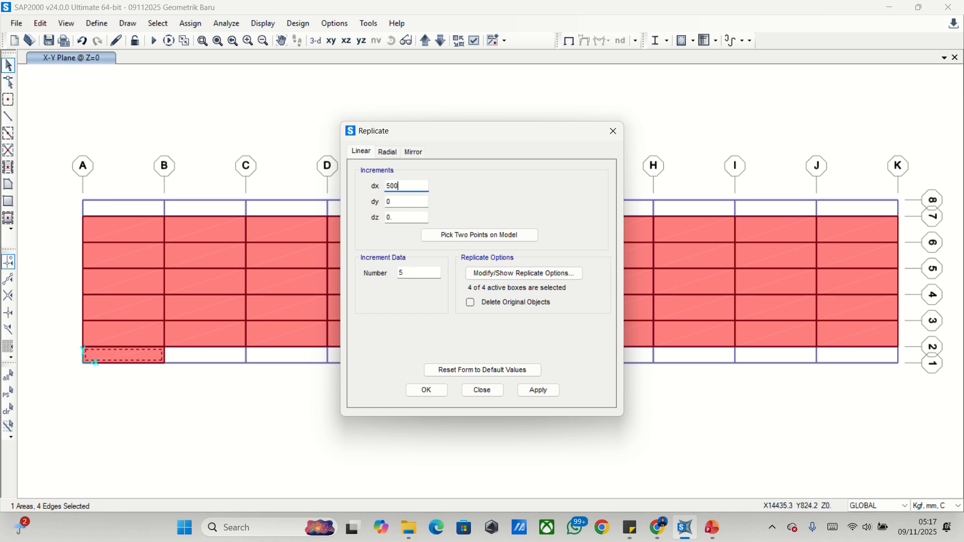
{"action": "type", "text": "0"}
{"action": "double_click", "coordinate": [408, 273]}
{"action": "type", "text": "9"}
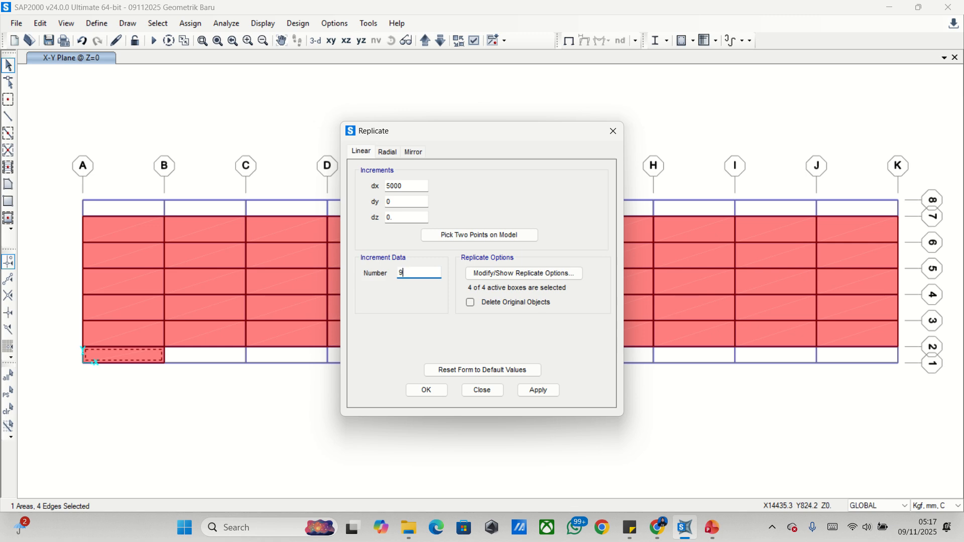
{"action": "left_click", "coordinate": [523, 391]}
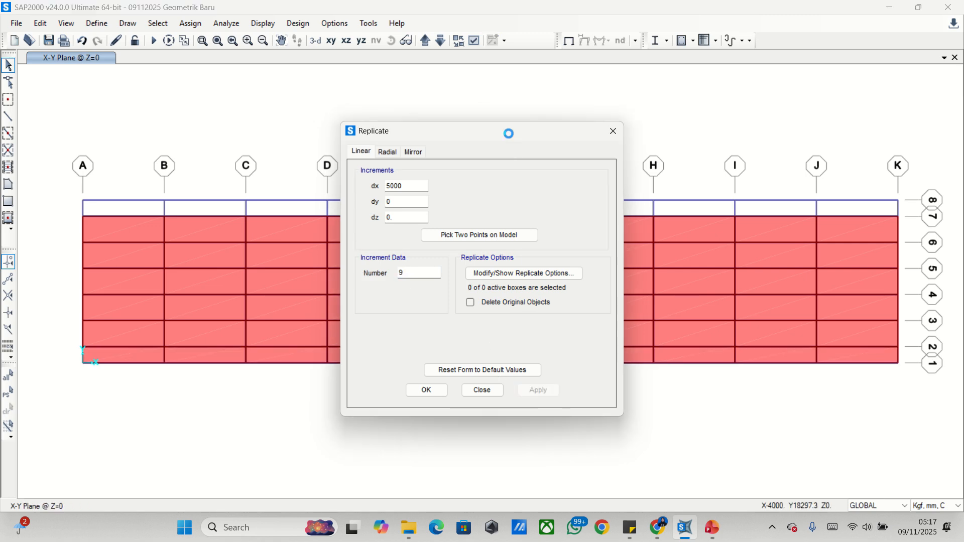
Step: Replicate the ten edge slab panels between grid lines 1 and 2 linearly with dx 0, dy 9000 mm and 1 copy
{"action": "left_click_drag", "start_coordinate": [508, 133], "coordinate": [467, 434]}
{"action": "left_click", "coordinate": [823, 352]}
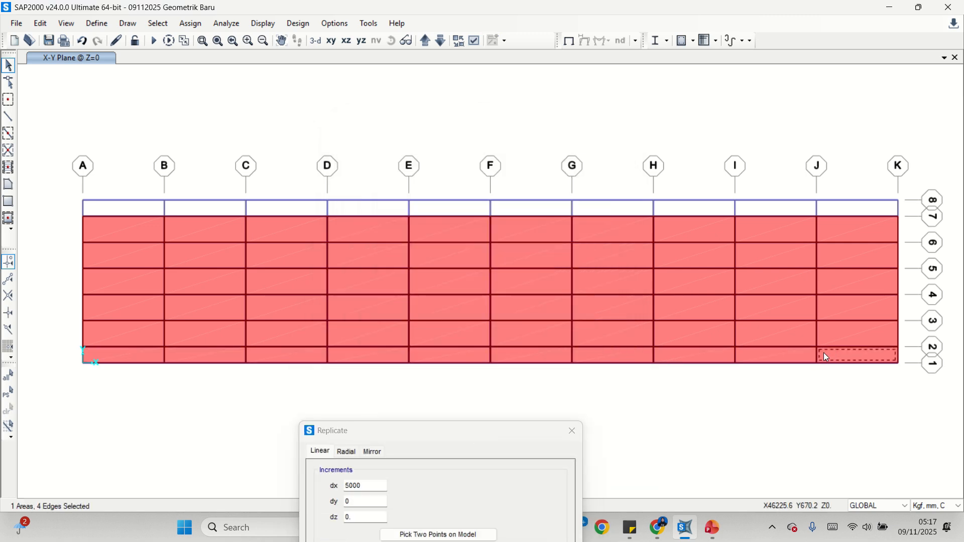
{"action": "left_click", "coordinate": [776, 356]}
{"action": "left_click", "coordinate": [682, 355]}
{"action": "left_click", "coordinate": [611, 358]}
{"action": "left_click", "coordinate": [506, 357]}
{"action": "left_click", "coordinate": [436, 356]}
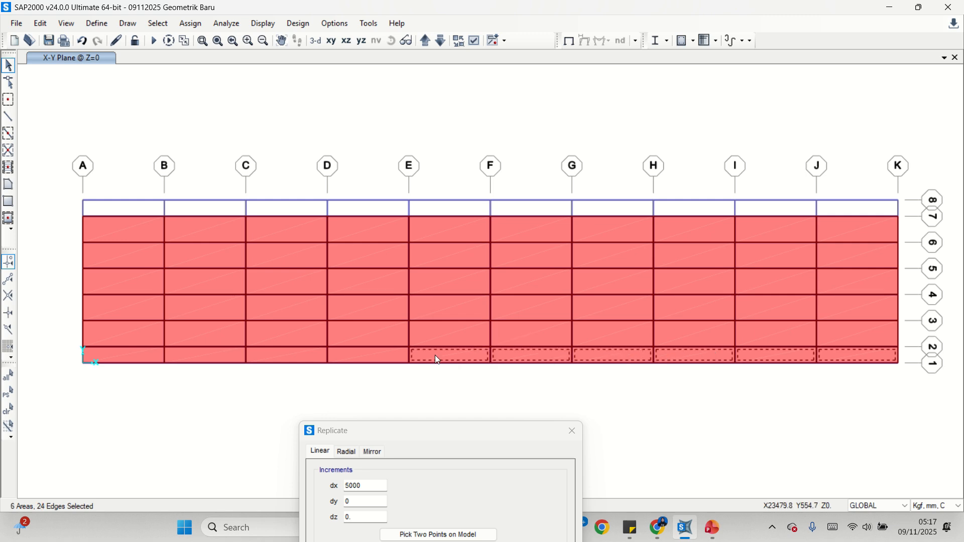
{"action": "left_click", "coordinate": [354, 355]}
{"action": "left_click", "coordinate": [284, 354]}
{"action": "left_click", "coordinate": [211, 354]}
{"action": "left_click", "coordinate": [146, 355]}
{"action": "left_click_drag", "start_coordinate": [480, 421], "coordinate": [633, 172]}
{"action": "left_click_drag", "start_coordinate": [527, 313], "coordinate": [467, 317]}
{"action": "type", "text": "1"}
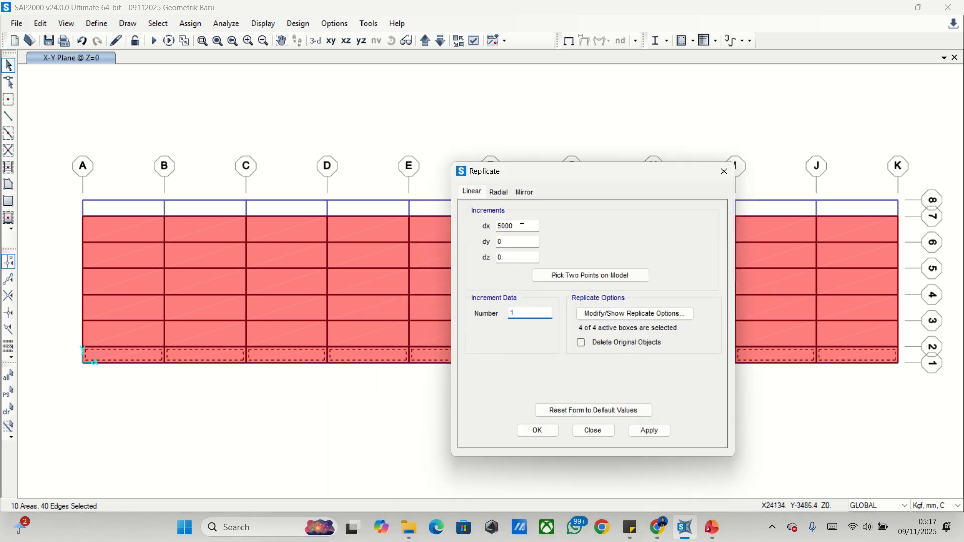
{"action": "left_click", "coordinate": [522, 227]}
{"action": "left_click", "coordinate": [565, 276]}
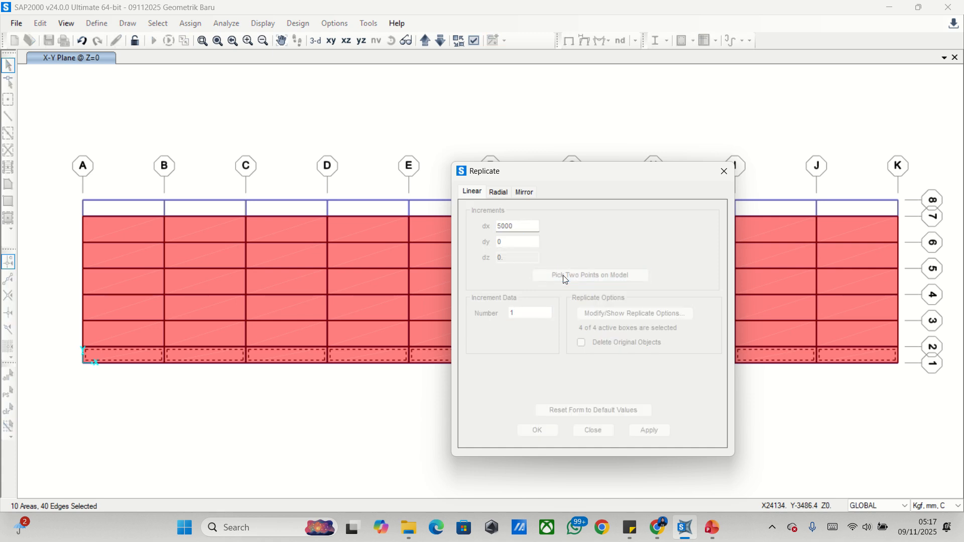
{"action": "left_click", "coordinate": [83, 362]}
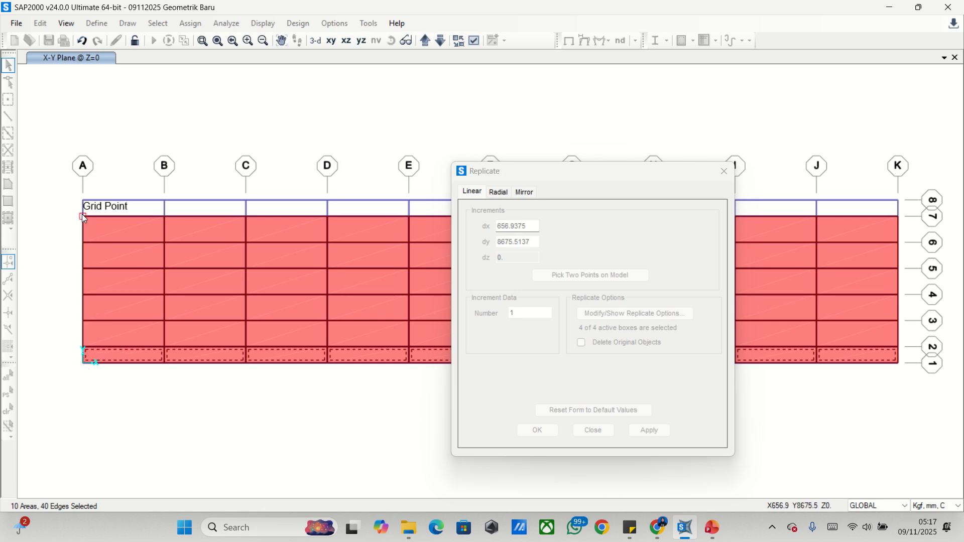
{"action": "left_click", "coordinate": [83, 217]}
{"action": "left_click", "coordinate": [661, 432]}
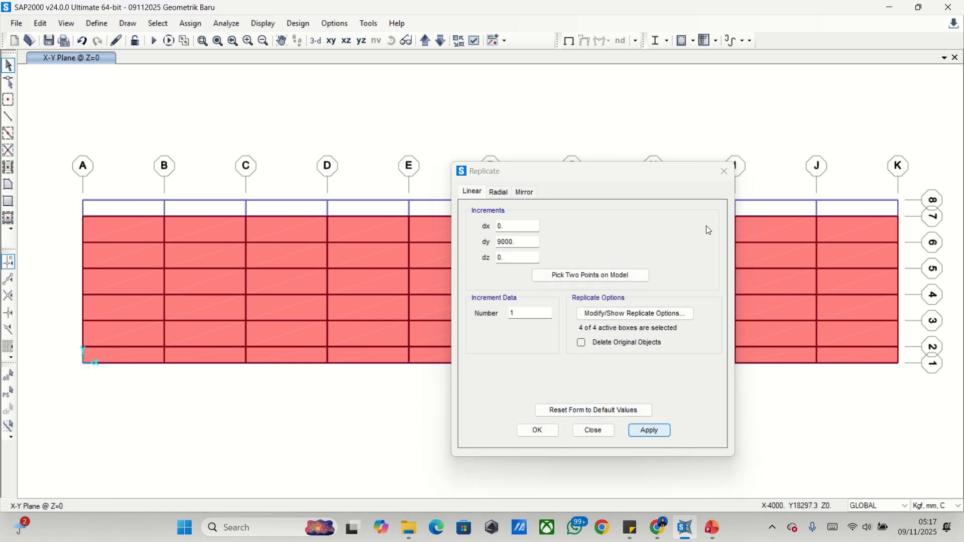
{"action": "left_click", "coordinate": [724, 171]}
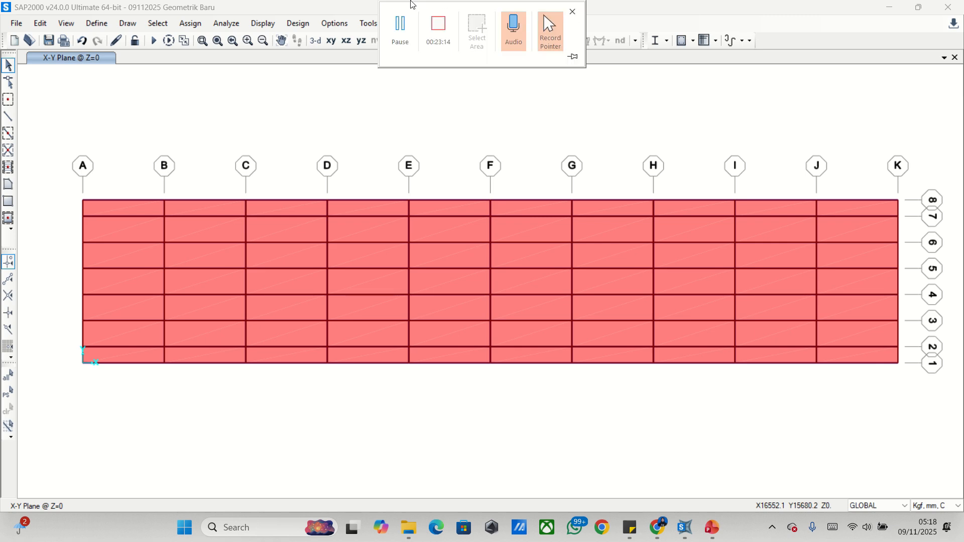
Step: Add all twenty edge slab panels between grid lines 1 and 2 and between 7 and 8 to a new group named TROTOIR
{"action": "left_click", "coordinate": [146, 210]}
{"action": "left_click", "coordinate": [266, 210]}
{"action": "left_click", "coordinate": [373, 216]}
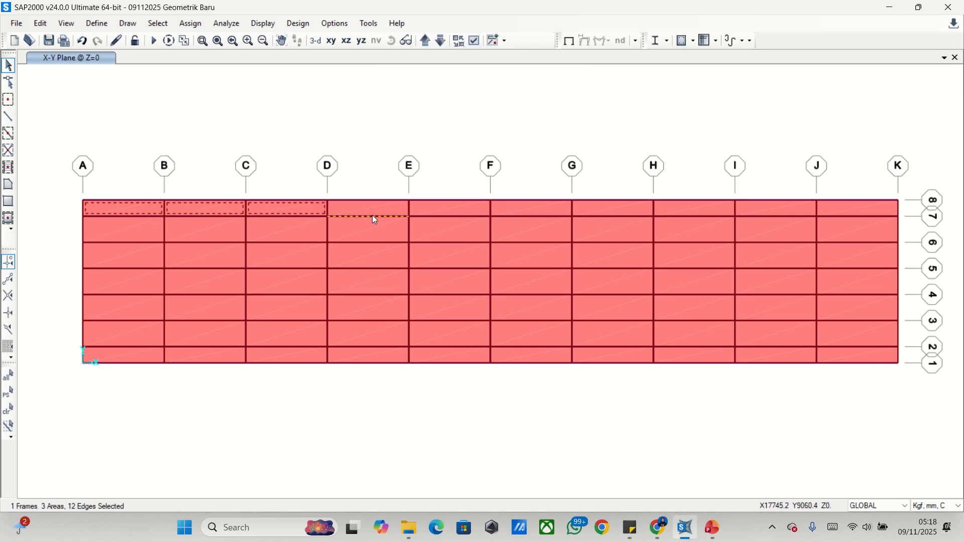
{"action": "left_click", "coordinate": [380, 217]}
{"action": "left_click", "coordinate": [447, 216]}
{"action": "left_click", "coordinate": [481, 217]}
{"action": "left_click", "coordinate": [480, 209]}
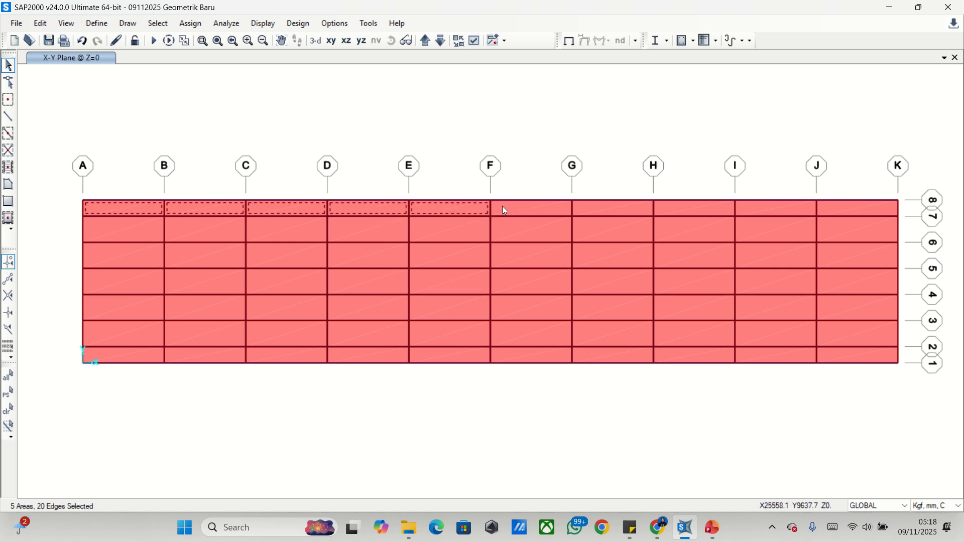
{"action": "left_click", "coordinate": [533, 208]}
{"action": "left_click", "coordinate": [608, 211]}
{"action": "left_click", "coordinate": [701, 211]}
{"action": "left_click", "coordinate": [774, 213]}
{"action": "left_click", "coordinate": [827, 208]}
{"action": "left_click", "coordinate": [830, 359]}
{"action": "left_click", "coordinate": [773, 355]}
{"action": "left_click", "coordinate": [693, 355]}
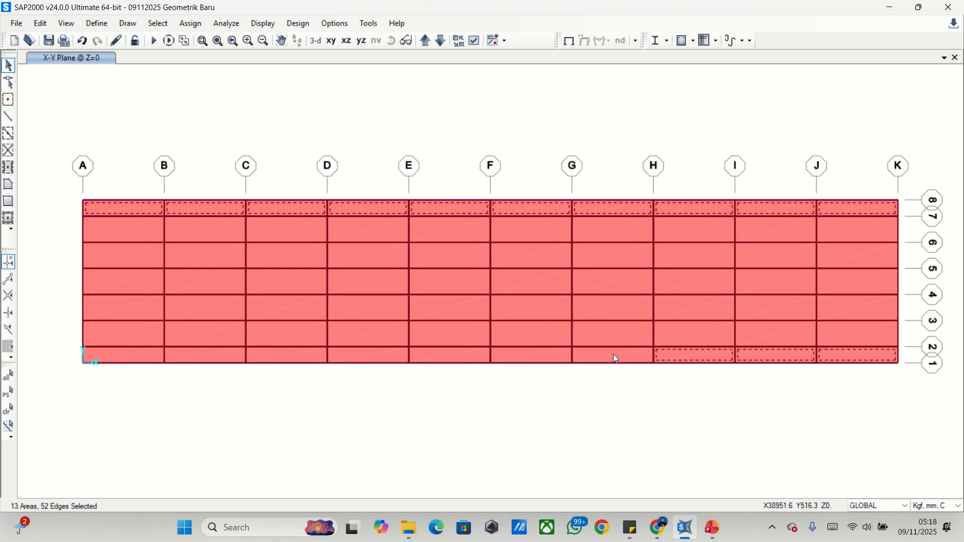
{"action": "left_click", "coordinate": [608, 357]}
{"action": "left_click", "coordinate": [452, 355]}
{"action": "left_click", "coordinate": [363, 354]}
{"action": "left_click", "coordinate": [282, 356]}
{"action": "left_click", "coordinate": [209, 359]}
{"action": "left_click", "coordinate": [135, 359]}
{"action": "key", "text": "ctrl+shift+g"}
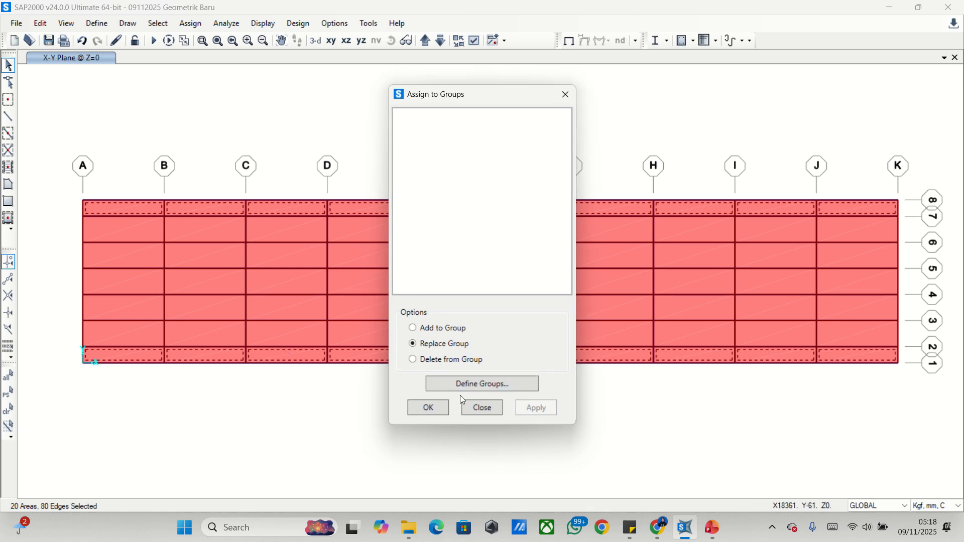
{"action": "left_click", "coordinate": [487, 386]}
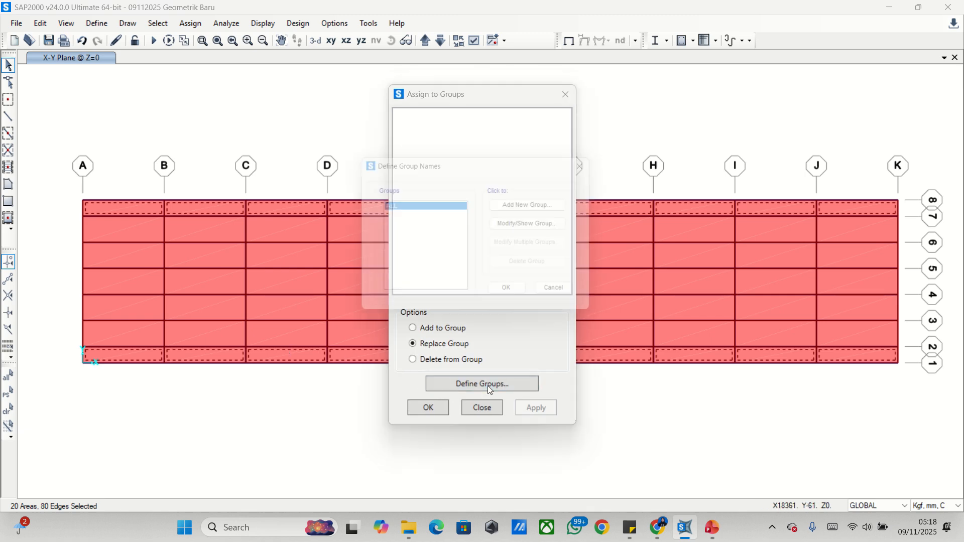
{"action": "left_click", "coordinate": [525, 206]}
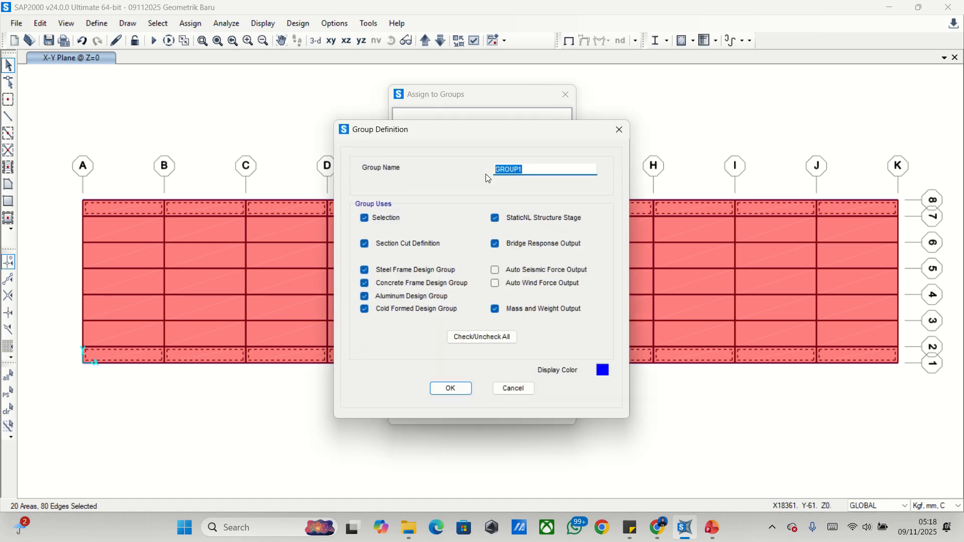
{"action": "type", "text": "TROTOIR"}
{"action": "left_click", "coordinate": [451, 389]}
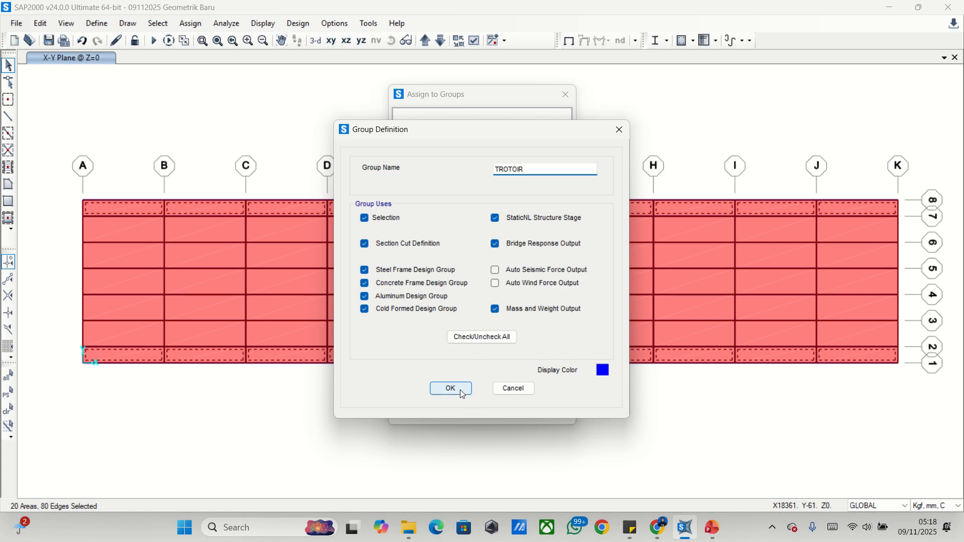
{"action": "left_click", "coordinate": [513, 298]}
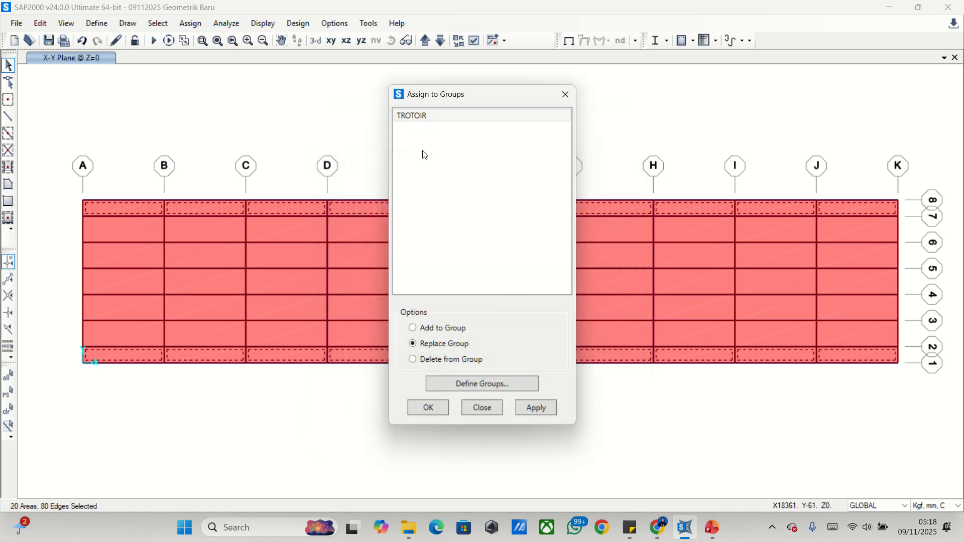
{"action": "left_click", "coordinate": [424, 116]}
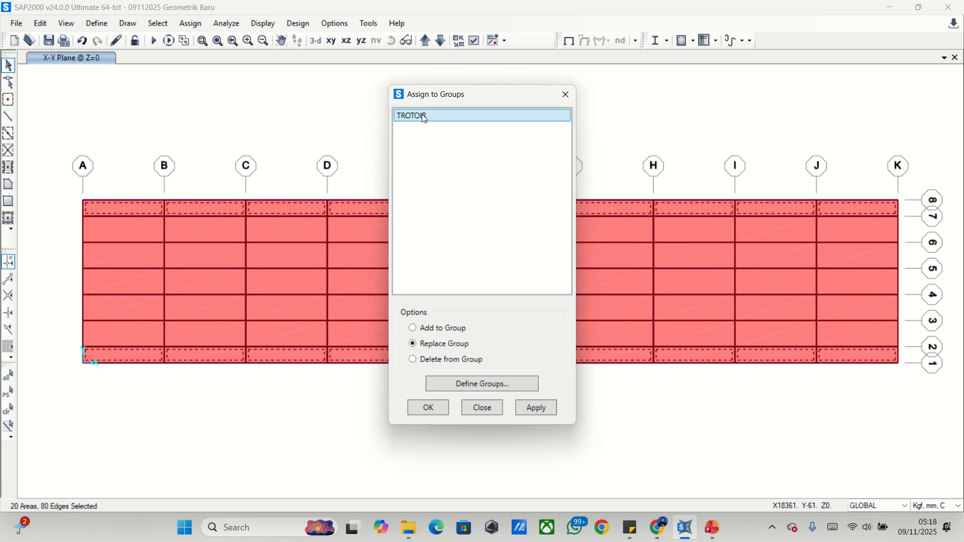
{"action": "left_click", "coordinate": [413, 329]}
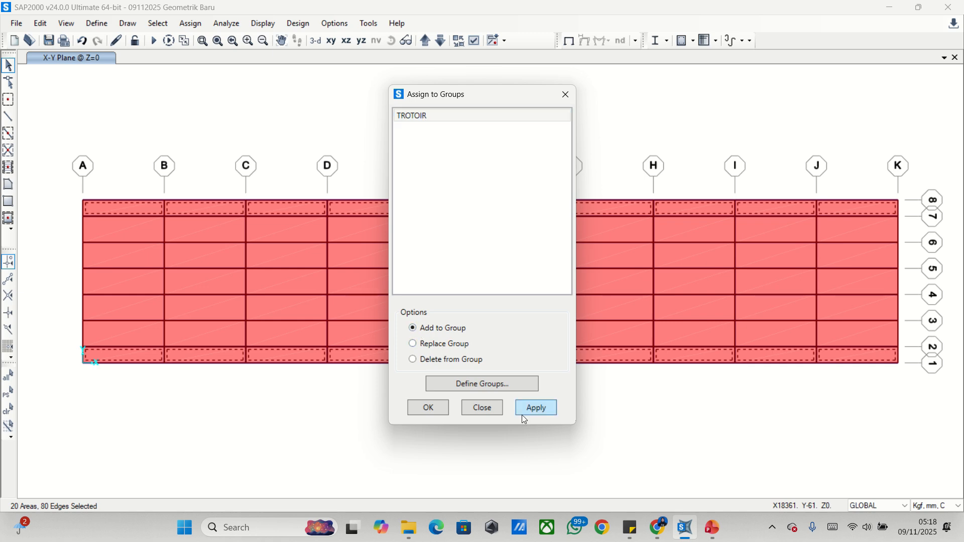
{"action": "left_click", "coordinate": [535, 408]}
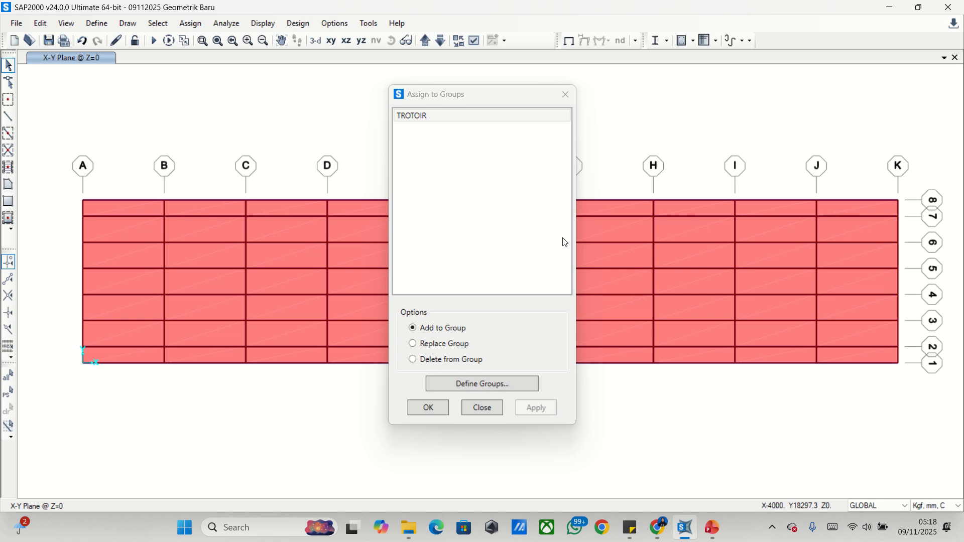
{"action": "left_click", "coordinate": [439, 408]}
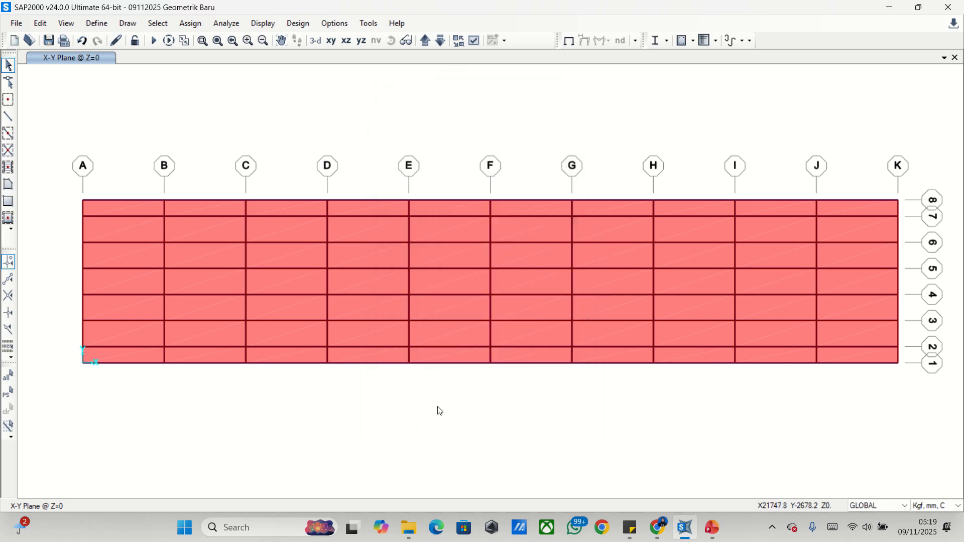
Step: Select the members of the TROTOIR group to check which slab panels it contains, and clear the selection
{"action": "key", "text": "ctrl+g"}
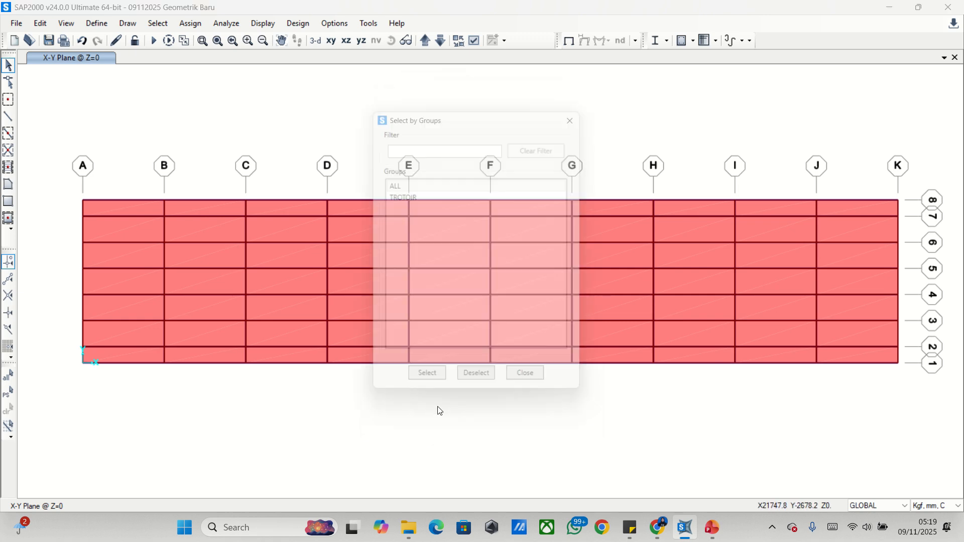
{"action": "left_click", "coordinate": [409, 197]}
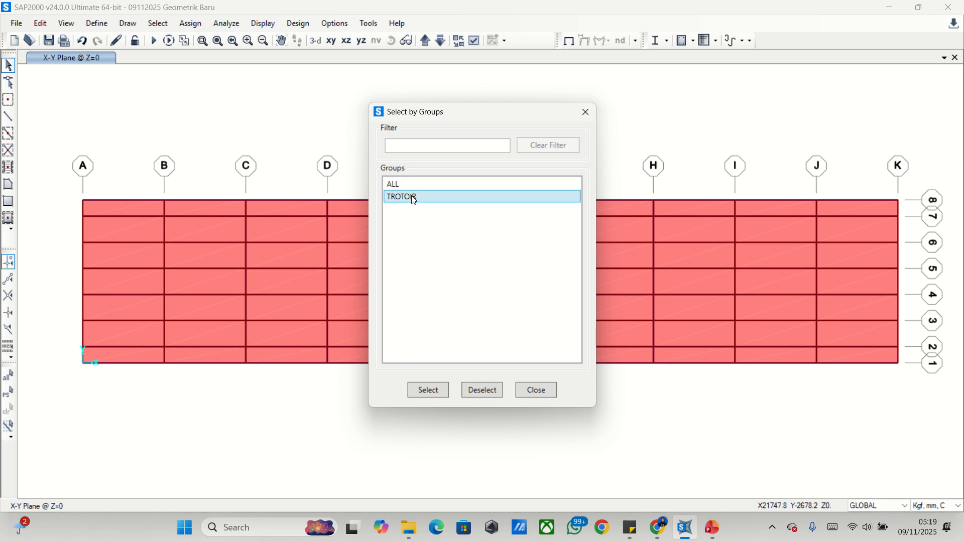
{"action": "left_click", "coordinate": [431, 391]}
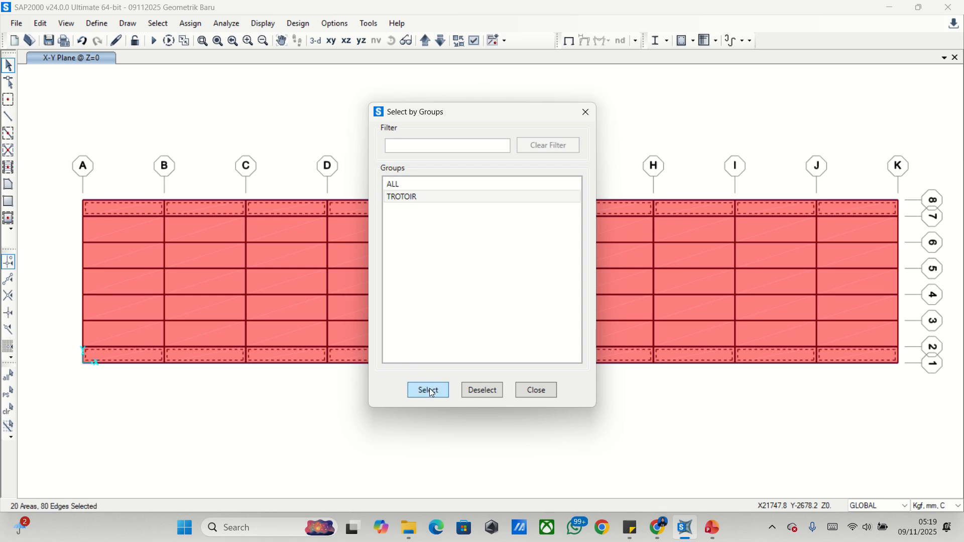
{"action": "left_click", "coordinate": [541, 391]}
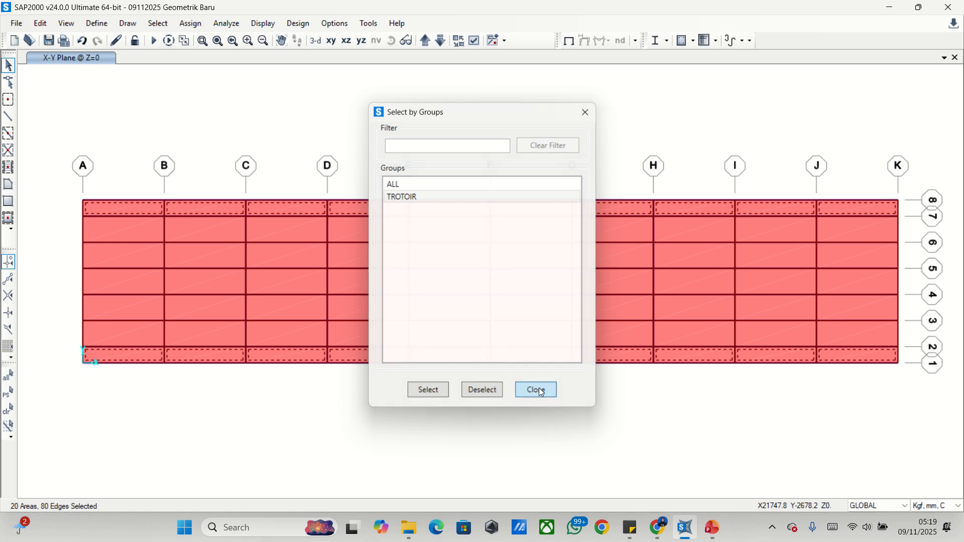
{"action": "key", "text": "ctrl+q"}
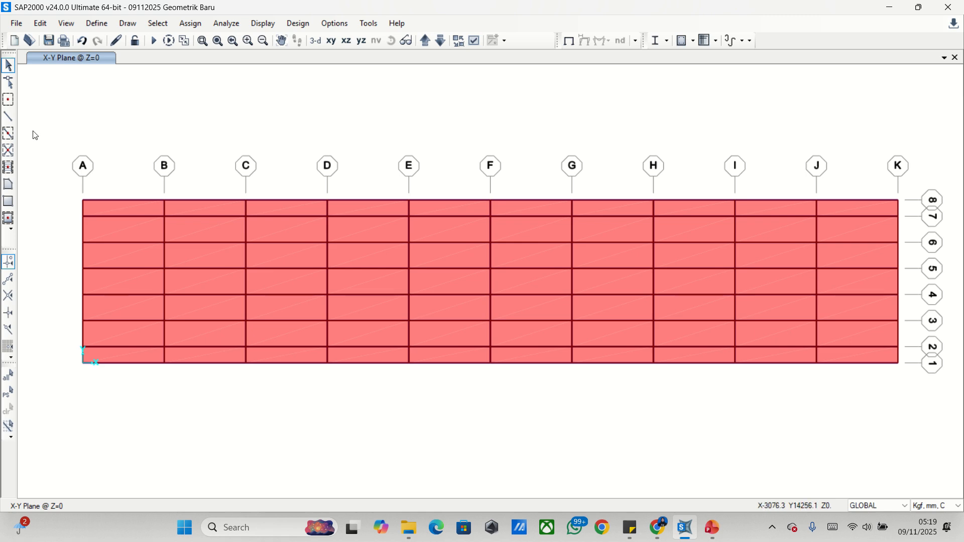
Step: Start drawing straight frame members with section L 150.150.12 in the X-Y plane at Z=0
{"action": "left_click", "coordinate": [9, 117]}
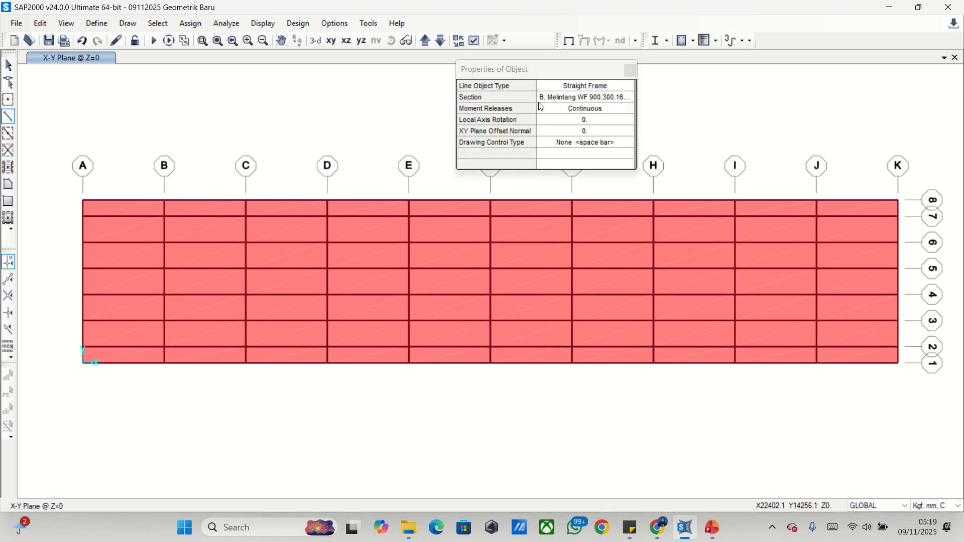
{"action": "left_click", "coordinate": [561, 102]}
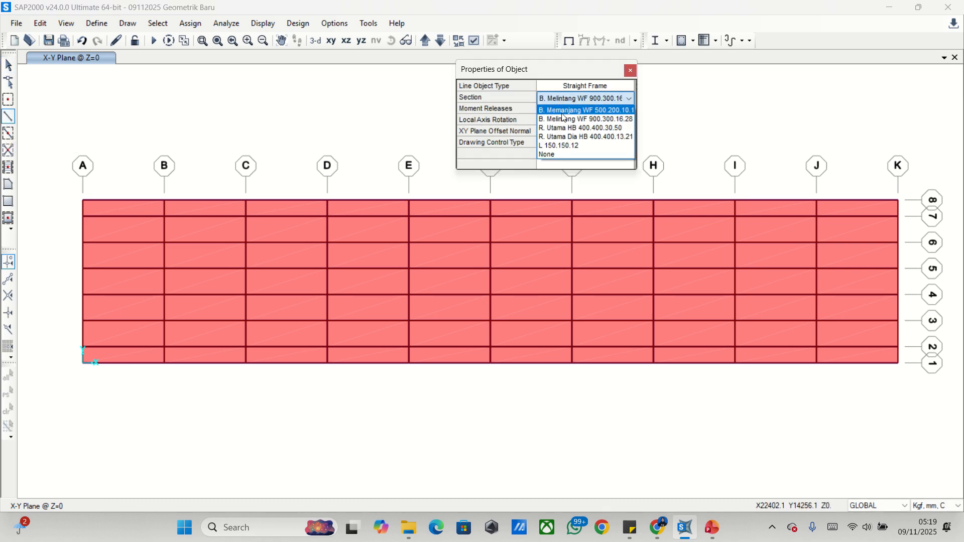
{"action": "left_click", "coordinate": [568, 147]}
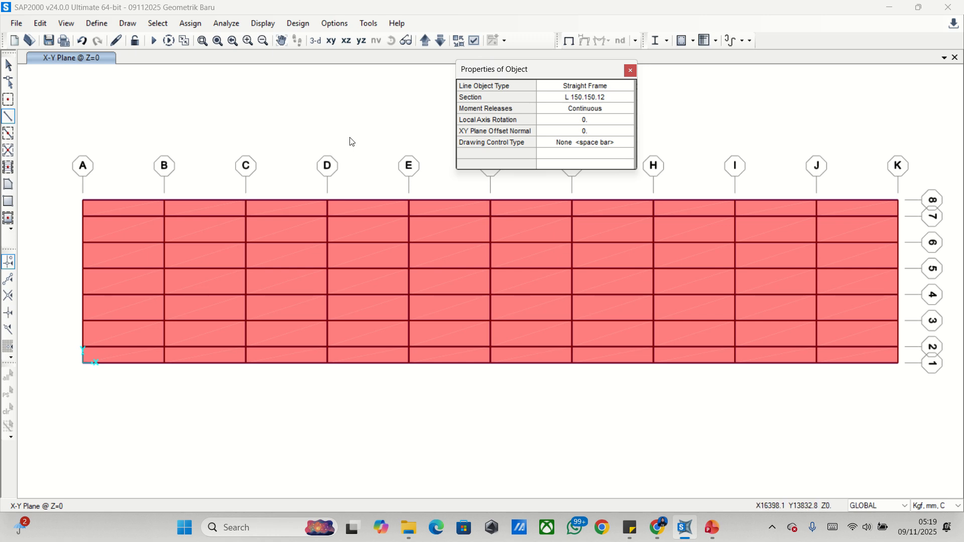
Step: Turn off the filled display of objects in the view so the deck areas show as outlines only
{"action": "left_click", "coordinate": [475, 42]}
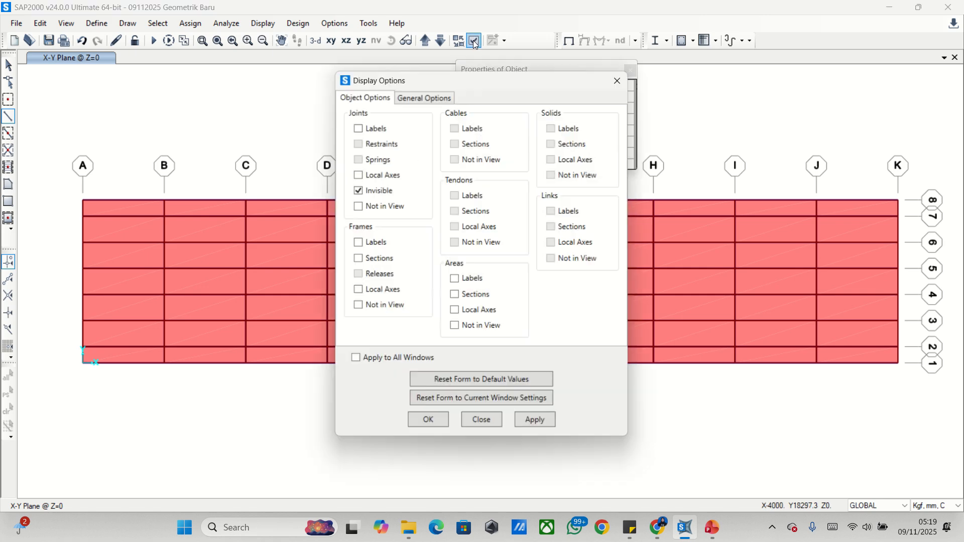
{"action": "left_click", "coordinate": [404, 99]}
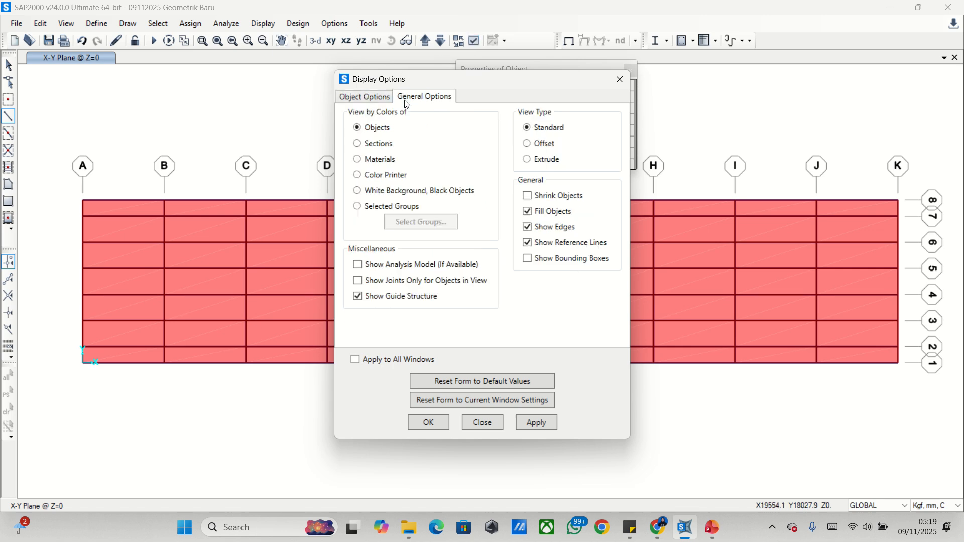
{"action": "left_click", "coordinate": [528, 212]}
{"action": "left_click", "coordinate": [535, 422]}
{"action": "left_click", "coordinate": [619, 79]}
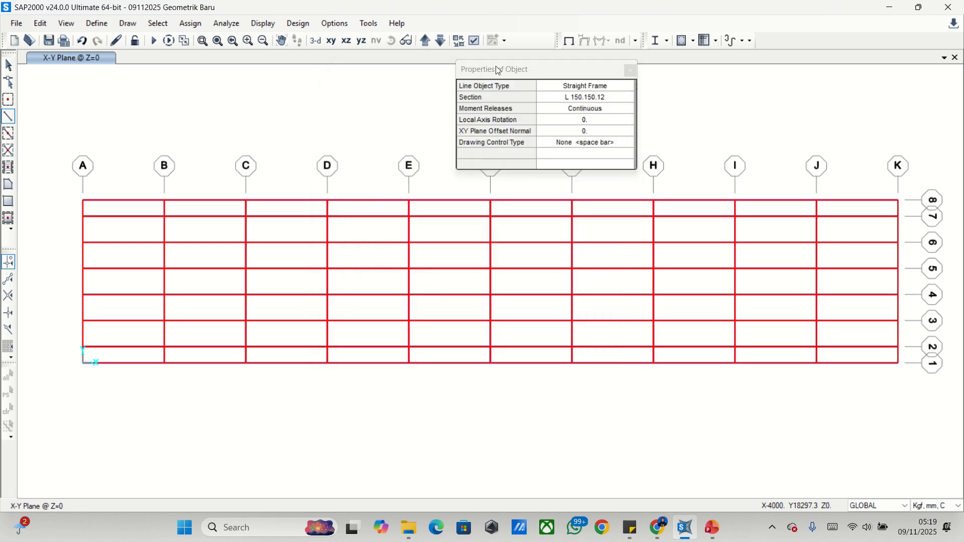
Step: Draw two crossing L 150.150.12 diagonal braces between grids A and B, spanning gridlines 1 to 8
{"action": "left_click", "coordinate": [558, 100]}
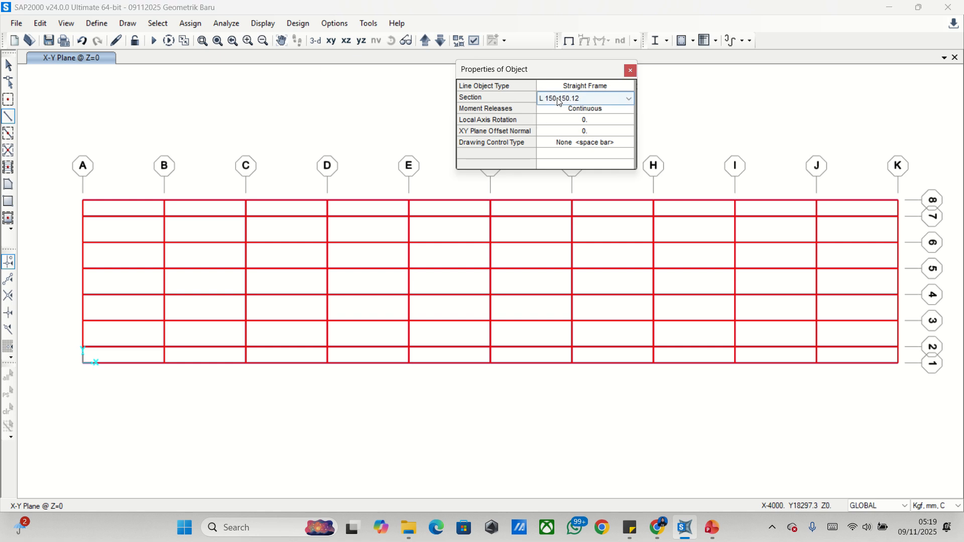
{"action": "left_click", "coordinate": [83, 201]}
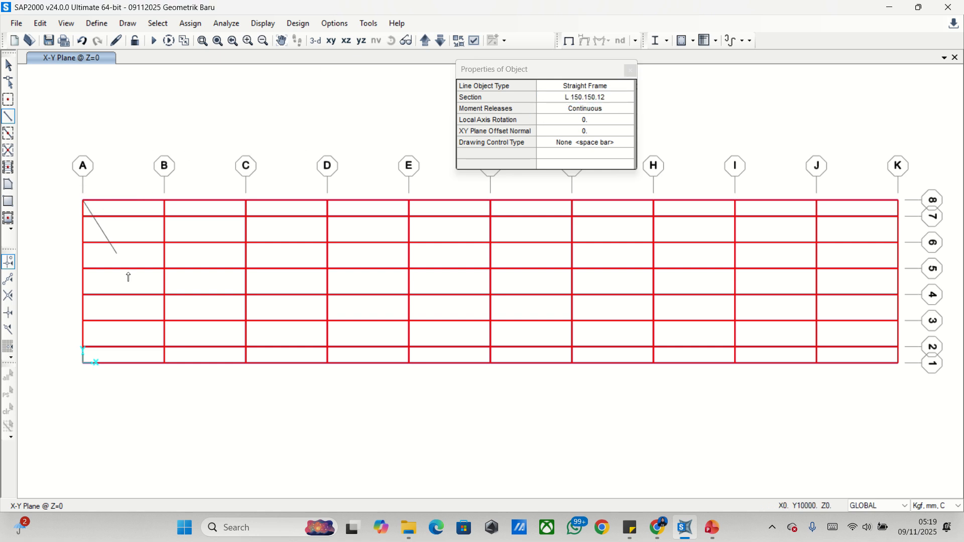
{"action": "left_click", "coordinate": [164, 363]}
{"action": "left_click", "coordinate": [164, 201]}
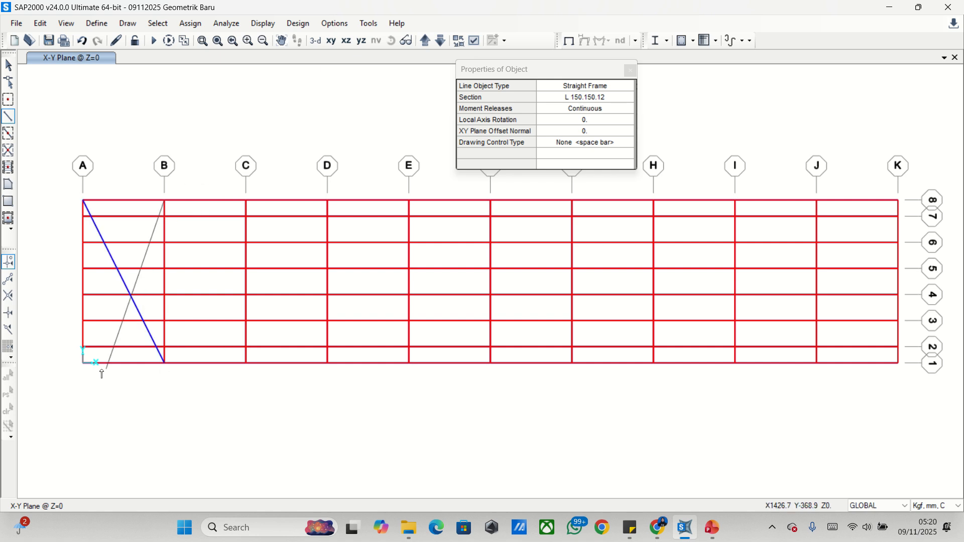
{"action": "double_click", "coordinate": [84, 363]}
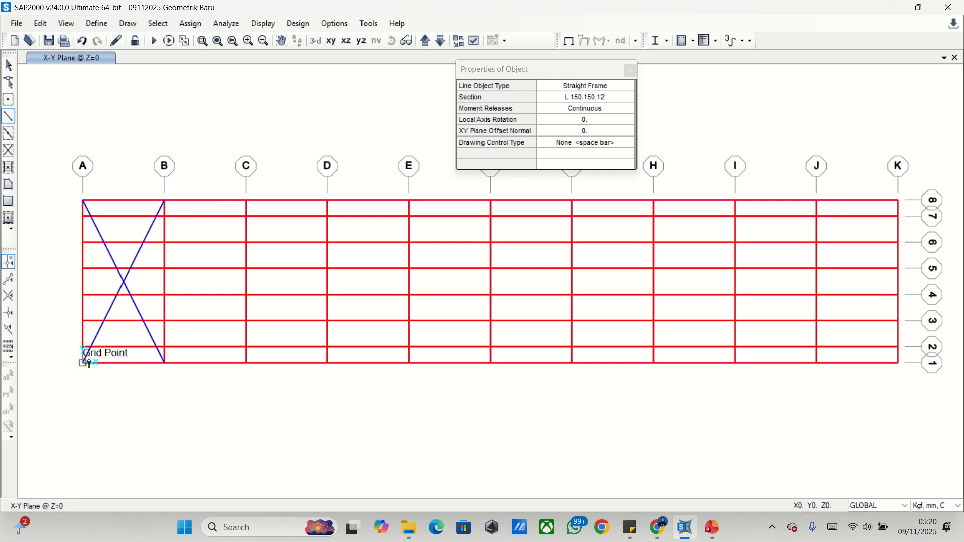
{"action": "key", "text": "Escape"}
Step: Replicate both diagonal braces linearly 9 times with dx 5000 mm
{"action": "left_click", "coordinate": [148, 235]}
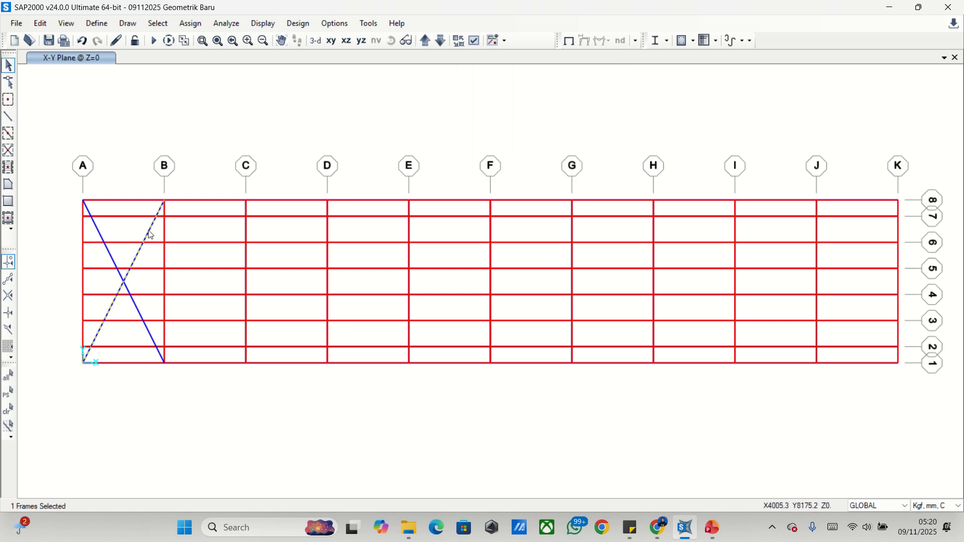
{"action": "left_click", "coordinate": [104, 240]}
{"action": "key", "text": "ctrl+r"}
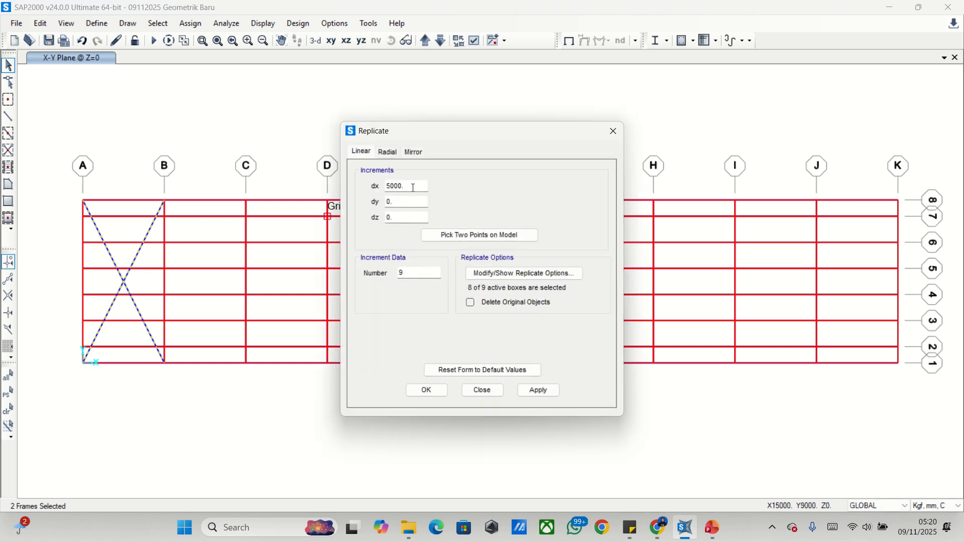
{"action": "left_click", "coordinate": [413, 188]}
{"action": "left_click", "coordinate": [427, 273]}
{"action": "type", "text": "9"}
{"action": "left_click", "coordinate": [545, 394]}
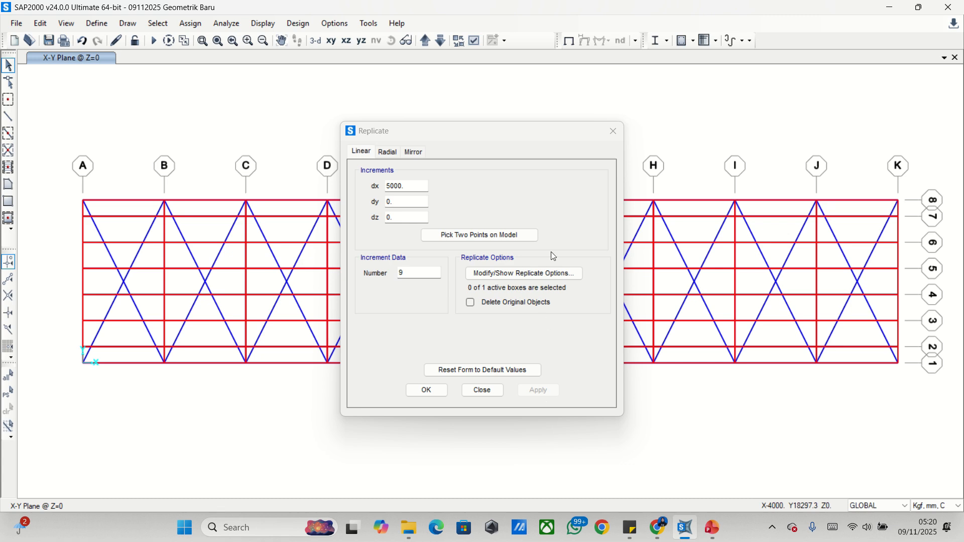
{"action": "left_click", "coordinate": [621, 138]}
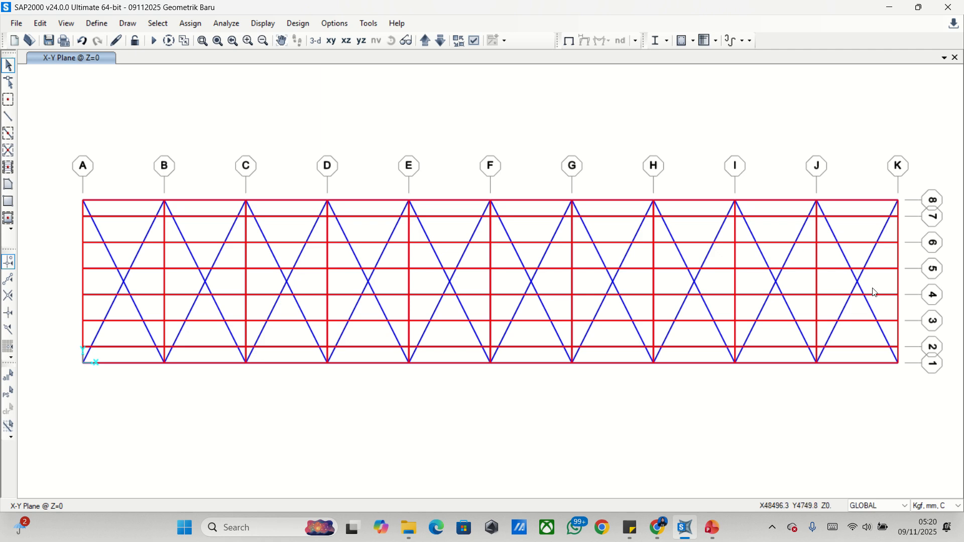
Step: Select all the crossing diagonal braces in every bay from grid K back to grid A
{"action": "left_click_drag", "start_coordinate": [874, 293], "coordinate": [846, 270]}
{"action": "left_click_drag", "start_coordinate": [797, 291], "coordinate": [671, 281]}
{"action": "left_click_drag", "start_coordinate": [599, 286], "coordinate": [443, 285]}
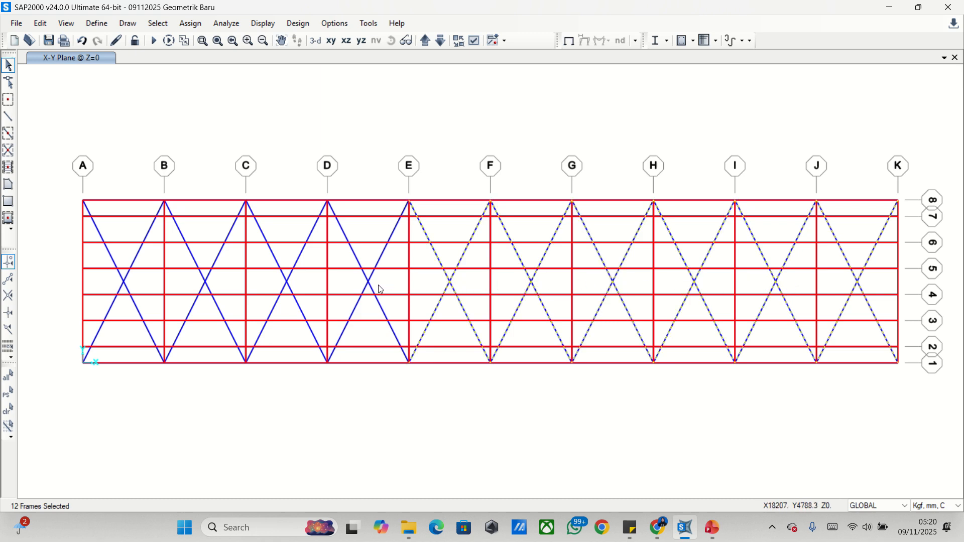
{"action": "left_click_drag", "start_coordinate": [383, 285], "coordinate": [281, 286]}
{"action": "left_click_drag", "start_coordinate": [209, 285], "coordinate": [107, 286]}
Step: Define a new object group named IKATAN ANGIN BAWAH with its default uses and colour
{"action": "key", "text": "ctrl+shift+g"}
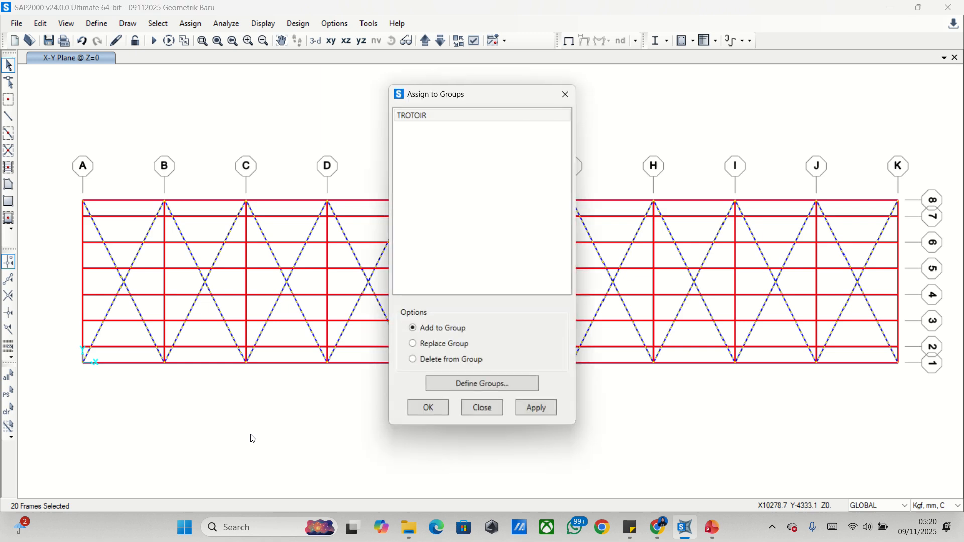
{"action": "left_click", "coordinate": [465, 384]}
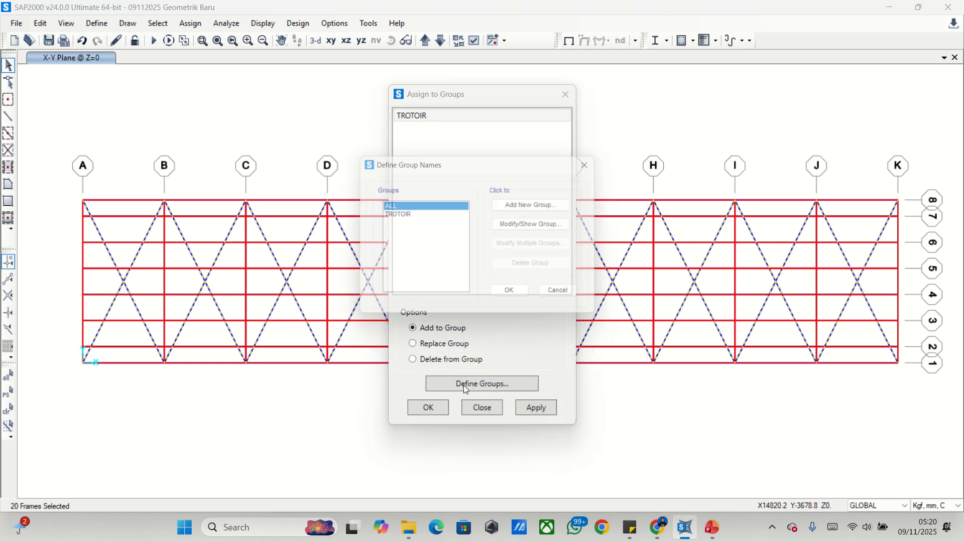
{"action": "left_click", "coordinate": [538, 206]}
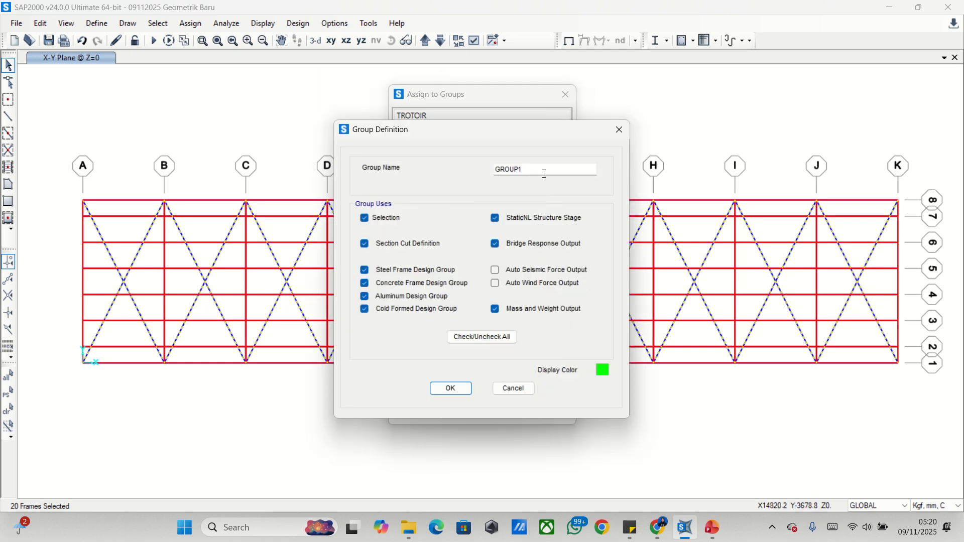
{"action": "double_click", "coordinate": [501, 171]}
{"action": "key", "text": "BackSpace"}
{"action": "type", "text": "IKATAN ANGIN BA"}
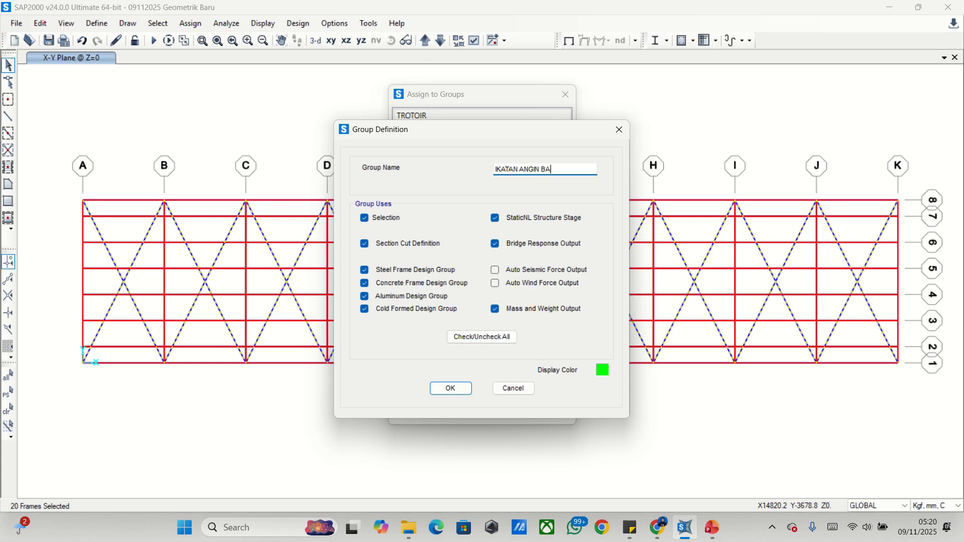
{"action": "type", "text": "WAH"}
{"action": "left_click", "coordinate": [450, 388]}
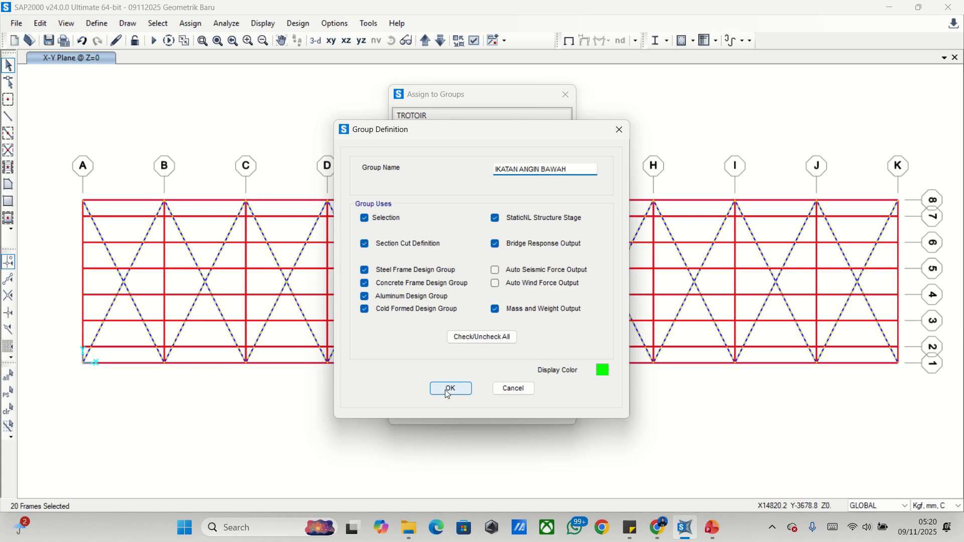
{"action": "left_click", "coordinate": [517, 297]}
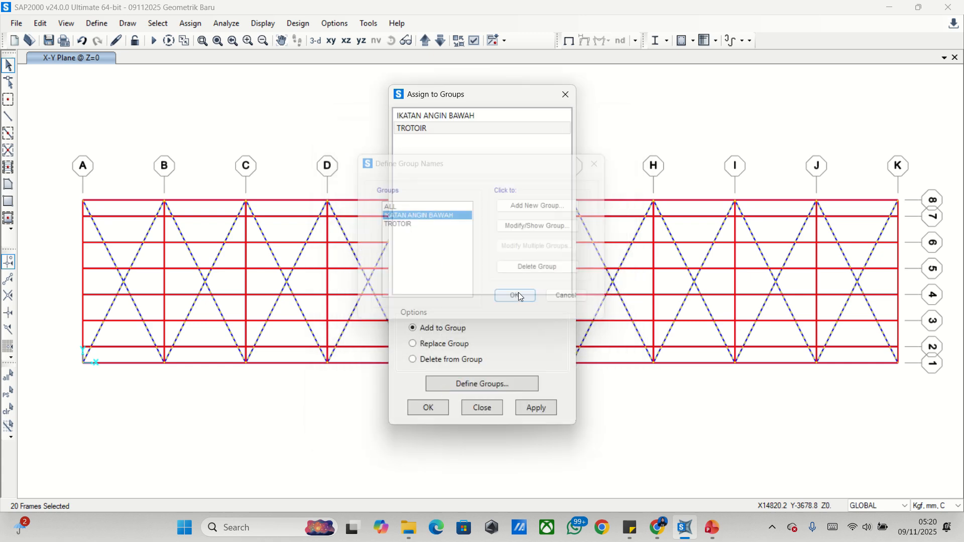
Step: Add the selected diagonal braces to the IKATAN ANGIN BAWAH group
{"action": "left_click", "coordinate": [438, 119]}
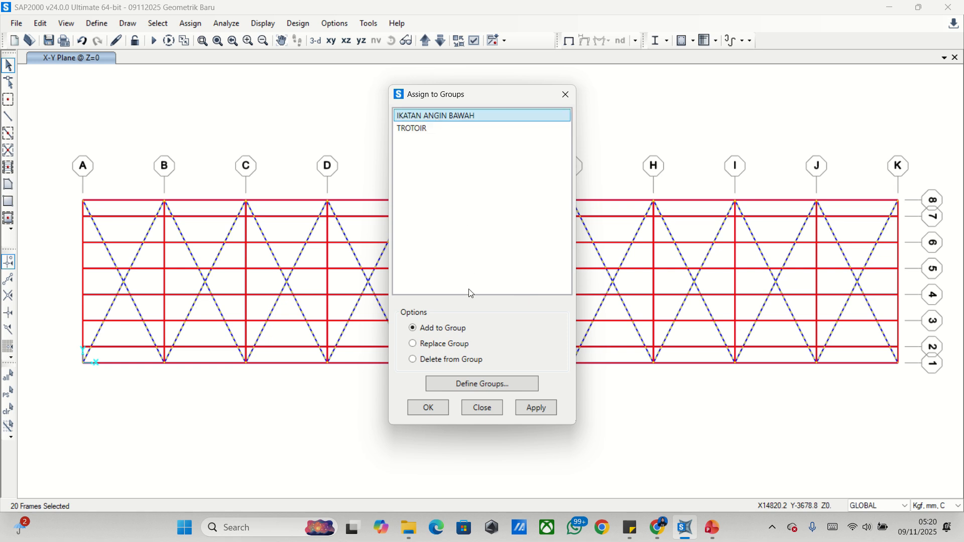
{"action": "left_click", "coordinate": [536, 408]}
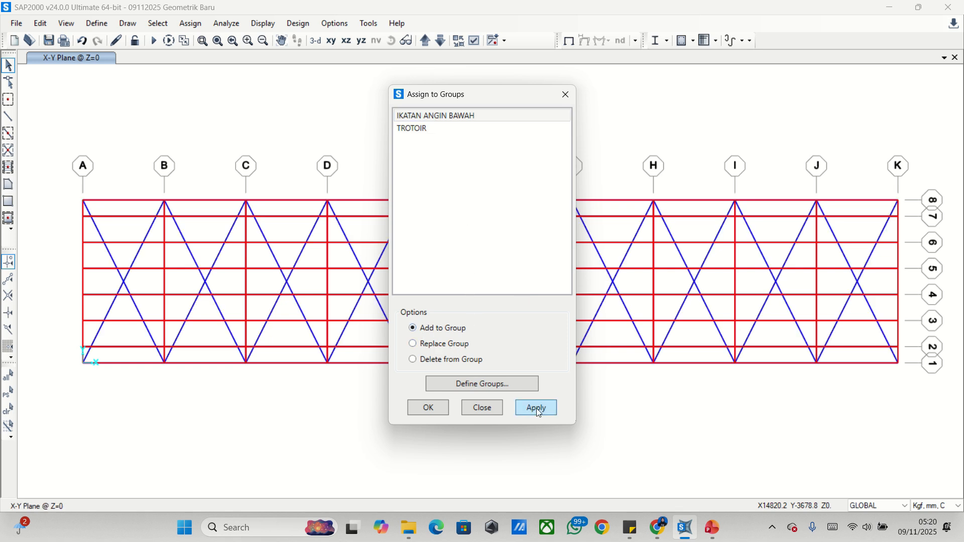
{"action": "left_click", "coordinate": [431, 408]}
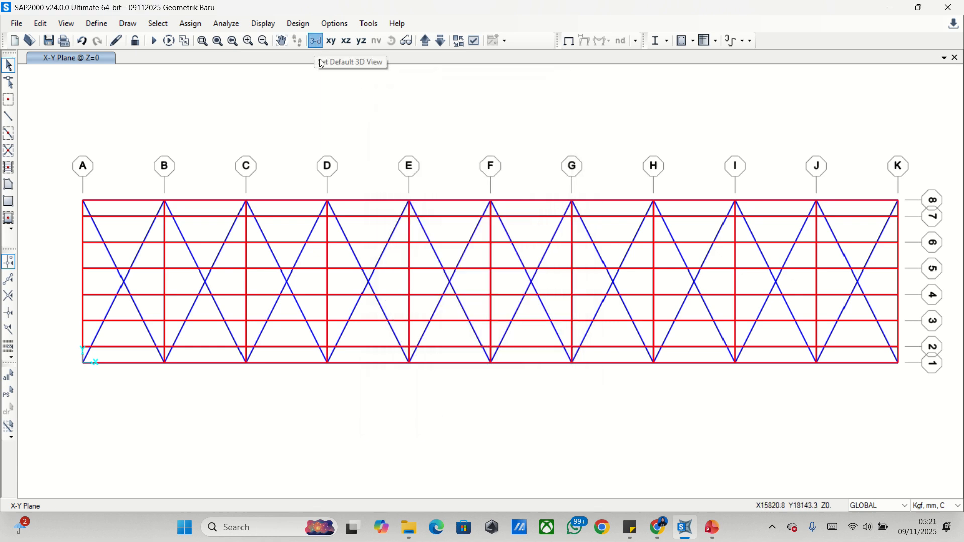
Step: Examine the braced deck in the 3D view from a low angle, including the joint at the origin
{"action": "left_click", "coordinate": [315, 41]}
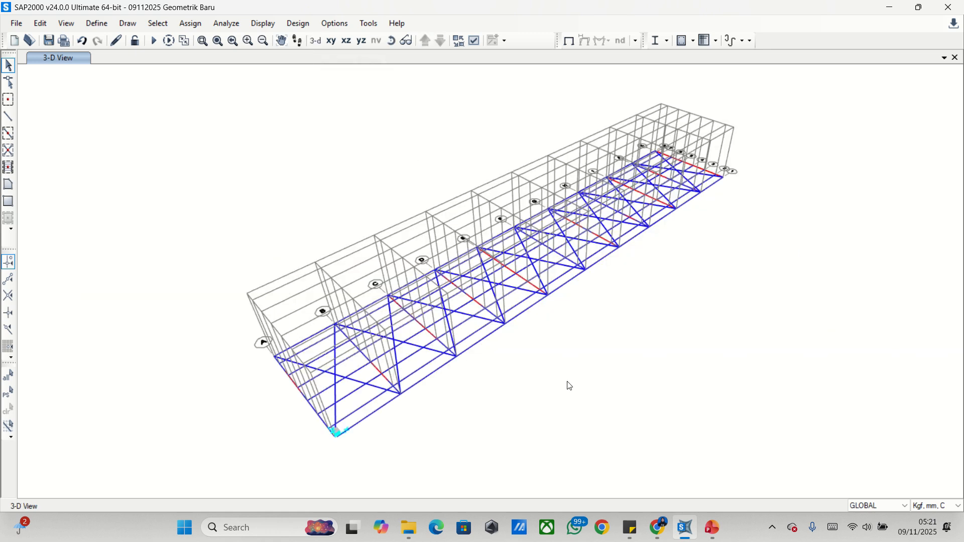
{"action": "left_click", "coordinate": [392, 41]}
{"action": "left_click_drag", "start_coordinate": [500, 294], "coordinate": [477, 251]}
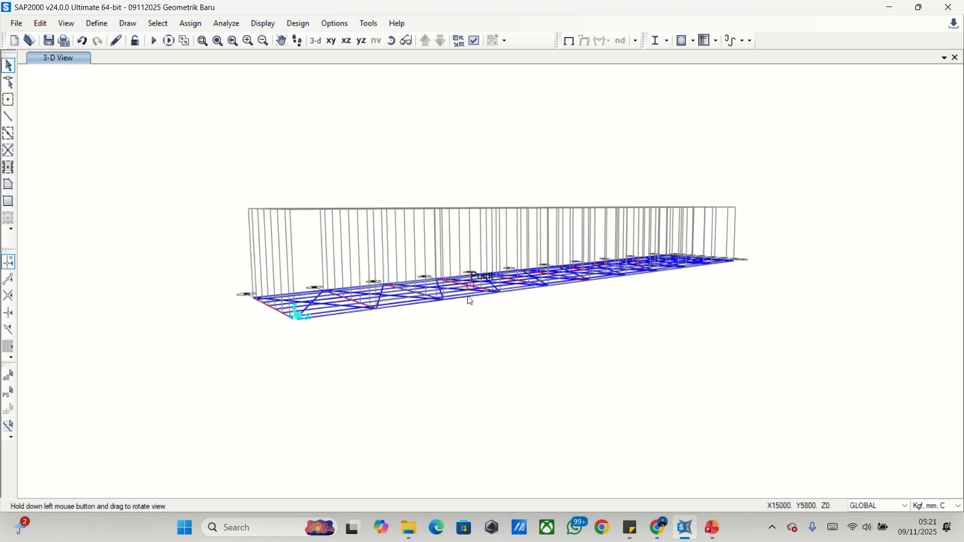
{"action": "scroll", "coordinate": [299, 322], "scroll_direction": "up", "scroll_amount": 5}
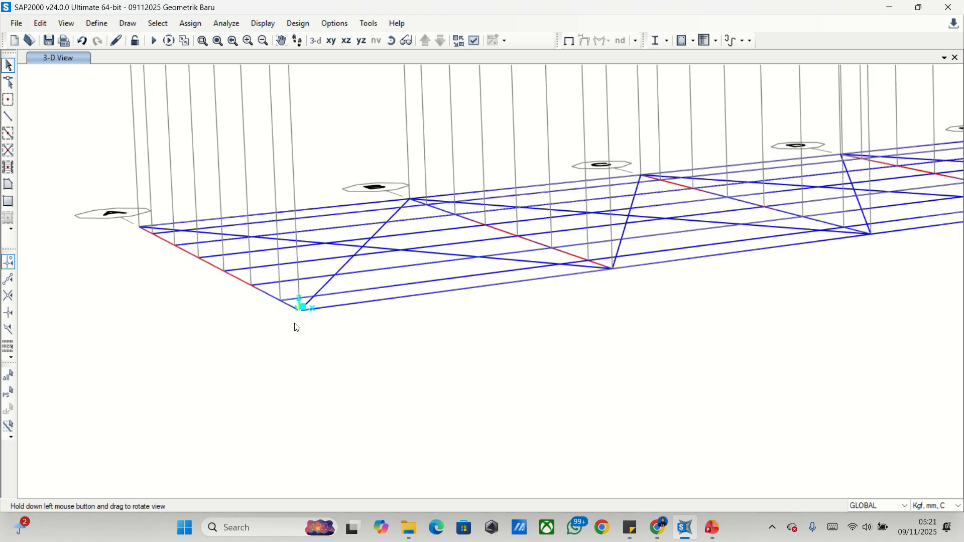
{"action": "scroll", "coordinate": [313, 305], "scroll_direction": "up", "scroll_amount": 3}
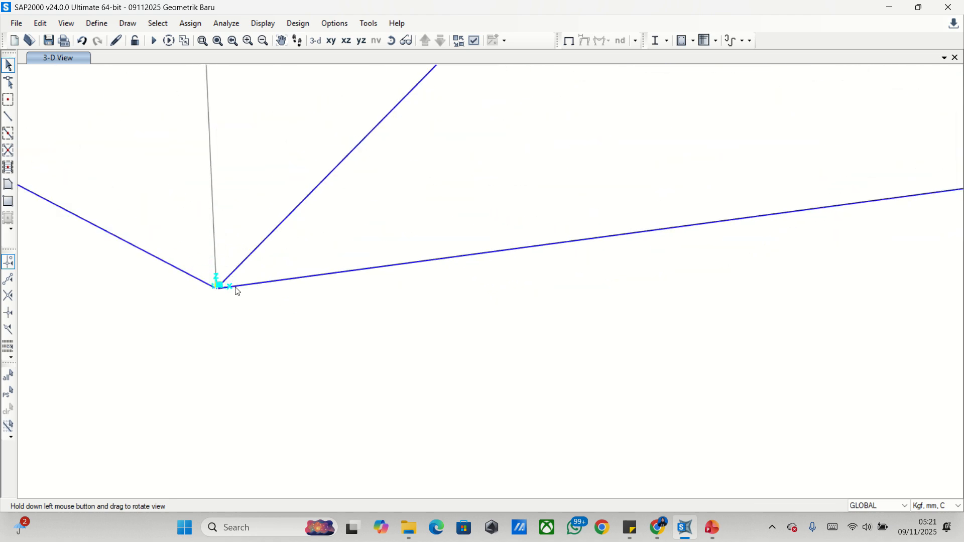
{"action": "middle_click_drag", "start_coordinate": [207, 288], "coordinate": [264, 303]}
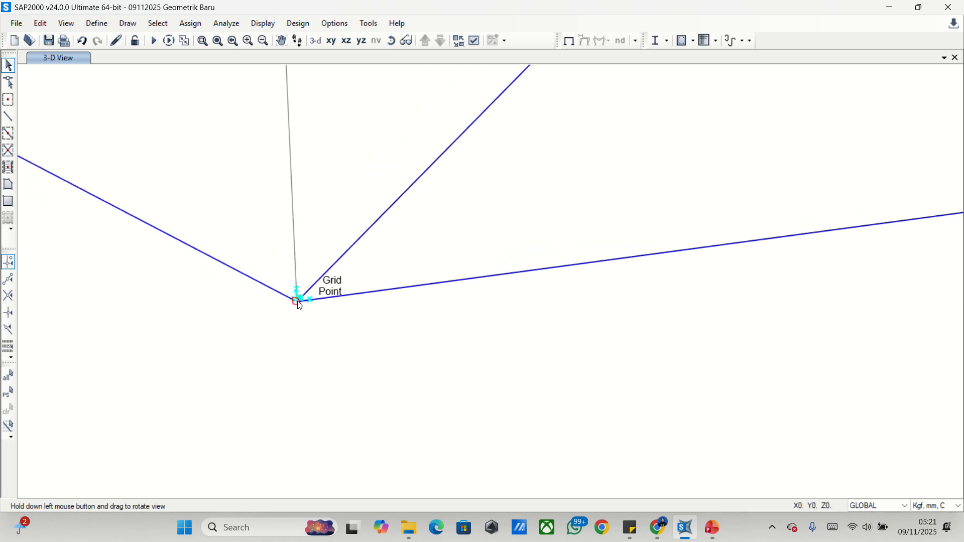
{"action": "scroll", "coordinate": [300, 303], "scroll_direction": "down", "scroll_amount": 5}
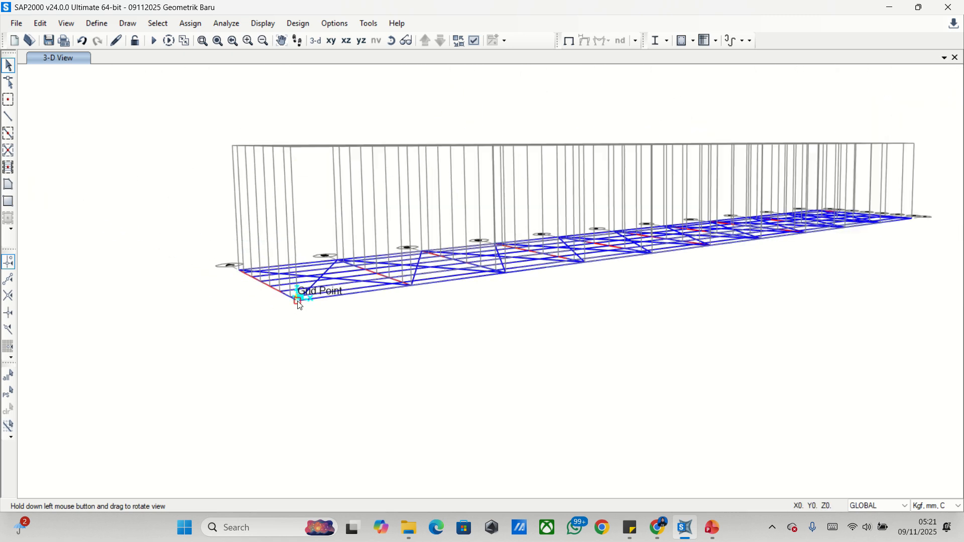
Step: Set the 2D view to the X-Z plane at Y = 0 mm
{"action": "left_click", "coordinate": [70, 24]}
{"action": "left_click", "coordinate": [85, 55]}
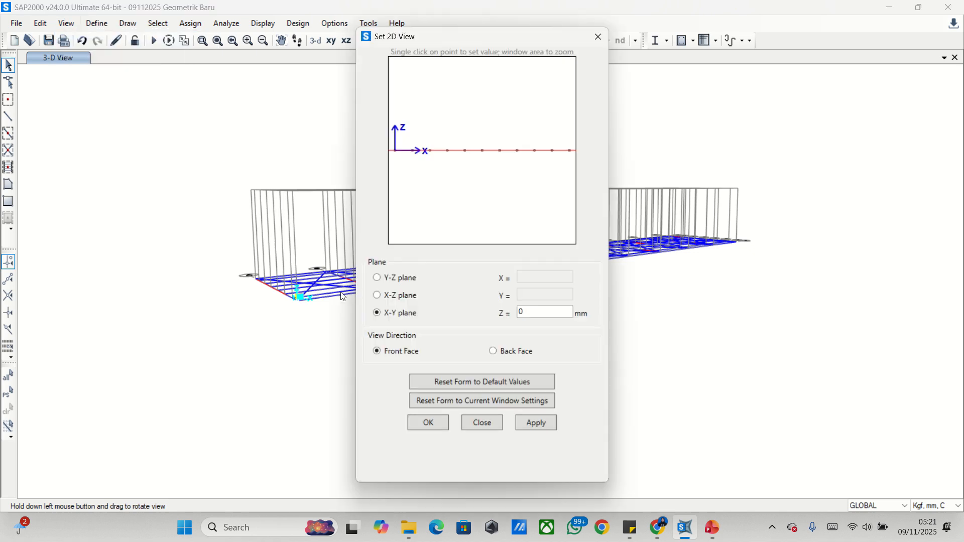
{"action": "left_click", "coordinate": [377, 296]}
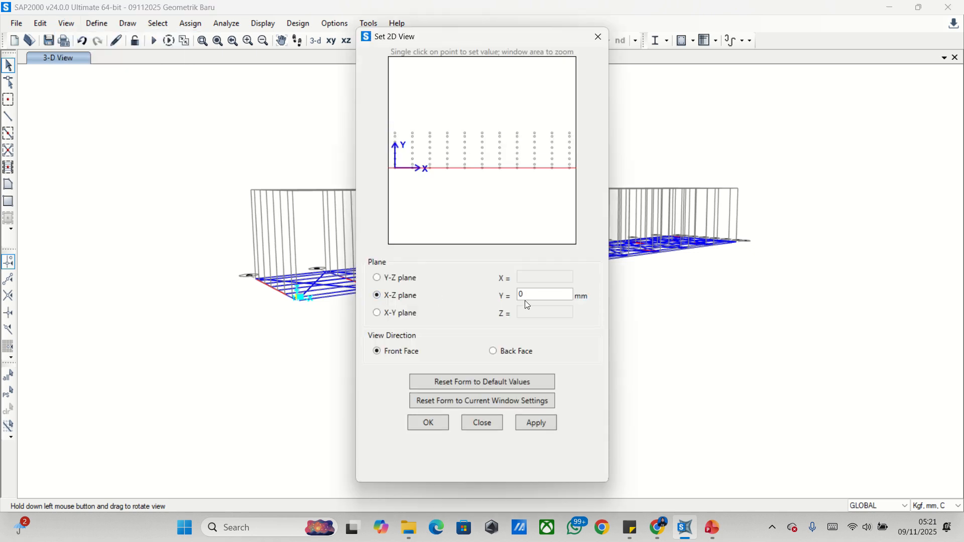
{"action": "left_click", "coordinate": [540, 425]}
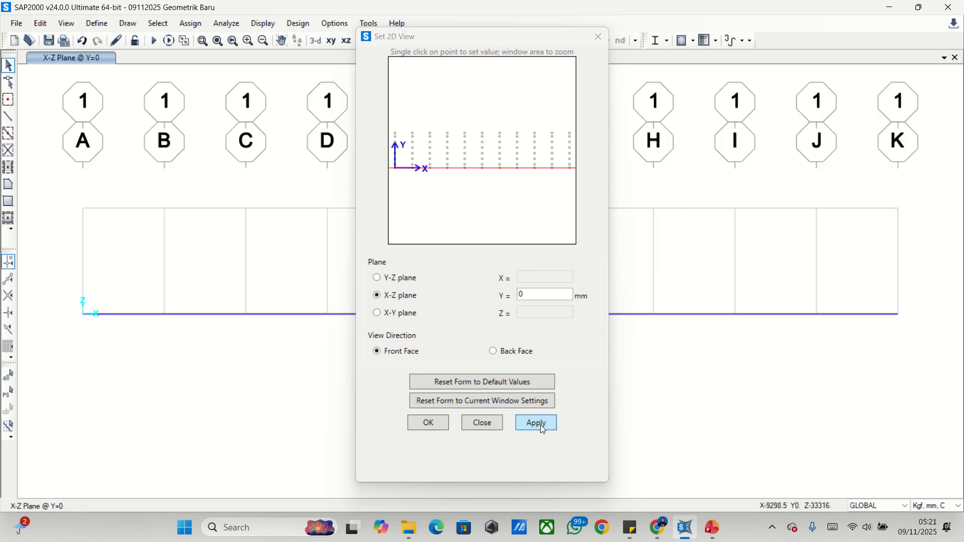
{"action": "left_click", "coordinate": [598, 37]}
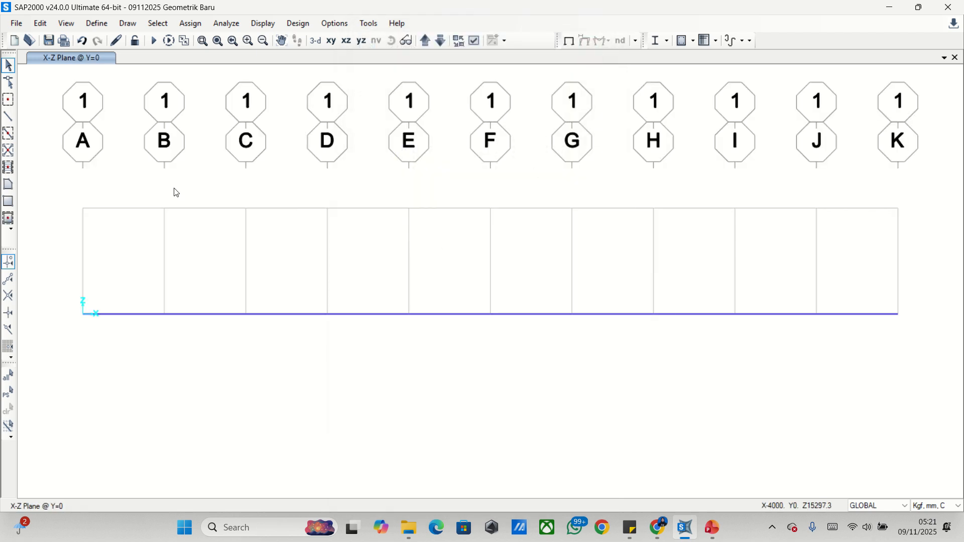
Step: Draw a straight frame with the R. Utama Dia HB 400.400.13... section along the top grid line from A to B, at Z = 6500 mm
{"action": "left_click", "coordinate": [8, 116]}
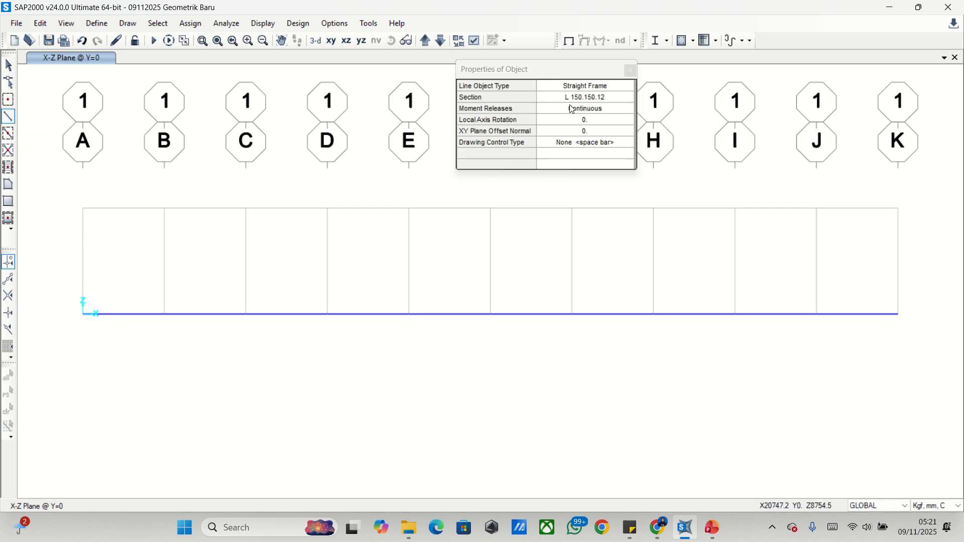
{"action": "left_click", "coordinate": [585, 98]}
{"action": "left_click", "coordinate": [592, 137]}
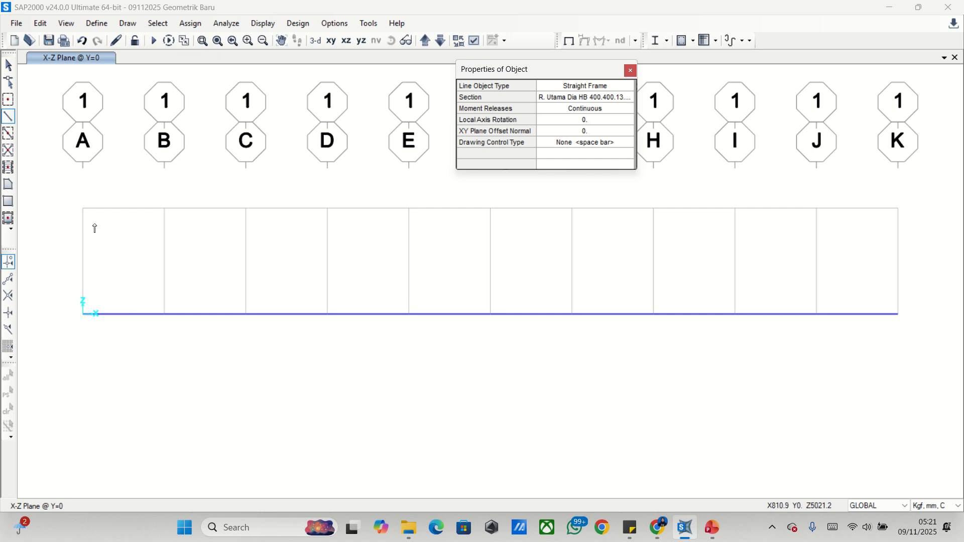
{"action": "scroll", "coordinate": [93, 222], "scroll_direction": "up", "scroll_amount": 2}
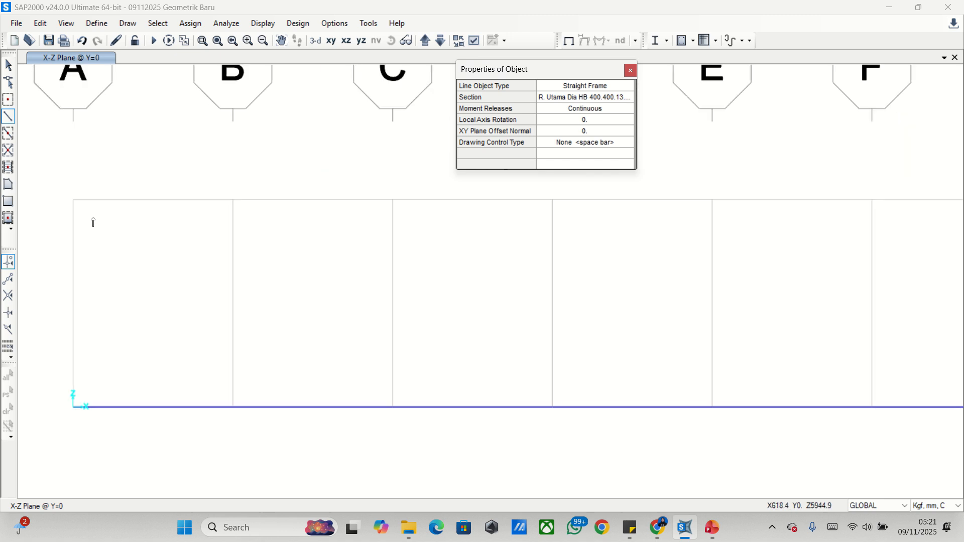
{"action": "left_click", "coordinate": [73, 200]}
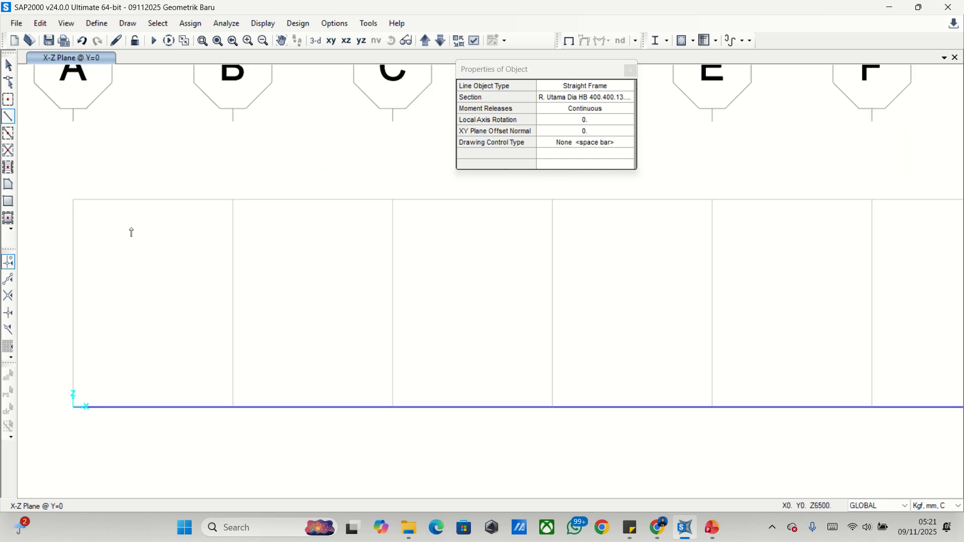
{"action": "left_click", "coordinate": [233, 200]}
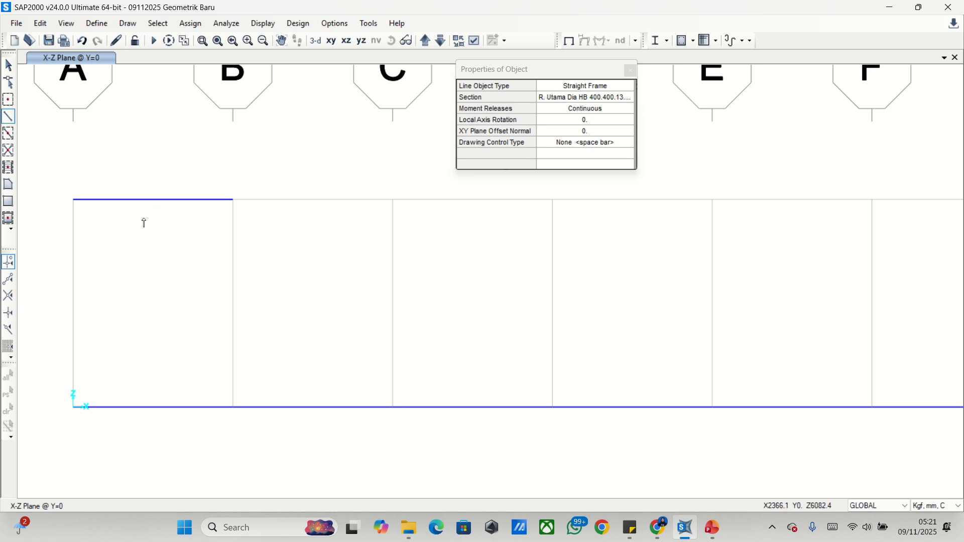
Step: Enable midpoint snapping and draw two diagonals from the base at A to the top member's midpoint and down to the base at B
{"action": "left_click", "coordinate": [9, 280]}
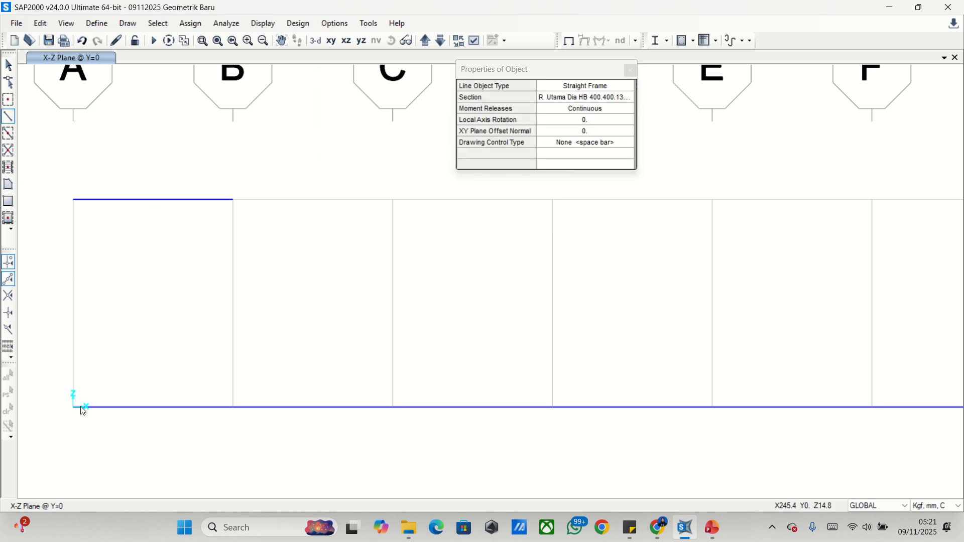
{"action": "left_click", "coordinate": [73, 408]}
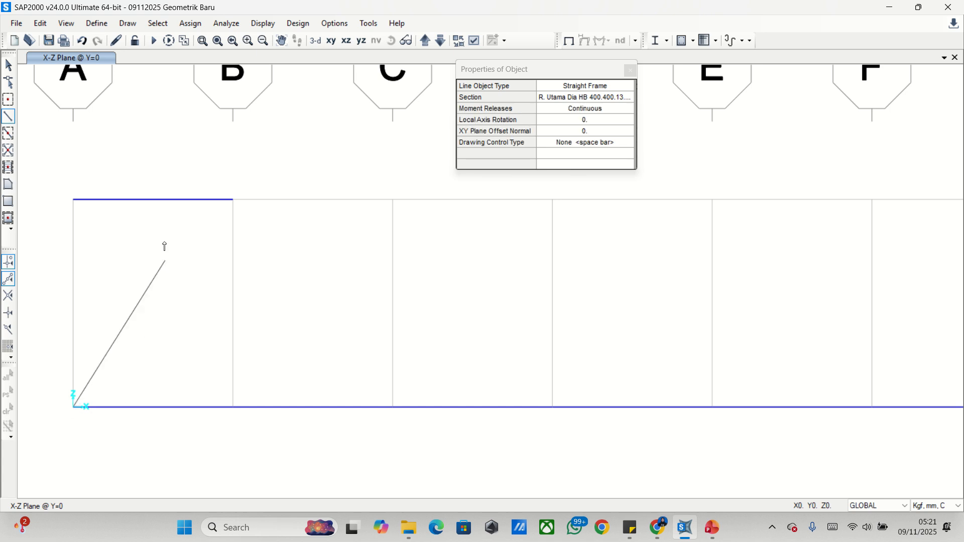
{"action": "left_click", "coordinate": [152, 200]}
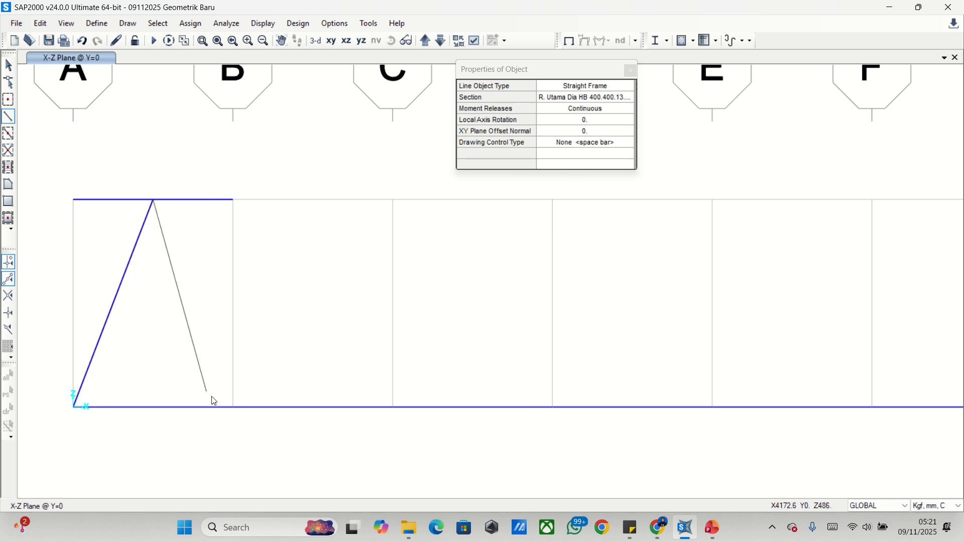
{"action": "left_click", "coordinate": [233, 407]}
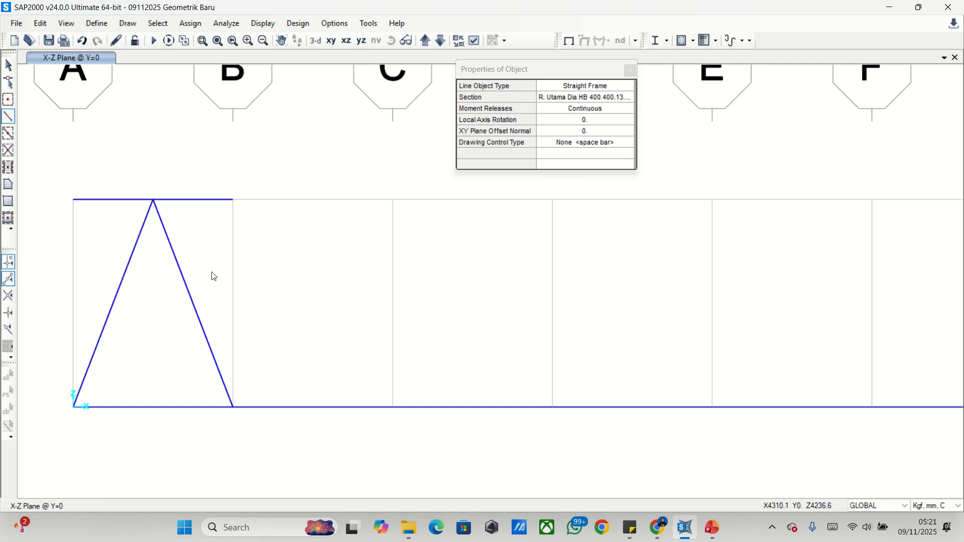
Step: Delete the horizontal top member between grid lines A and B
{"action": "scroll", "coordinate": [214, 276], "scroll_direction": "down", "scroll_amount": 2}
{"action": "key", "text": "Escape"}
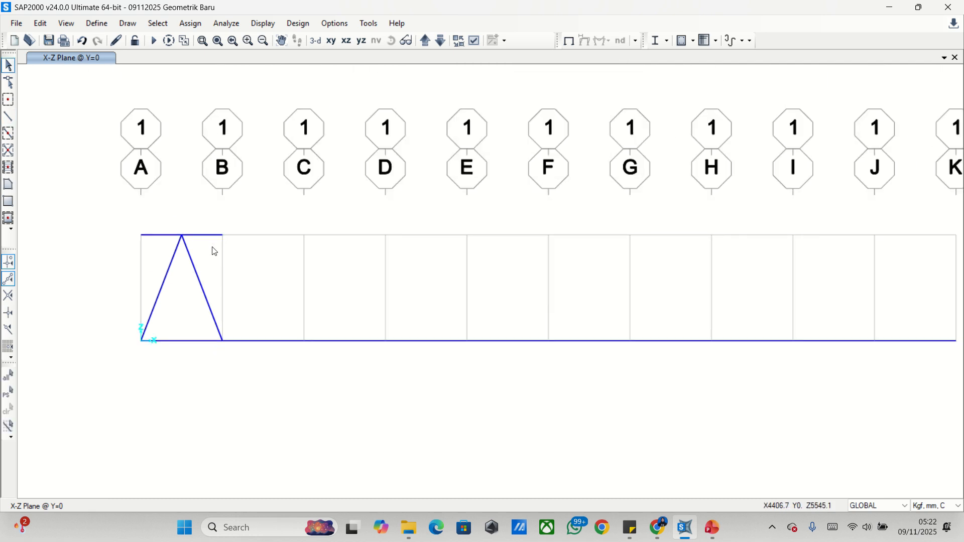
{"action": "left_click_drag", "start_coordinate": [213, 245], "coordinate": [204, 224]}
{"action": "key", "text": "Delete"}
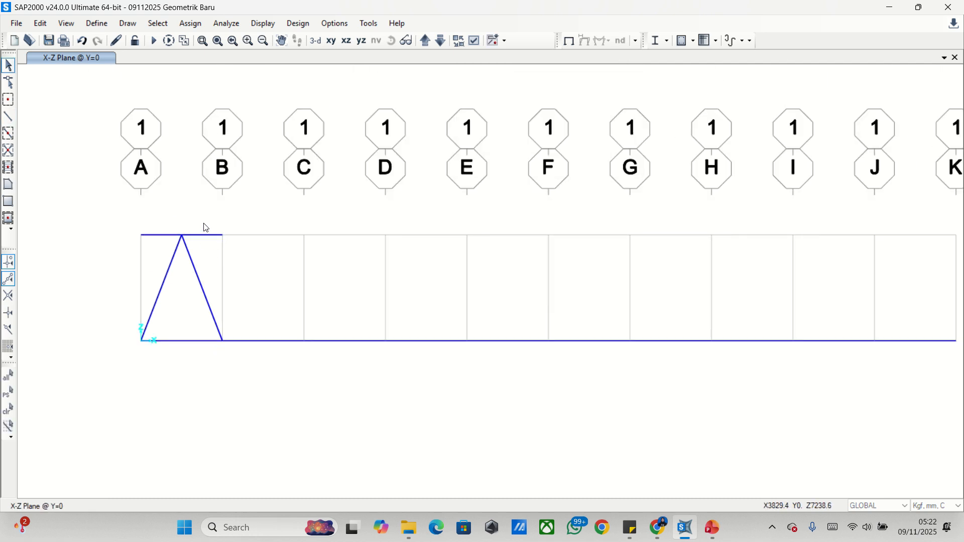
Step: Replicate the two diagonals linearly 9 times with dx 5000 mm, filling all bays up to grid line K
{"action": "left_click_drag", "start_coordinate": [207, 295], "coordinate": [151, 276]}
{"action": "middle_click_drag", "start_coordinate": [547, 338], "coordinate": [465, 371]}
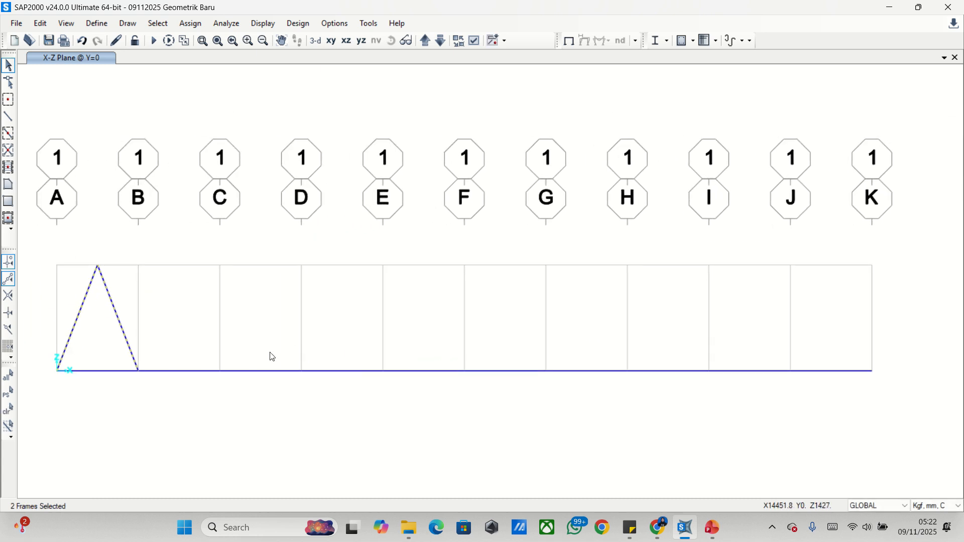
{"action": "key", "text": "ctrl+r"}
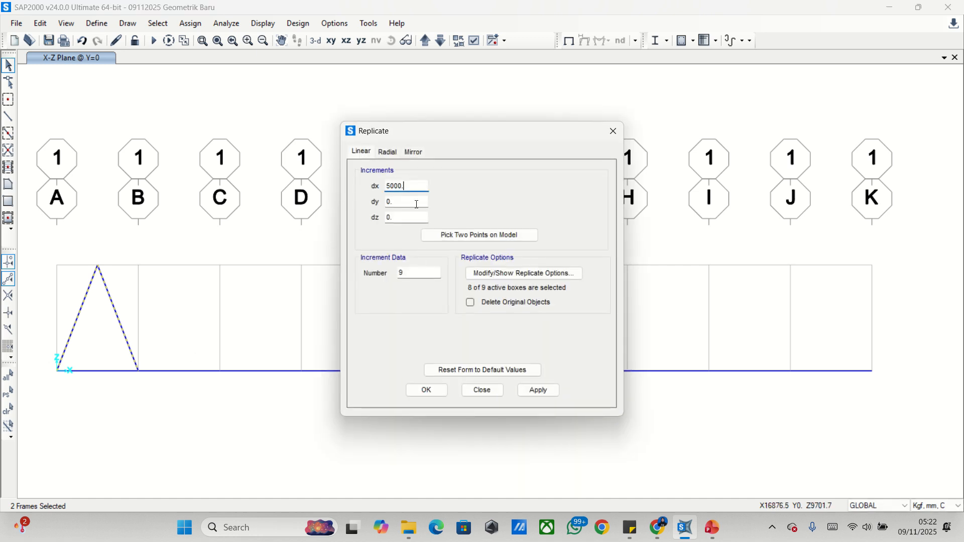
{"action": "left_click", "coordinate": [421, 274]}
{"action": "left_click", "coordinate": [554, 395]}
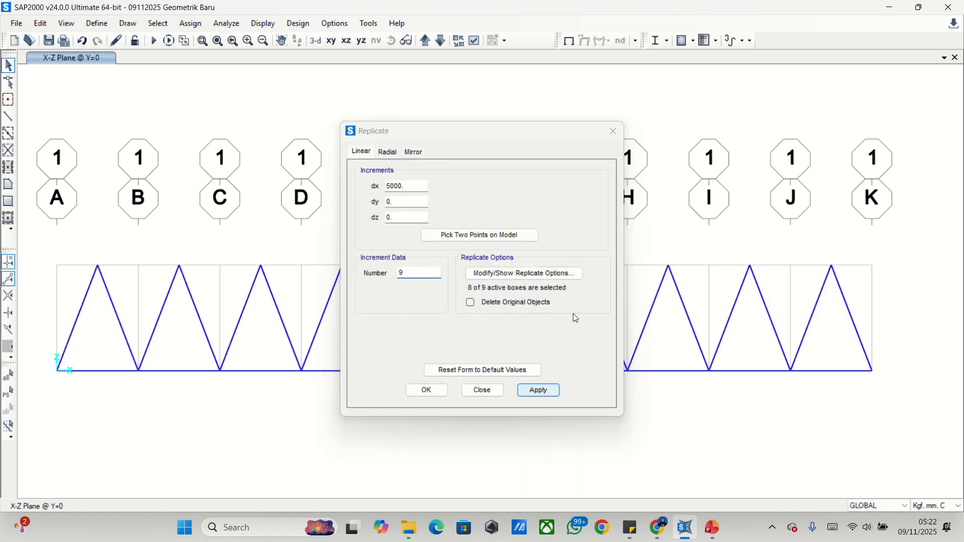
{"action": "left_click", "coordinate": [614, 132]}
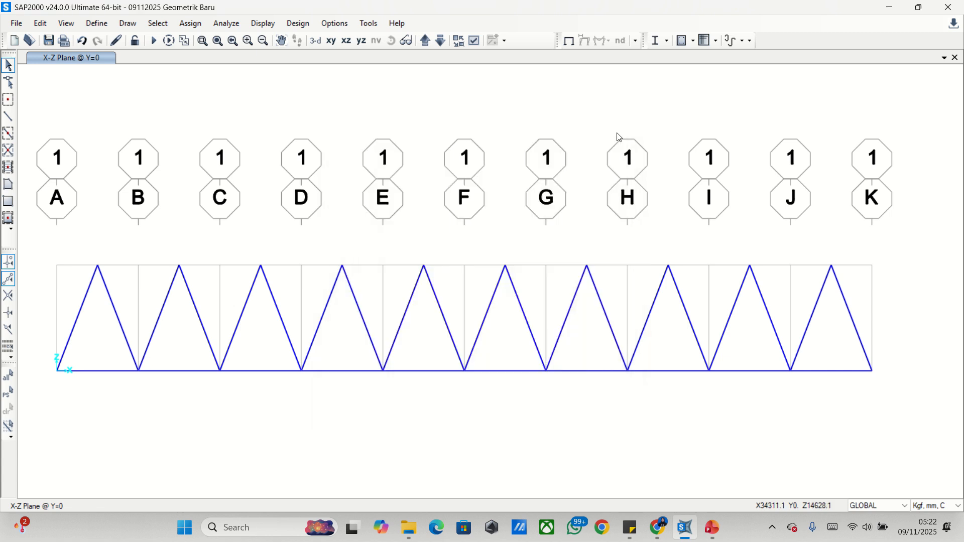
Step: Select all the diagonals of the truss at Y = 0 and switch to the default 3D view
{"action": "scroll", "coordinate": [883, 342], "scroll_direction": "down", "scroll_amount": 2}
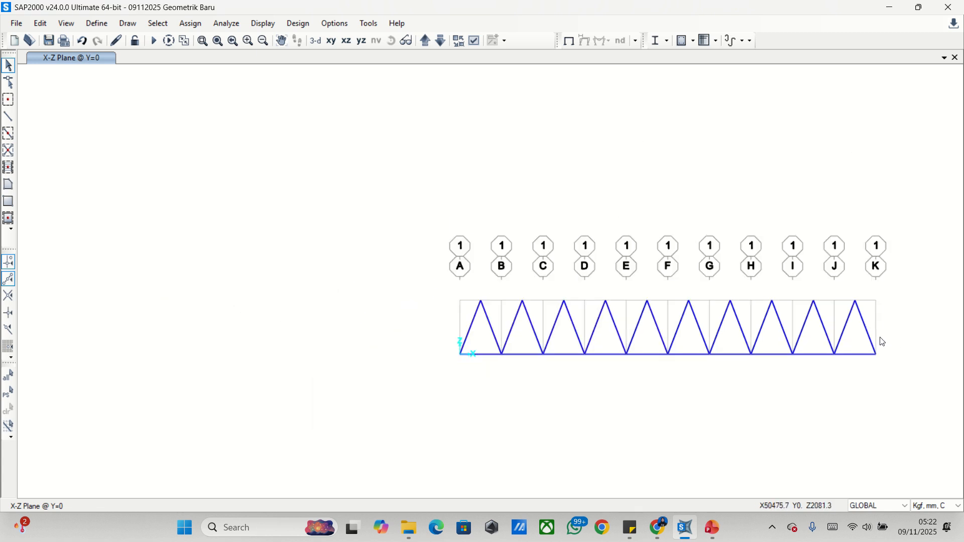
{"action": "scroll", "coordinate": [883, 342], "scroll_direction": "up", "scroll_amount": 2}
{"action": "scroll", "coordinate": [882, 344], "scroll_direction": "down", "scroll_amount": 2}
{"action": "scroll", "coordinate": [882, 344], "scroll_direction": "up", "scroll_amount": 2}
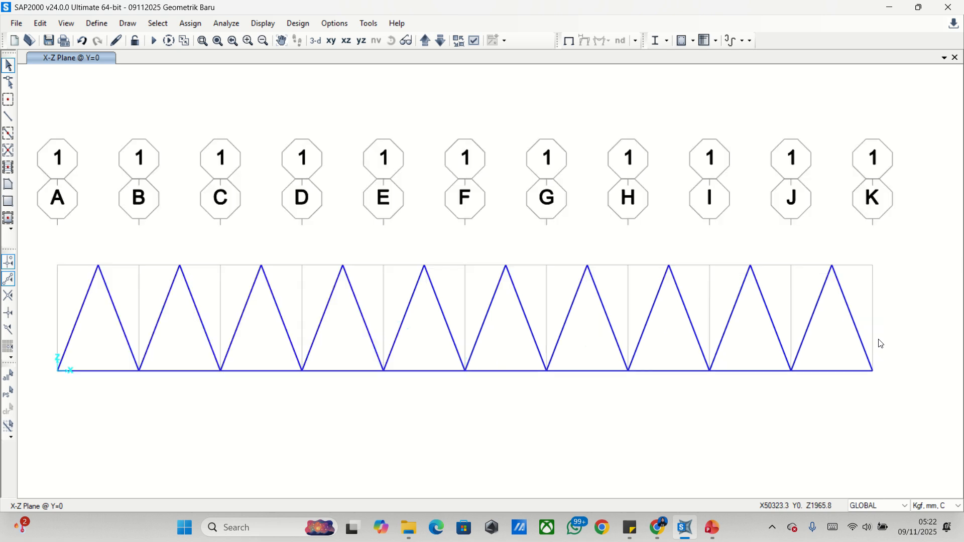
{"action": "middle_click_drag", "start_coordinate": [633, 358], "coordinate": [672, 372]}
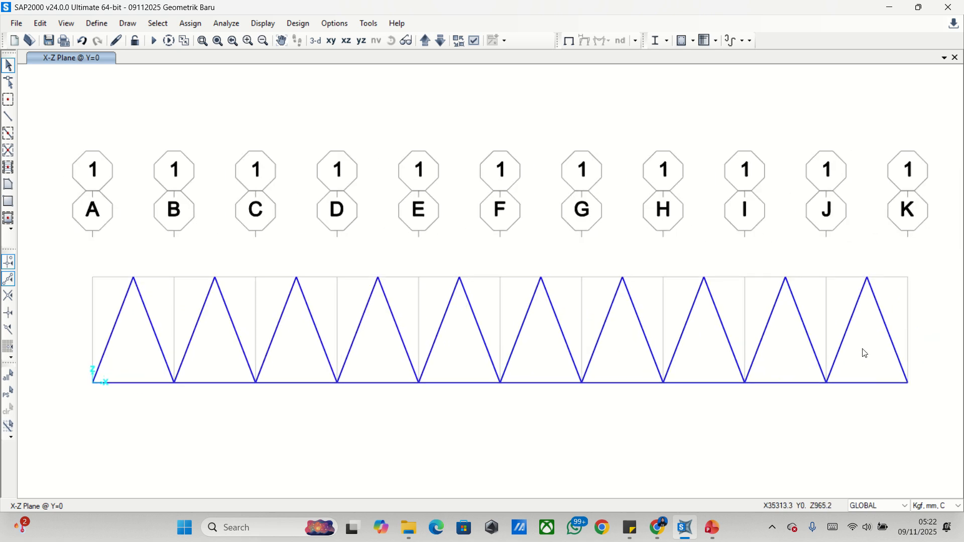
{"action": "left_click_drag", "start_coordinate": [925, 344], "coordinate": [86, 319]}
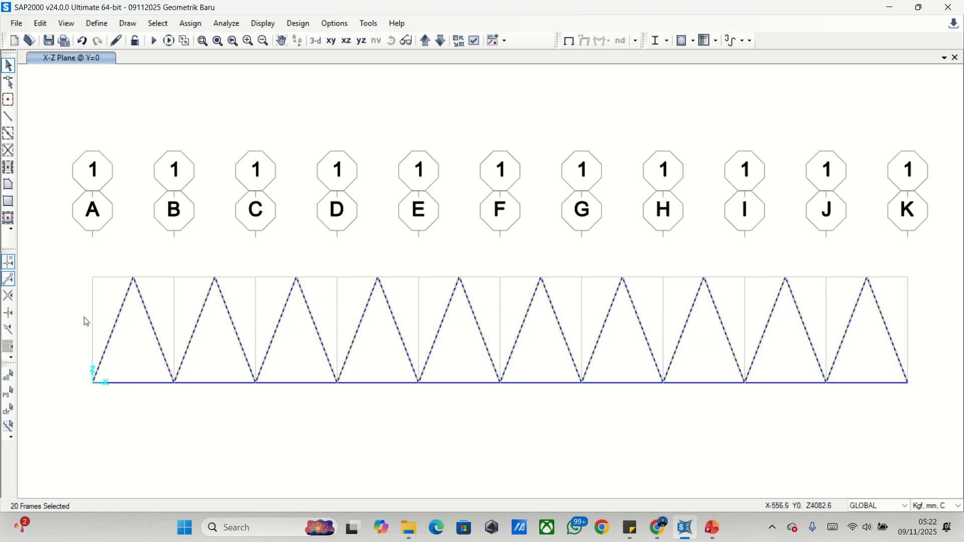
{"action": "left_click", "coordinate": [318, 43]}
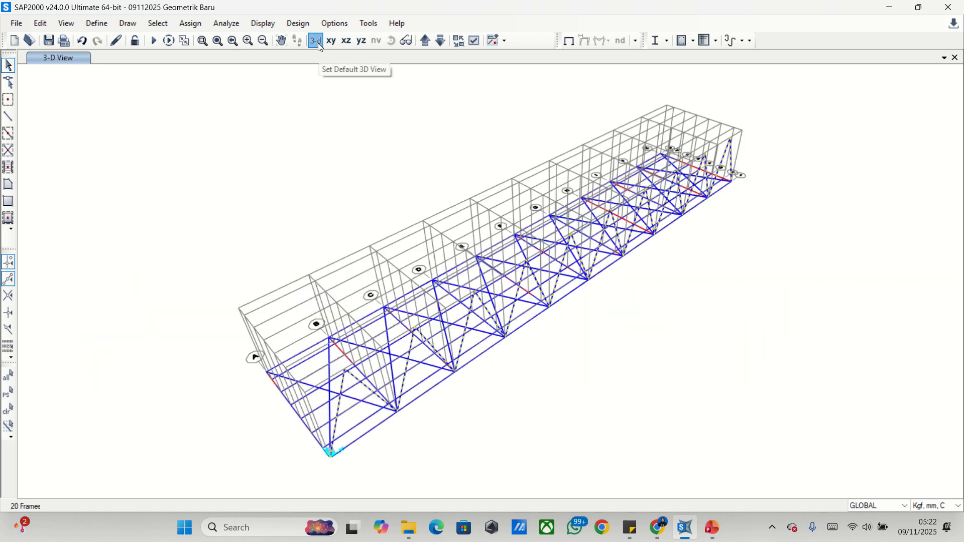
{"action": "scroll", "coordinate": [319, 461], "scroll_direction": "up", "scroll_amount": 5}
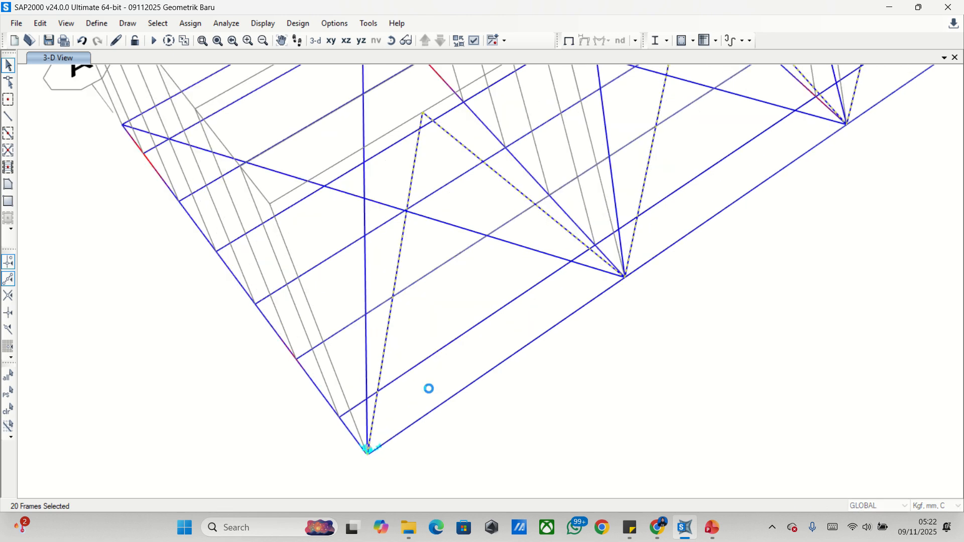
Step: Replicate the selected diagonals once by 10000 mm in Y, picking the origin and the opposite deck corner on grid line A as offset points
{"action": "key", "text": "ctrl+r"}
{"action": "left_click_drag", "start_coordinate": [456, 139], "coordinate": [714, 171]}
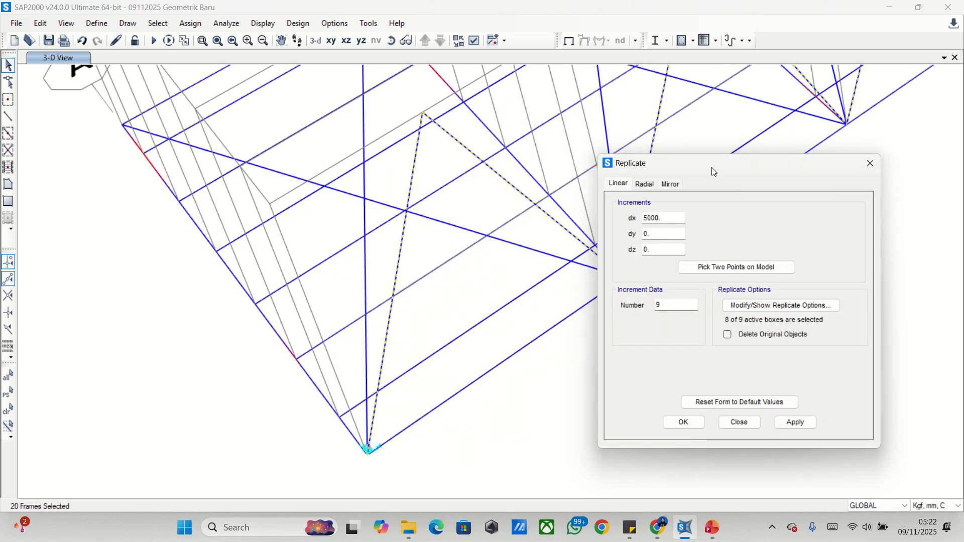
{"action": "left_click_drag", "start_coordinate": [666, 305], "coordinate": [619, 300]}
{"action": "type", "text": "1"}
{"action": "left_click", "coordinate": [676, 218]}
{"action": "left_click", "coordinate": [676, 233]}
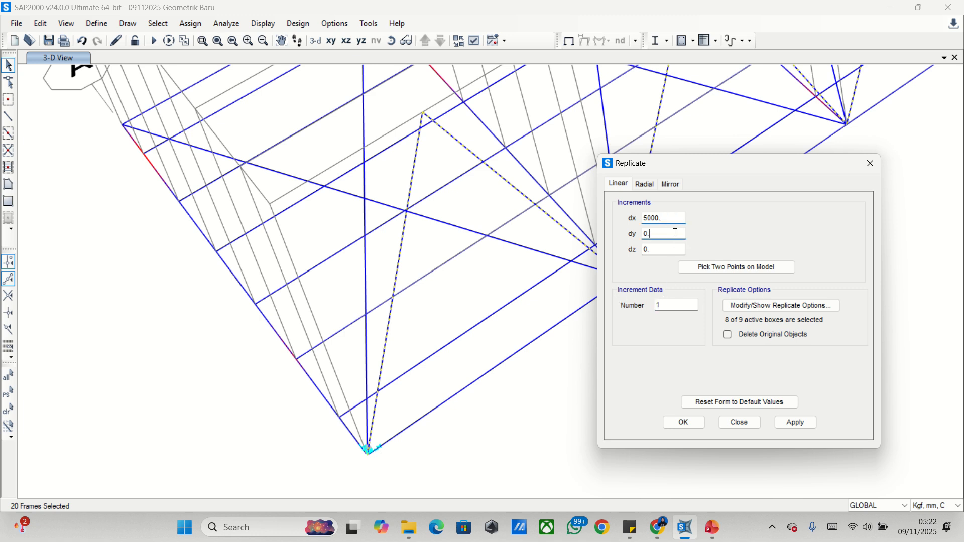
{"action": "left_click", "coordinate": [713, 266]}
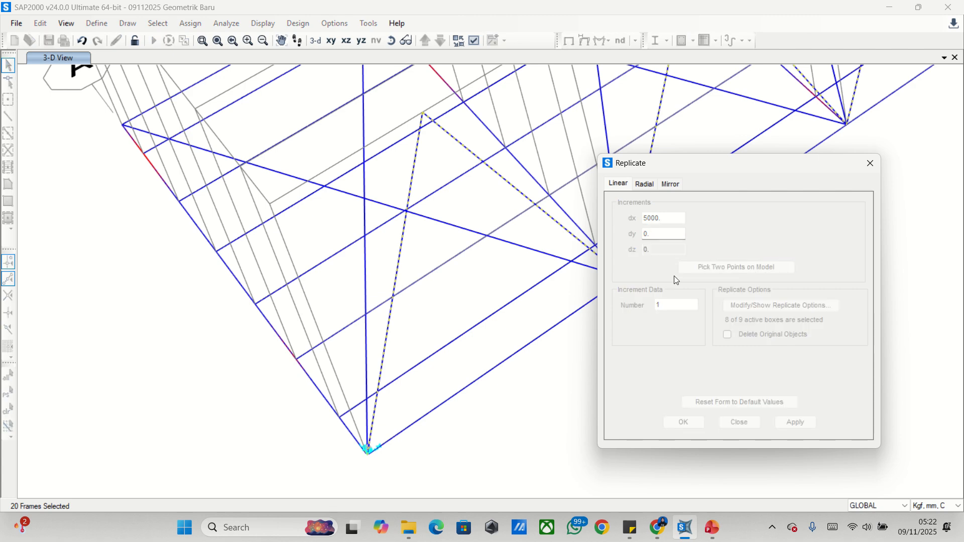
{"action": "left_click", "coordinate": [367, 450]}
{"action": "scroll", "coordinate": [366, 455], "scroll_direction": "down", "scroll_amount": 3}
{"action": "scroll", "coordinate": [290, 323], "scroll_direction": "up", "scroll_amount": 3}
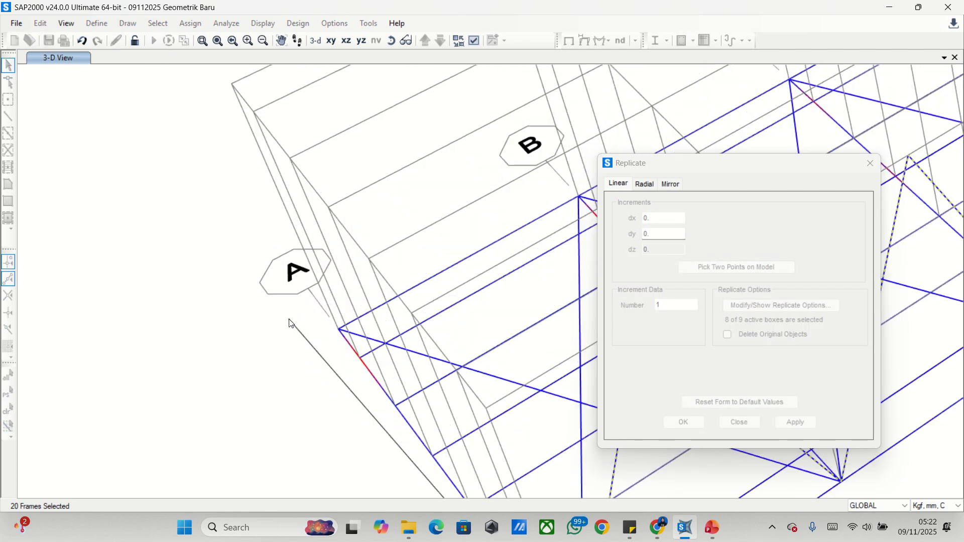
{"action": "scroll", "coordinate": [290, 322], "scroll_direction": "up", "scroll_amount": 2}
{"action": "left_click", "coordinate": [479, 354]}
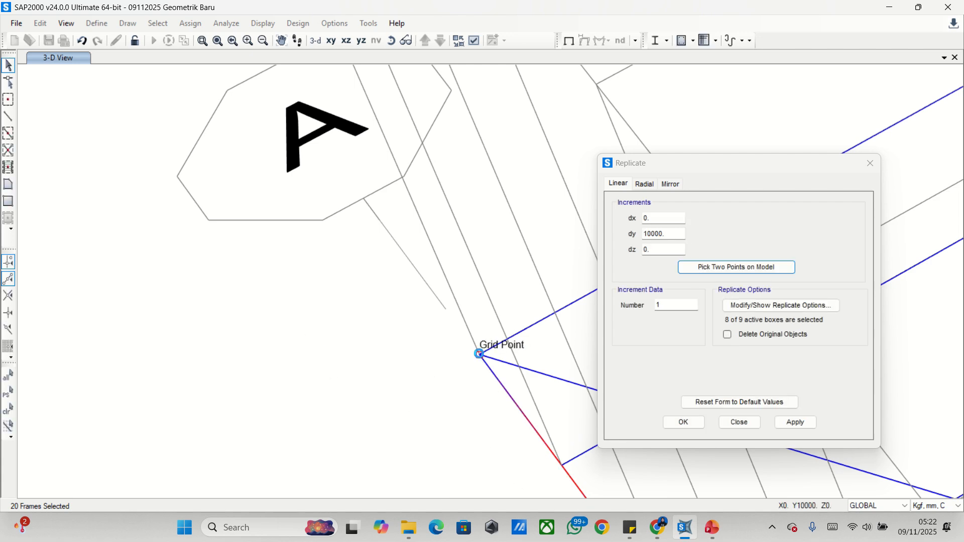
{"action": "left_click", "coordinate": [786, 426]}
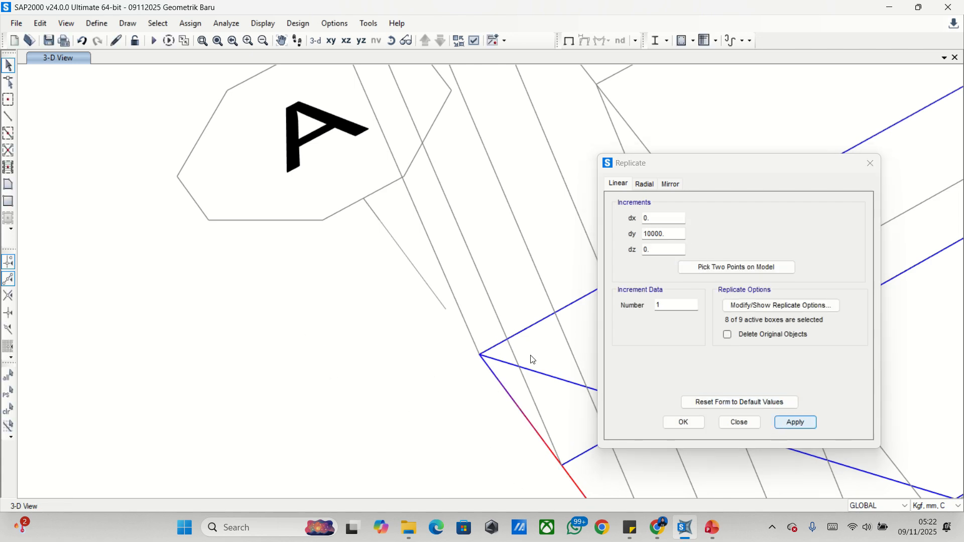
{"action": "scroll", "coordinate": [417, 281], "scroll_direction": "down", "scroll_amount": 5}
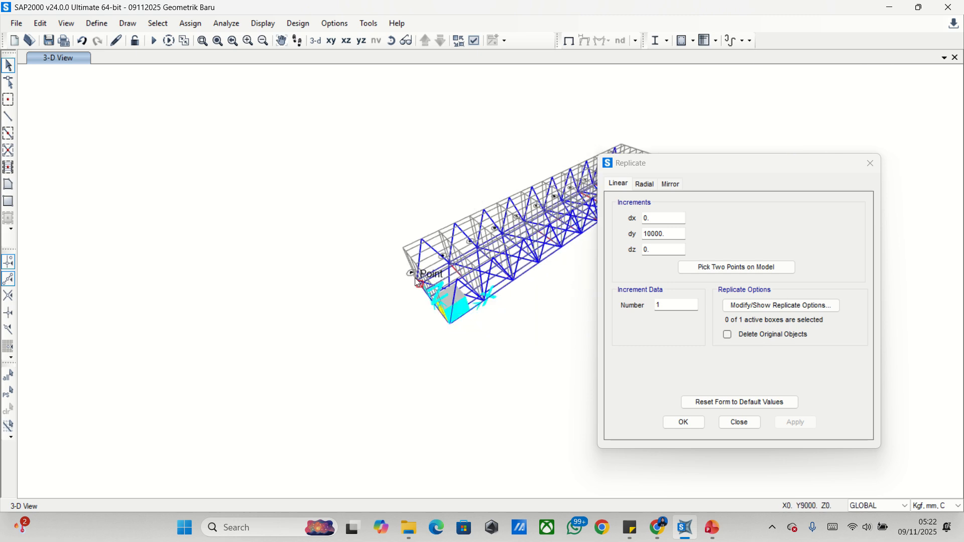
{"action": "middle_click_drag", "start_coordinate": [415, 278], "coordinate": [335, 329]}
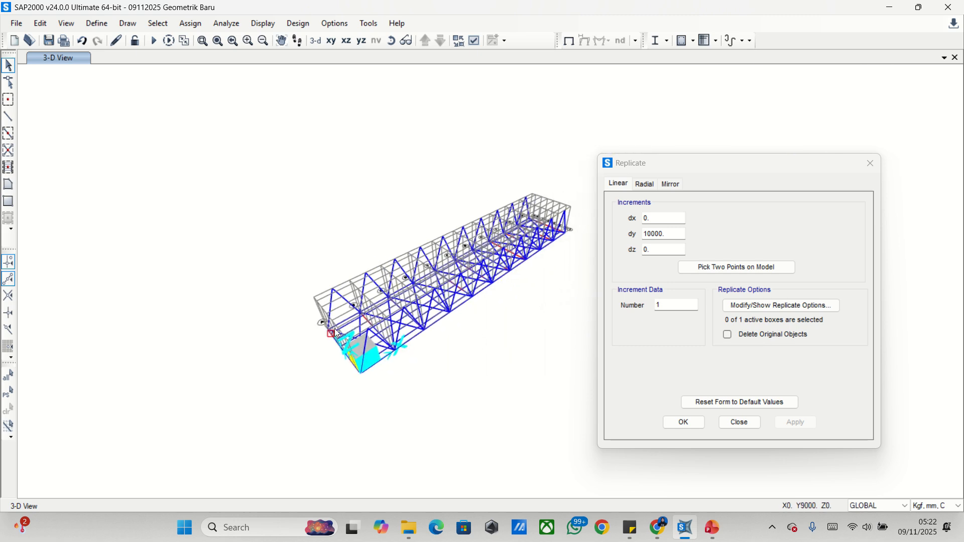
{"action": "left_click", "coordinate": [697, 426]}
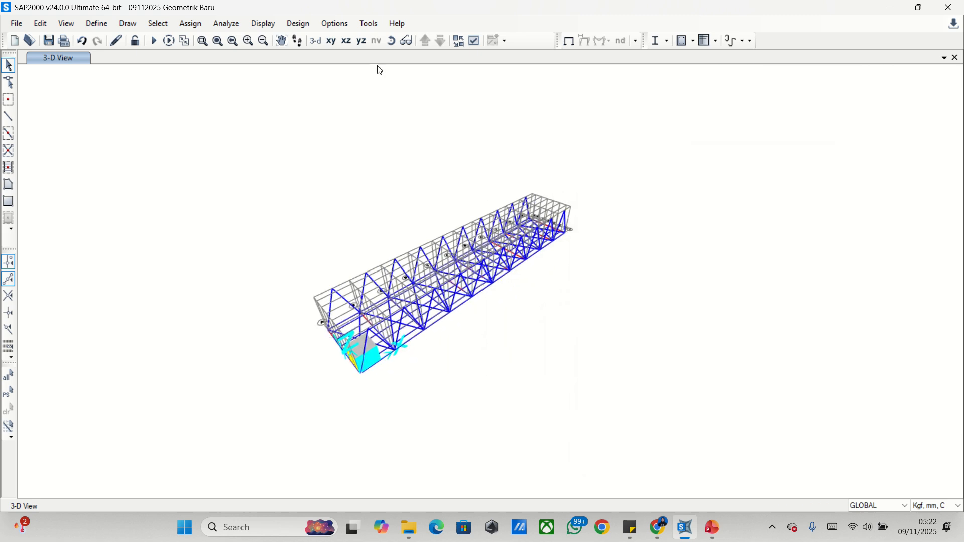
Step: Hide the KRB SBY grid in all windows so only the bridge members remain displayed
{"action": "left_click", "coordinate": [392, 40]}
{"action": "left_click_drag", "start_coordinate": [407, 339], "coordinate": [218, 342]}
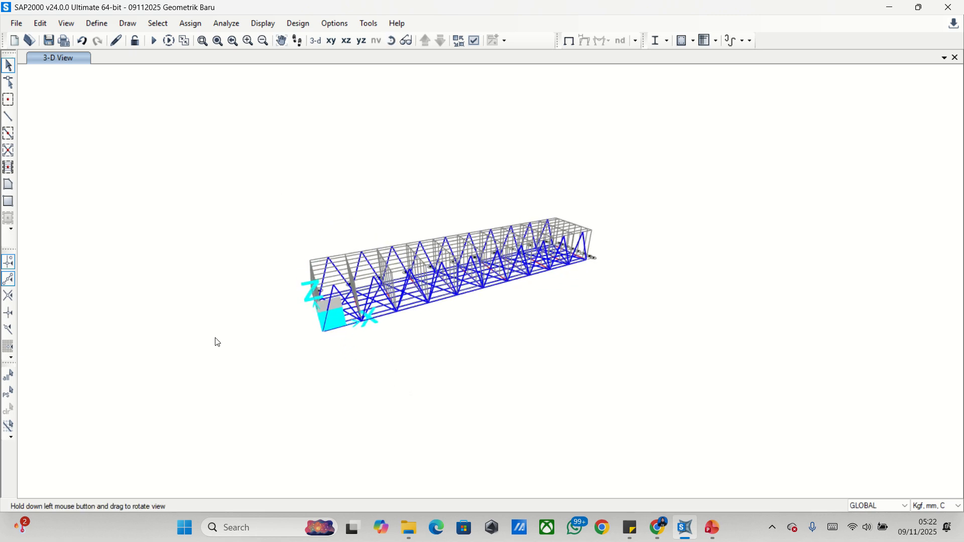
{"action": "scroll", "coordinate": [373, 305], "scroll_direction": "up", "scroll_amount": 3}
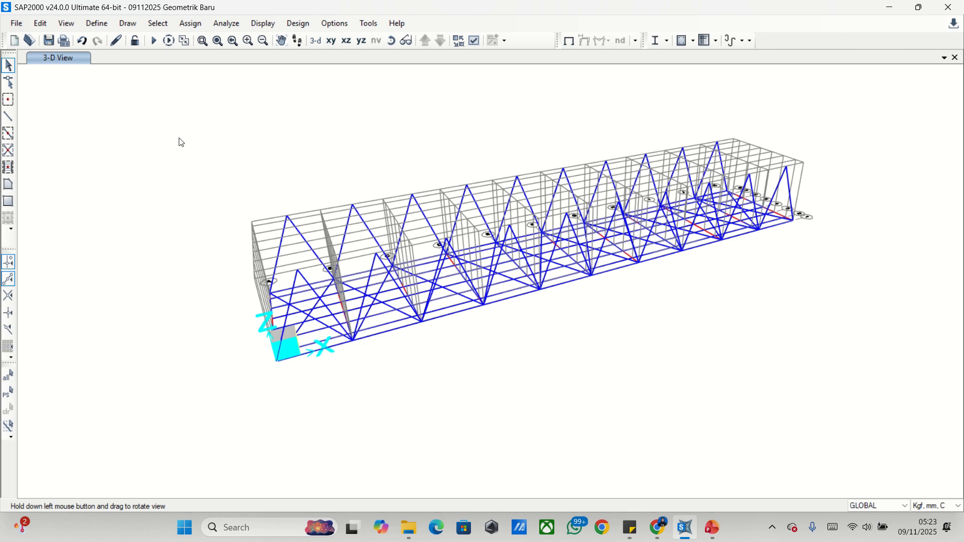
{"action": "left_click", "coordinate": [67, 24]}
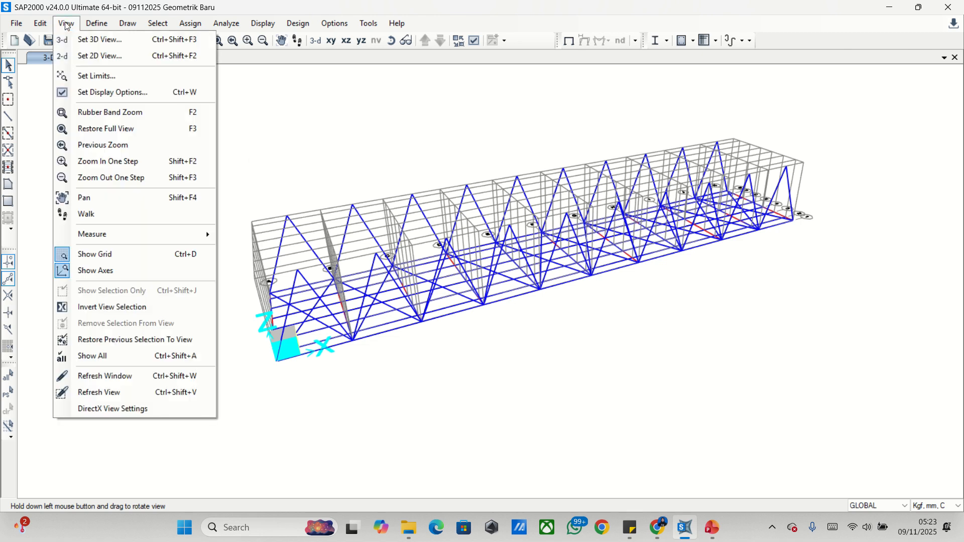
{"action": "left_click", "coordinate": [94, 255]}
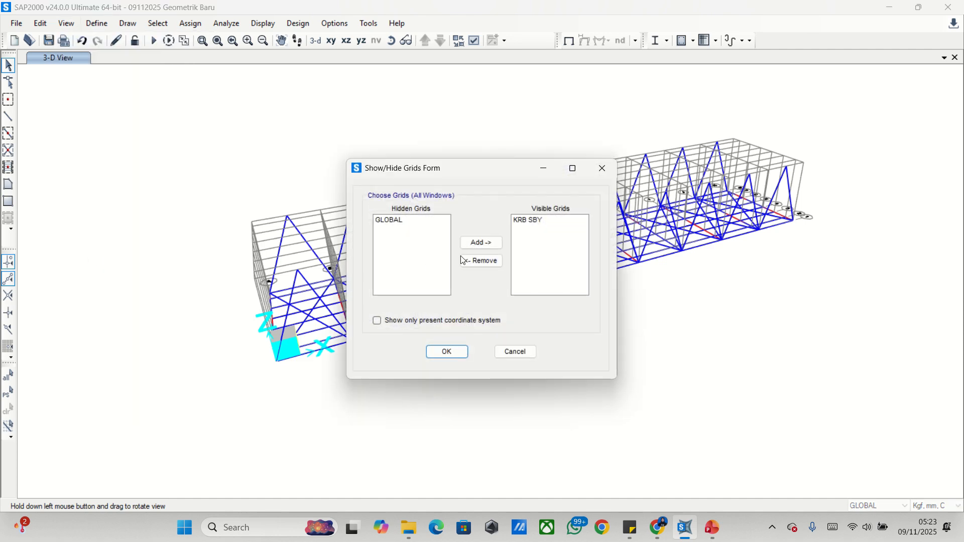
{"action": "left_click", "coordinate": [532, 221]}
{"action": "left_click", "coordinate": [472, 260]}
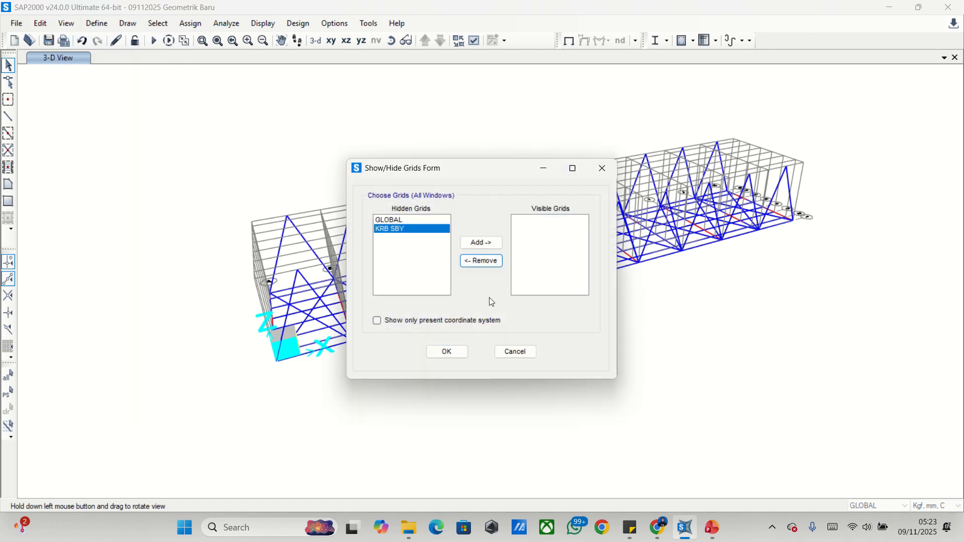
{"action": "left_click", "coordinate": [452, 352]}
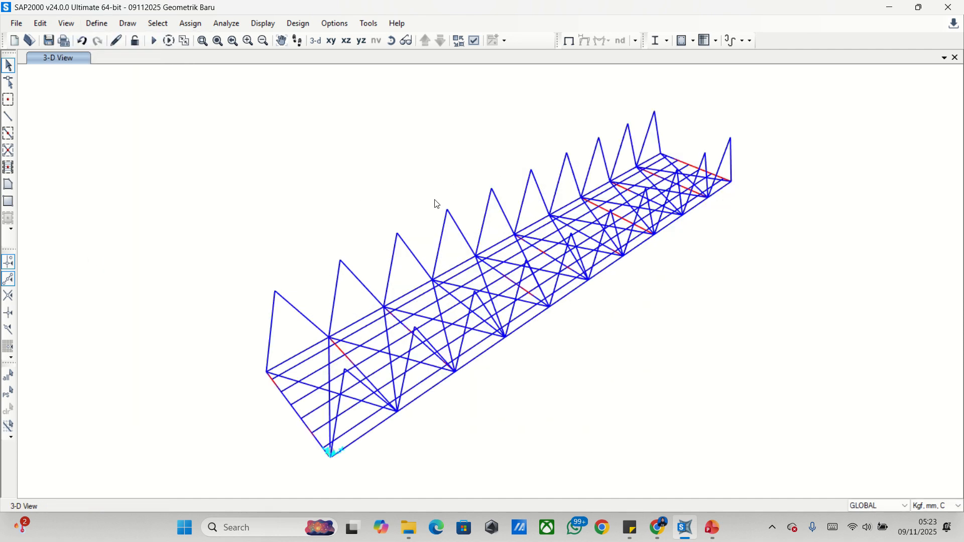
{"action": "left_click", "coordinate": [391, 40]}
{"action": "left_click_drag", "start_coordinate": [381, 261], "coordinate": [412, 222]}
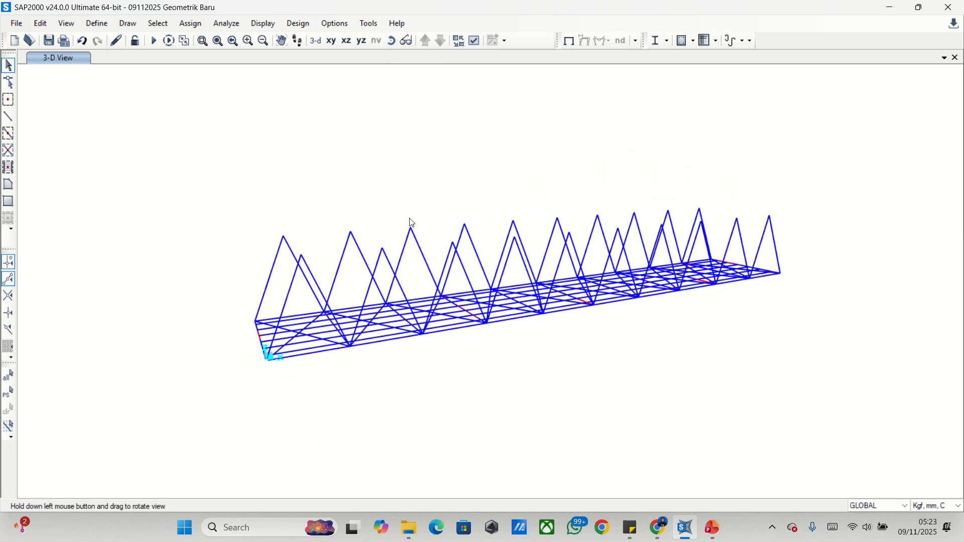
{"action": "scroll", "coordinate": [285, 251], "scroll_direction": "up", "scroll_amount": 2}
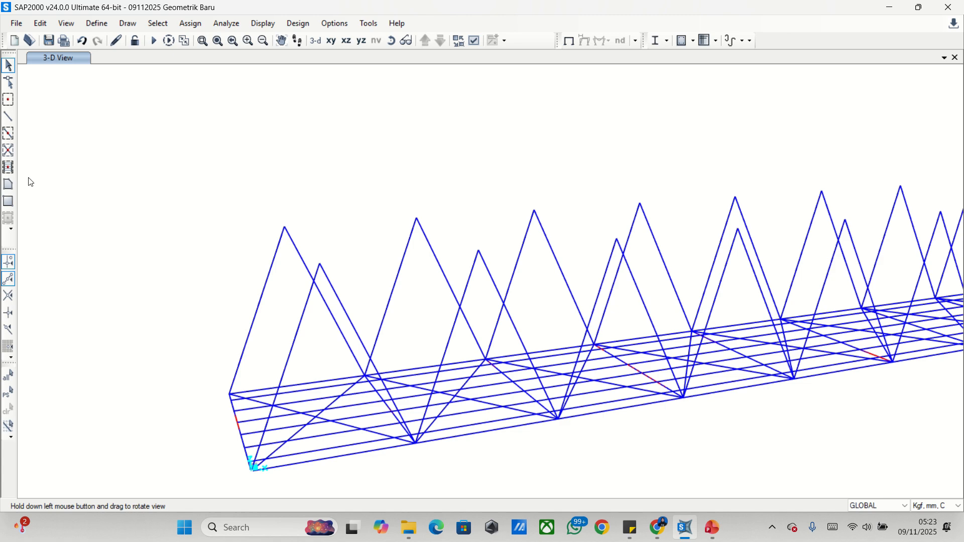
{"action": "left_click", "coordinate": [8, 116]}
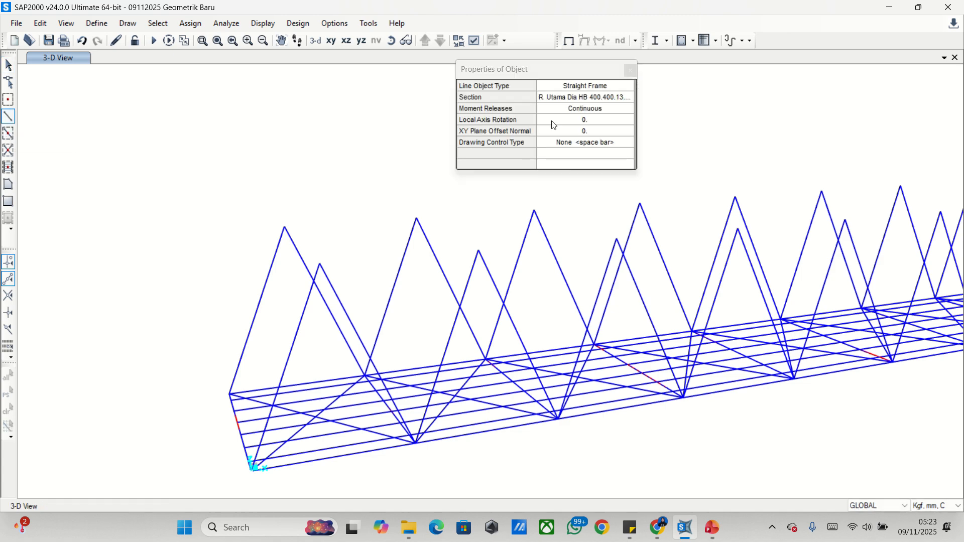
{"action": "left_click", "coordinate": [571, 98]}
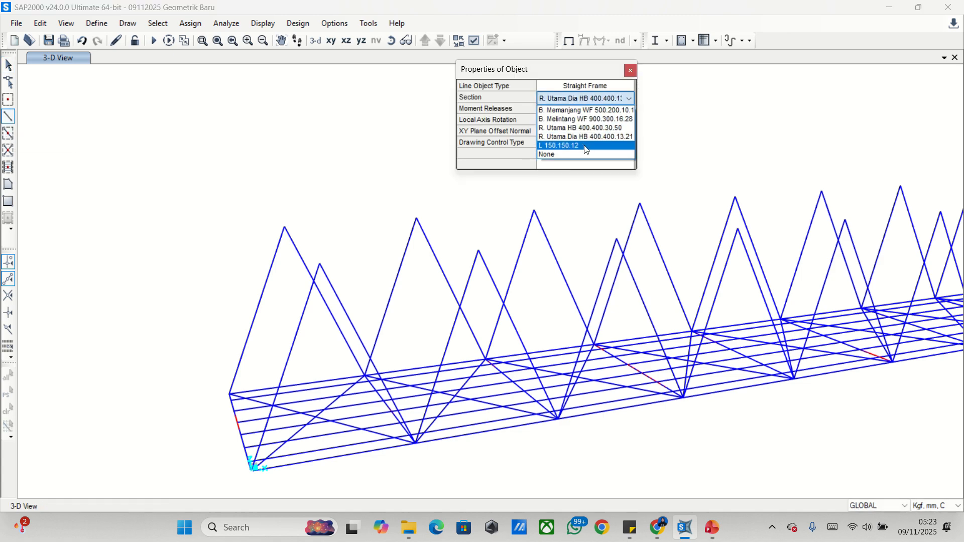
{"action": "left_click", "coordinate": [565, 94]}
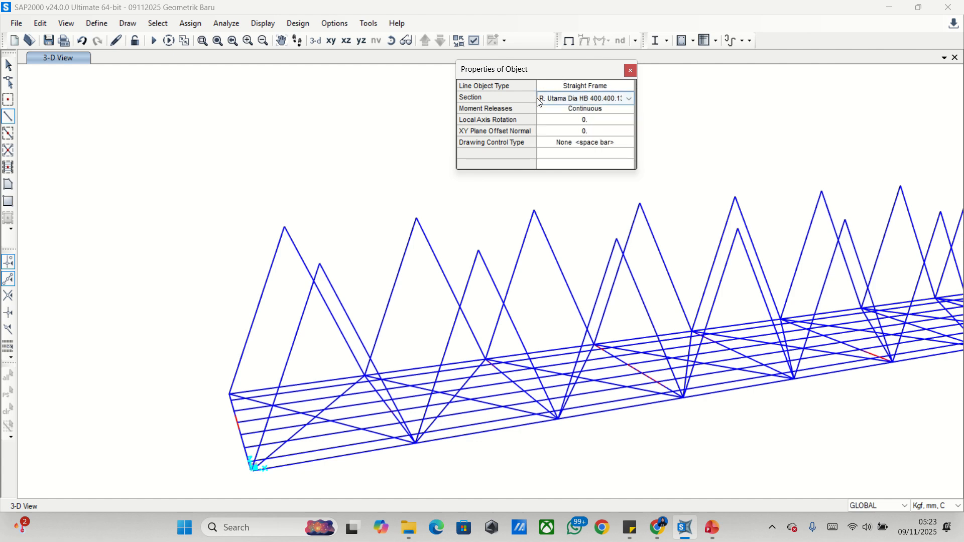
{"action": "left_click_drag", "start_coordinate": [545, 70], "coordinate": [498, 111]}
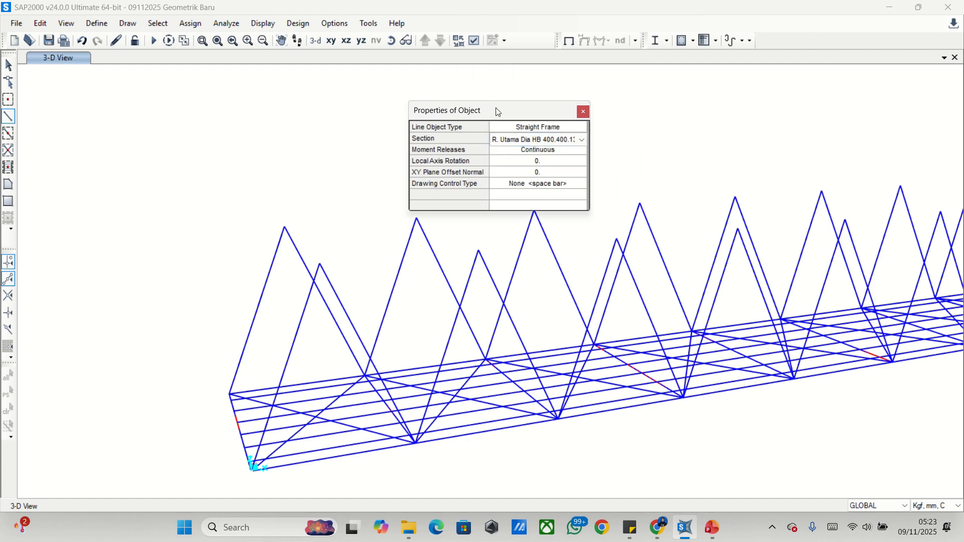
{"action": "left_click", "coordinate": [583, 112]}
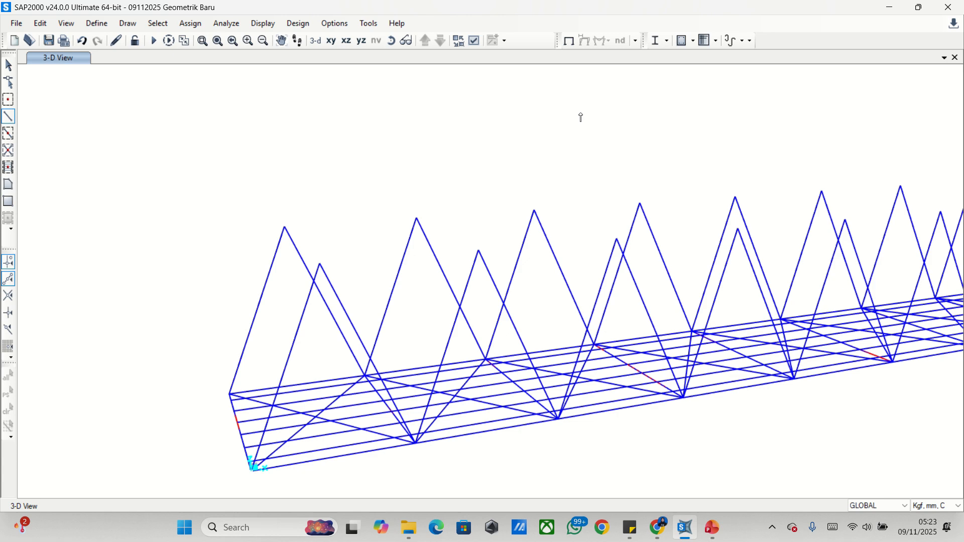
Step: Add a copy of the frame section B. Melintang WF 900.300.16.28 and name it Portal Akhir WF 250.125.6.9
{"action": "left_click", "coordinate": [104, 25]}
{"action": "mouse_move", "coordinate": [145, 61]}
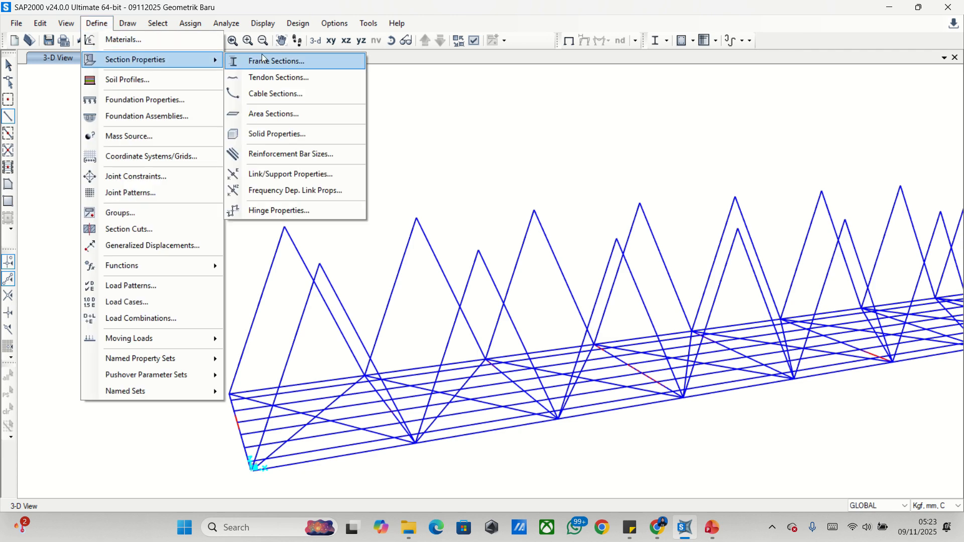
{"action": "left_click", "coordinate": [277, 61]}
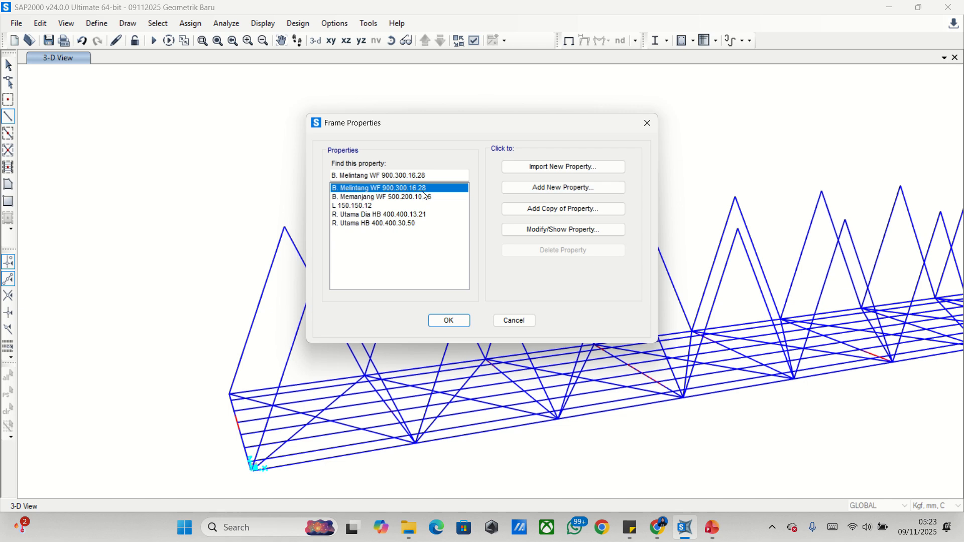
{"action": "left_click", "coordinate": [536, 210]}
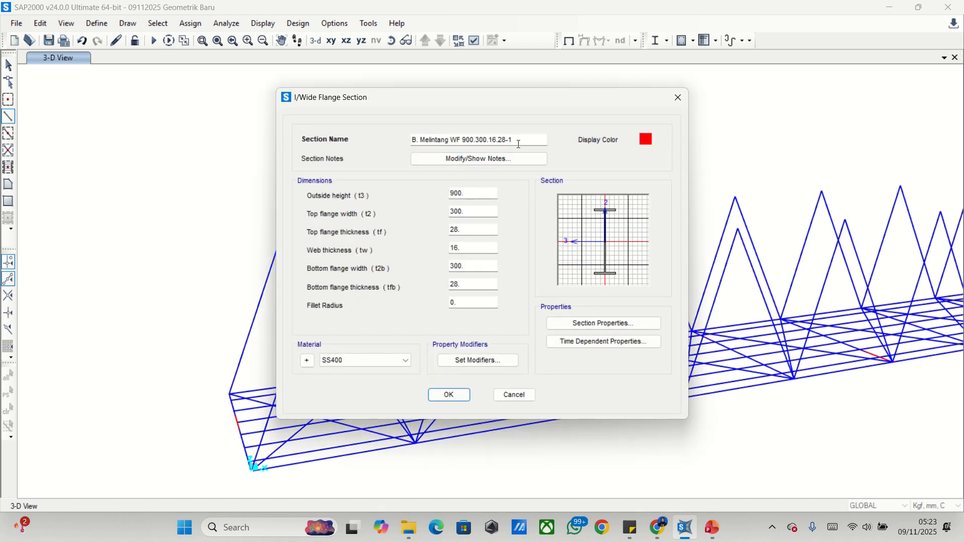
{"action": "type", "text": "pOR"}
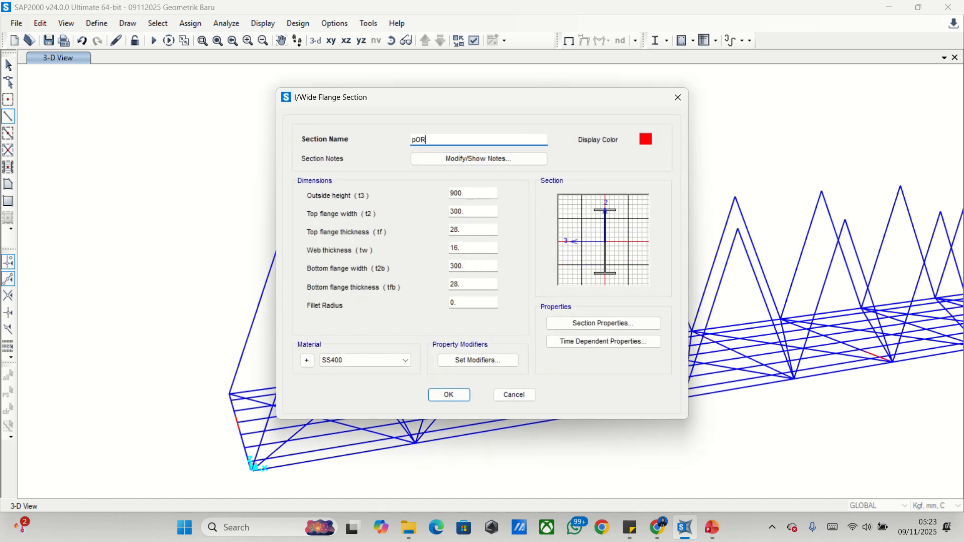
{"action": "key", "text": "BackSpace"}
{"action": "key", "text": "BackSpace"}
{"action": "key", "text": "BackSpace"}
{"action": "key", "text": "BackSpace"}
{"action": "key", "text": "BackSpace"}
{"action": "type", "text": "Portal Akhir WF 250.125.6.9"}
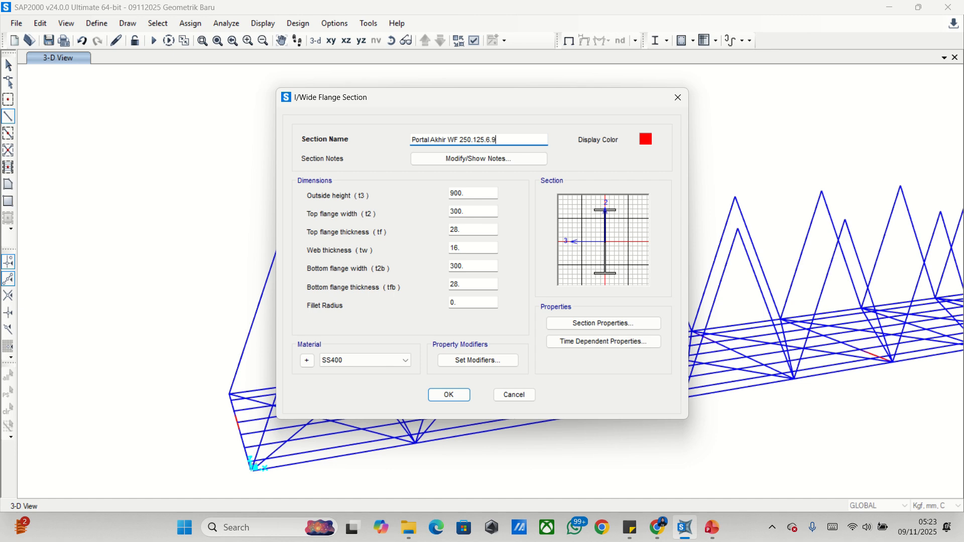
Step: Set the new section's outside height to 250, top flange to 125 wide and 9 thick, and web thickness to 6
{"action": "key", "text": "Tab"}
{"action": "type", "text": "25"}
{"action": "key", "text": "Tab"}
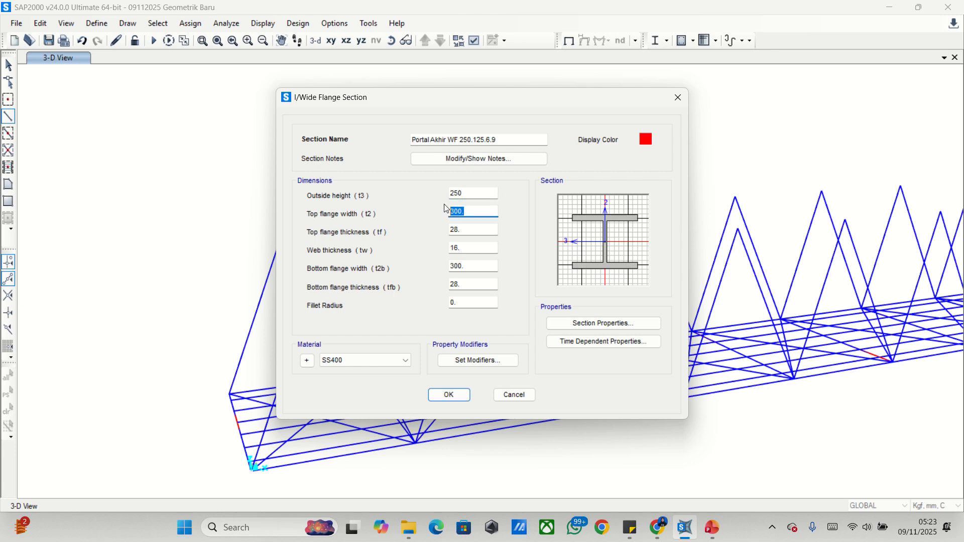
{"action": "type", "text": "125"}
{"action": "key", "text": "Tab"}
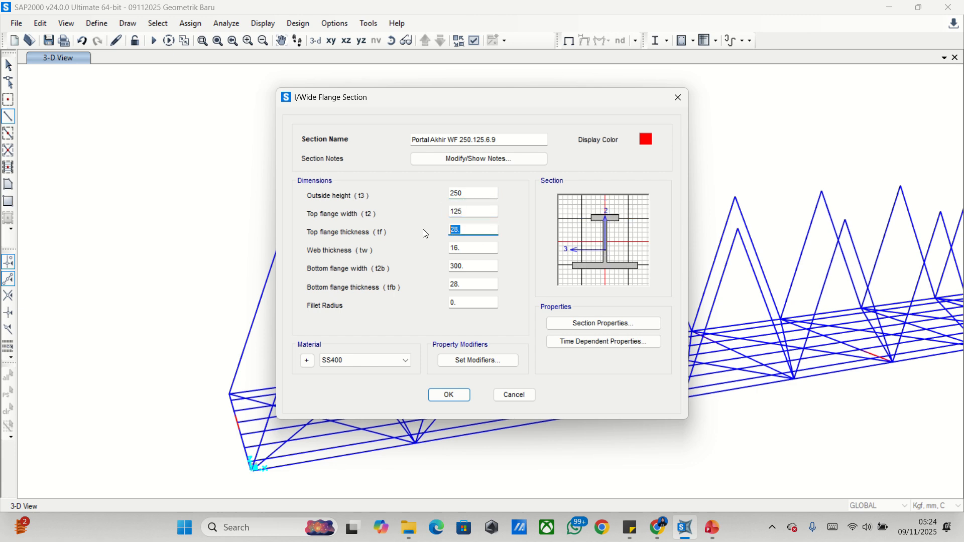
{"action": "type", "text": "9"}
{"action": "key", "text": "Tab"}
{"action": "type", "text": "6"}
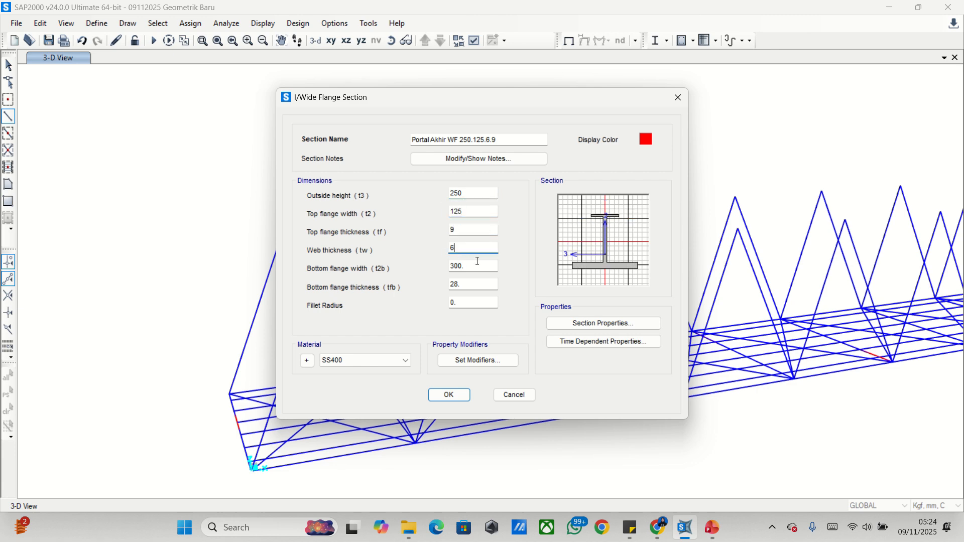
Step: Set the bottom flange to 125 wide and 9 thick, and save the new frame section
{"action": "key", "text": "Tab"}
{"action": "type", "text": "125"}
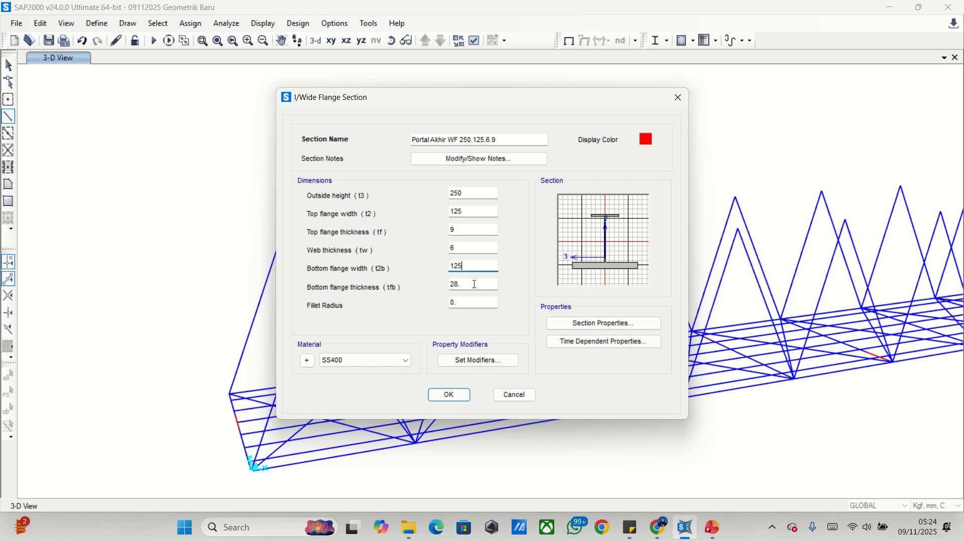
{"action": "key", "text": "Tab"}
{"action": "type", "text": "9"}
{"action": "left_click", "coordinate": [476, 265]}
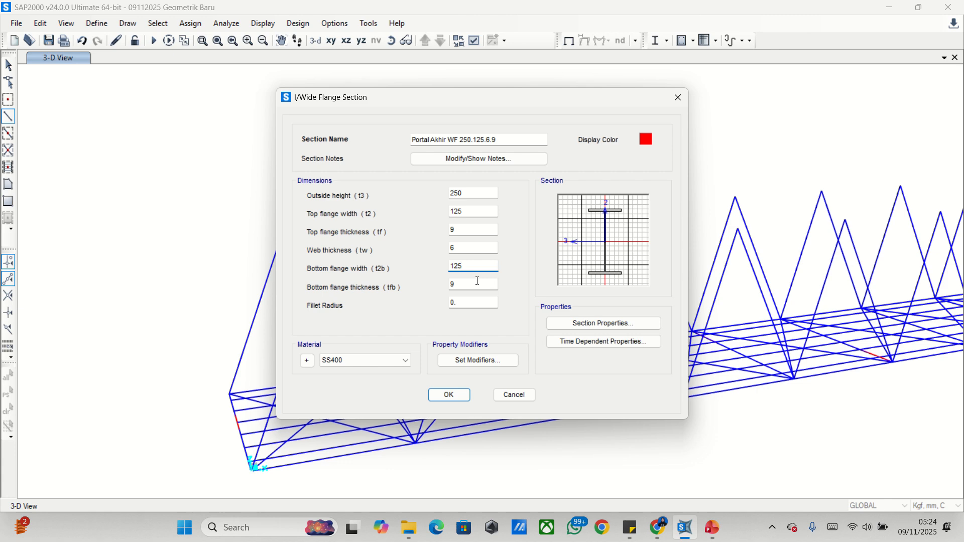
{"action": "left_click", "coordinate": [452, 396]}
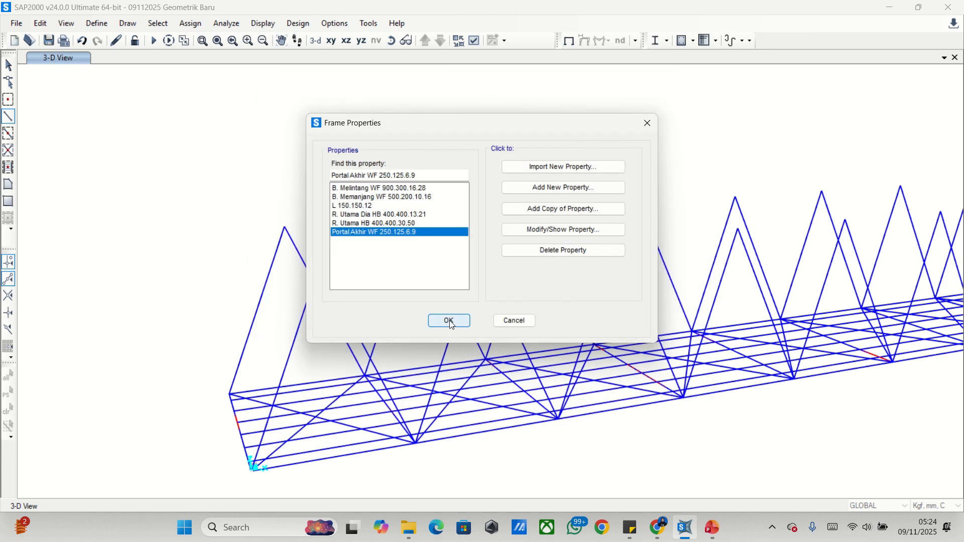
{"action": "left_click", "coordinate": [450, 321]}
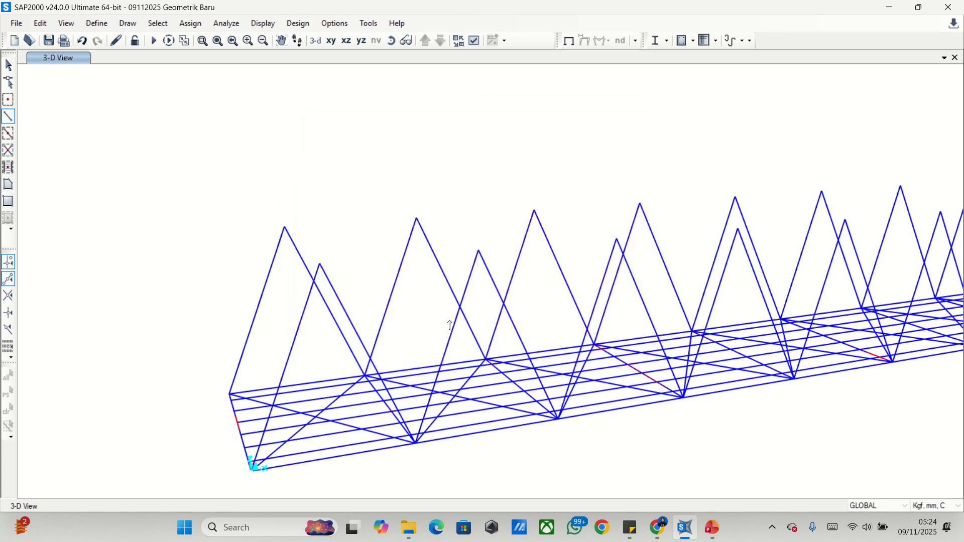
Step: Draw a Portal Akhir WF 250.125.6.9 straight frame between the two trusses' first top joints at X = 2500
{"action": "left_click", "coordinate": [8, 116]}
{"action": "left_click", "coordinate": [514, 145]}
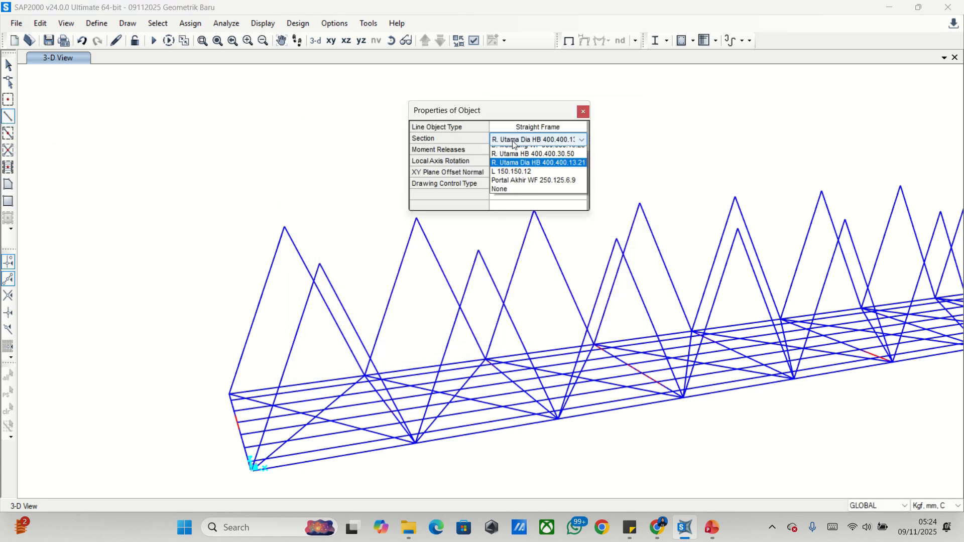
{"action": "left_click", "coordinate": [517, 195]}
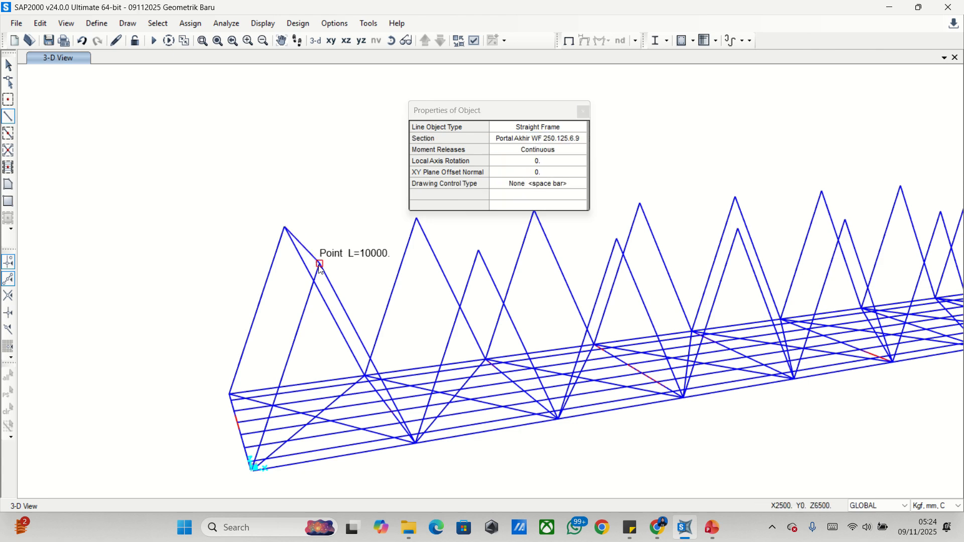
Step: Draw the matching portal member between the last top joints of both trusses at the far end of the bridge
{"action": "scroll", "coordinate": [323, 258], "scroll_direction": "down", "scroll_amount": 3}
{"action": "scroll", "coordinate": [425, 296], "scroll_direction": "up", "scroll_amount": 2}
{"action": "scroll", "coordinate": [425, 296], "scroll_direction": "up", "scroll_amount": 1}
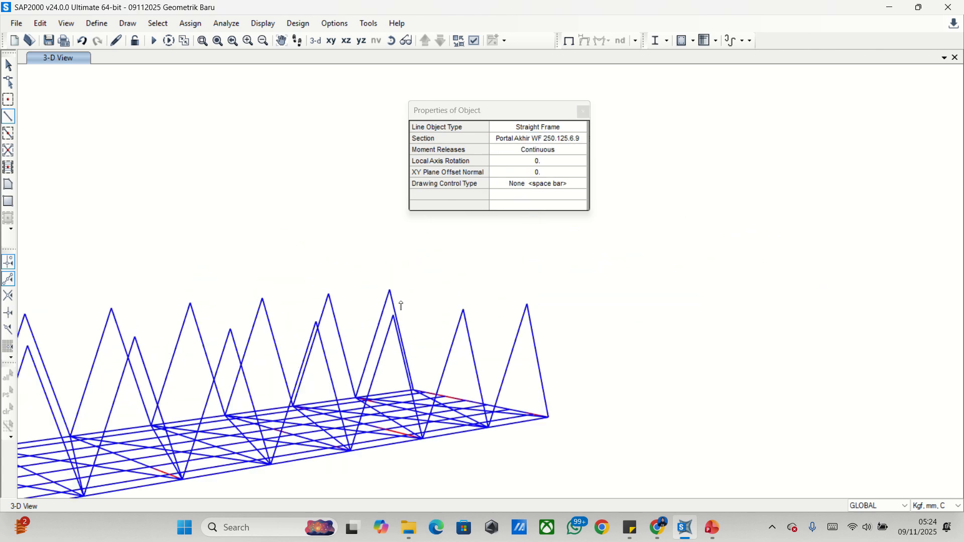
{"action": "left_click", "coordinate": [390, 290]}
{"action": "left_click", "coordinate": [529, 306]}
{"action": "right_click", "coordinate": [521, 308]}
{"action": "scroll", "coordinate": [499, 311], "scroll_direction": "down", "scroll_amount": 3}
{"action": "middle_click_drag", "start_coordinate": [357, 303], "coordinate": [605, 306]}
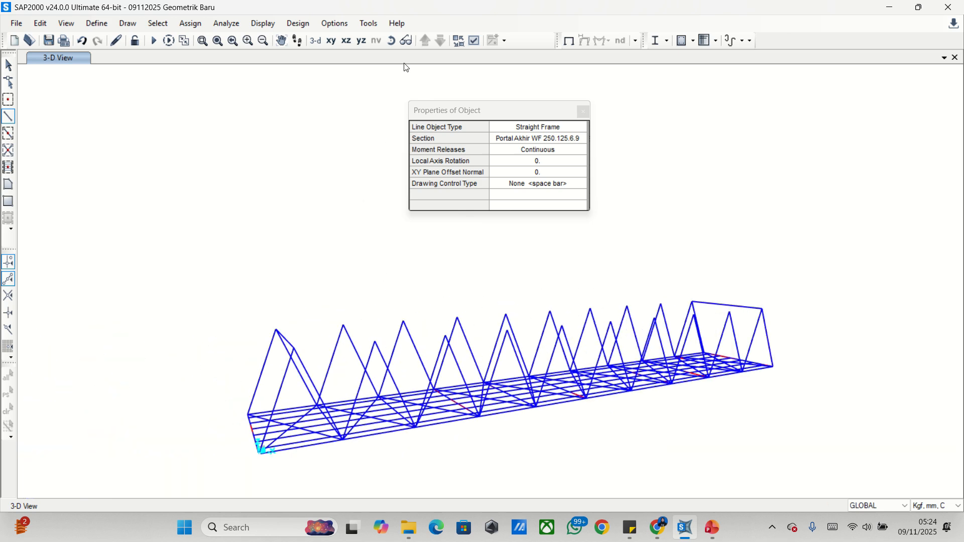
Step: Draw two crossing L 150.150.12 wind braces between the top joints of both trusses from X = 2500 to X = 7500
{"action": "left_click_drag", "start_coordinate": [496, 317], "coordinate": [467, 185]}
{"action": "left_click", "coordinate": [510, 142]}
{"action": "left_click", "coordinate": [516, 140]}
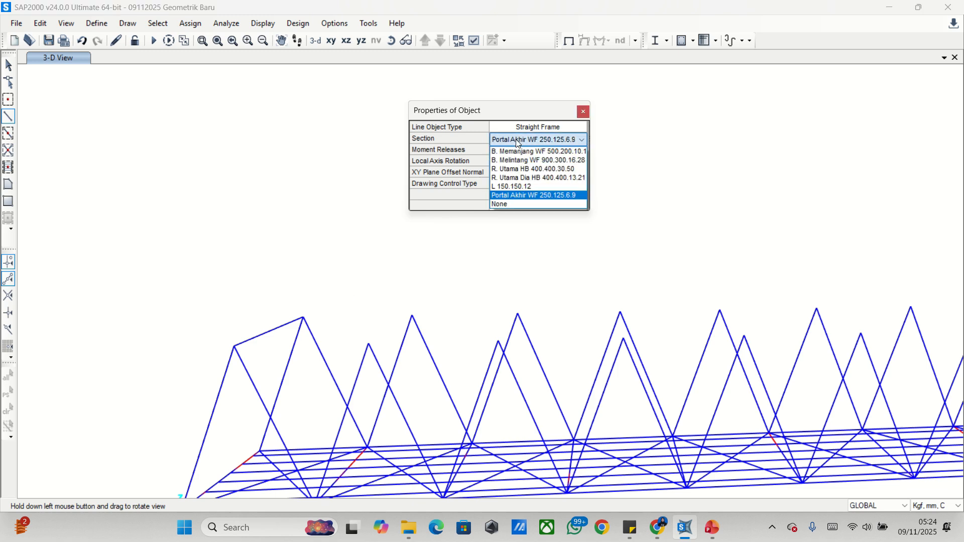
{"action": "left_click", "coordinate": [520, 187]}
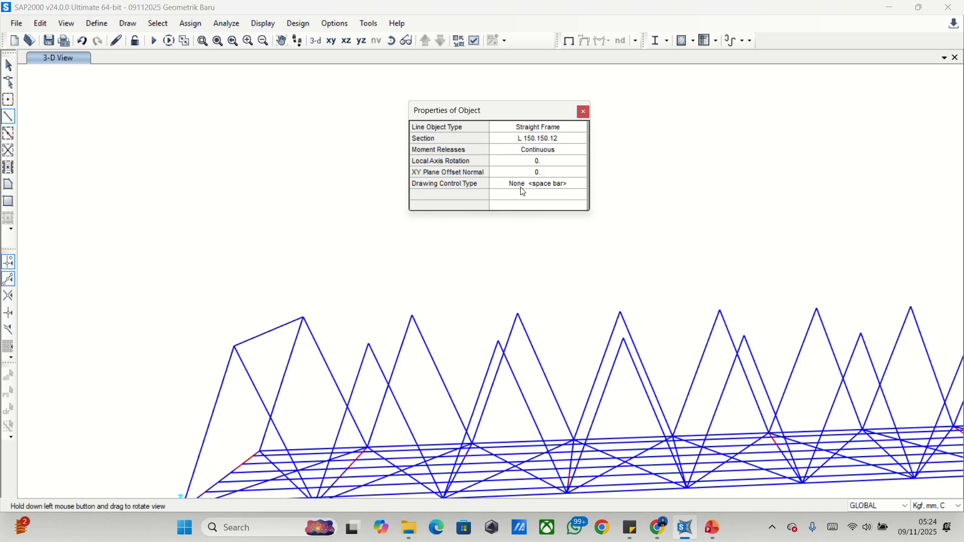
{"action": "left_click", "coordinate": [302, 321]}
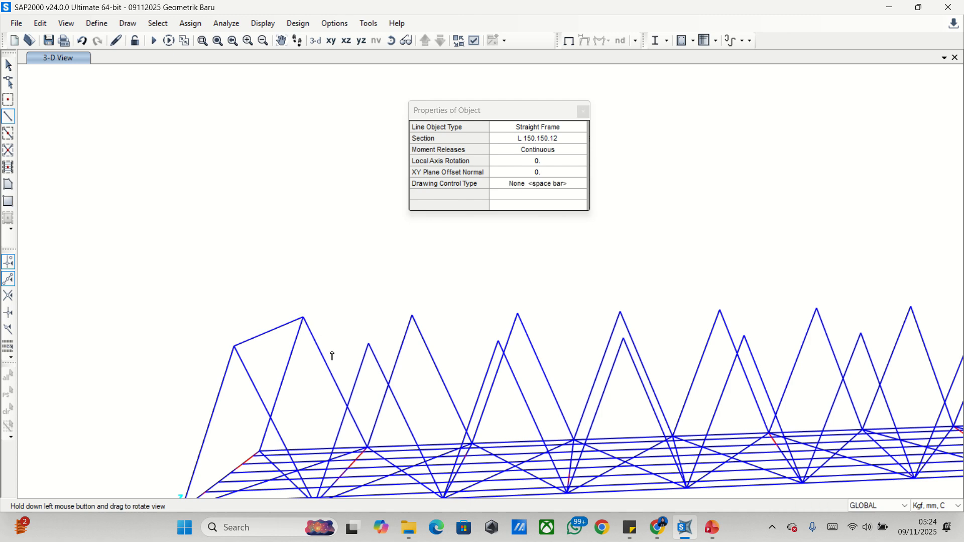
{"action": "left_click", "coordinate": [369, 345]}
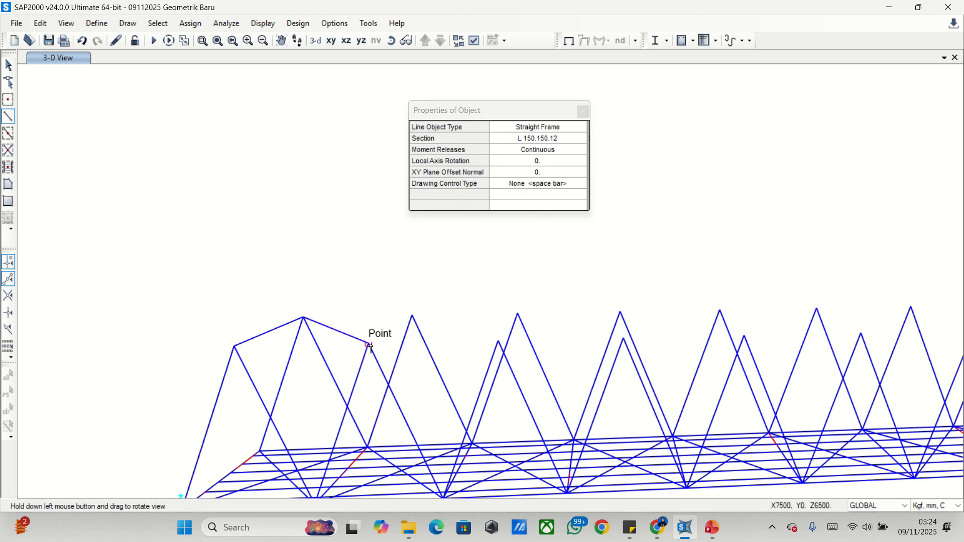
{"action": "left_click", "coordinate": [412, 317]}
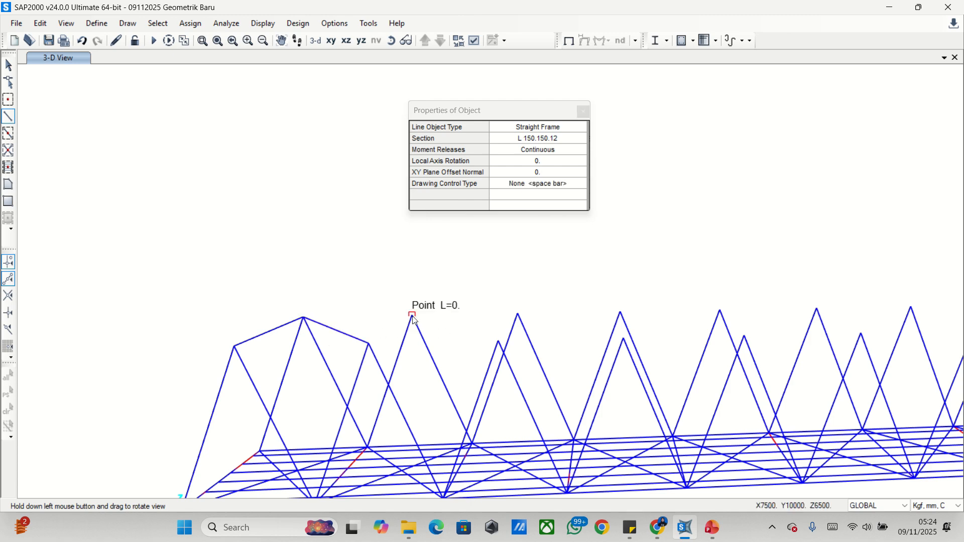
{"action": "double_click", "coordinate": [235, 347]}
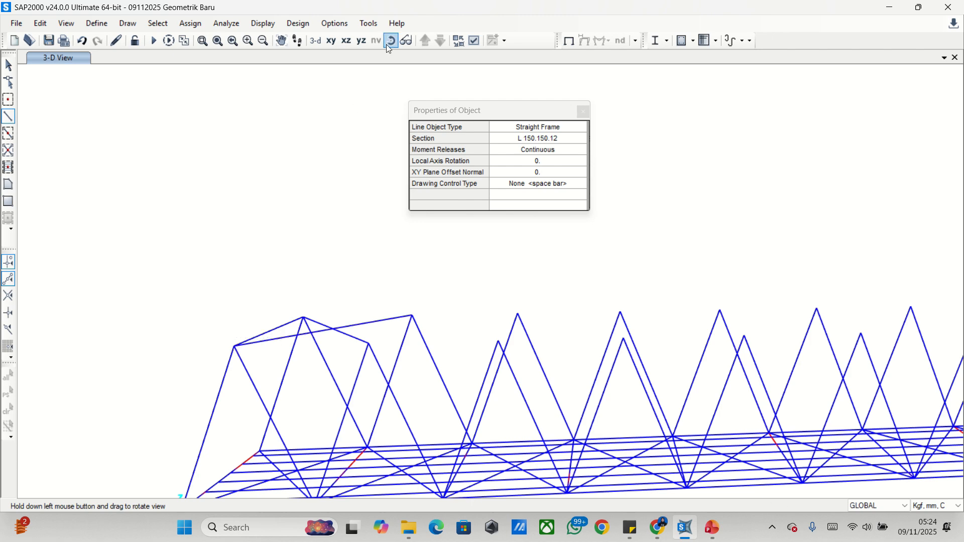
Step: Replicate the two crossing L 150.150.12 wind braces of the first top bay linearly, with dx 5000 and 8 copies
{"action": "left_click_drag", "start_coordinate": [282, 230], "coordinate": [294, 272]}
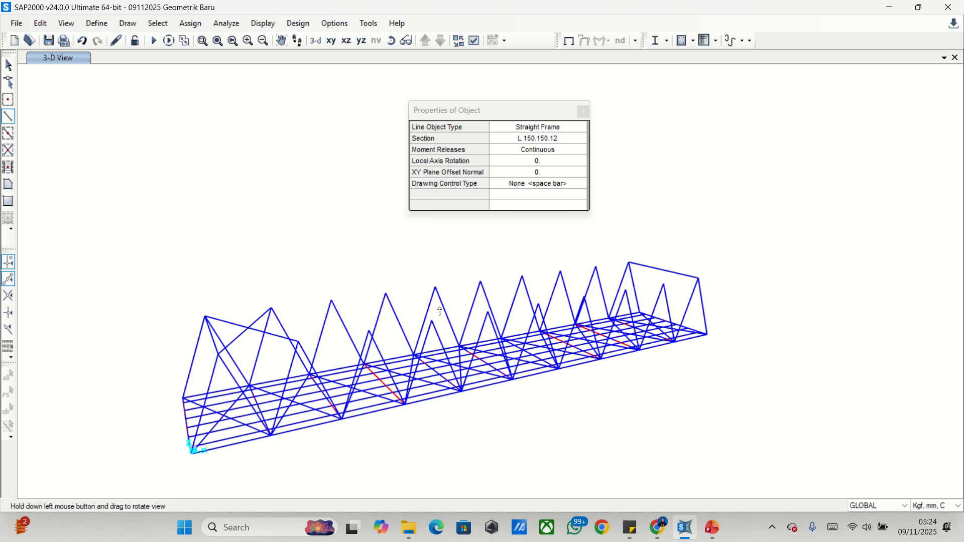
{"action": "left_click_drag", "start_coordinate": [440, 312], "coordinate": [286, 327]}
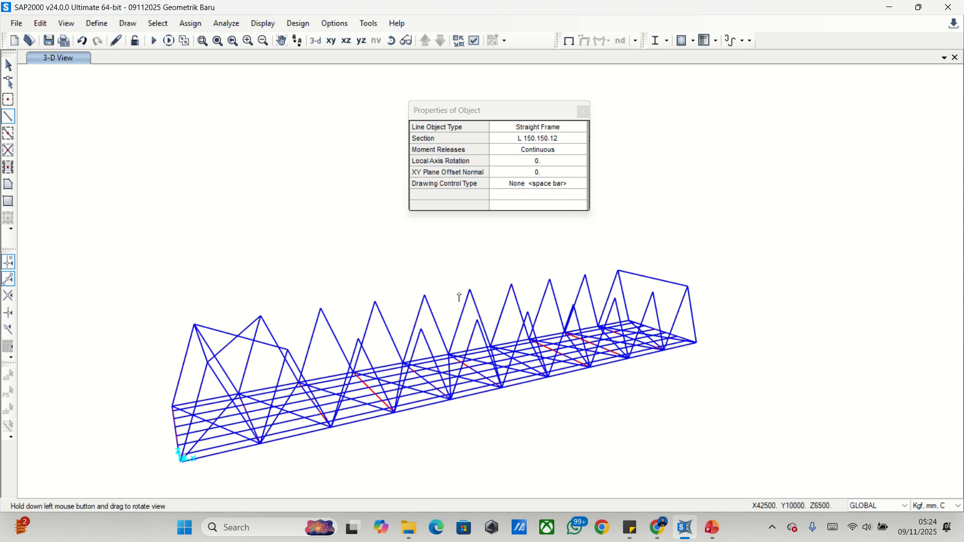
{"action": "key", "text": "Escape"}
{"action": "key", "text": "Escape"}
{"action": "scroll", "coordinate": [211, 362], "scroll_direction": "up", "scroll_amount": 3}
{"action": "left_click_drag", "start_coordinate": [266, 328], "coordinate": [254, 300]}
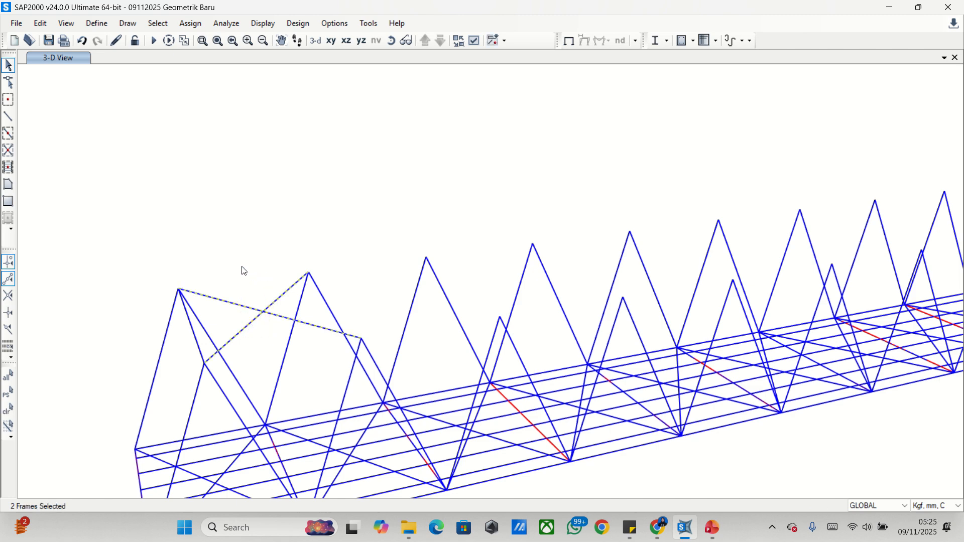
{"action": "key", "text": "ctrl+r"}
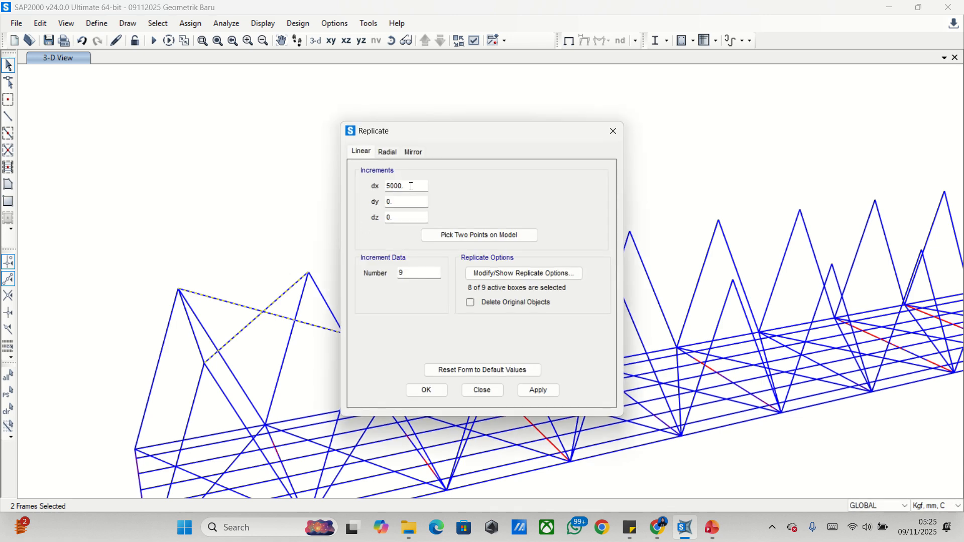
{"action": "key", "text": "Tab"}
{"action": "key", "text": "Tab"}
{"action": "key", "text": "Tab"}
{"action": "key", "text": "Tab"}
{"action": "type", "text": "8"}
{"action": "left_click", "coordinate": [543, 390]}
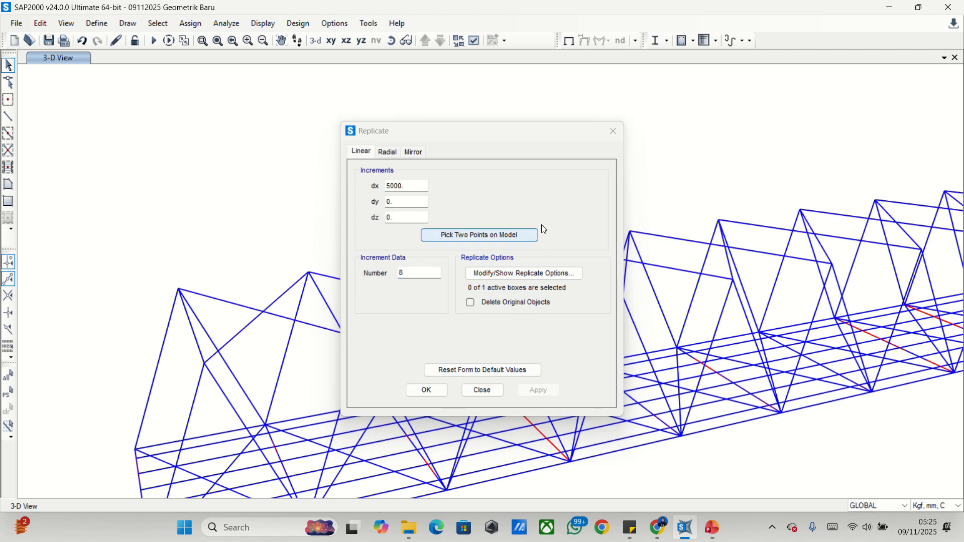
{"action": "left_click", "coordinate": [614, 132]}
{"action": "scroll", "coordinate": [540, 179], "scroll_direction": "down", "scroll_amount": 3}
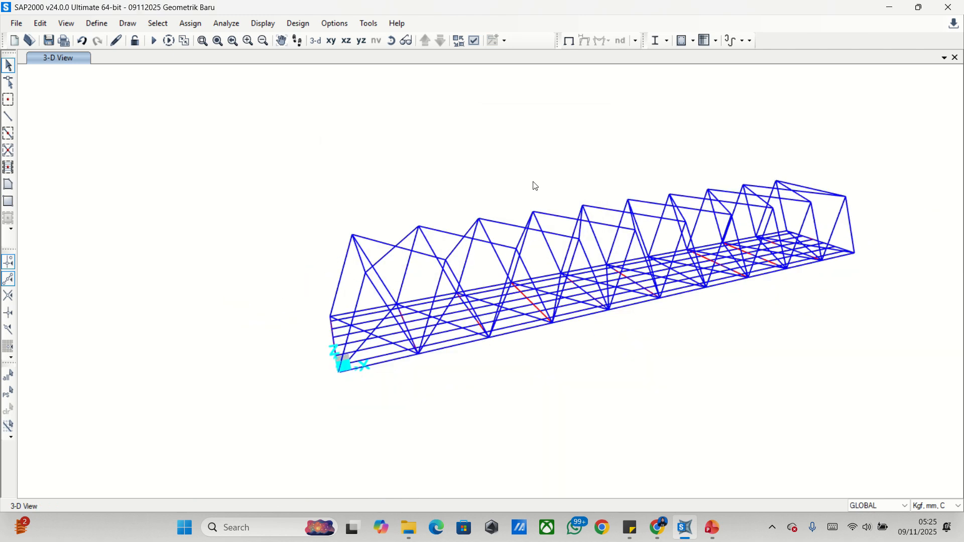
Step: Set the 2D view to the X-Y plane at Z = 6500 mm
{"action": "left_click", "coordinate": [391, 41]}
{"action": "left_click_drag", "start_coordinate": [442, 198], "coordinate": [569, 251]}
{"action": "scroll", "coordinate": [359, 242], "scroll_direction": "up", "scroll_amount": 3}
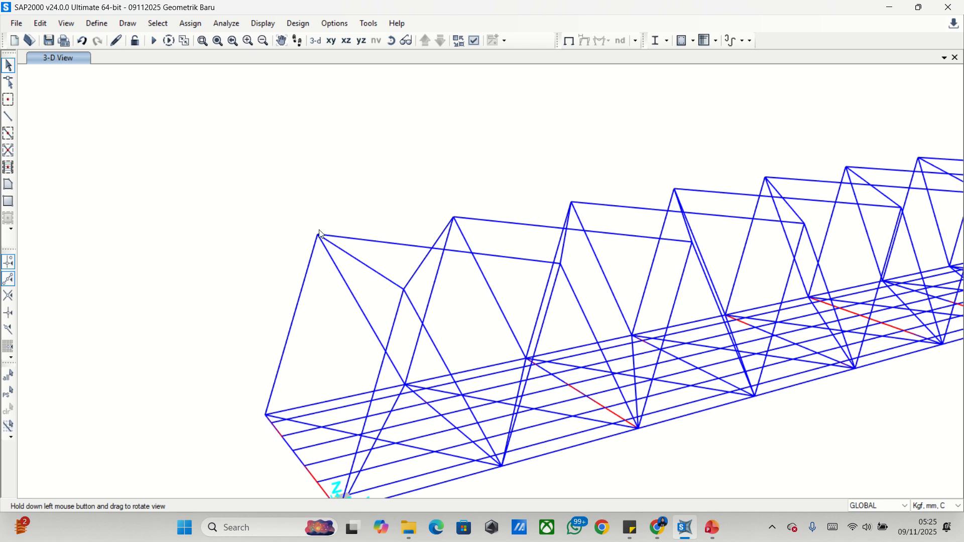
{"action": "left_click", "coordinate": [67, 23]}
{"action": "left_click", "coordinate": [98, 53]}
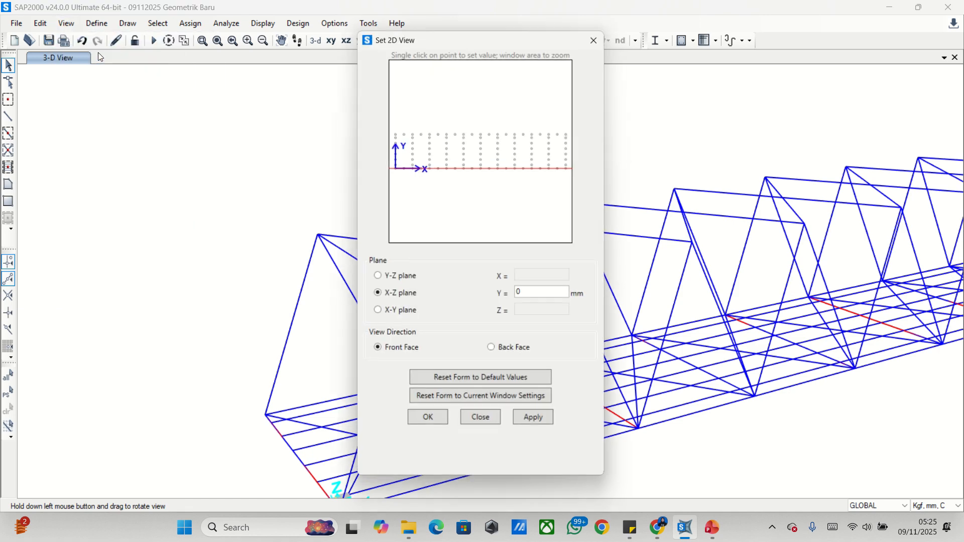
{"action": "left_click", "coordinate": [377, 314]}
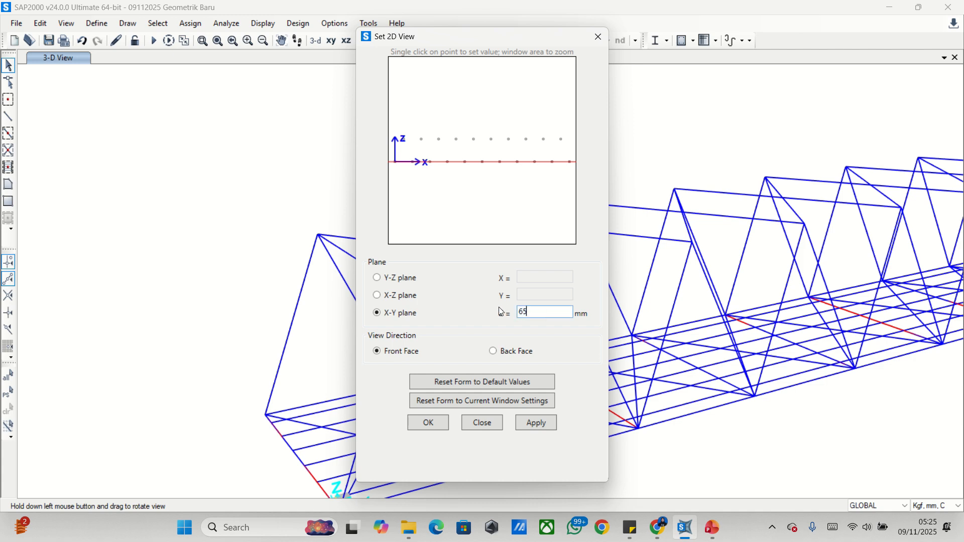
{"action": "left_click", "coordinate": [535, 423]}
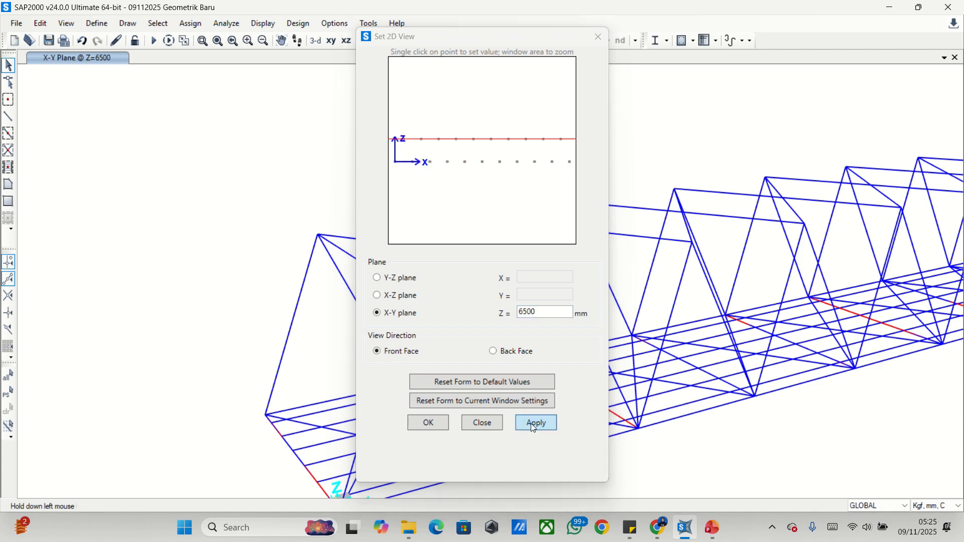
{"action": "left_click", "coordinate": [598, 37]}
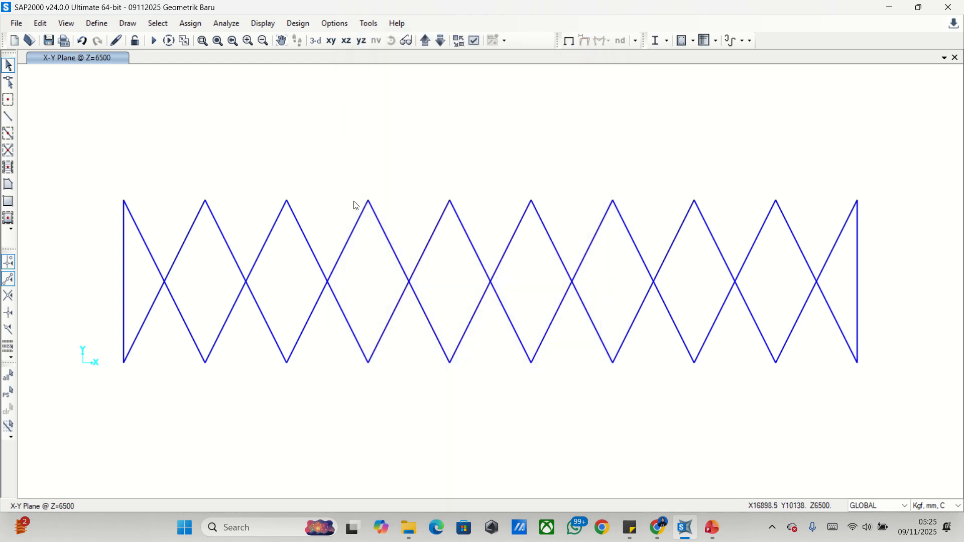
Step: Draw R. Utama HB 400.400.30.50 straight frames from joint to joint along the whole Y = 0 top chord
{"action": "left_click", "coordinate": [8, 120]}
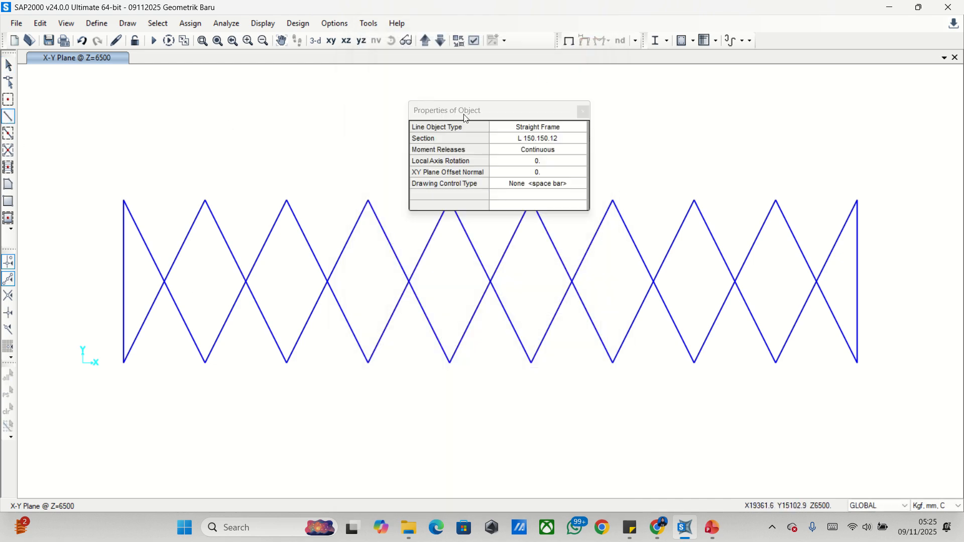
{"action": "left_click", "coordinate": [524, 140]}
{"action": "left_click", "coordinate": [523, 140]}
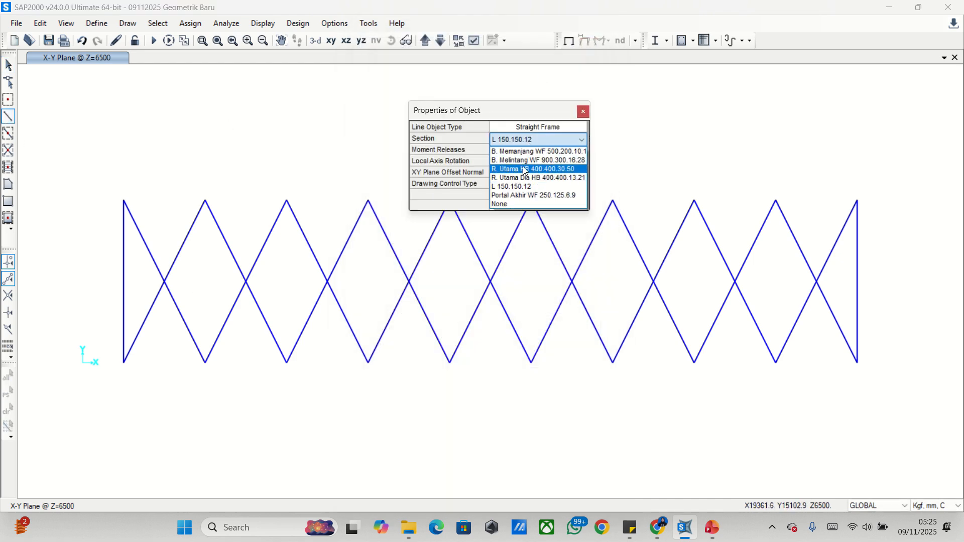
{"action": "left_click", "coordinate": [526, 169]}
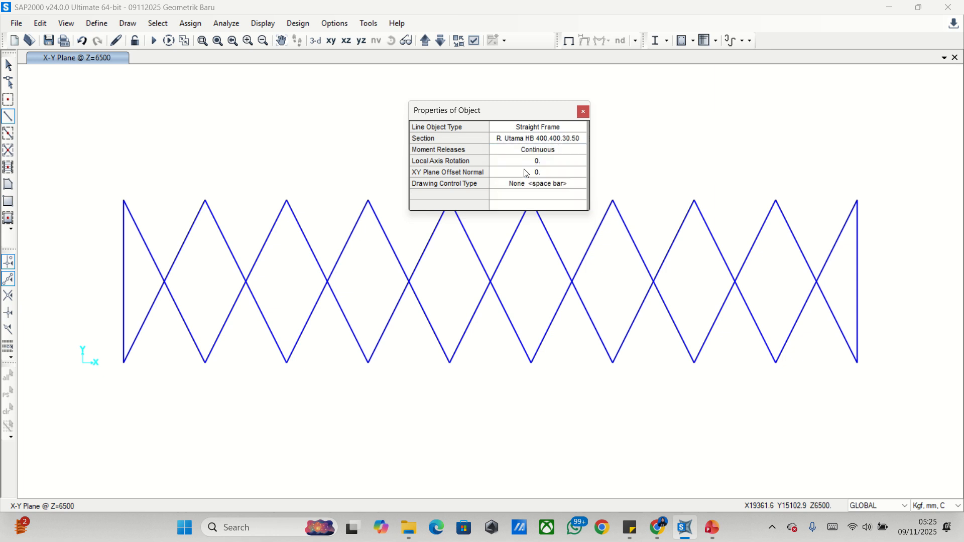
{"action": "left_click", "coordinate": [123, 363]}
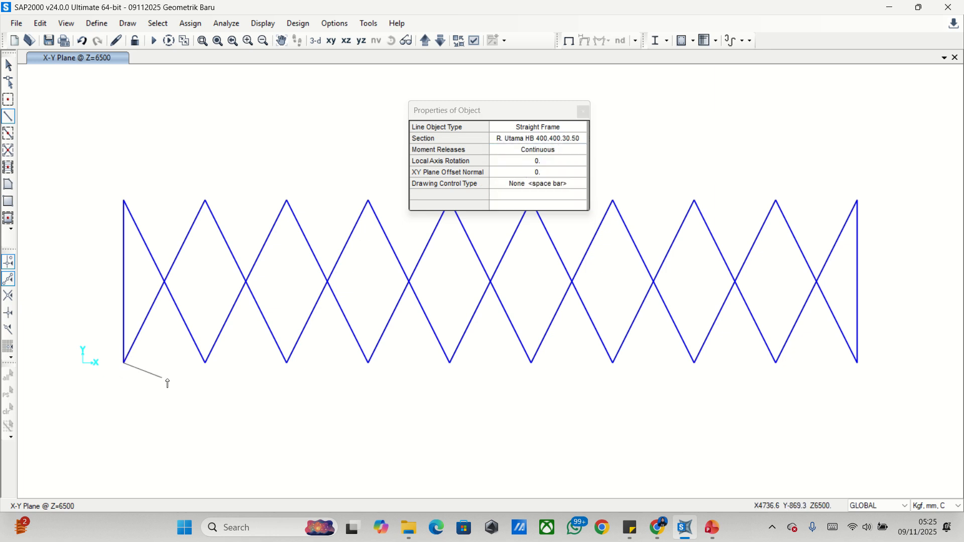
{"action": "left_click", "coordinate": [205, 363]}
{"action": "left_click", "coordinate": [286, 363]}
{"action": "left_click", "coordinate": [369, 363]}
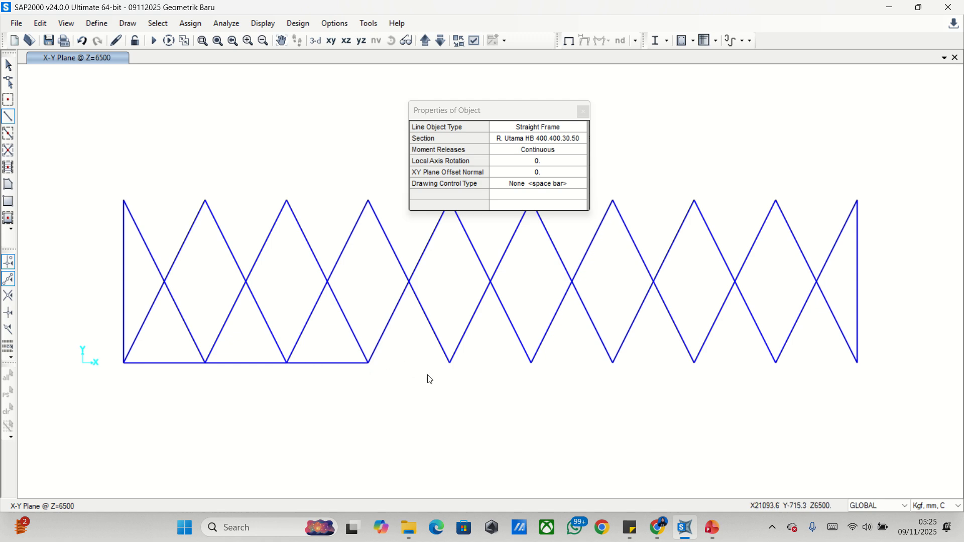
{"action": "left_click", "coordinate": [450, 362]}
{"action": "left_click", "coordinate": [532, 363]}
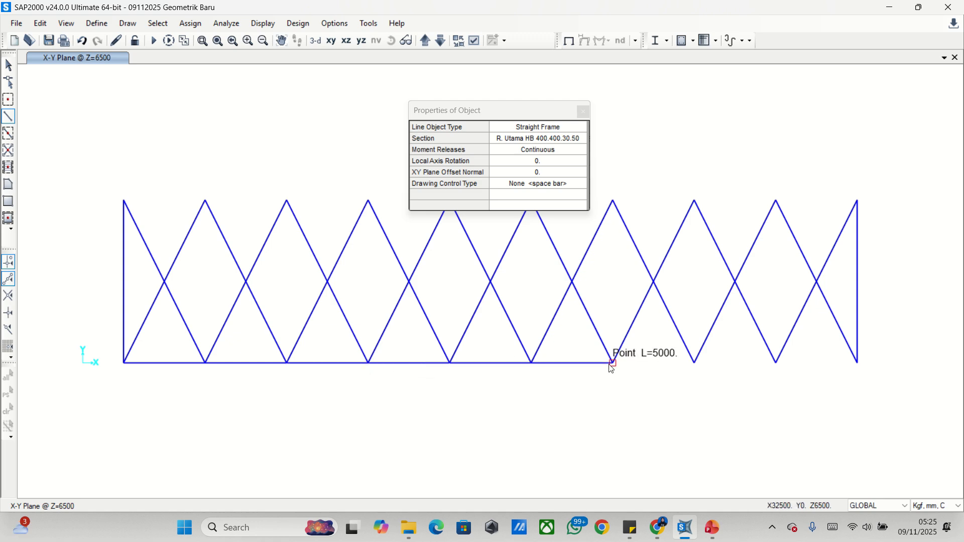
{"action": "left_click", "coordinate": [613, 363]}
{"action": "left_click", "coordinate": [695, 363]}
{"action": "left_click", "coordinate": [777, 362]}
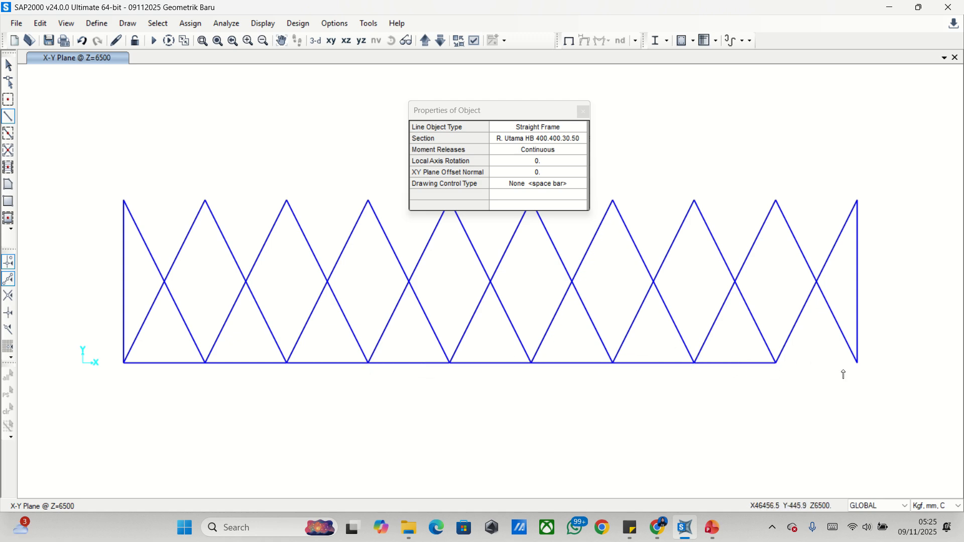
{"action": "left_click", "coordinate": [858, 362]}
{"action": "key", "text": "Escape"}
Step: Replicate all the Y = 0 top chord members once onto the opposite truss, with dx 0 and dy 10000
{"action": "left_click_drag", "start_coordinate": [840, 374], "coordinate": [827, 356]}
{"action": "left_click_drag", "start_coordinate": [745, 376], "coordinate": [730, 355]}
{"action": "left_click_drag", "start_coordinate": [673, 375], "coordinate": [644, 357]}
{"action": "left_click_drag", "start_coordinate": [586, 370], "coordinate": [572, 356]}
{"action": "left_click_drag", "start_coordinate": [495, 374], "coordinate": [484, 356]}
{"action": "left_click_drag", "start_coordinate": [409, 377], "coordinate": [322, 359]}
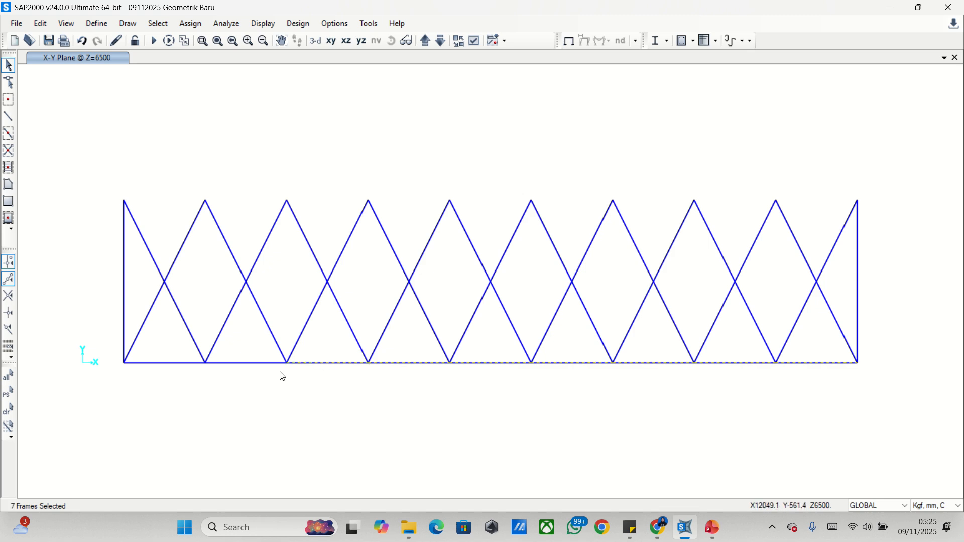
{"action": "left_click_drag", "start_coordinate": [254, 374], "coordinate": [240, 359]}
{"action": "left_click_drag", "start_coordinate": [170, 378], "coordinate": [868, 372]}
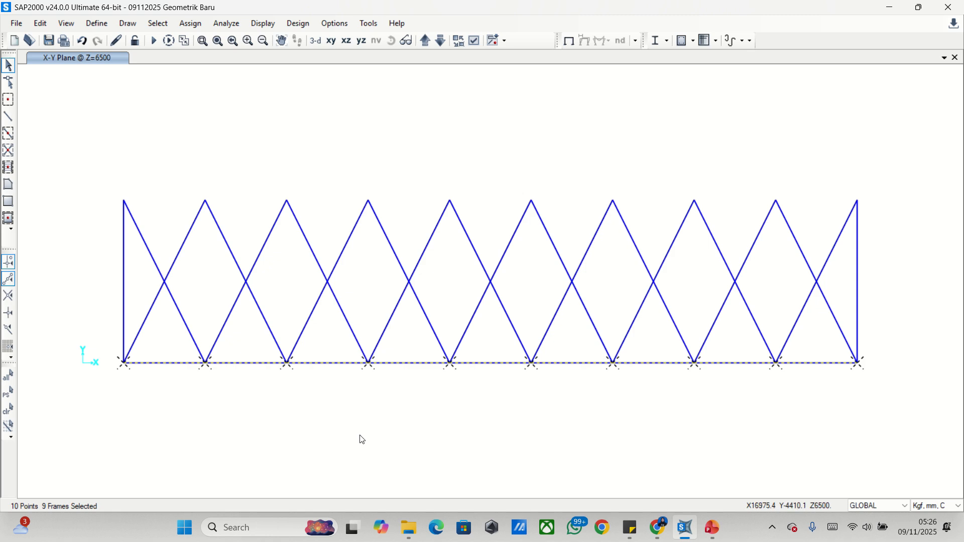
{"action": "key", "text": "ctrl+r"}
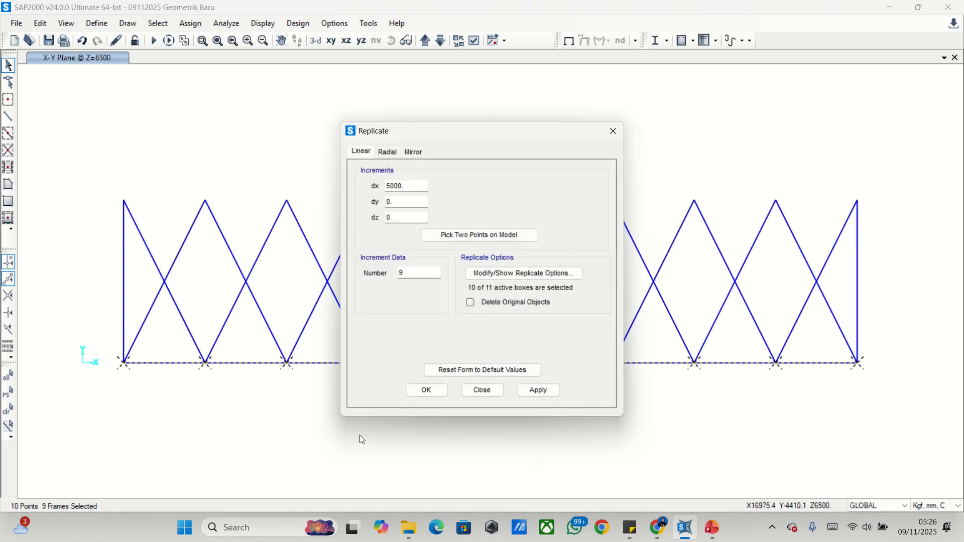
{"action": "left_click_drag", "start_coordinate": [469, 146], "coordinate": [588, 165]}
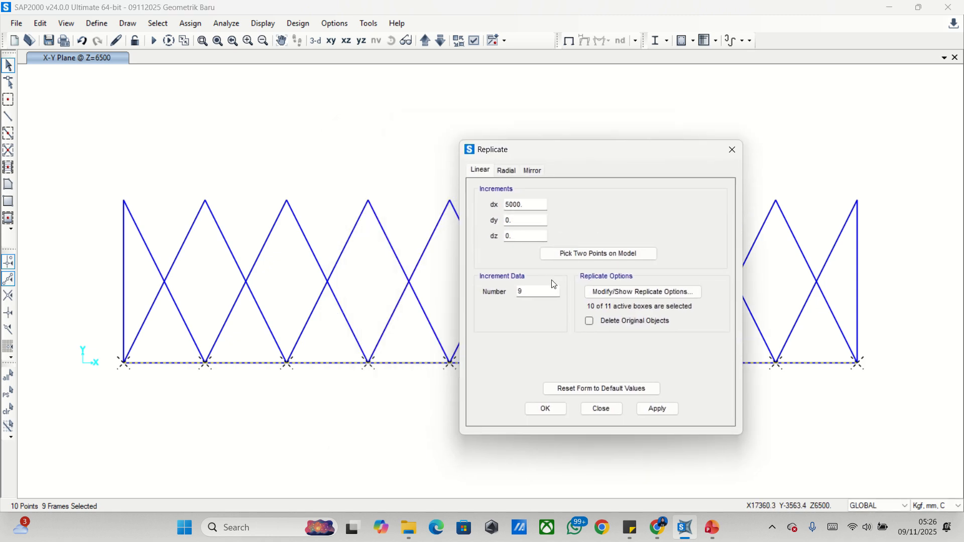
{"action": "left_click_drag", "start_coordinate": [535, 295], "coordinate": [488, 291]}
{"action": "type", "text": "1"}
{"action": "left_click", "coordinate": [565, 254]}
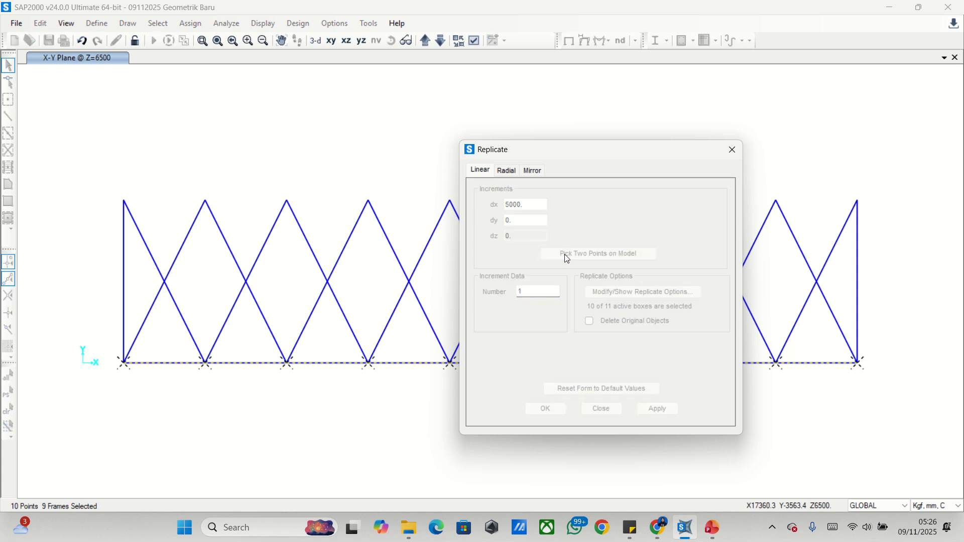
{"action": "left_click", "coordinate": [124, 362]}
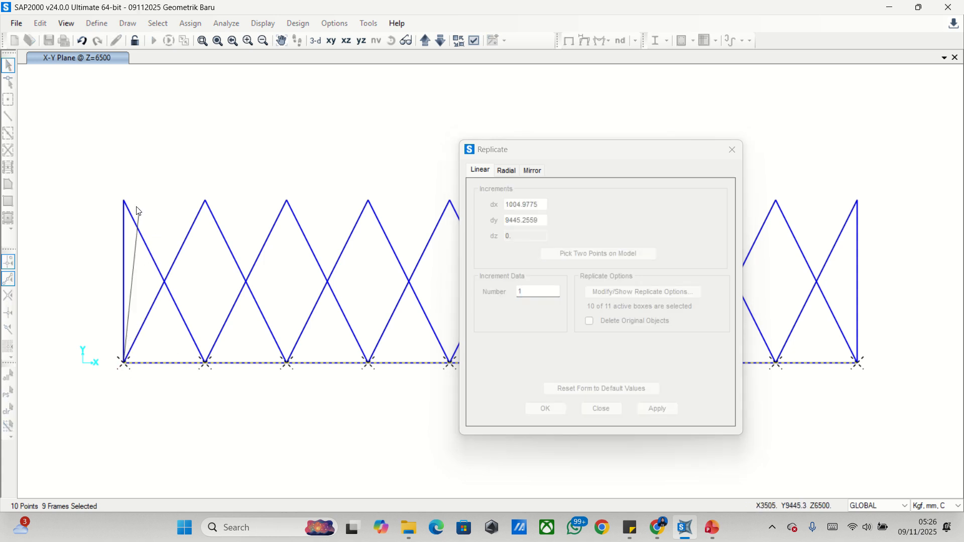
{"action": "left_click", "coordinate": [125, 201]}
{"action": "left_click", "coordinate": [654, 410]}
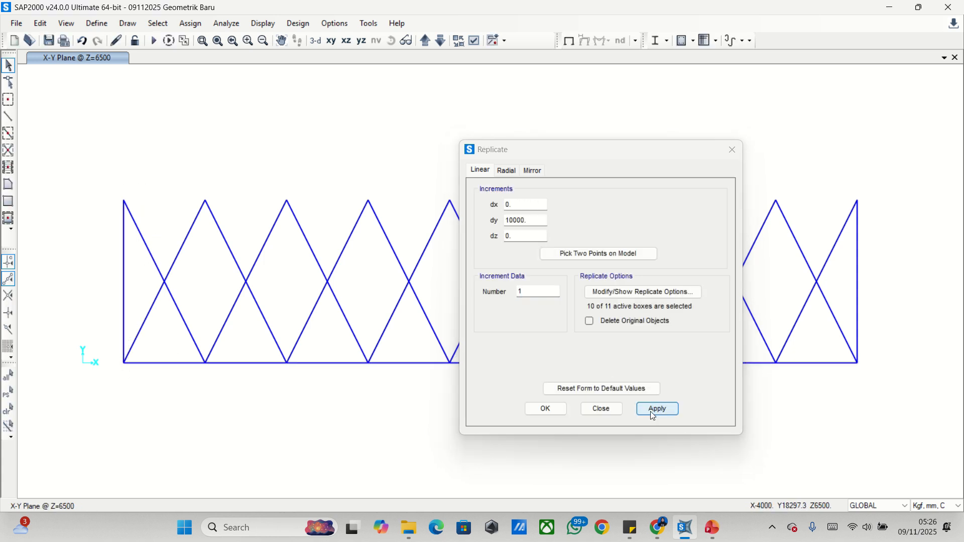
{"action": "left_click", "coordinate": [732, 149]}
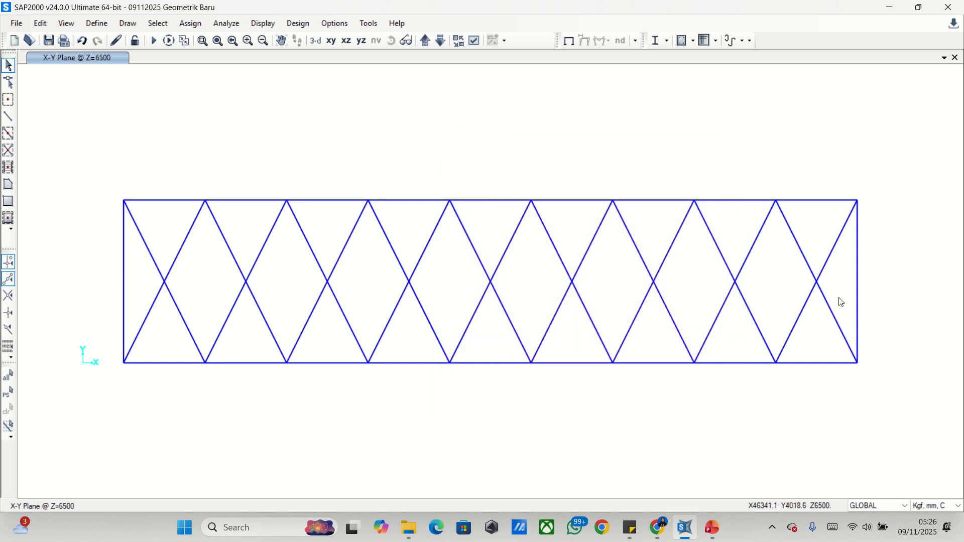
Step: Define a group named IKATAN ANGIN ATAS and add all the diagonal upper wind braces to it
{"action": "left_click_drag", "start_coordinate": [839, 297], "coordinate": [149, 273]}
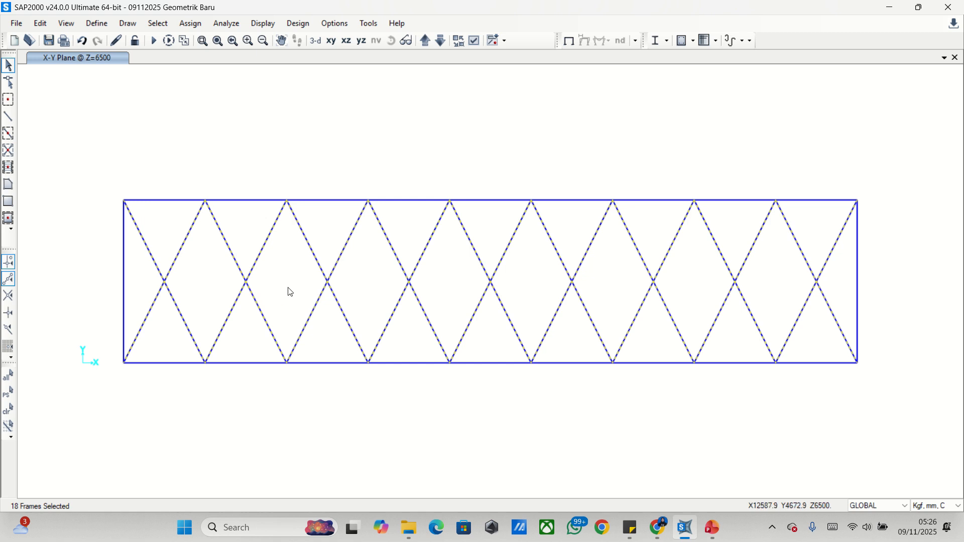
{"action": "key", "text": "ctrl+shift+g"}
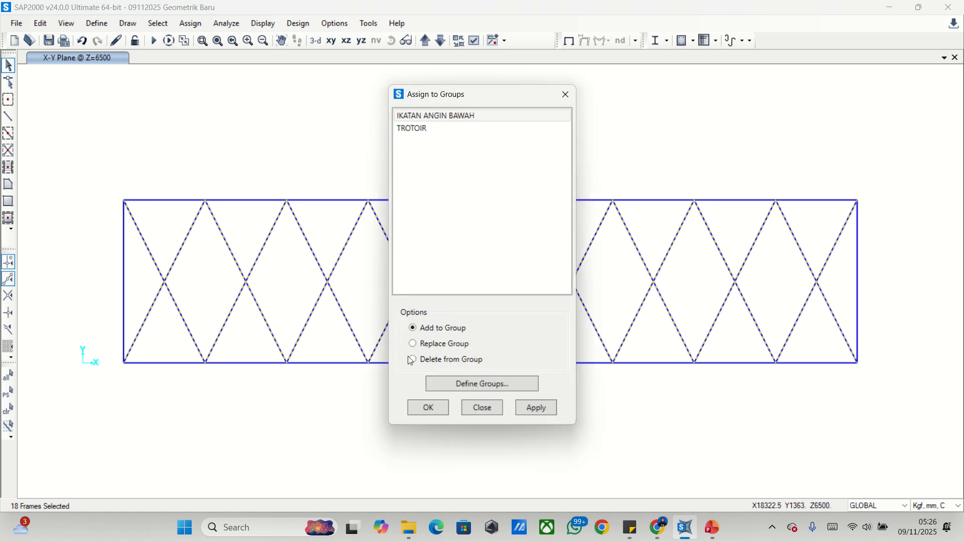
{"action": "left_click", "coordinate": [468, 384]}
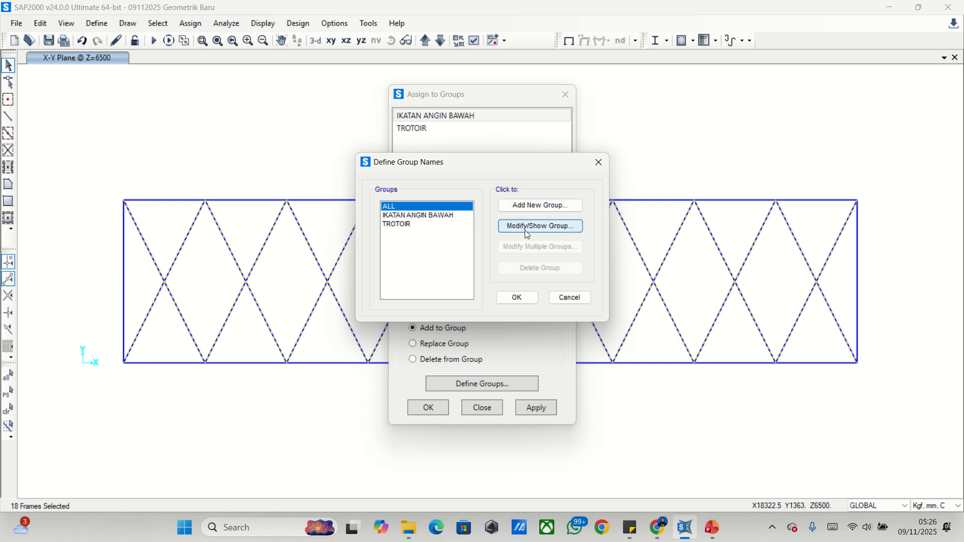
{"action": "left_click", "coordinate": [538, 212]}
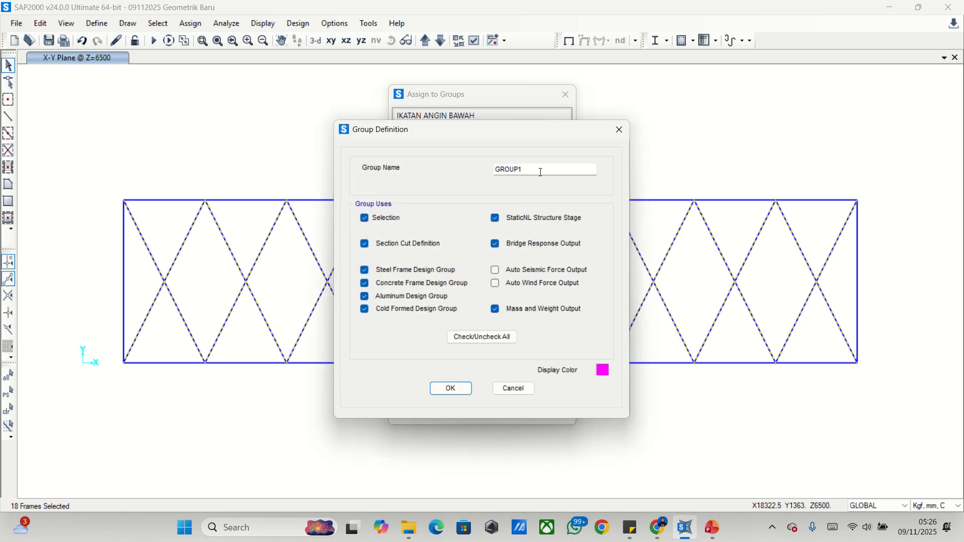
{"action": "left_click_drag", "start_coordinate": [541, 172], "coordinate": [475, 176]}
{"action": "type", "text": "ika"}
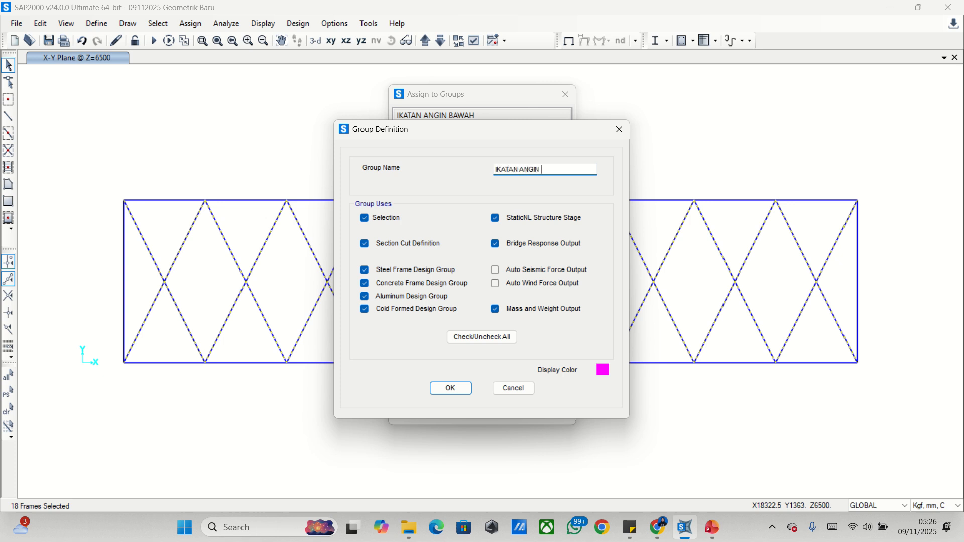
{"action": "left_click", "coordinate": [450, 388]}
{"action": "left_click", "coordinate": [517, 297]}
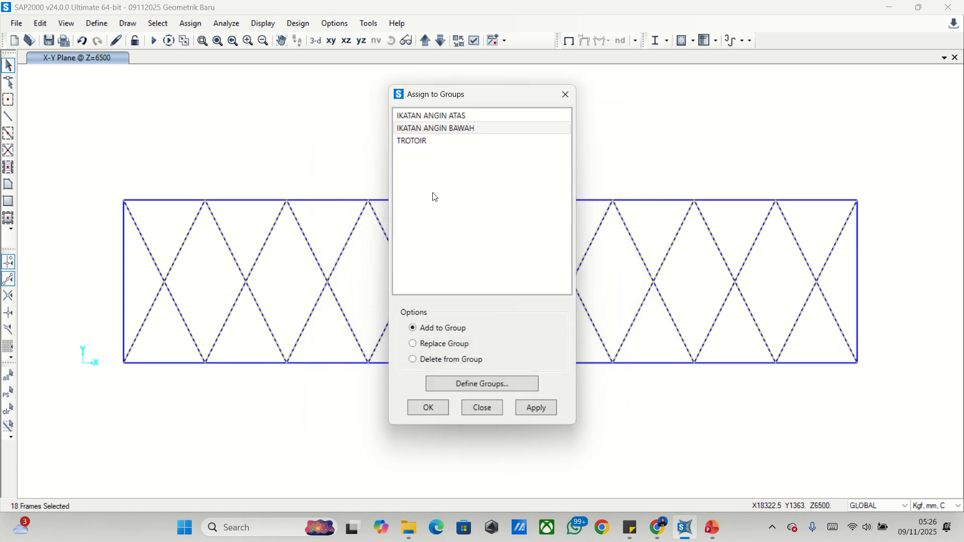
{"action": "left_click", "coordinate": [442, 117]}
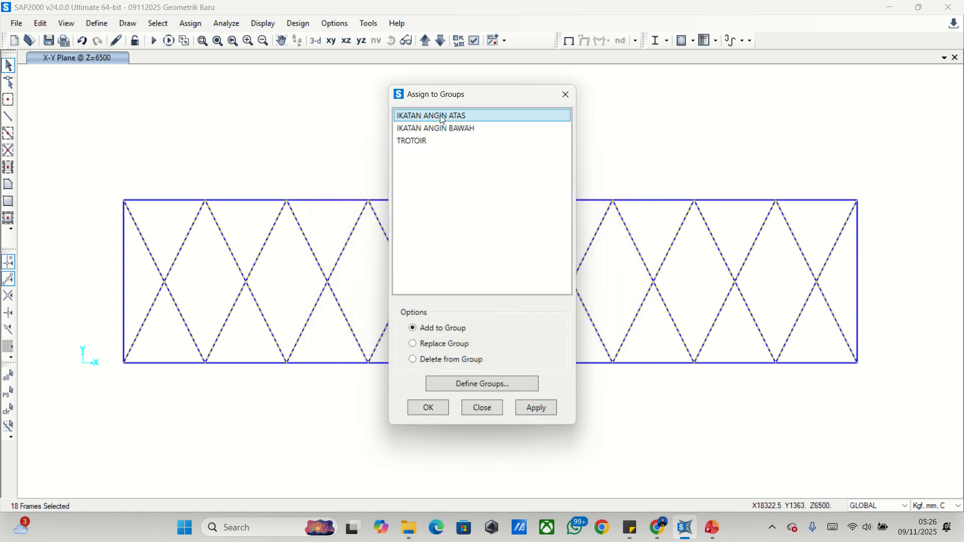
{"action": "left_click", "coordinate": [414, 331]}
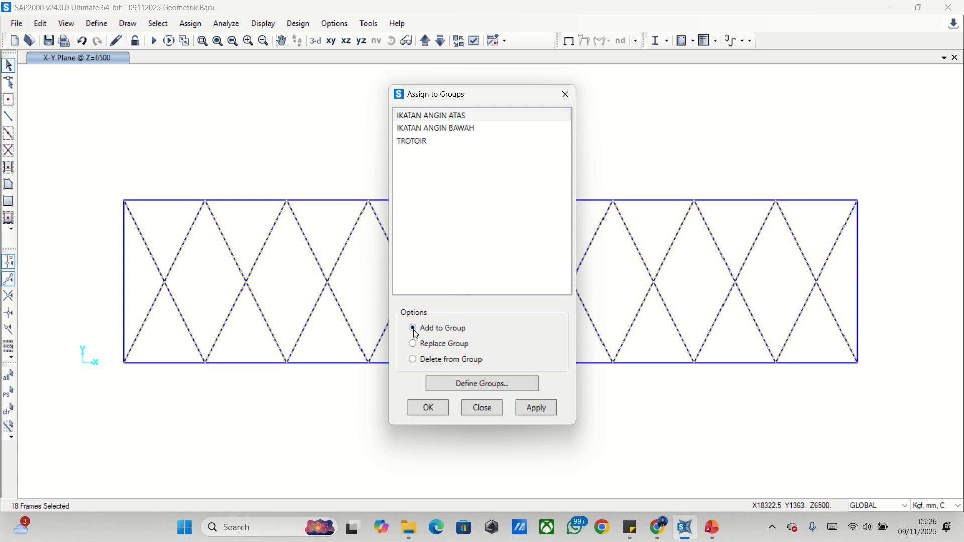
{"action": "left_click", "coordinate": [551, 409]}
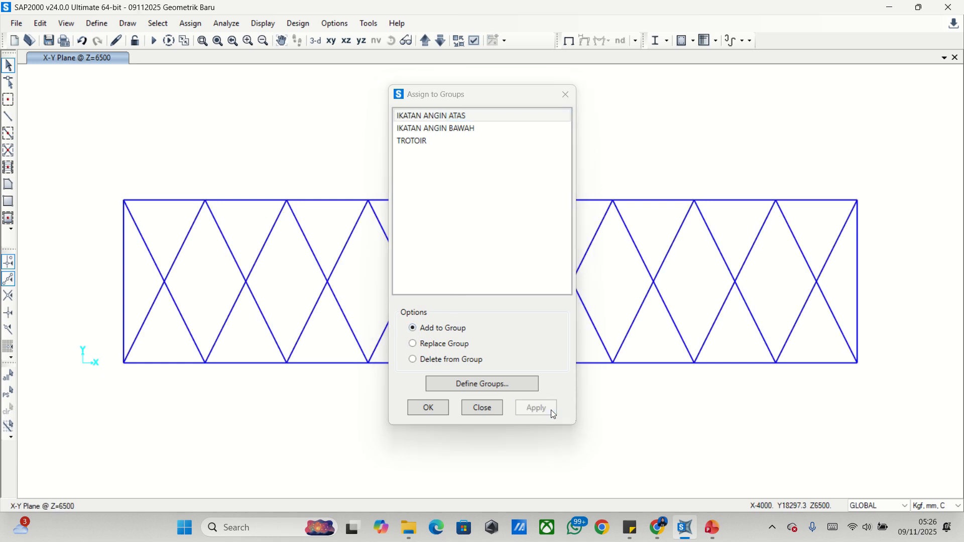
Step: Close the group assignment, switch to the 3D view and display the bridge with the Extrude view type
{"action": "left_click", "coordinate": [427, 409]}
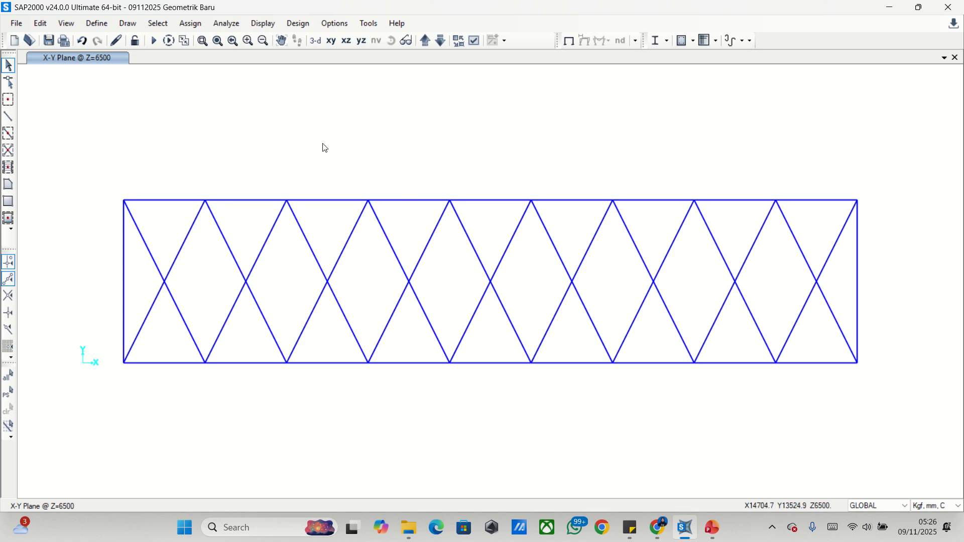
{"action": "left_click", "coordinate": [316, 42]}
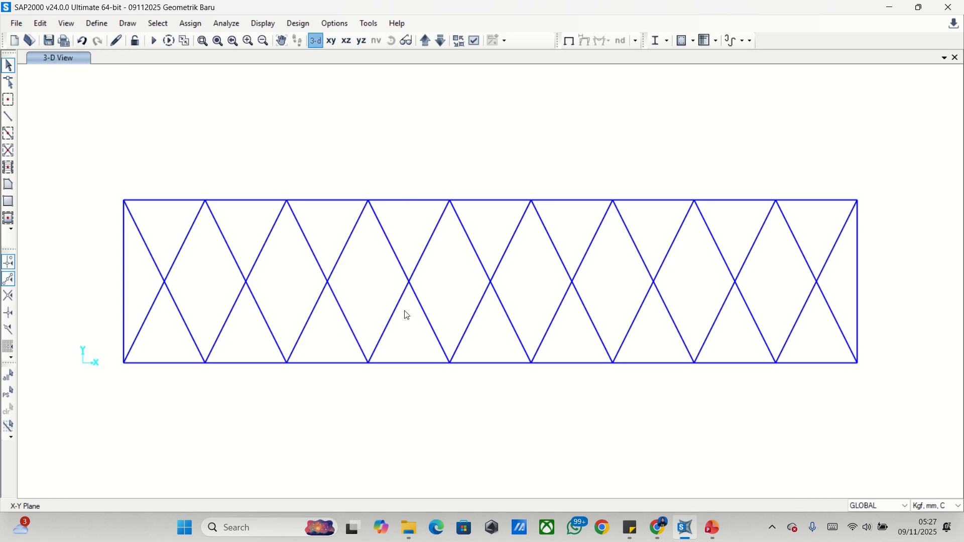
{"action": "left_click", "coordinate": [391, 40]}
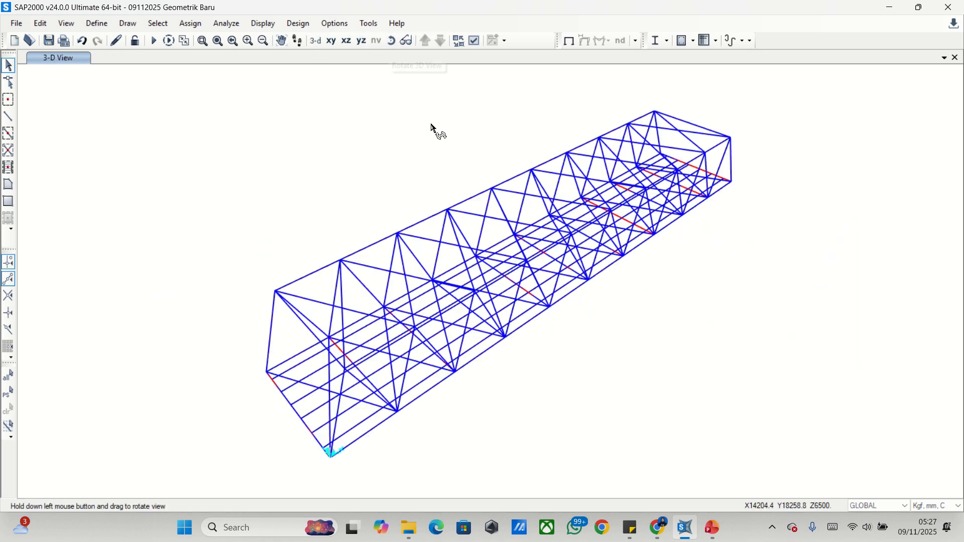
{"action": "left_click_drag", "start_coordinate": [528, 349], "coordinate": [526, 268]}
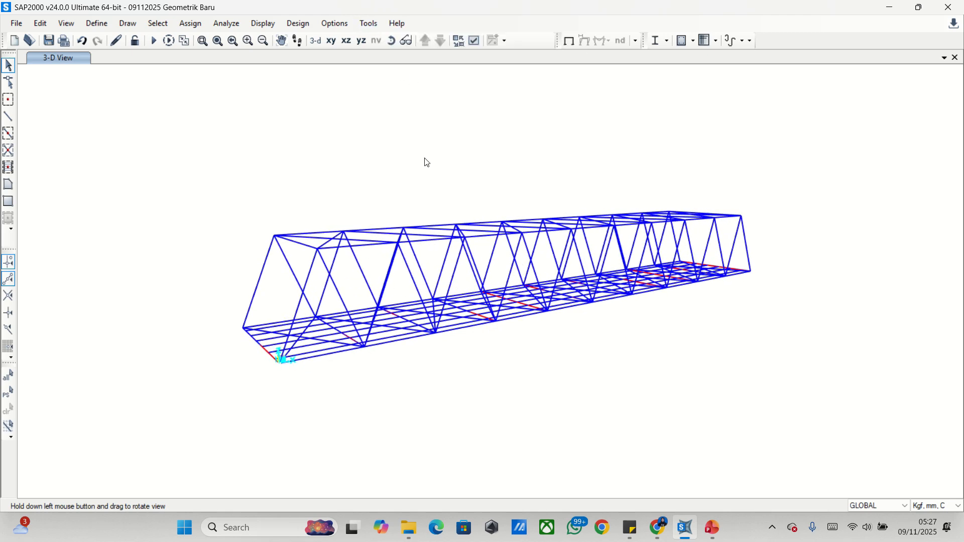
{"action": "left_click", "coordinate": [474, 42]}
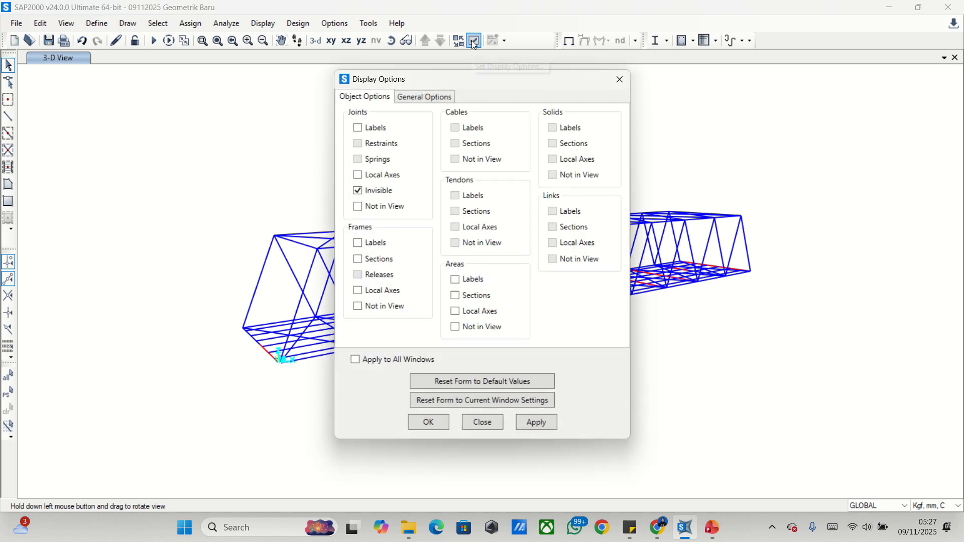
{"action": "left_click", "coordinate": [424, 97]}
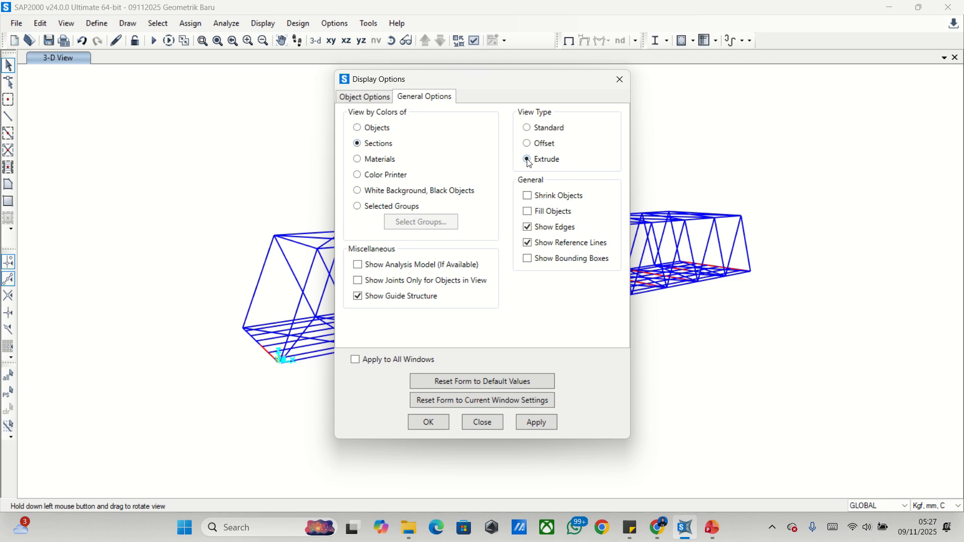
{"action": "left_click", "coordinate": [548, 425]}
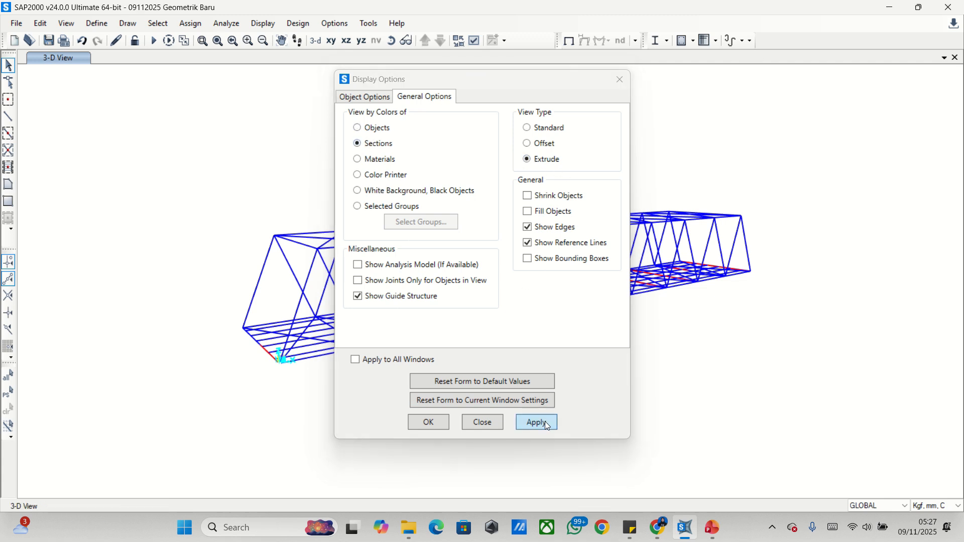
{"action": "left_click", "coordinate": [619, 80]}
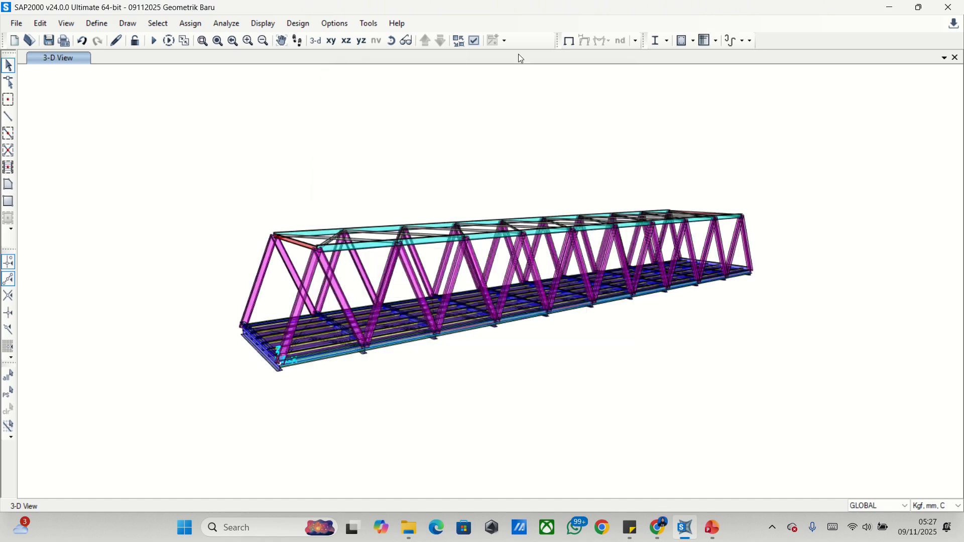
Step: Examine the section orientation of the extruded truss diagonals and end portal members from several angles
{"action": "left_click", "coordinate": [391, 40]}
{"action": "left_click_drag", "start_coordinate": [312, 196], "coordinate": [350, 209]}
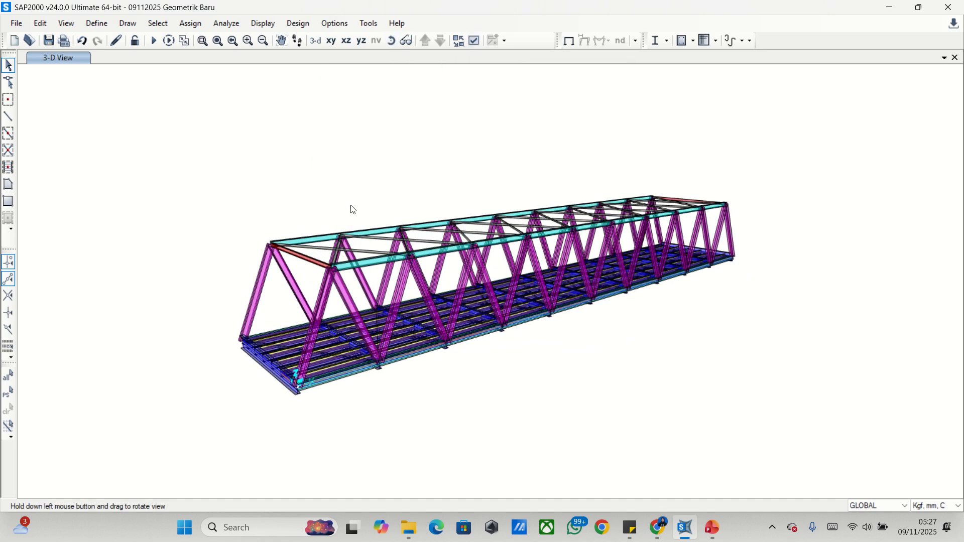
{"action": "scroll", "coordinate": [276, 303], "scroll_direction": "up", "scroll_amount": 5}
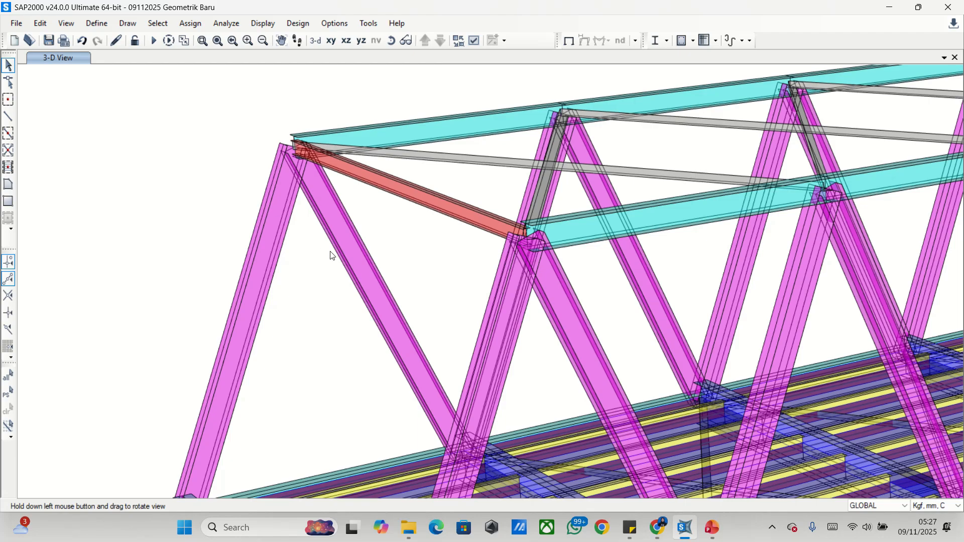
{"action": "left_click_drag", "start_coordinate": [551, 310], "coordinate": [424, 343]}
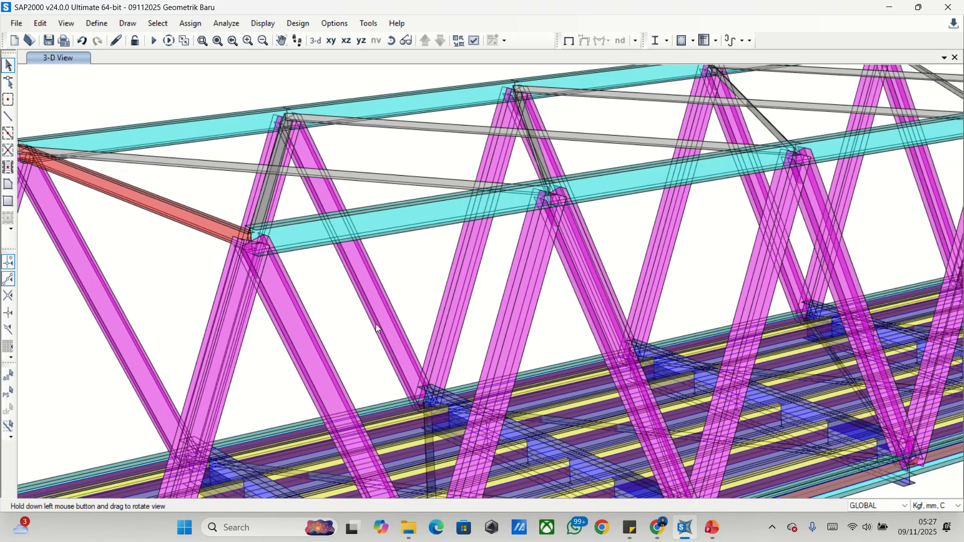
{"action": "scroll", "coordinate": [344, 286], "scroll_direction": "up", "scroll_amount": 5}
{"action": "scroll", "coordinate": [346, 309], "scroll_direction": "down", "scroll_amount": 5}
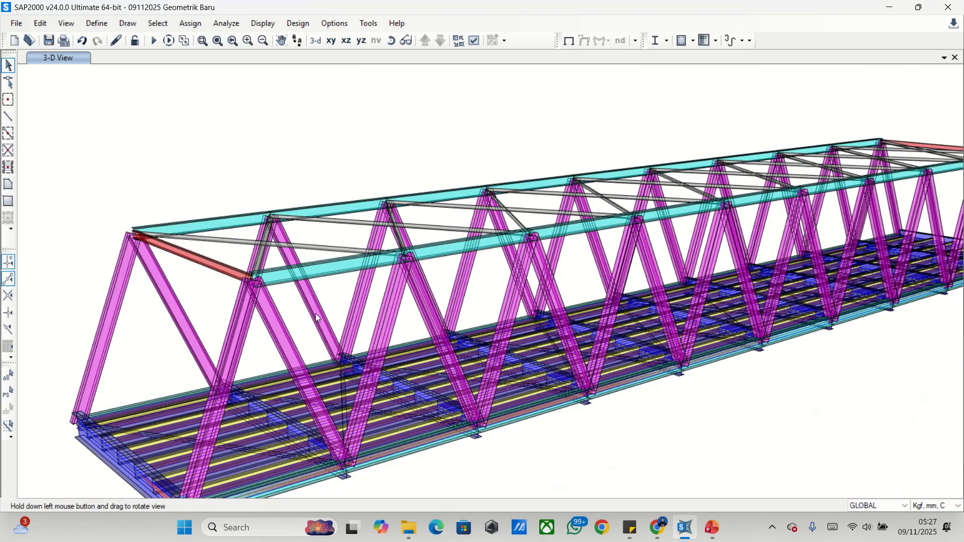
{"action": "left_click_drag", "start_coordinate": [190, 313], "coordinate": [325, 245]}
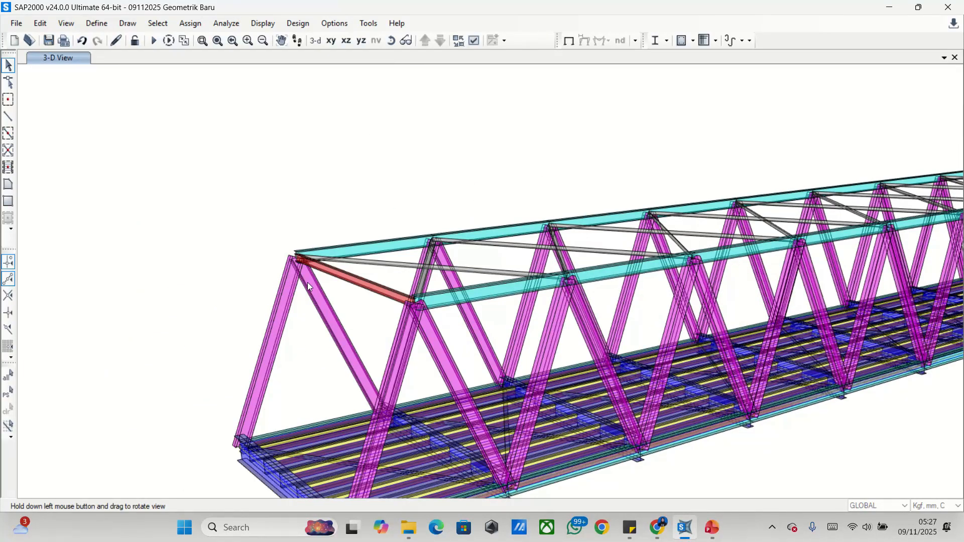
{"action": "left_click_drag", "start_coordinate": [308, 283], "coordinate": [269, 372]}
{"action": "scroll", "coordinate": [210, 408], "scroll_direction": "up", "scroll_amount": 3}
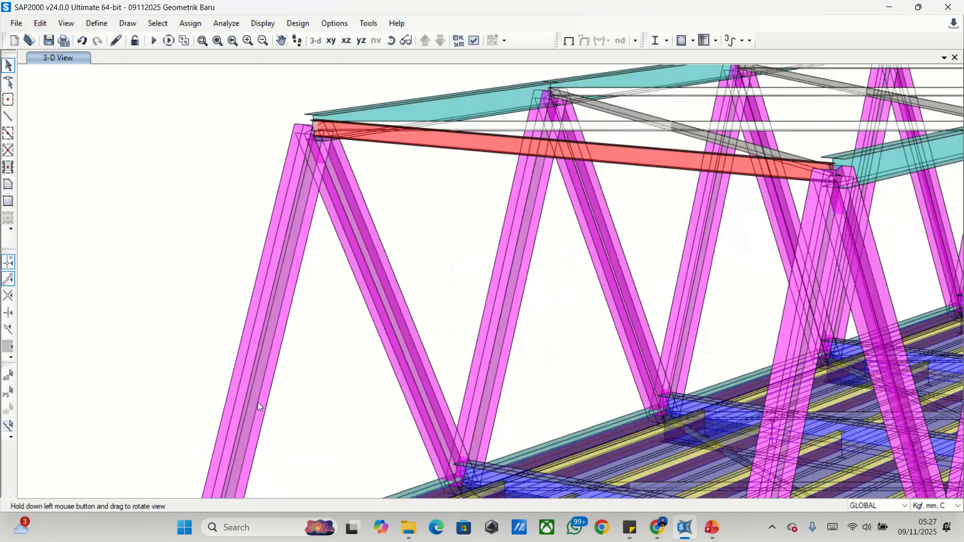
{"action": "scroll", "coordinate": [206, 381], "scroll_direction": "down", "scroll_amount": 5}
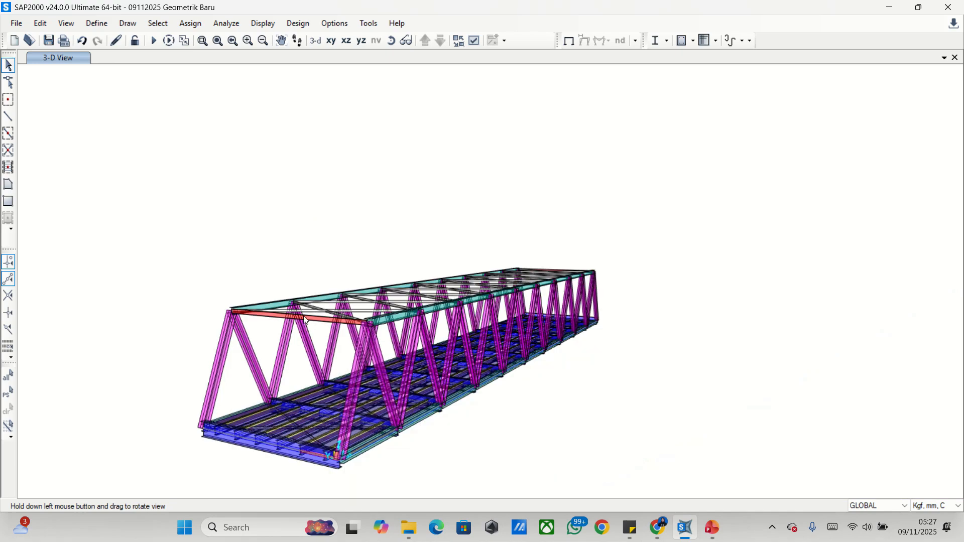
Step: Rotate the local axes of all truss diagonals on both sides to 90 degrees from the default orientation
{"action": "left_click_drag", "start_coordinate": [616, 389], "coordinate": [410, 358]}
{"action": "left_click_drag", "start_coordinate": [723, 318], "coordinate": [128, 314]}
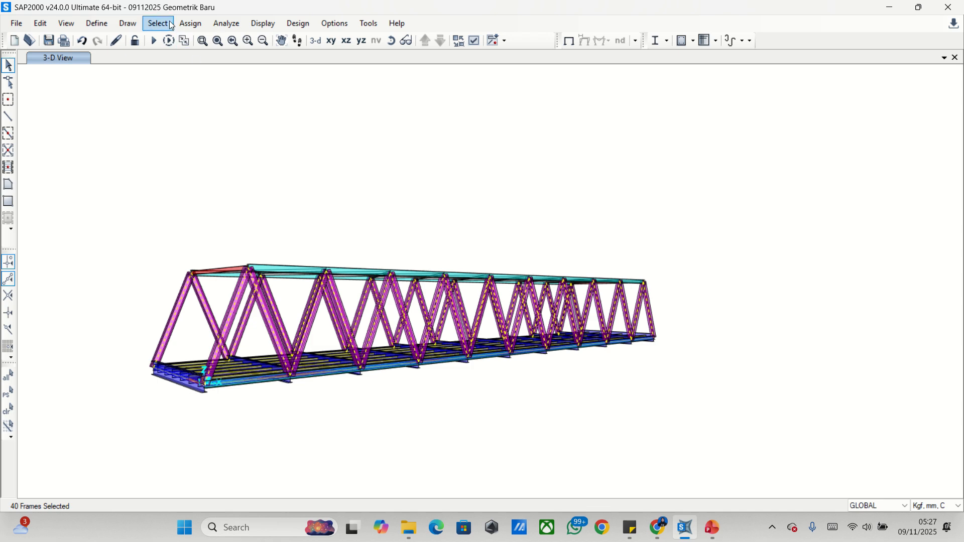
{"action": "left_click", "coordinate": [188, 24]}
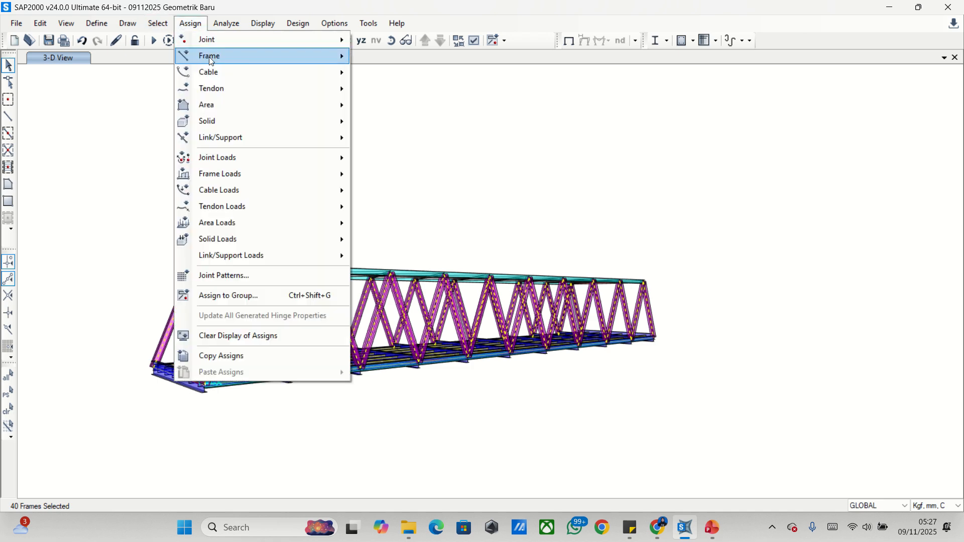
{"action": "mouse_move", "coordinate": [209, 56]}
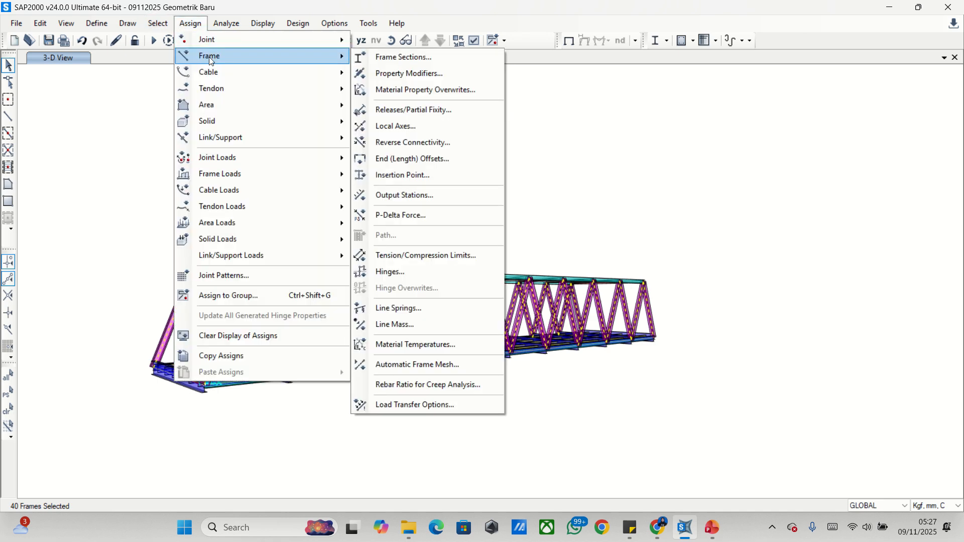
{"action": "left_click", "coordinate": [397, 126]}
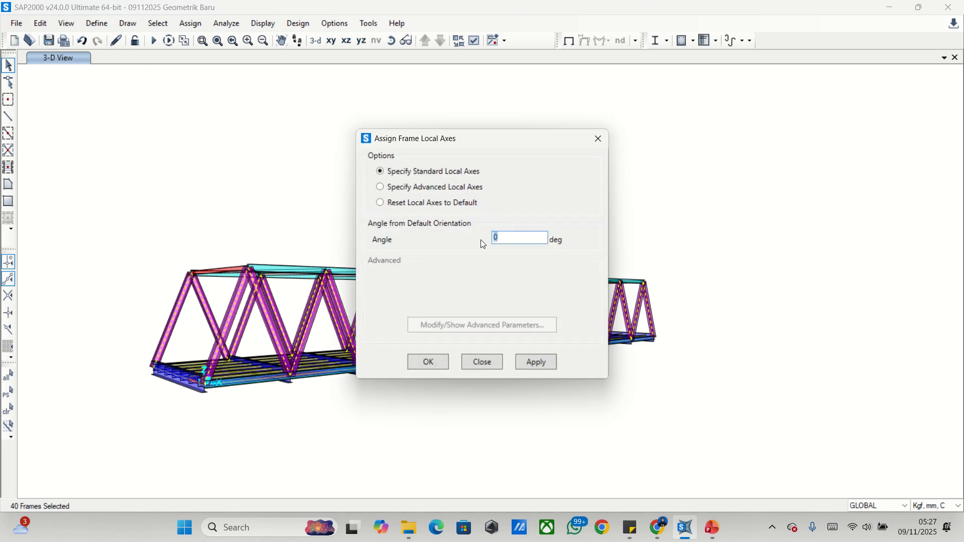
{"action": "type", "text": "90"}
{"action": "left_click", "coordinate": [533, 362]}
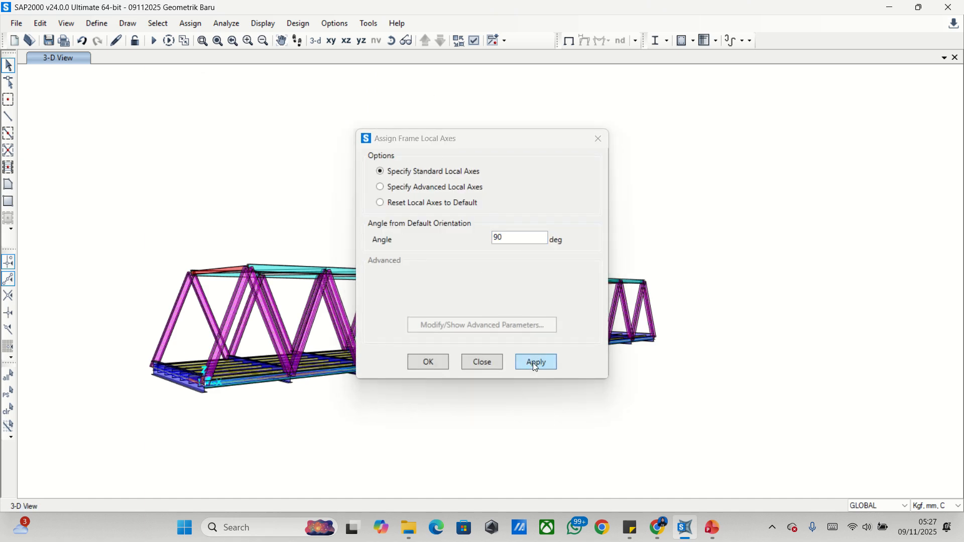
{"action": "left_click", "coordinate": [598, 139]}
Step: Check the section orientation of the rotated truss diagonals at the portal end and along the side of the bridge
{"action": "scroll", "coordinate": [154, 351], "scroll_direction": "up", "scroll_amount": 5}
{"action": "middle_click_drag", "start_coordinate": [153, 351], "coordinate": [321, 359]}
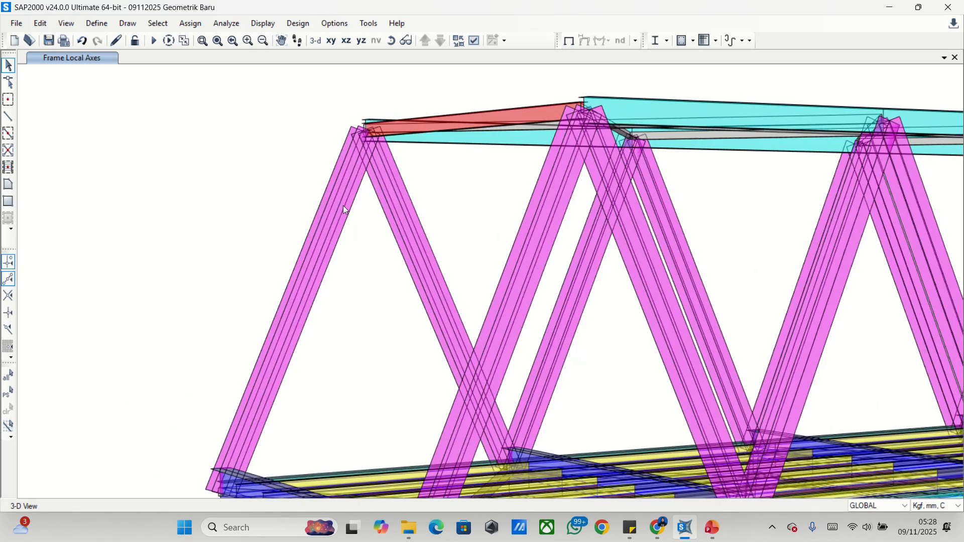
{"action": "left_click", "coordinate": [391, 40]}
{"action": "left_click_drag", "start_coordinate": [338, 299], "coordinate": [770, 355]}
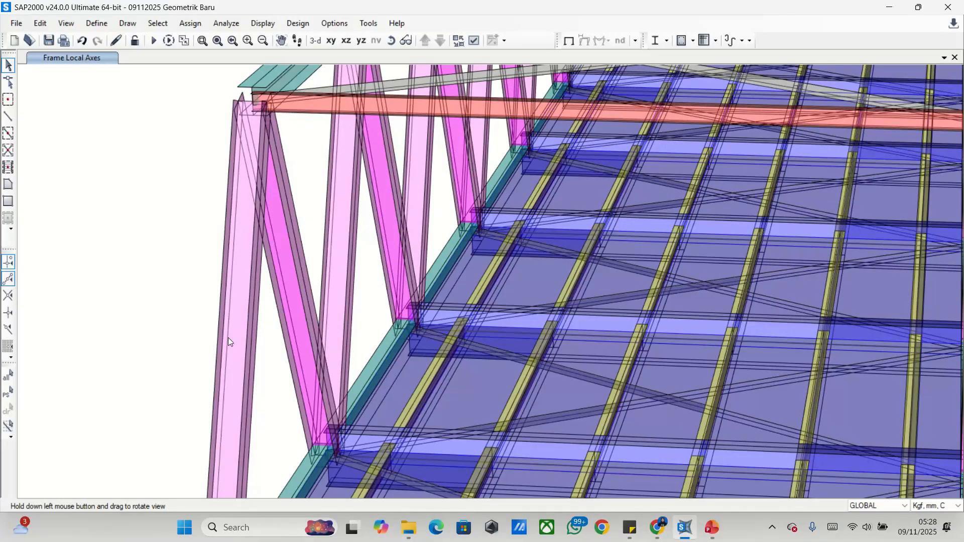
{"action": "scroll", "coordinate": [252, 346], "scroll_direction": "down", "scroll_amount": 4}
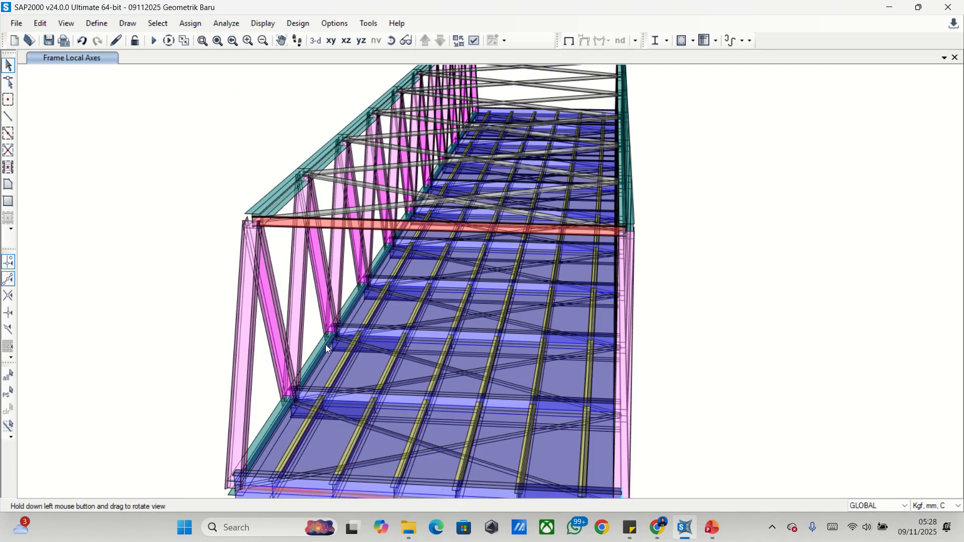
{"action": "scroll", "coordinate": [326, 344], "scroll_direction": "down", "scroll_amount": 3}
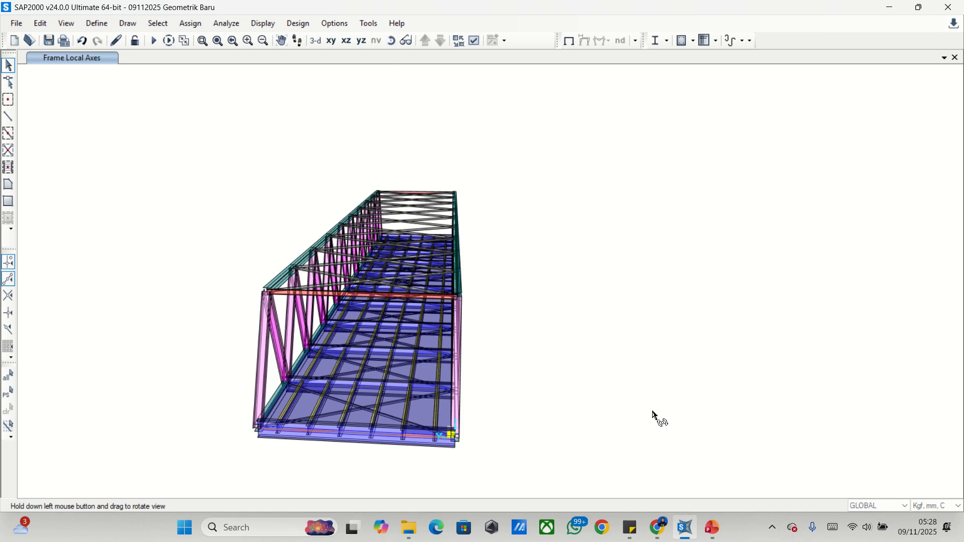
{"action": "left_click_drag", "start_coordinate": [657, 415], "coordinate": [301, 388]}
{"action": "scroll", "coordinate": [66, 332], "scroll_direction": "up", "scroll_amount": 5}
{"action": "scroll", "coordinate": [67, 331], "scroll_direction": "down", "scroll_amount": 5}
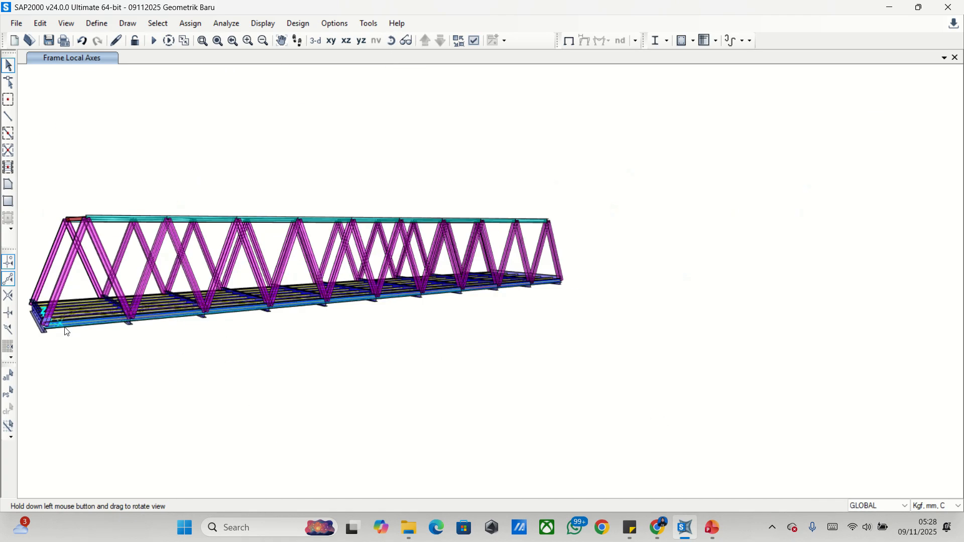
{"action": "middle_click_drag", "start_coordinate": [65, 330], "coordinate": [438, 373]}
{"action": "middle_click_drag", "start_coordinate": [586, 281], "coordinate": [372, 279]}
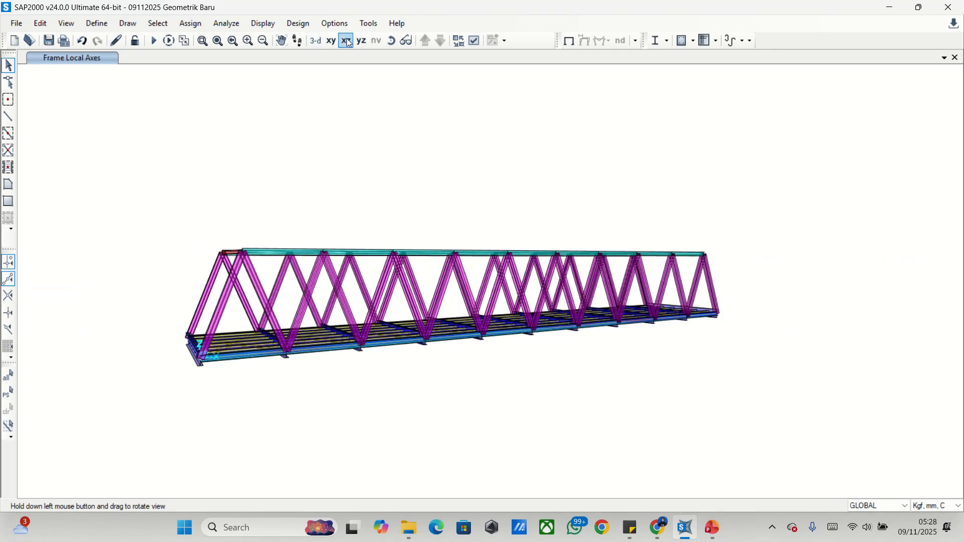
Step: Inspect how the top and bottom chord sections are oriented where they meet the diagonals at the end joints
{"action": "left_click", "coordinate": [391, 40]}
{"action": "left_click_drag", "start_coordinate": [261, 361], "coordinate": [528, 417]}
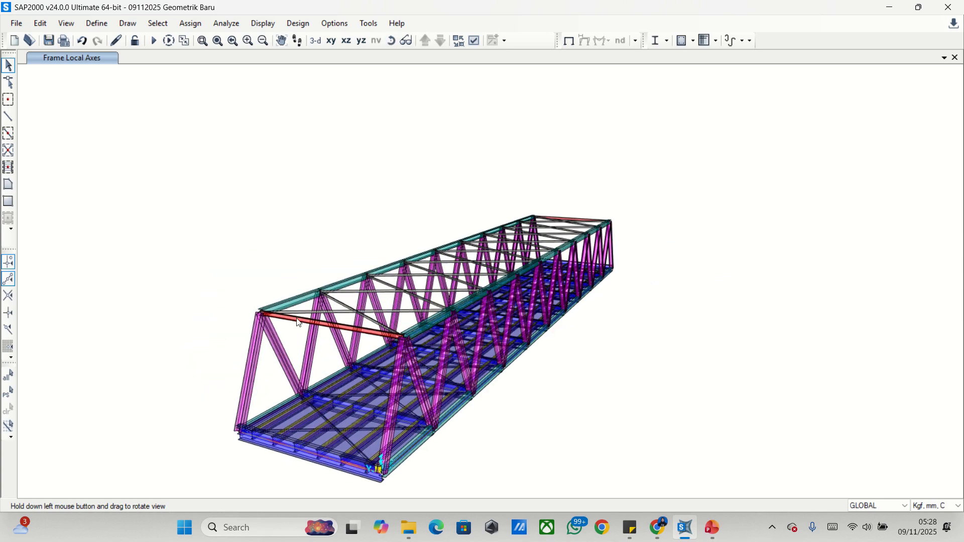
{"action": "scroll", "coordinate": [180, 265], "scroll_direction": "up", "scroll_amount": 5}
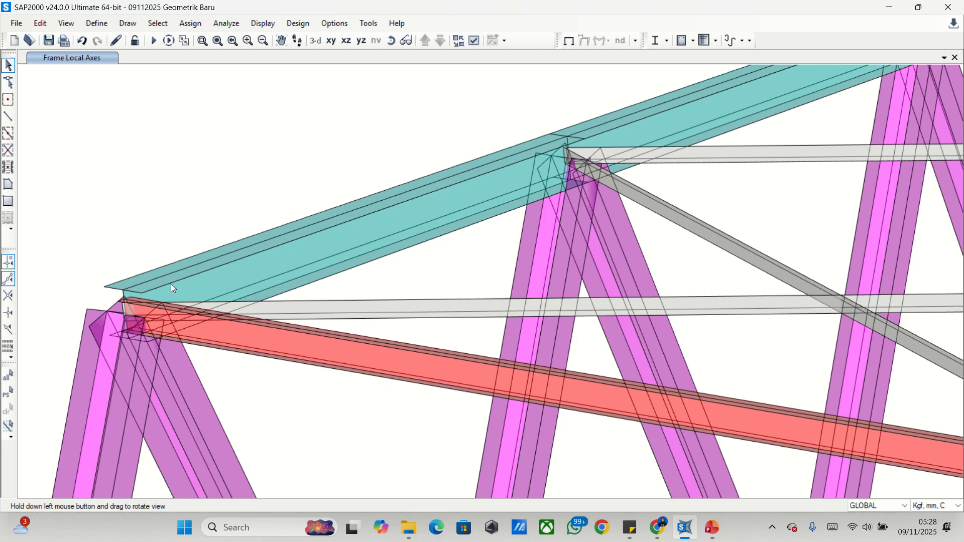
{"action": "scroll", "coordinate": [289, 190], "scroll_direction": "down", "scroll_amount": 6}
{"action": "scroll", "coordinate": [404, 371], "scroll_direction": "up", "scroll_amount": 4}
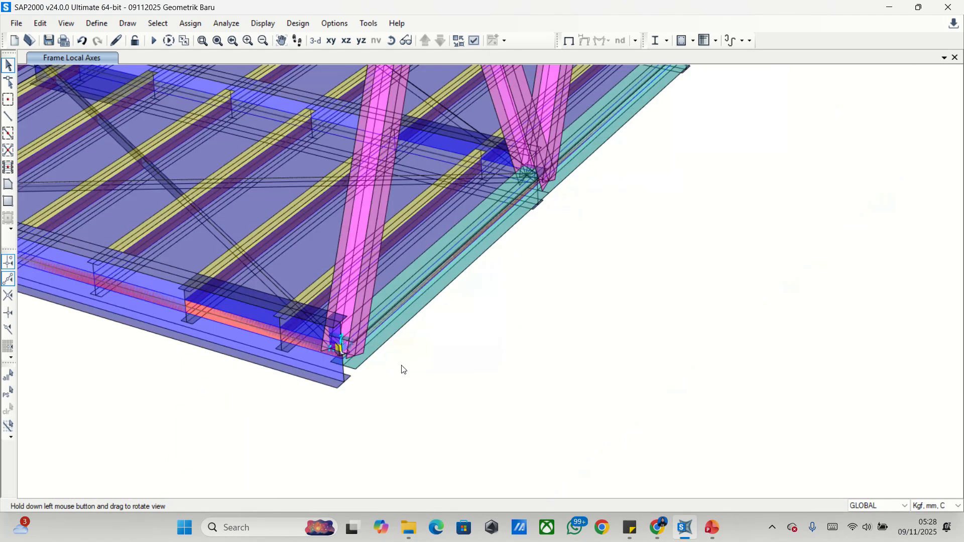
{"action": "scroll", "coordinate": [400, 333], "scroll_direction": "down", "scroll_amount": 4}
{"action": "middle_click_drag", "start_coordinate": [456, 278], "coordinate": [443, 339]}
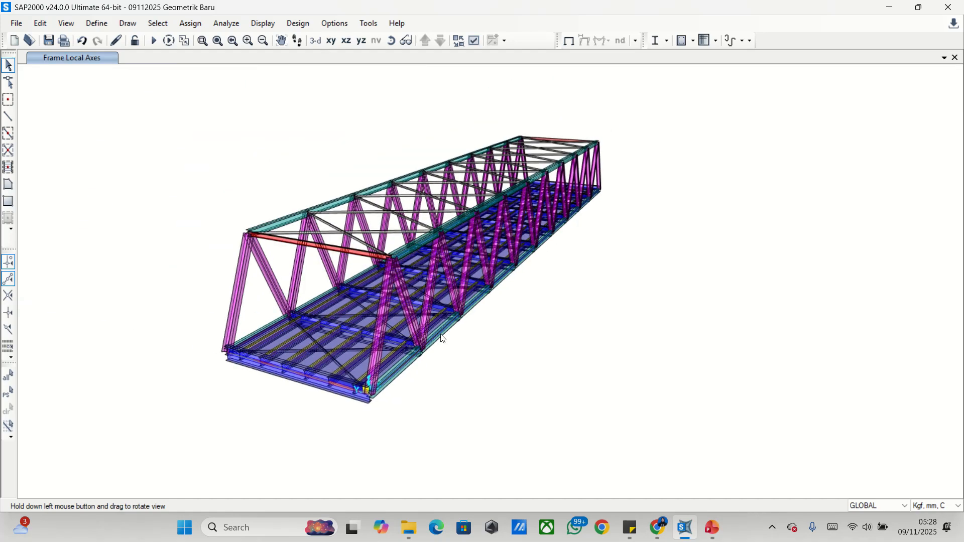
Step: Select all members with section R. Utama HB 400.400.30.50 and rotate their local axes to 90 degrees from the default orientation
{"action": "left_click", "coordinate": [158, 23]}
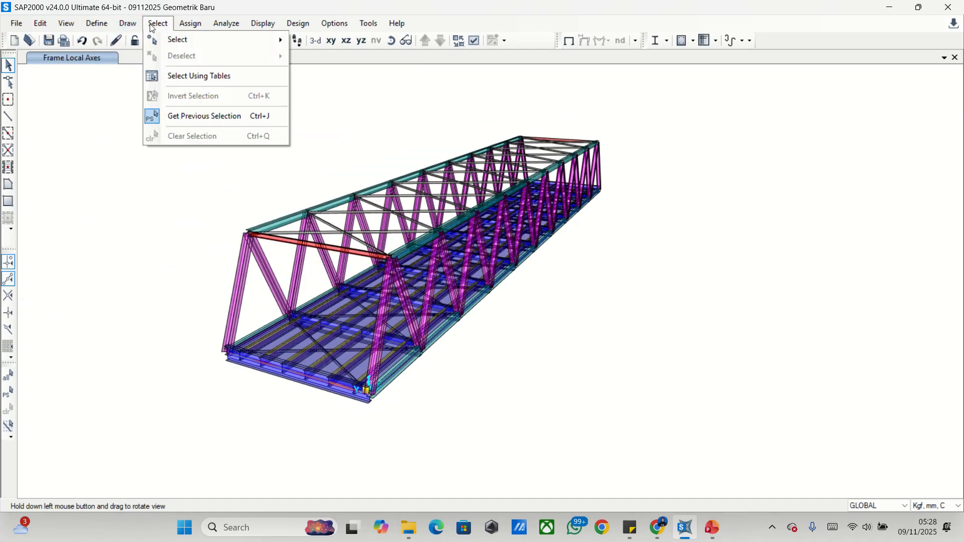
{"action": "mouse_move", "coordinate": [196, 45]}
{"action": "left_click", "coordinate": [226, 25]}
{"action": "left_click", "coordinate": [158, 25]}
{"action": "mouse_move", "coordinate": [192, 25]}
{"action": "mouse_move", "coordinate": [158, 23]}
{"action": "mouse_move", "coordinate": [274, 39]}
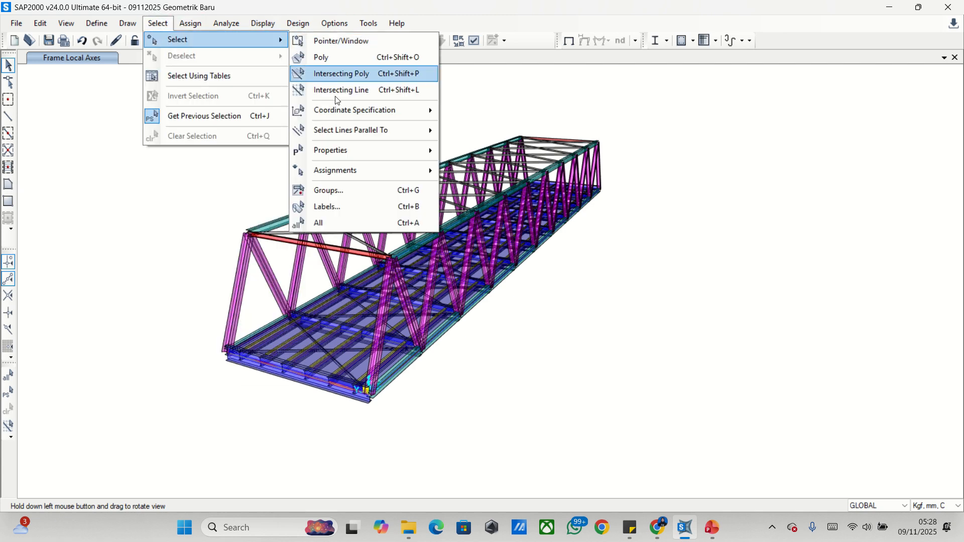
{"action": "mouse_move", "coordinate": [363, 153]}
{"action": "left_click", "coordinate": [477, 166]}
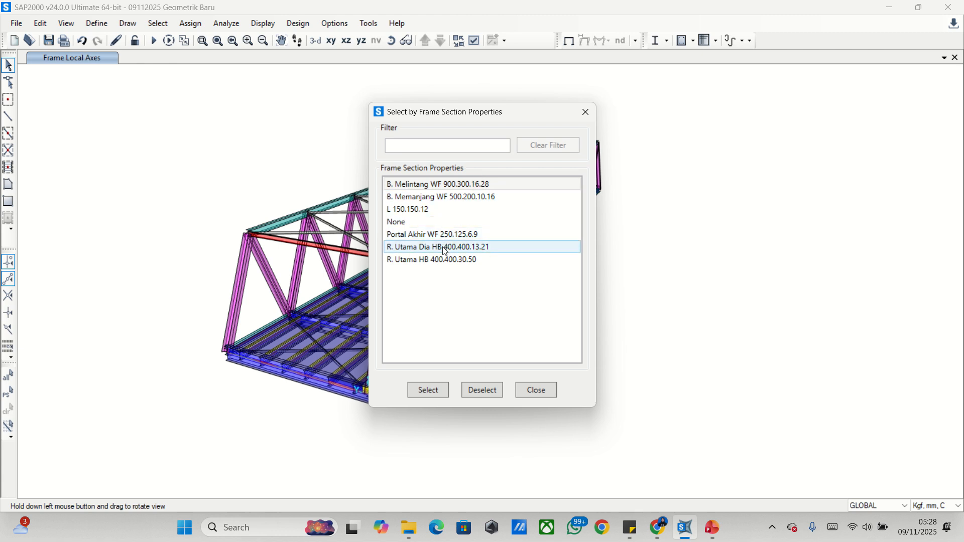
{"action": "left_click", "coordinate": [444, 262]}
{"action": "left_click", "coordinate": [436, 391]}
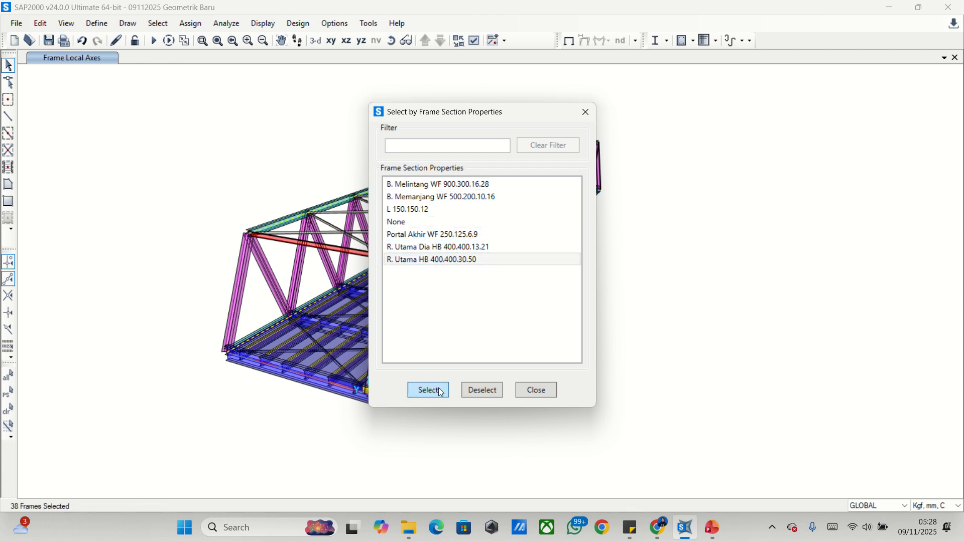
{"action": "left_click", "coordinate": [539, 390]}
{"action": "scroll", "coordinate": [354, 383], "scroll_direction": "up", "scroll_amount": 3}
{"action": "scroll", "coordinate": [354, 372], "scroll_direction": "down", "scroll_amount": 3}
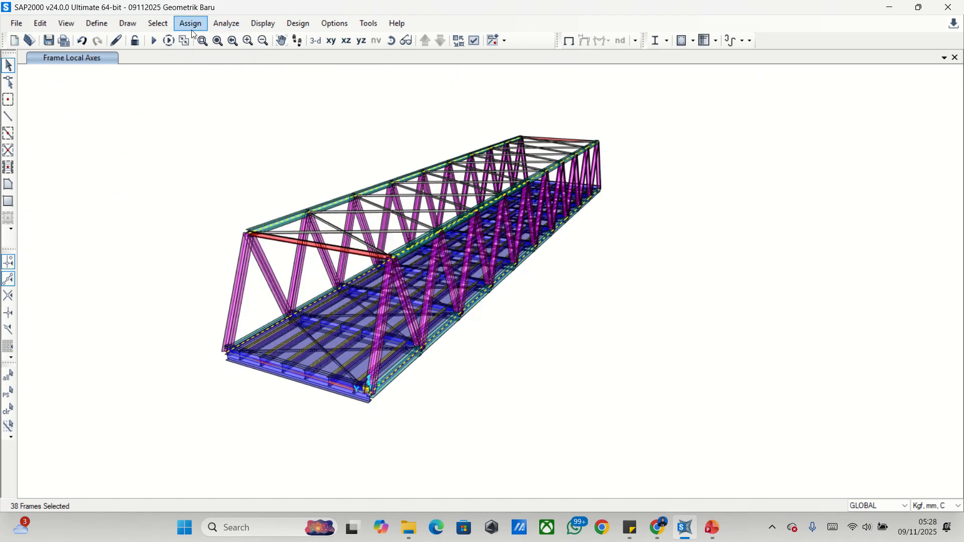
{"action": "left_click", "coordinate": [192, 26]}
{"action": "mouse_move", "coordinate": [261, 58]}
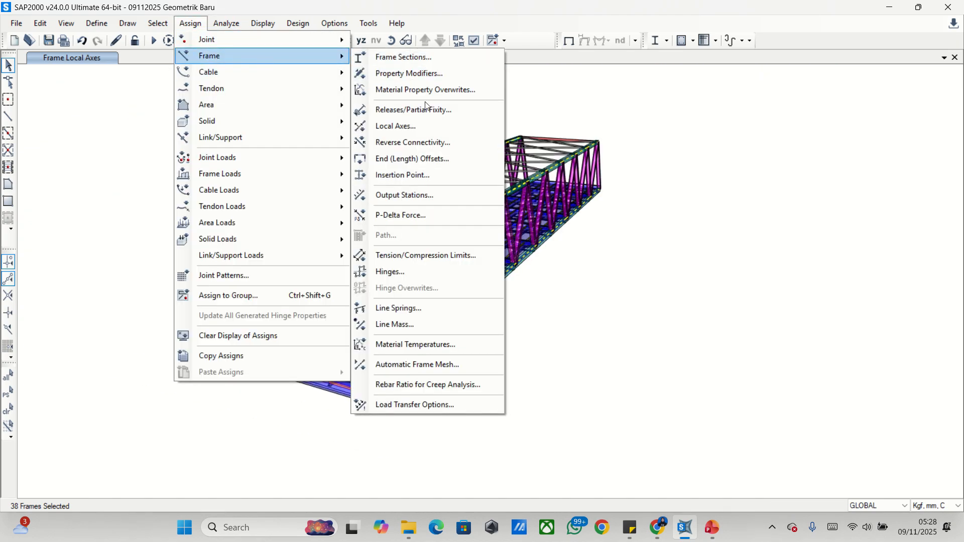
{"action": "left_click", "coordinate": [430, 125]}
{"action": "left_click", "coordinate": [514, 239]}
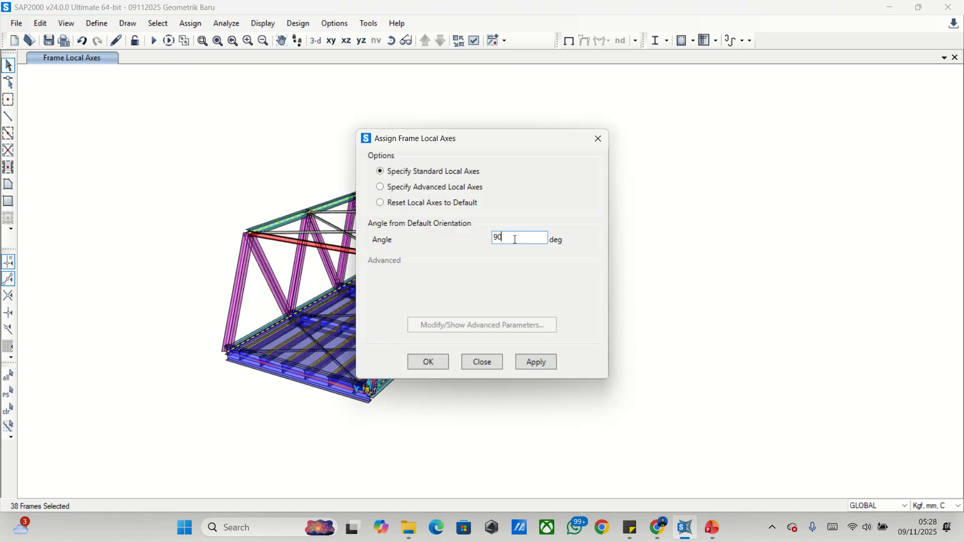
{"action": "left_click", "coordinate": [545, 363]}
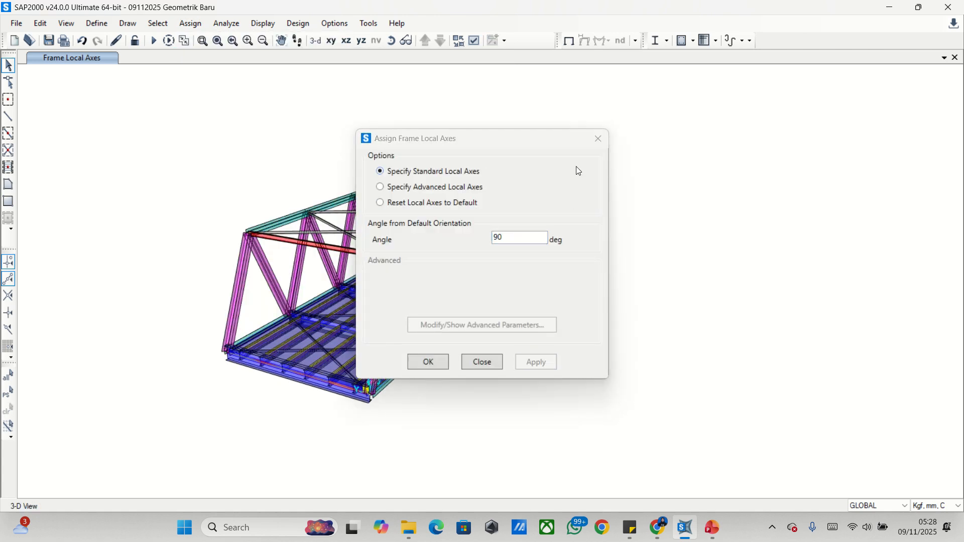
{"action": "left_click", "coordinate": [598, 139]}
Step: Check the section orientation of the rotated bottom and top chords at the end joints of the bridge
{"action": "scroll", "coordinate": [394, 396], "scroll_direction": "up", "scroll_amount": 5}
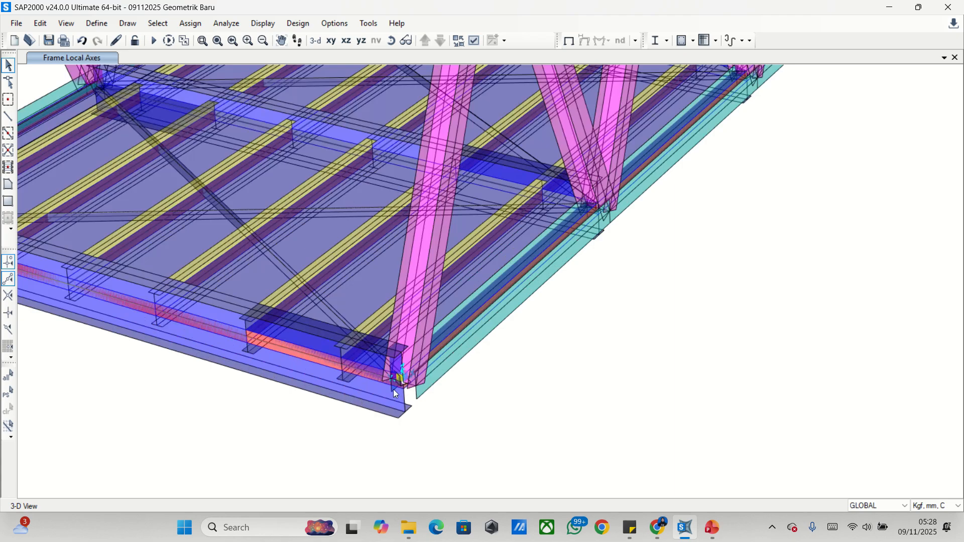
{"action": "scroll", "coordinate": [394, 388], "scroll_direction": "down", "scroll_amount": 5}
{"action": "scroll", "coordinate": [128, 308], "scroll_direction": "up", "scroll_amount": 8}
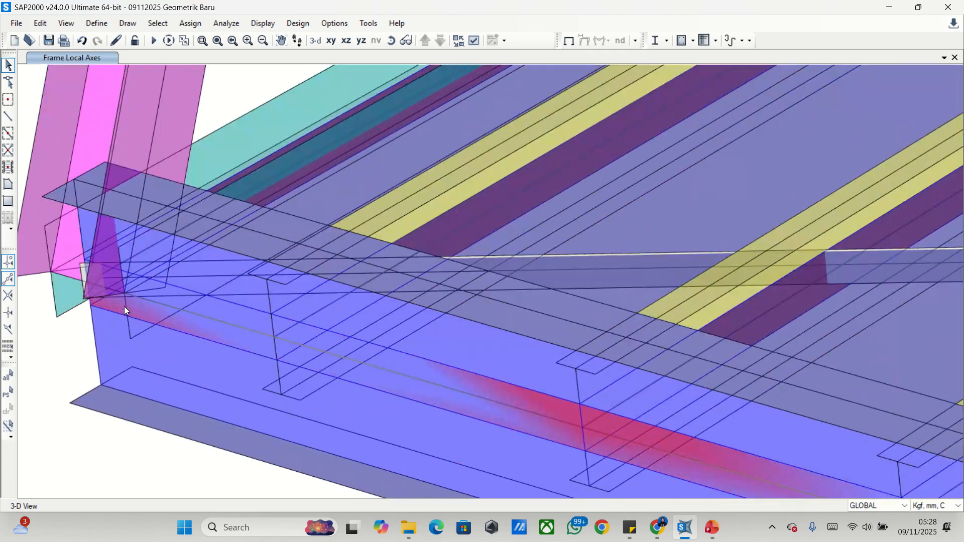
{"action": "scroll", "coordinate": [125, 307], "scroll_direction": "down", "scroll_amount": 10}
{"action": "scroll", "coordinate": [192, 205], "scroll_direction": "up", "scroll_amount": 8}
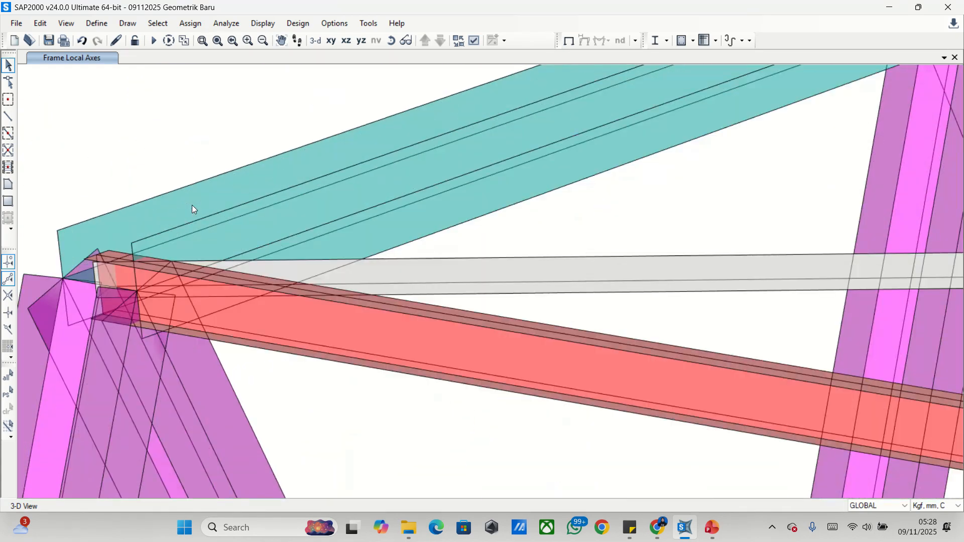
{"action": "scroll", "coordinate": [192, 205], "scroll_direction": "down", "scroll_amount": 8}
{"action": "scroll", "coordinate": [487, 129], "scroll_direction": "up", "scroll_amount": 3}
{"action": "scroll", "coordinate": [504, 120], "scroll_direction": "down", "scroll_amount": 3}
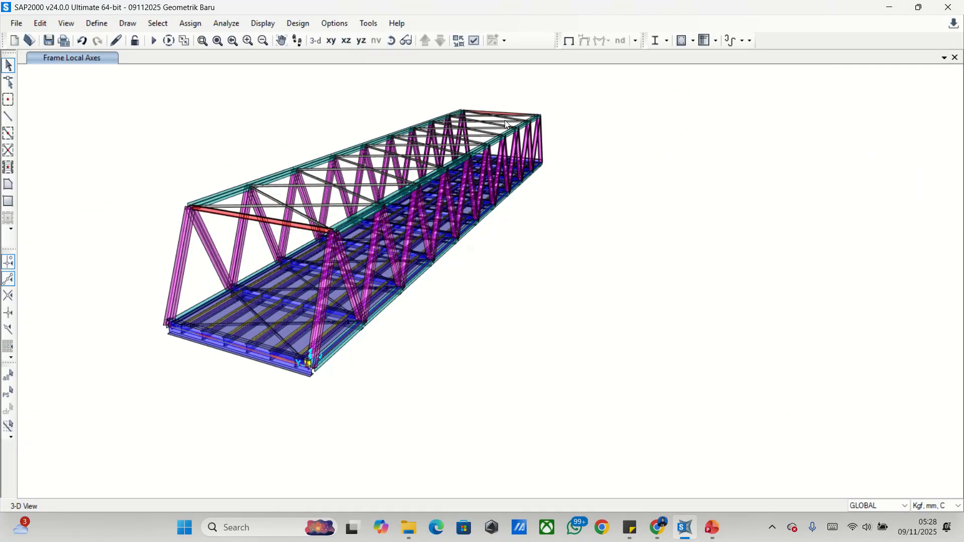
Step: Examine the truss from the side and inspect how the angle sections of the top bracing cross between the top chords
{"action": "left_click", "coordinate": [391, 40]}
{"action": "left_click_drag", "start_coordinate": [532, 236], "coordinate": [413, 259]}
{"action": "scroll", "coordinate": [211, 174], "scroll_direction": "up", "scroll_amount": 6}
{"action": "scroll", "coordinate": [198, 191], "scroll_direction": "down", "scroll_amount": 3}
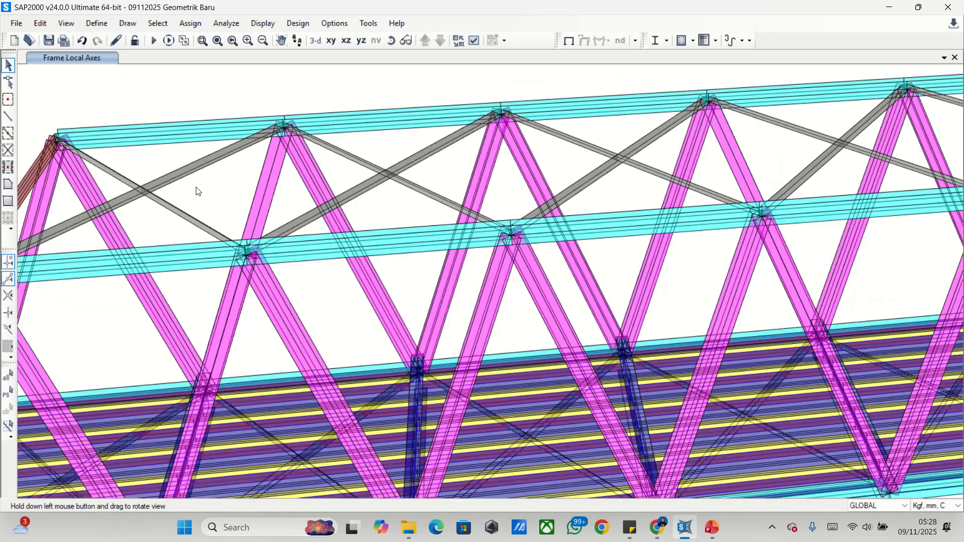
{"action": "scroll", "coordinate": [620, 167], "scroll_direction": "up", "scroll_amount": 5}
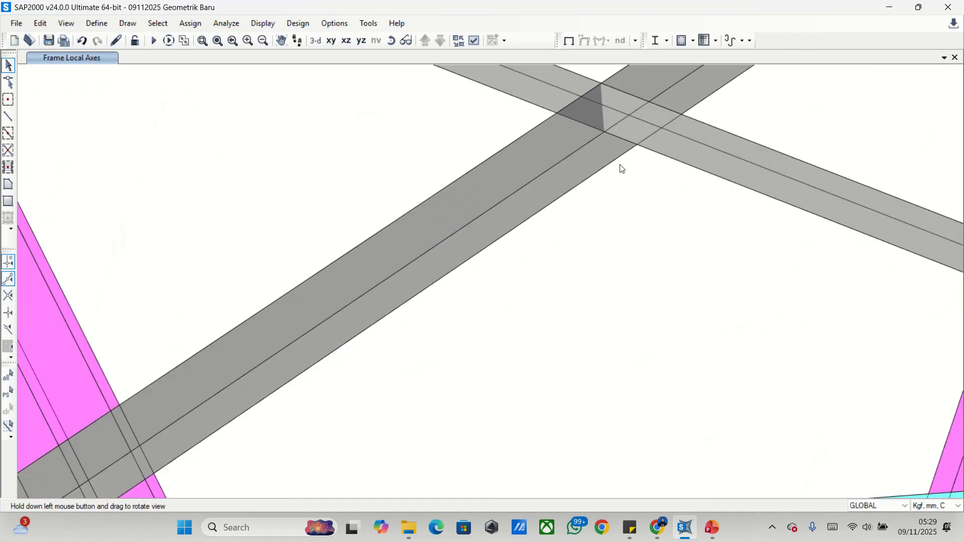
{"action": "scroll", "coordinate": [623, 170], "scroll_direction": "down", "scroll_amount": 3}
{"action": "scroll", "coordinate": [623, 169], "scroll_direction": "down", "scroll_amount": 5}
{"action": "middle_click_drag", "start_coordinate": [665, 167], "coordinate": [387, 222]}
Step: Inspect the near end of the top chord where it joins the portal beam, bracing and end diagonals
{"action": "left_click", "coordinate": [392, 41]}
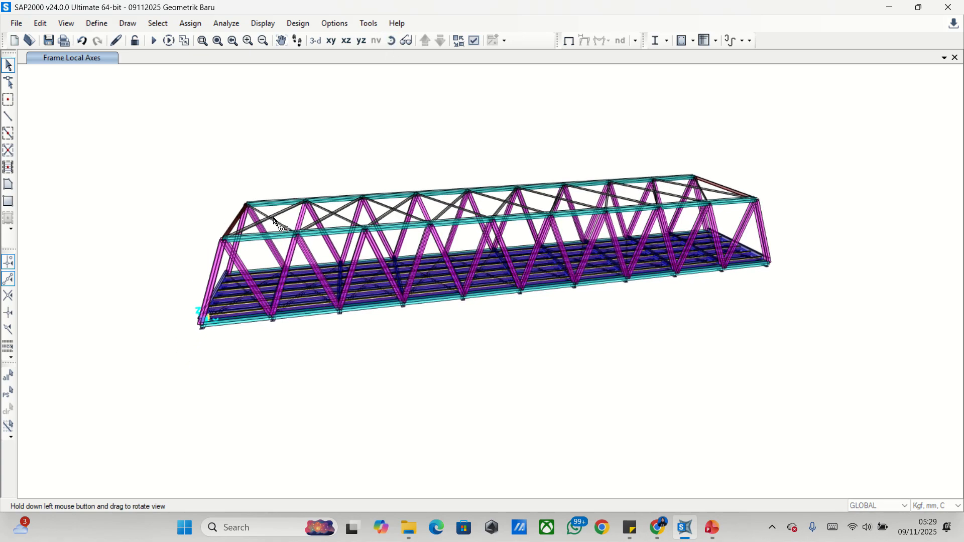
{"action": "left_click_drag", "start_coordinate": [275, 219], "coordinate": [394, 218]}
{"action": "scroll", "coordinate": [194, 255], "scroll_direction": "up", "scroll_amount": 10}
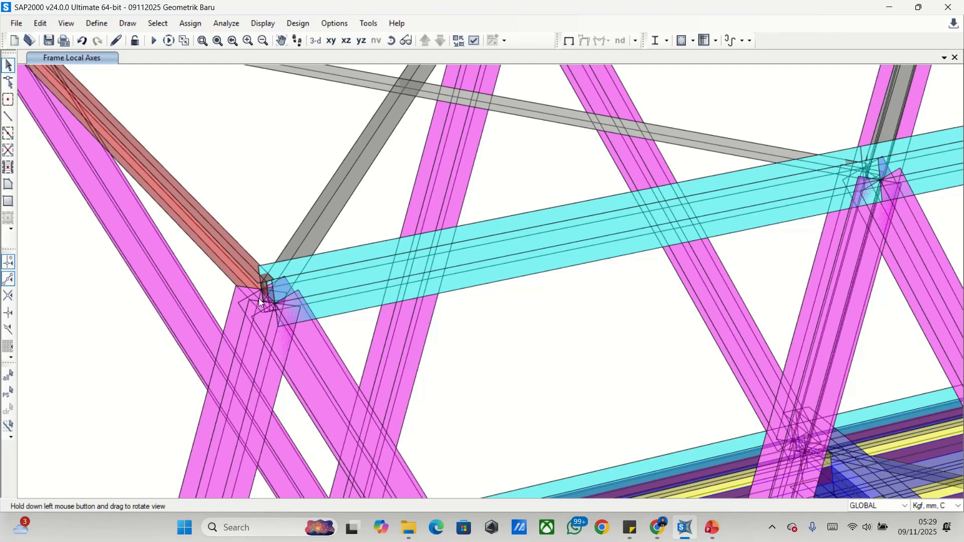
{"action": "scroll", "coordinate": [258, 299], "scroll_direction": "up", "scroll_amount": 2}
{"action": "scroll", "coordinate": [258, 299], "scroll_direction": "down", "scroll_amount": 10}
{"action": "middle_click_drag", "start_coordinate": [653, 263], "coordinate": [505, 303]}
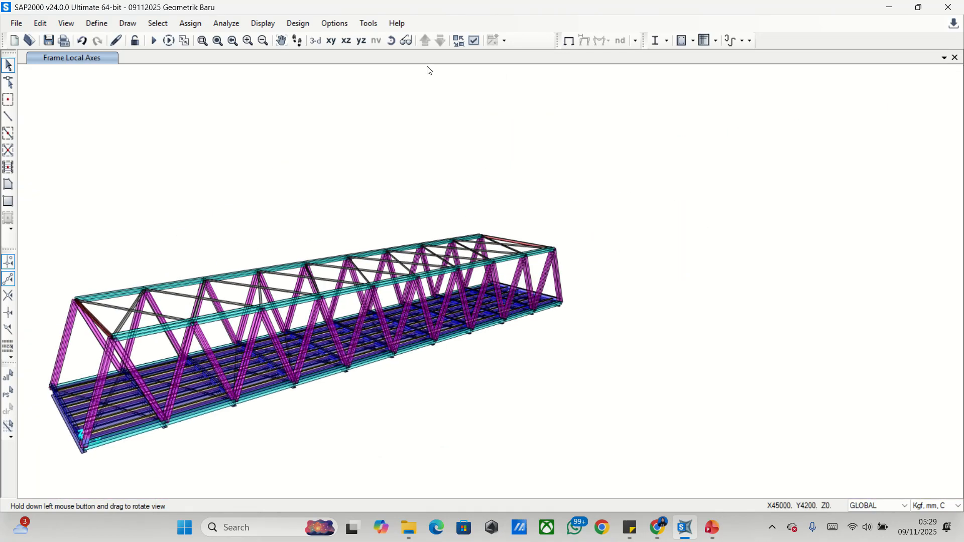
Step: Compare the orientation of the portal beam at the far end with the slope of the end diagonals
{"action": "left_click", "coordinate": [391, 41]}
{"action": "left_click_drag", "start_coordinate": [632, 284], "coordinate": [528, 280]}
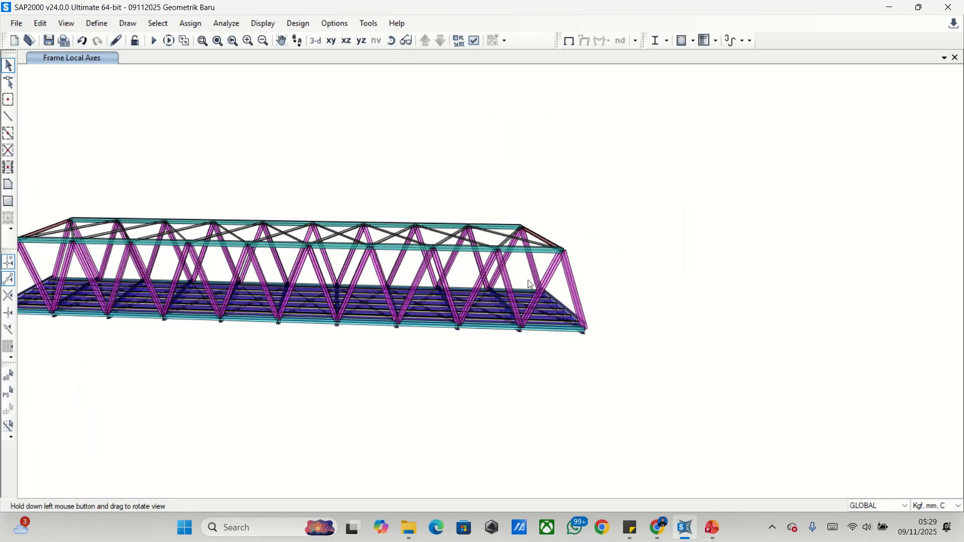
{"action": "scroll", "coordinate": [581, 236], "scroll_direction": "up", "scroll_amount": 6}
{"action": "left_click_drag", "start_coordinate": [603, 341], "coordinate": [454, 301]}
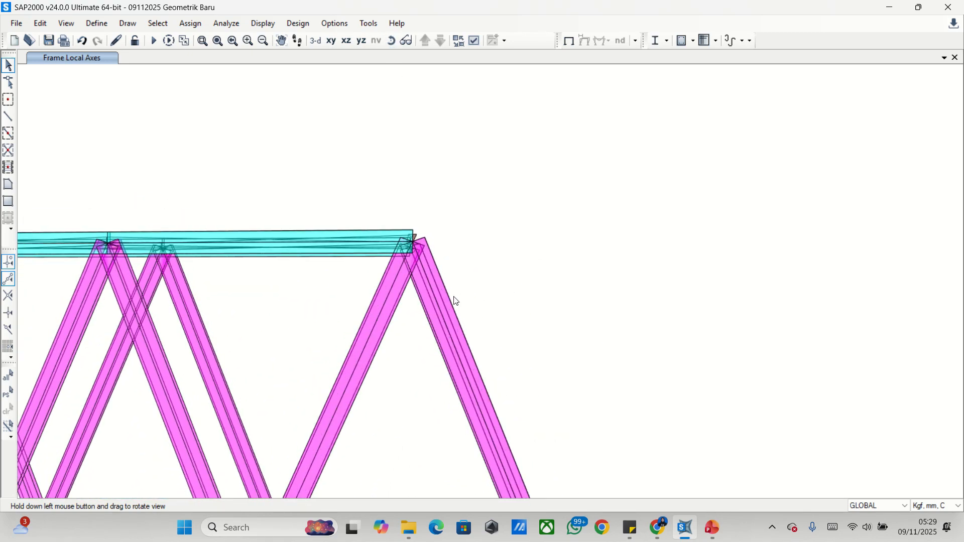
{"action": "scroll", "coordinate": [405, 240], "scroll_direction": "up", "scroll_amount": 4}
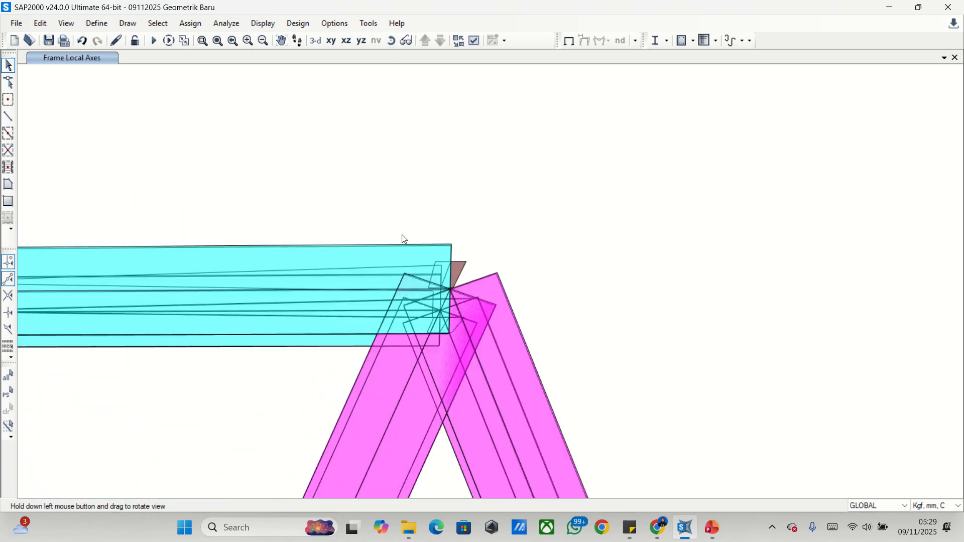
{"action": "left_click", "coordinate": [384, 39]}
{"action": "left_click_drag", "start_coordinate": [602, 234], "coordinate": [517, 277]}
{"action": "scroll", "coordinate": [518, 280], "scroll_direction": "down", "scroll_amount": 5}
{"action": "middle_click_drag", "start_coordinate": [519, 393], "coordinate": [565, 290]}
{"action": "left_click", "coordinate": [392, 42]}
{"action": "left_click_drag", "start_coordinate": [552, 331], "coordinate": [711, 314]}
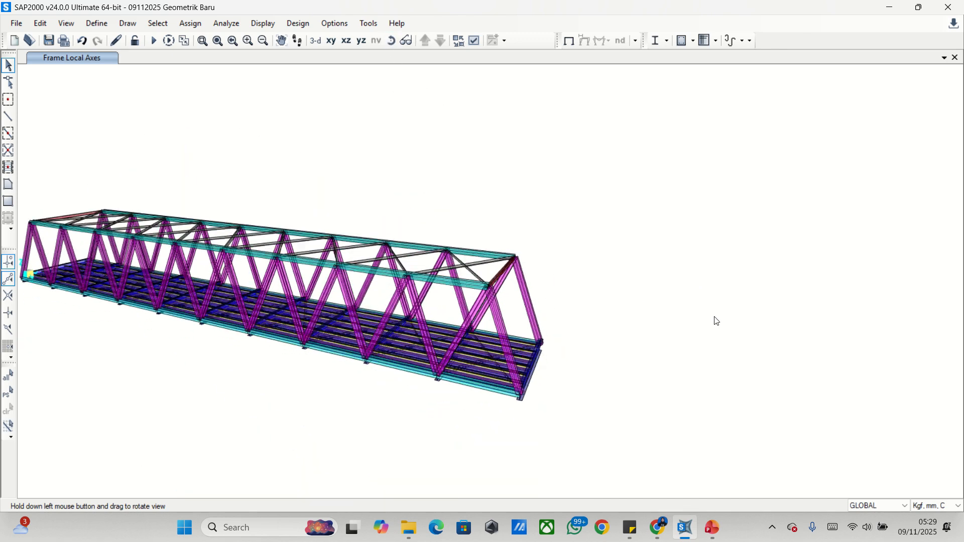
{"action": "scroll", "coordinate": [489, 280], "scroll_direction": "up", "scroll_amount": 6}
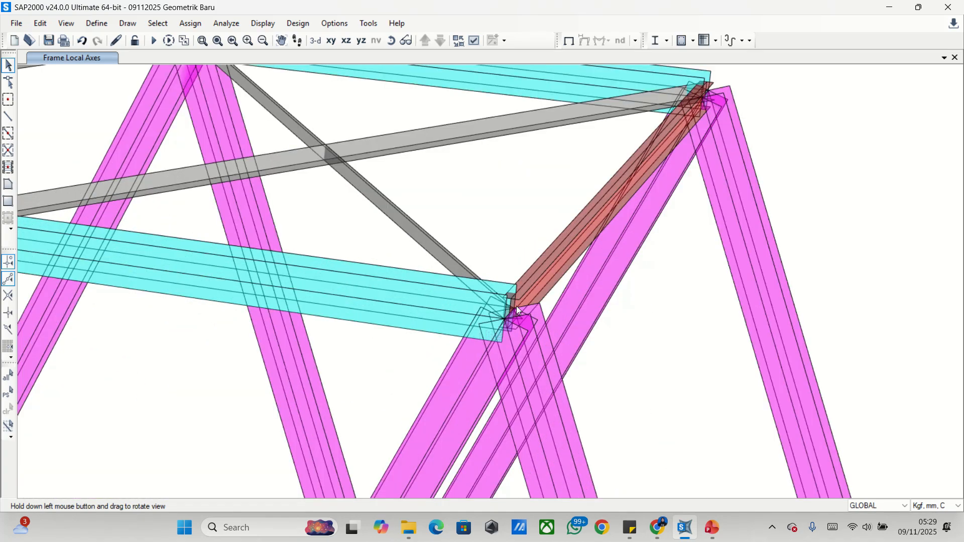
Step: Switch to PowerPoint and open slide 16 with the hand-drawn sketch of the diagonal's inclination angles
{"action": "left_click", "coordinate": [713, 528]}
{"action": "scroll", "coordinate": [98, 354], "scroll_direction": "down", "scroll_amount": 10}
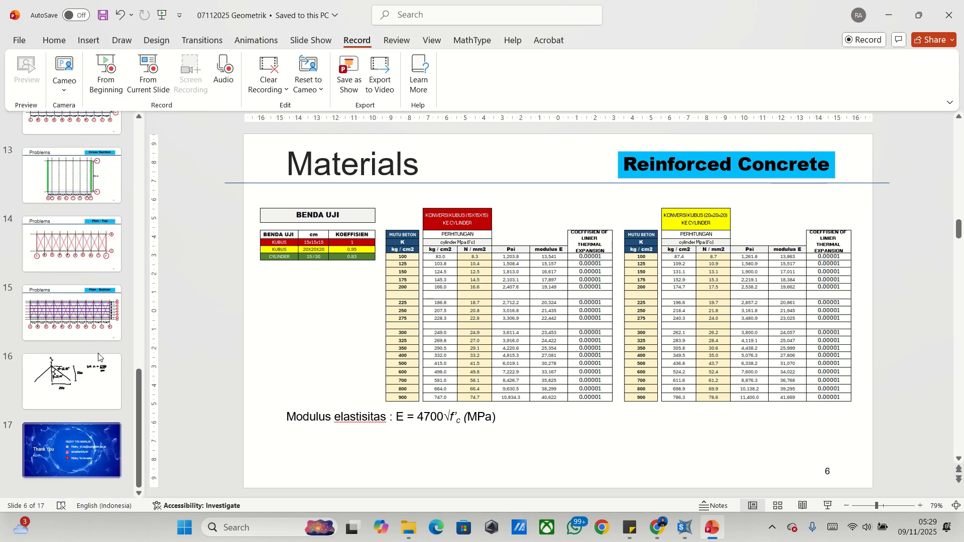
{"action": "left_click", "coordinate": [95, 368]}
{"action": "right_click", "coordinate": [351, 342]}
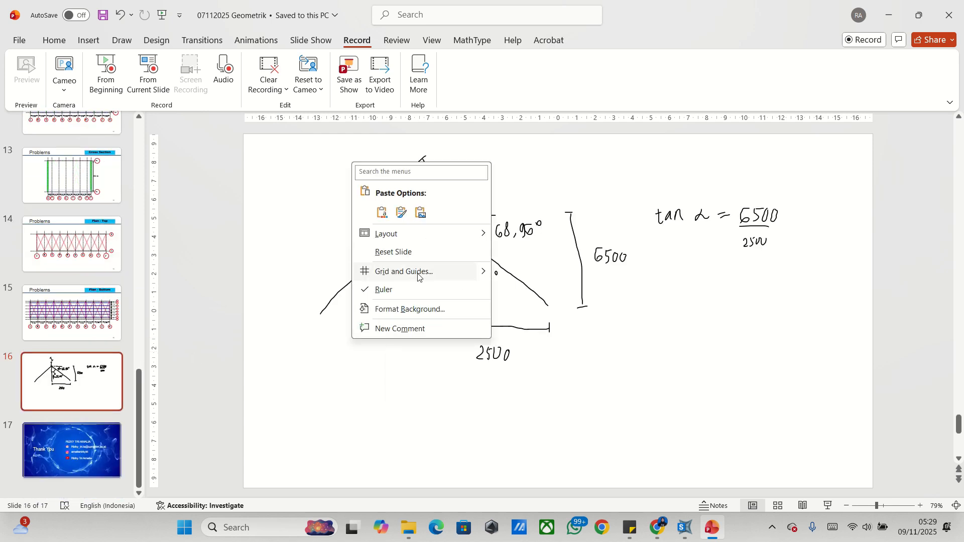
{"action": "left_click", "coordinate": [664, 392]}
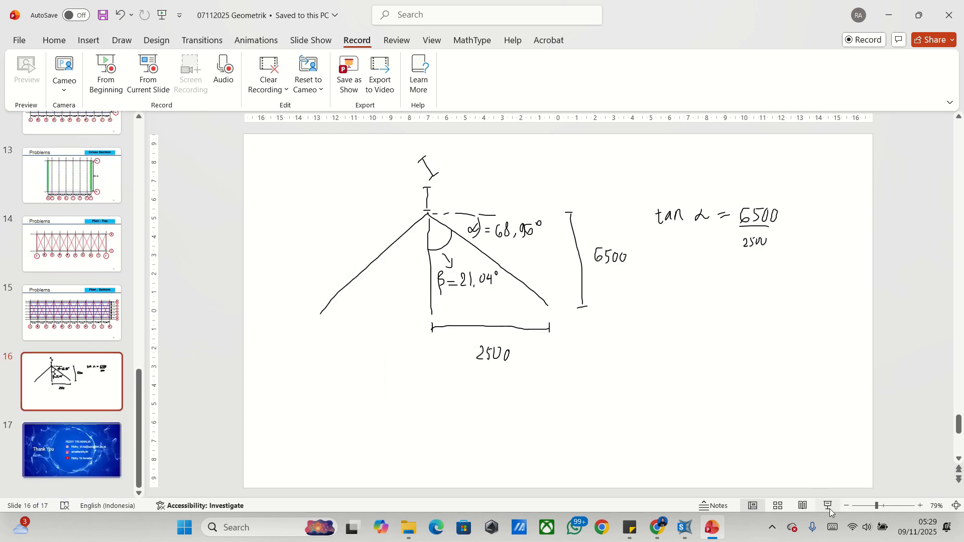
Step: Present the angle sketch slide full screen and use the laser pointer on it
{"action": "mouse_move", "coordinate": [449, 21]}
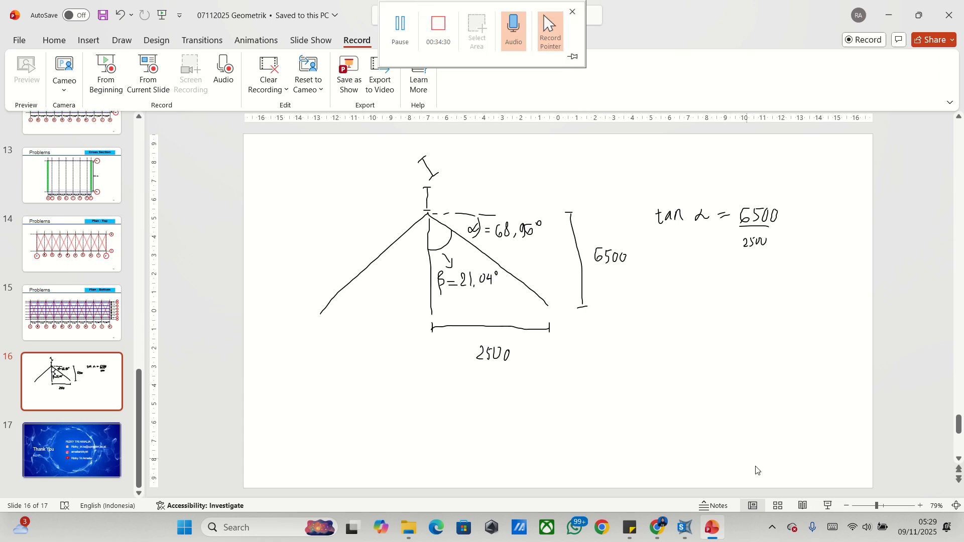
{"action": "left_click", "coordinate": [828, 506]}
{"action": "right_click", "coordinate": [568, 259]}
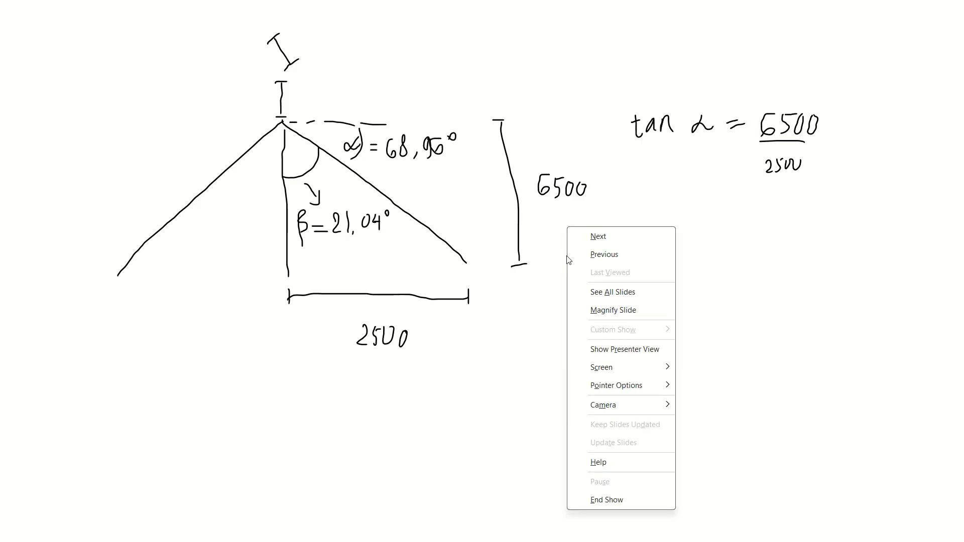
{"action": "mouse_move", "coordinate": [648, 386]}
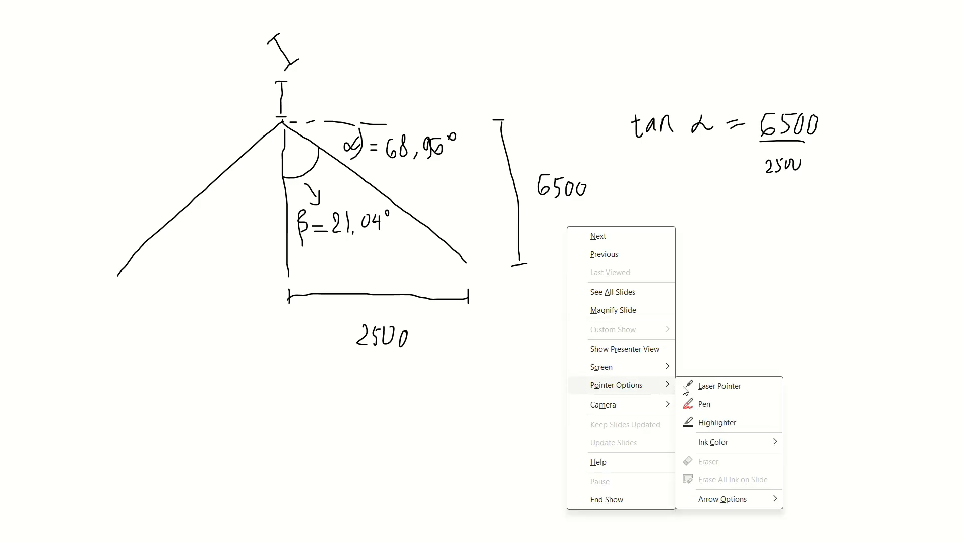
{"action": "left_click", "coordinate": [721, 406]}
{"action": "right_click", "coordinate": [655, 336]}
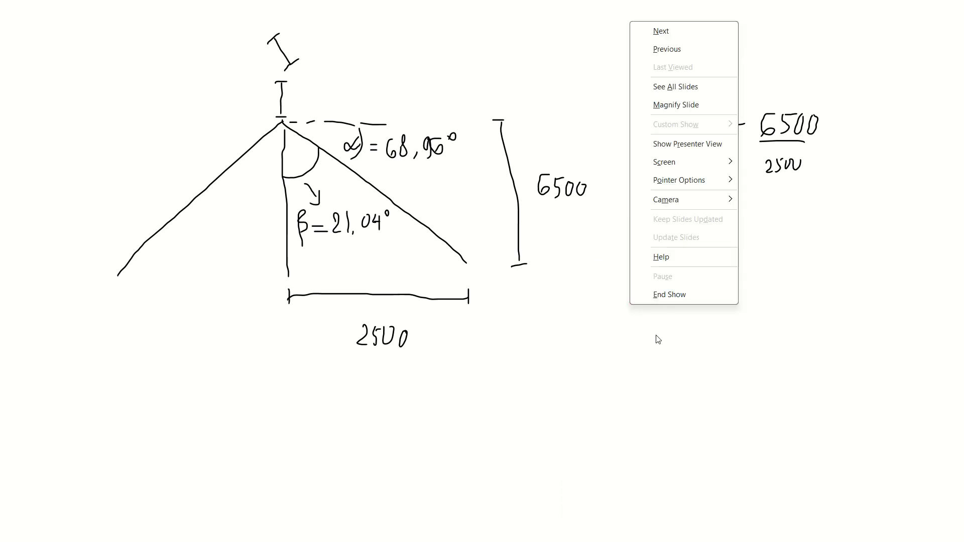
{"action": "mouse_move", "coordinate": [673, 180]}
{"action": "left_click", "coordinate": [774, 181]}
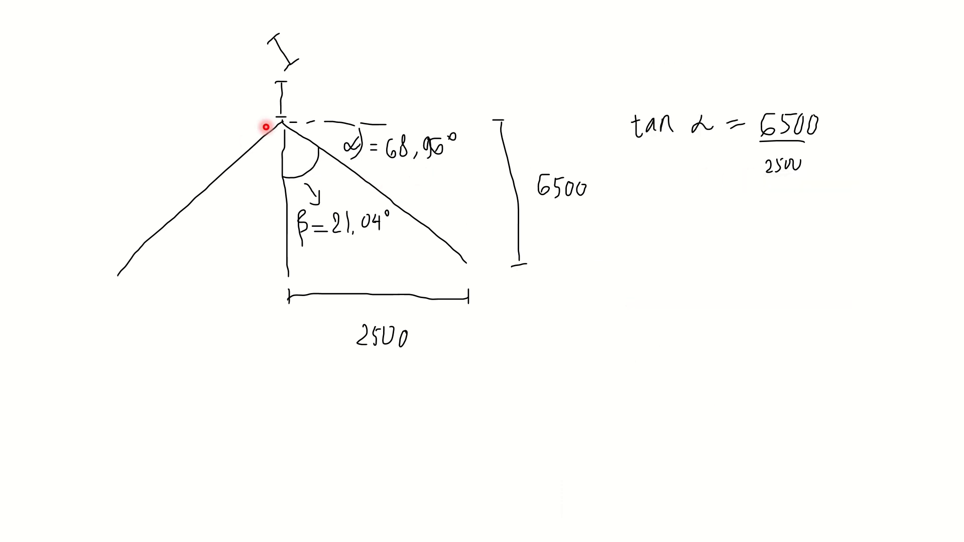
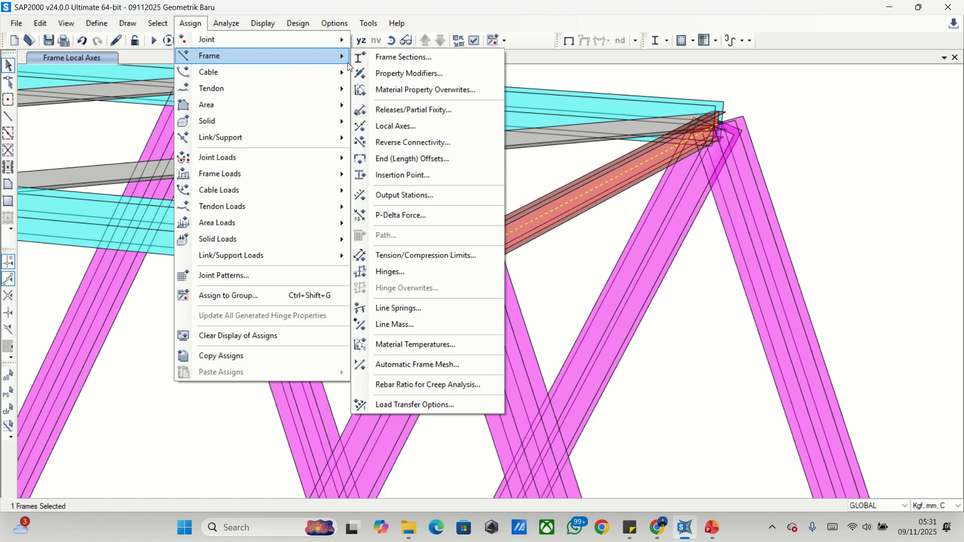
Step: Rotate the local axes of the selected end portal beam in SAP2000 to 21.04 degrees from the default orientation
{"action": "left_click", "coordinate": [418, 125]}
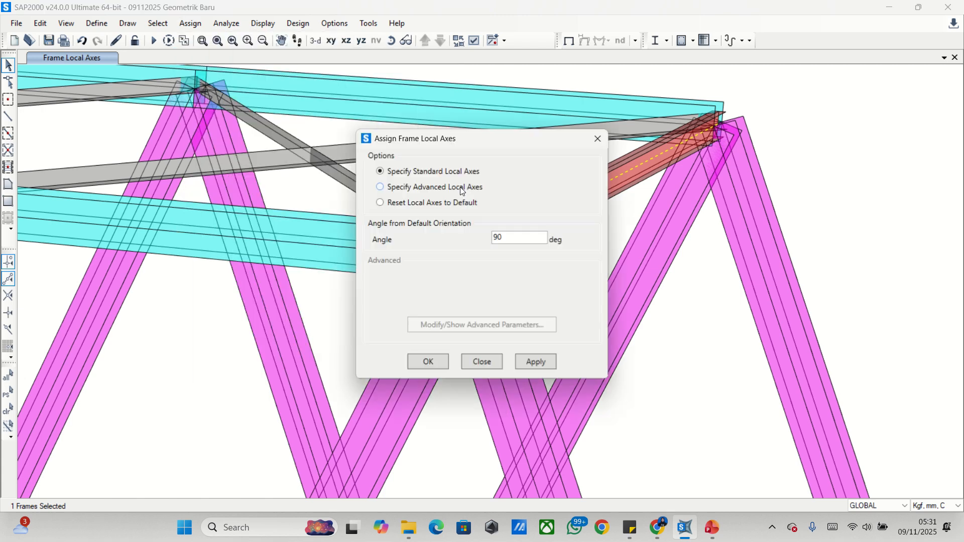
{"action": "double_click", "coordinate": [497, 238]}
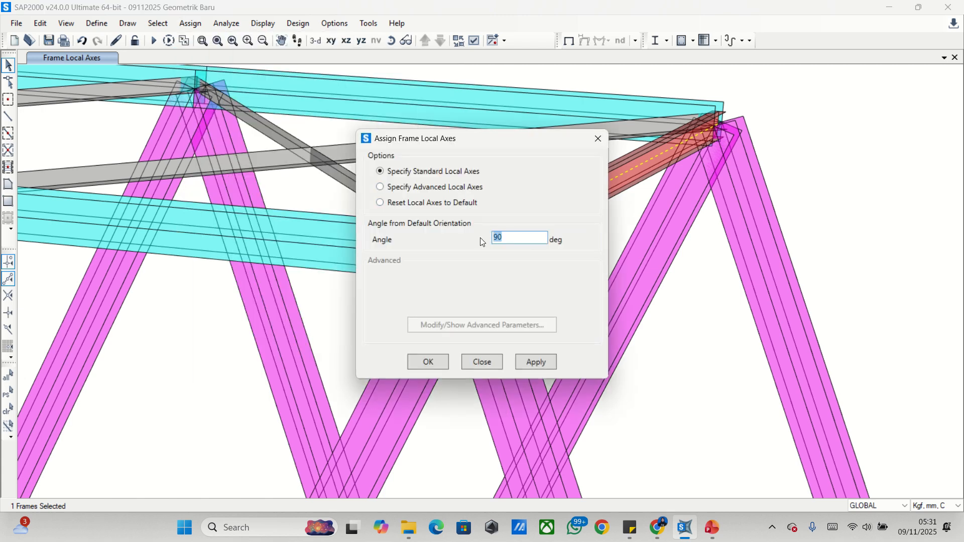
{"action": "type", "text": "21.04"}
{"action": "left_click", "coordinate": [537, 366]}
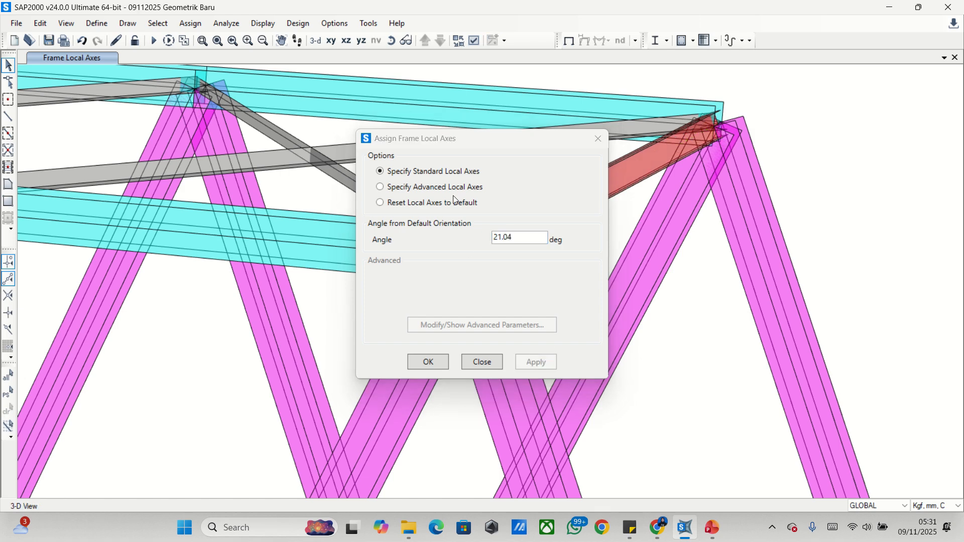
{"action": "left_click_drag", "start_coordinate": [488, 142], "coordinate": [216, 196]}
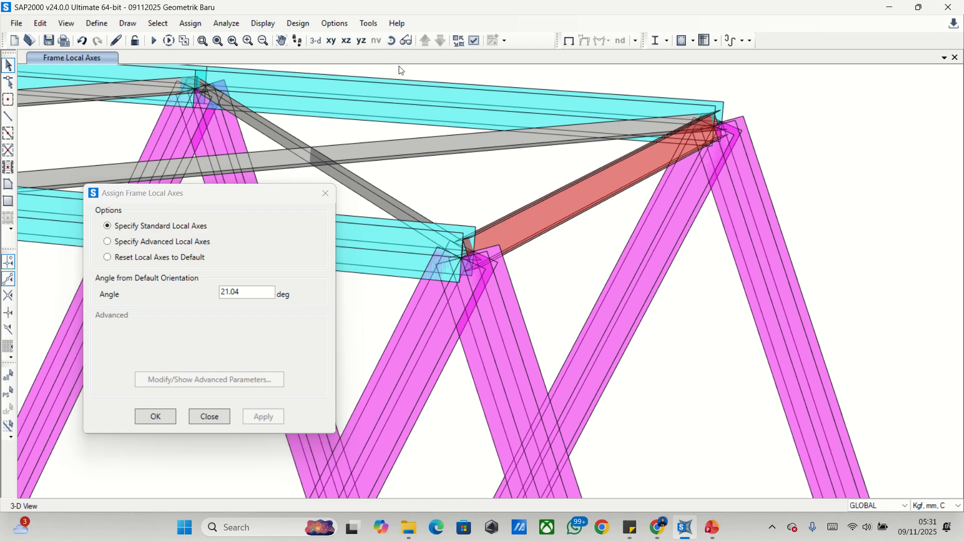
Step: Rotate the local axes of the portal beam at the opposite end of the bridge to -21.04 degrees from the default orientation
{"action": "left_click", "coordinate": [392, 41]}
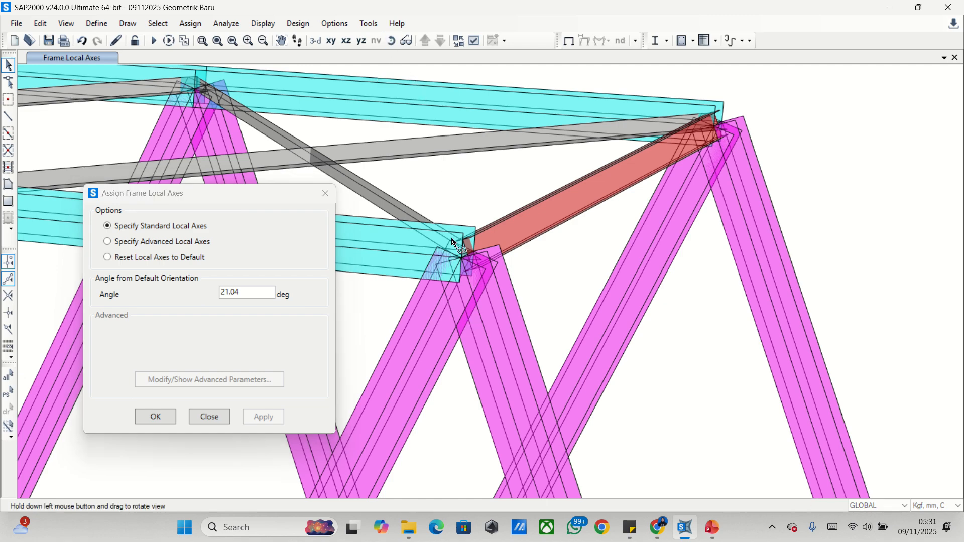
{"action": "left_click_drag", "start_coordinate": [460, 246], "coordinate": [589, 195]}
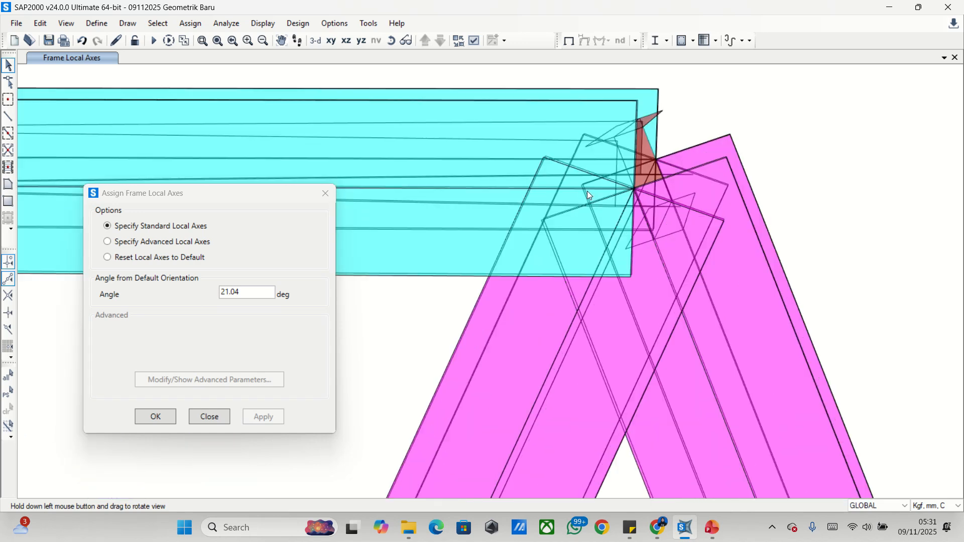
{"action": "scroll", "coordinate": [589, 191], "scroll_direction": "down", "scroll_amount": 5}
{"action": "left_click_drag", "start_coordinate": [485, 232], "coordinate": [467, 117]}
{"action": "left_click_drag", "start_coordinate": [233, 194], "coordinate": [107, 227]}
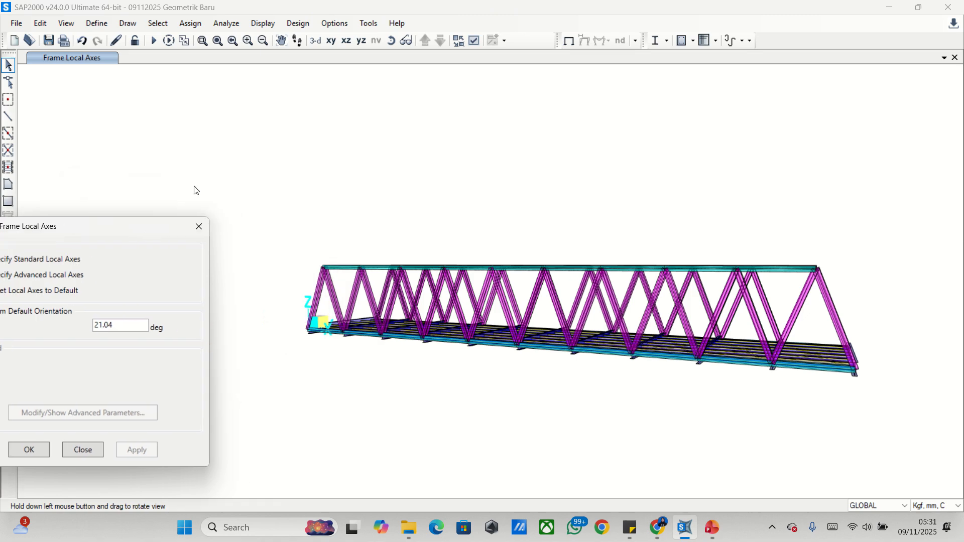
{"action": "left_click_drag", "start_coordinate": [289, 212], "coordinate": [412, 281]}
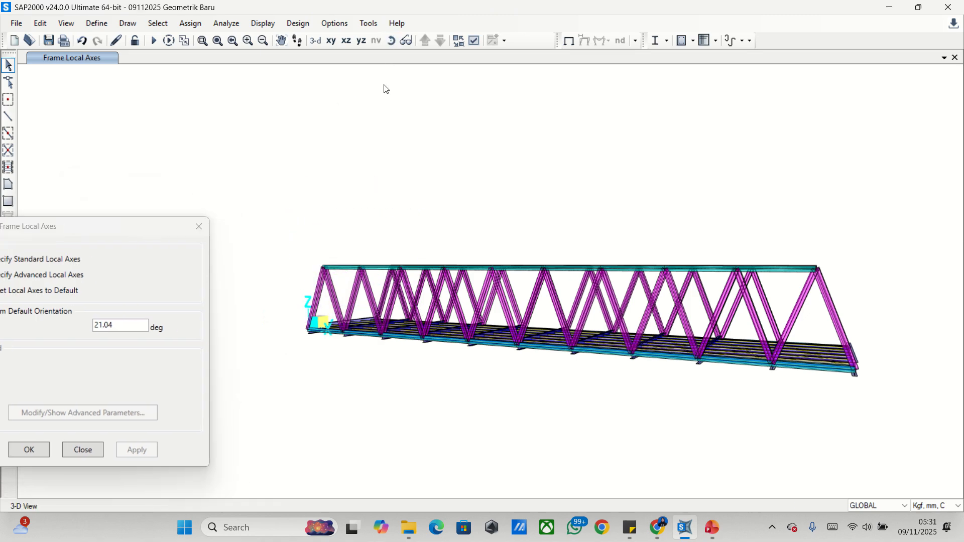
{"action": "left_click", "coordinate": [395, 42]}
{"action": "left_click_drag", "start_coordinate": [335, 201], "coordinate": [538, 302]}
{"action": "scroll", "coordinate": [290, 281], "scroll_direction": "up", "scroll_amount": 8}
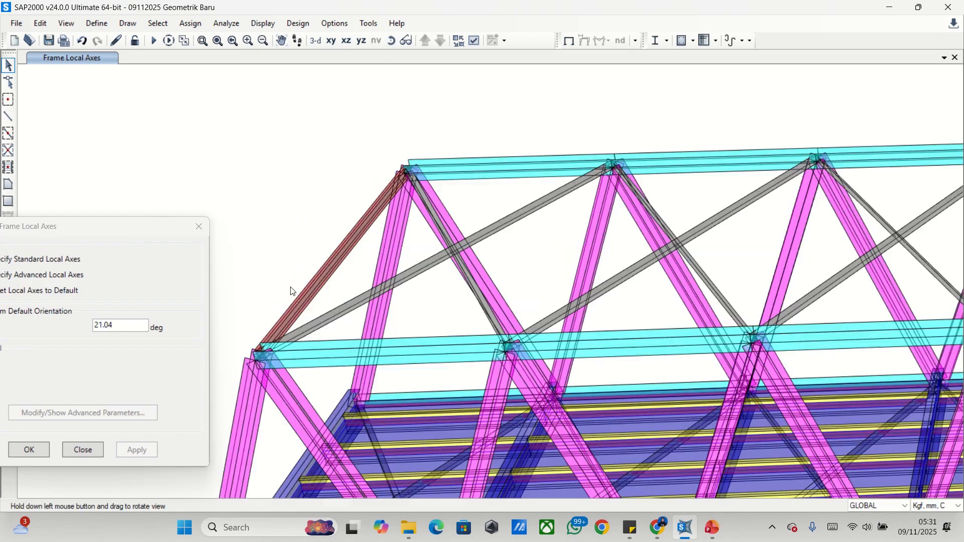
{"action": "left_click", "coordinate": [338, 275]}
{"action": "left_click", "coordinate": [114, 327]}
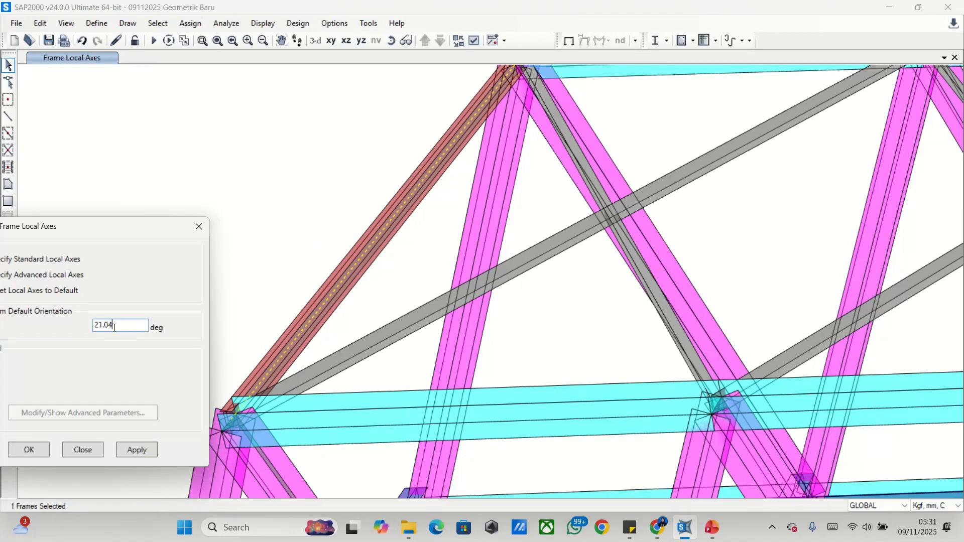
{"action": "left_click", "coordinate": [96, 326]}
{"action": "type", "text": "-"}
{"action": "left_click", "coordinate": [133, 450]}
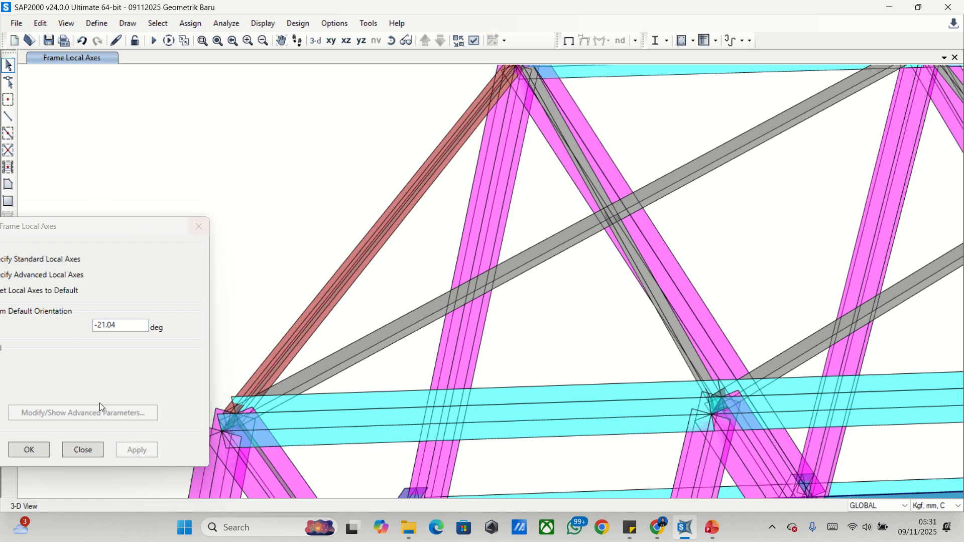
{"action": "left_click", "coordinate": [30, 450]}
Step: Check the rotated portal beam against the end diagonals, and review the whole extruded bridge in the 3-D view
{"action": "left_click", "coordinate": [391, 41]}
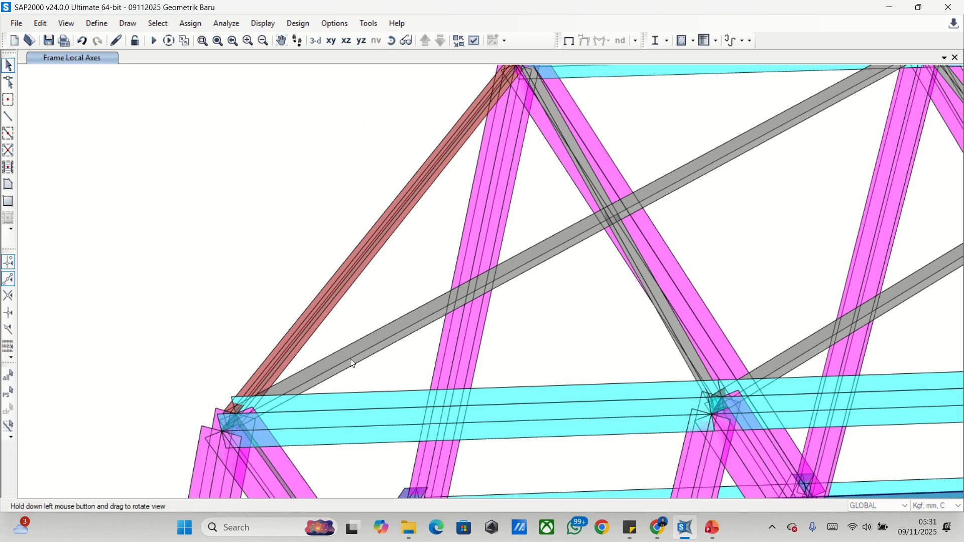
{"action": "left_click_drag", "start_coordinate": [351, 359], "coordinate": [583, 269]}
{"action": "middle_click_drag", "start_coordinate": [681, 303], "coordinate": [388, 252]}
{"action": "scroll", "coordinate": [387, 252], "scroll_direction": "down", "scroll_amount": 3}
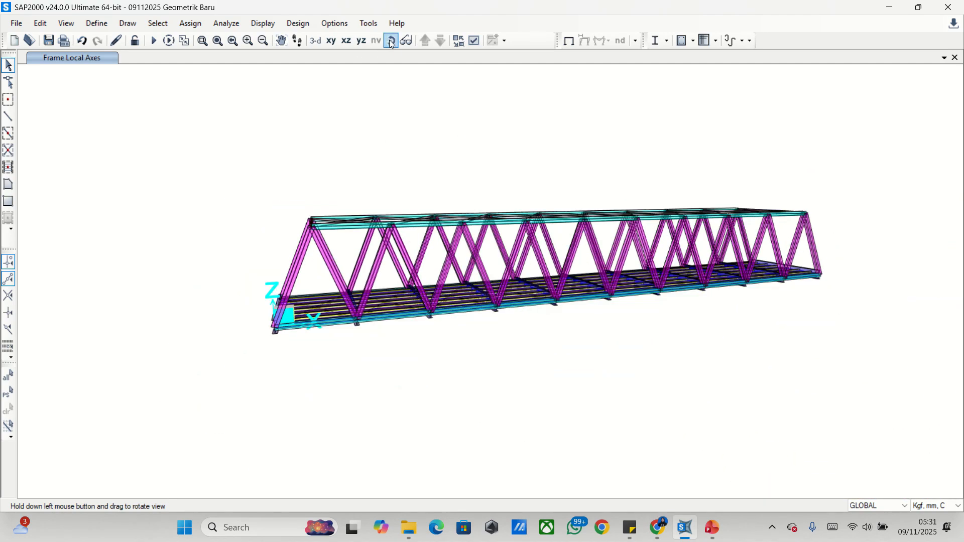
{"action": "left_click", "coordinate": [316, 41]}
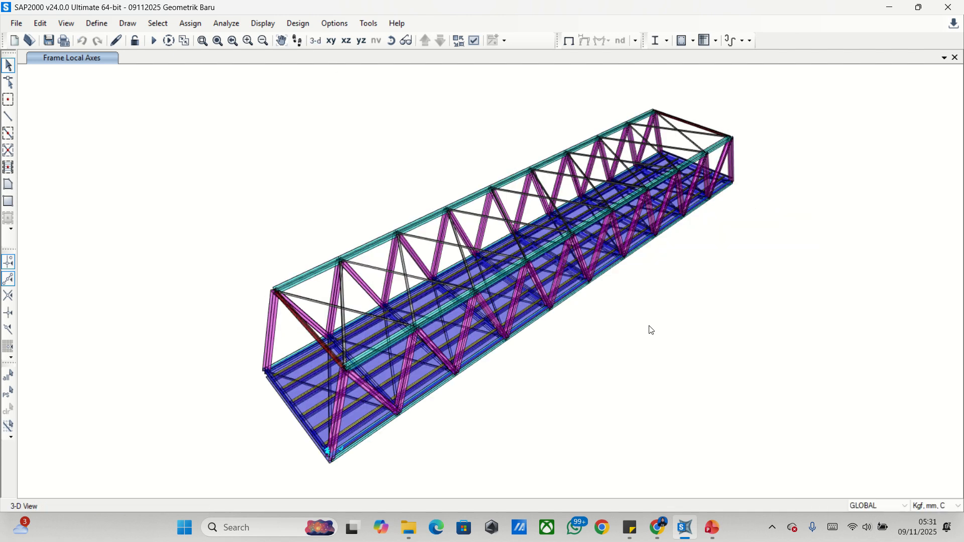
{"action": "left_click", "coordinate": [392, 40]}
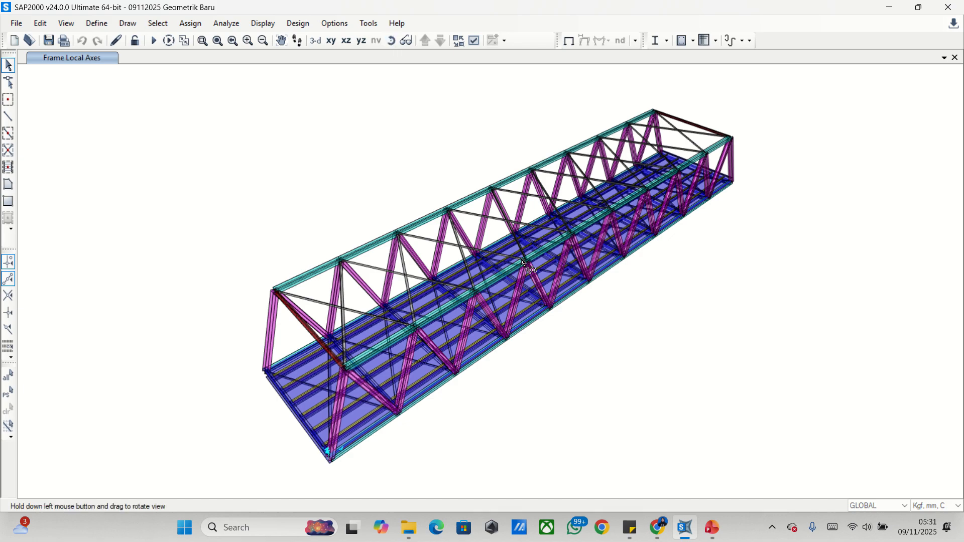
{"action": "left_click_drag", "start_coordinate": [610, 372], "coordinate": [541, 286]}
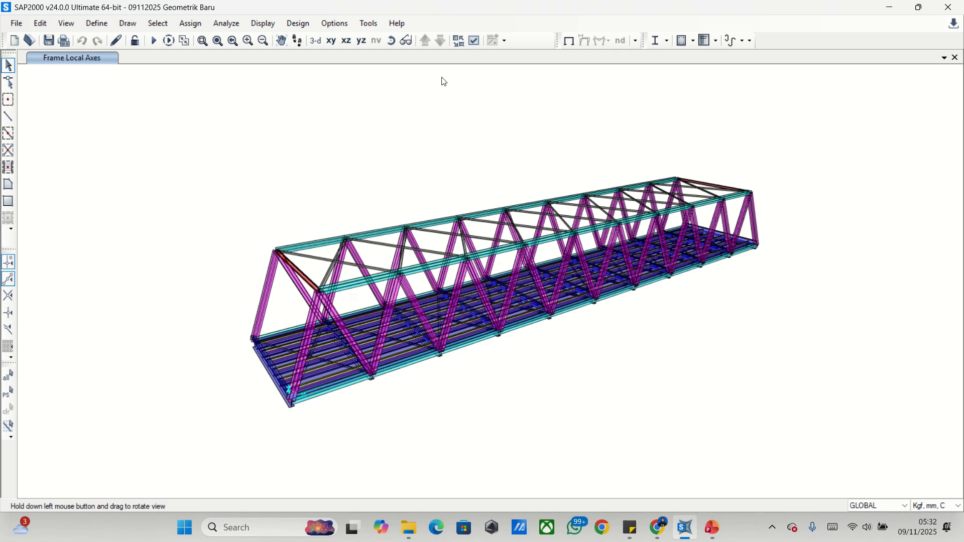
Step: Change the model display to the Standard view type with colors by Objects
{"action": "left_click", "coordinate": [475, 42]}
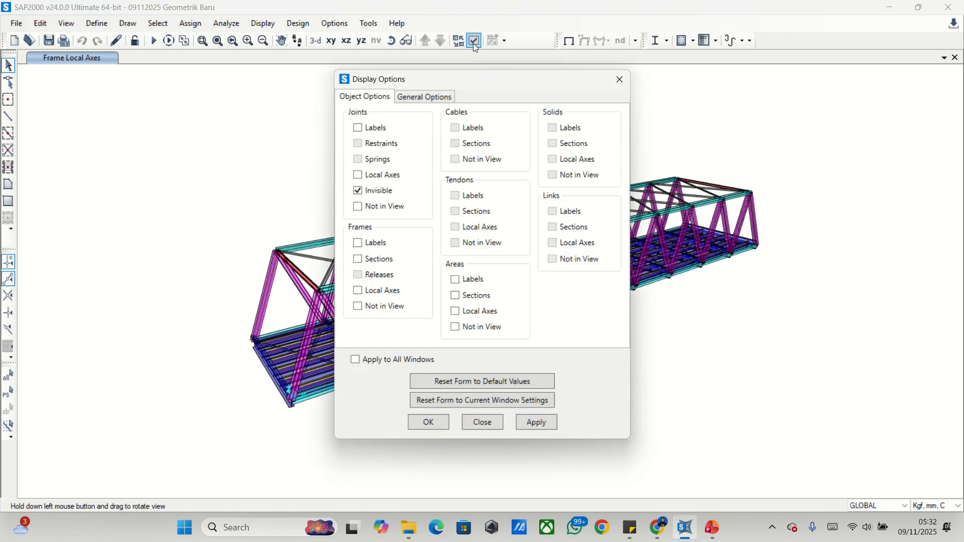
{"action": "left_click", "coordinate": [453, 98]}
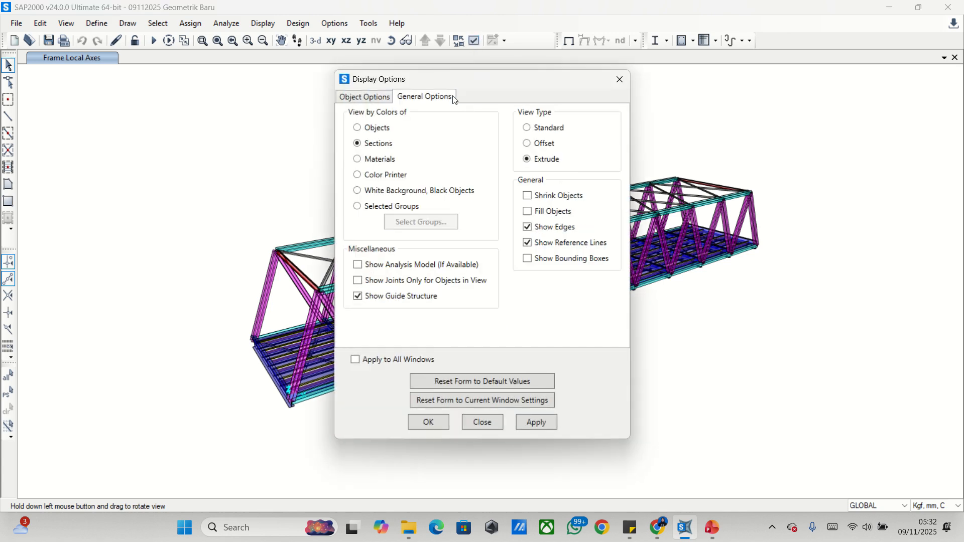
{"action": "left_click", "coordinate": [357, 128]}
{"action": "left_click", "coordinate": [528, 128]}
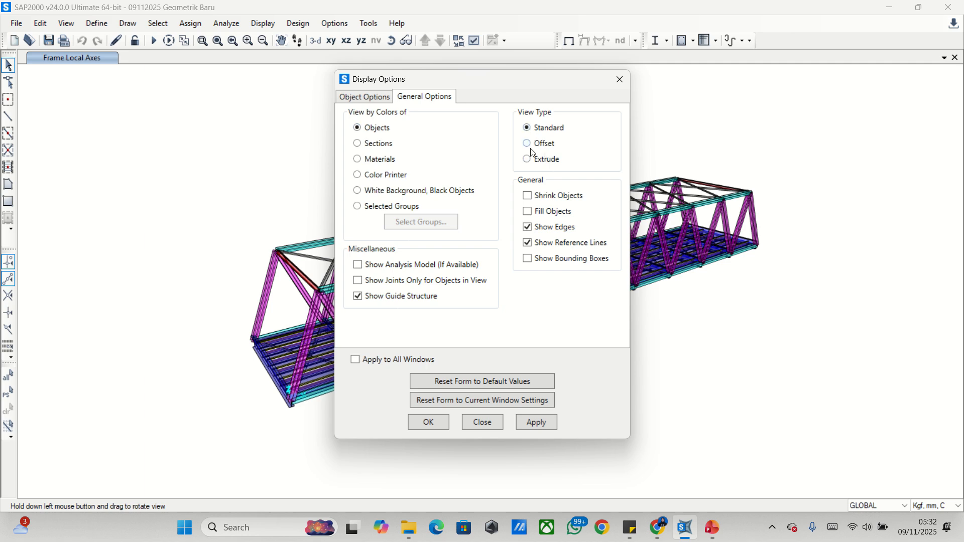
{"action": "left_click", "coordinate": [536, 422]}
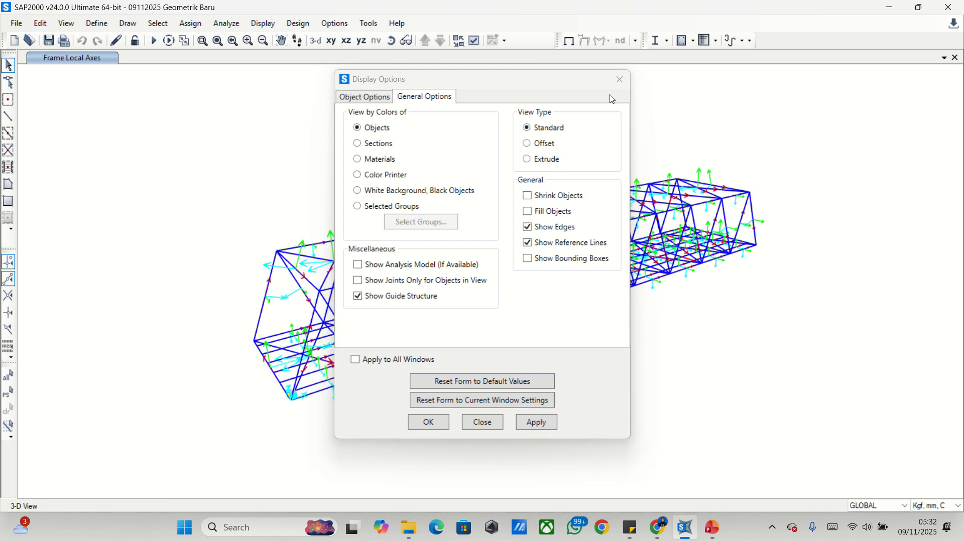
{"action": "left_click", "coordinate": [620, 80]}
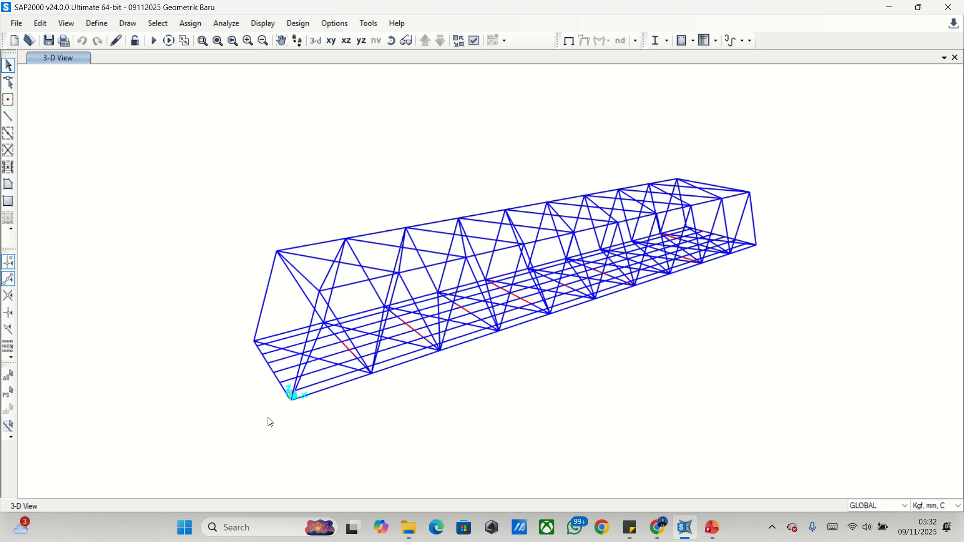
Step: Assign pinned restraints (Translation 1, 2 and 3) to the two bottom corner joints at the X = 0 end of the bridge
{"action": "scroll", "coordinate": [287, 418], "scroll_direction": "up", "scroll_amount": 3}
{"action": "left_click", "coordinate": [313, 411]}
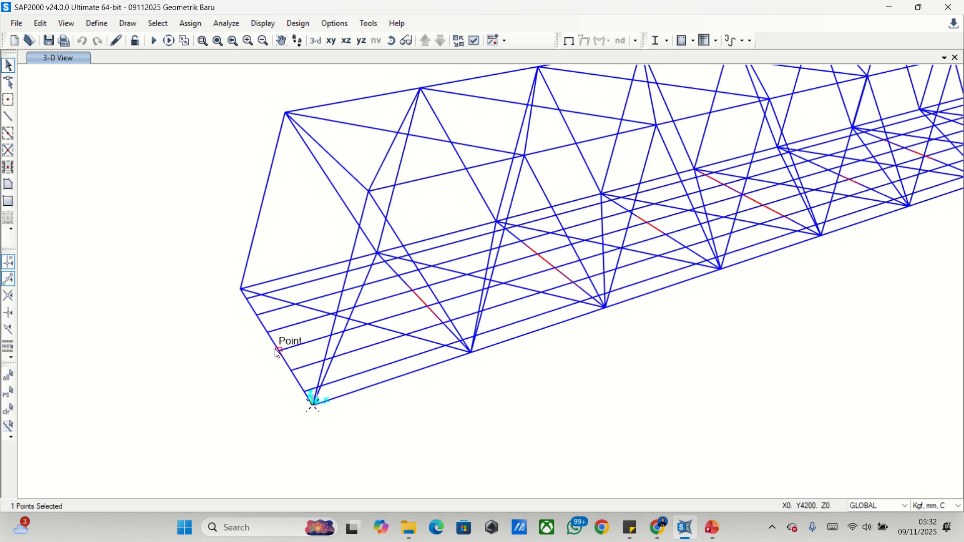
{"action": "scroll", "coordinate": [314, 410], "scroll_direction": "up", "scroll_amount": 3}
{"action": "scroll", "coordinate": [312, 393], "scroll_direction": "down", "scroll_amount": 1}
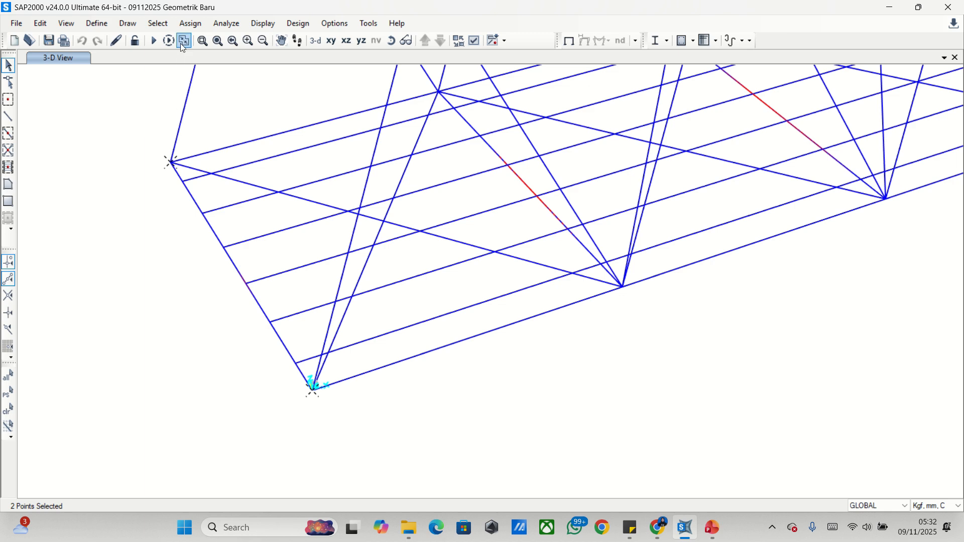
{"action": "left_click", "coordinate": [195, 23]}
{"action": "mouse_move", "coordinate": [198, 38]}
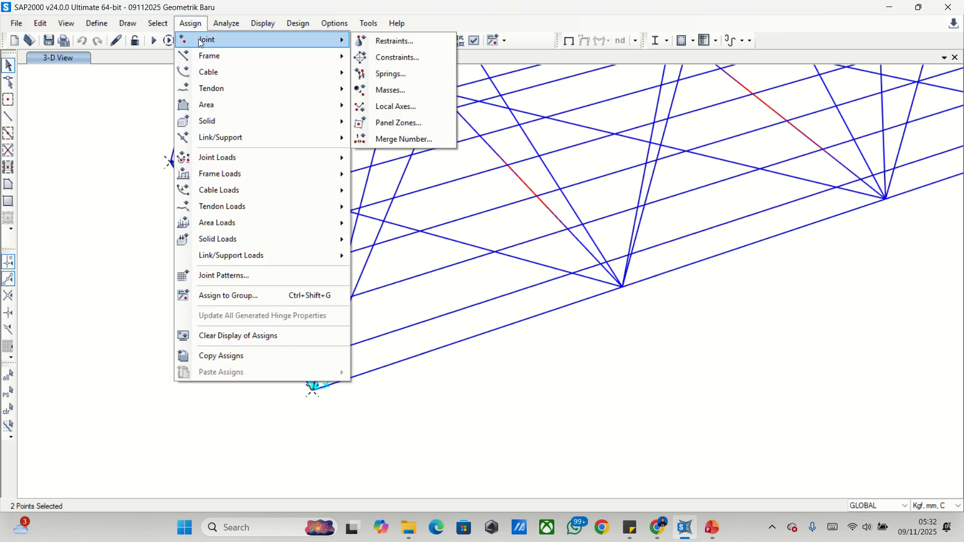
{"action": "left_click", "coordinate": [395, 41]}
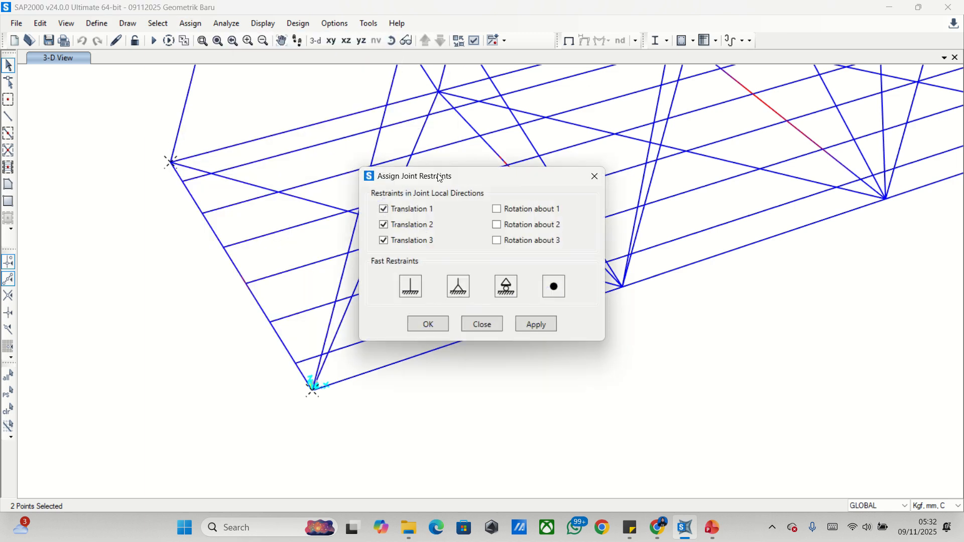
{"action": "left_click", "coordinate": [535, 324]}
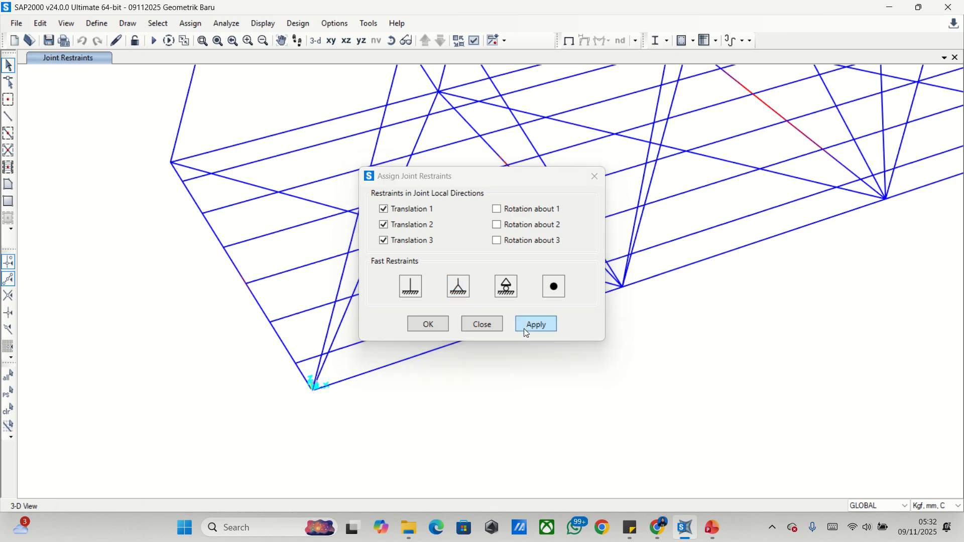
{"action": "left_click", "coordinate": [433, 325]}
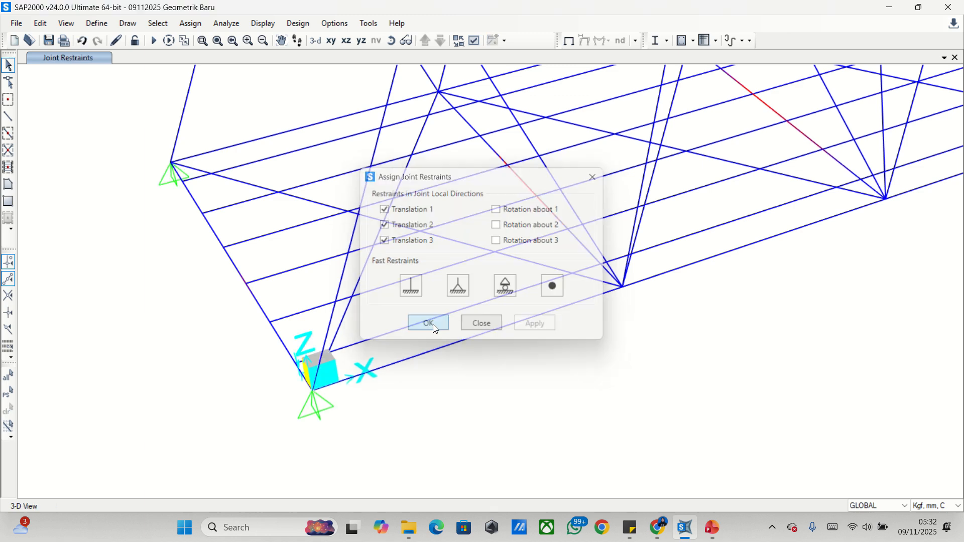
Step: Assign roller restraints (Translation 3 only) to the two bottom corner joints at the X = 50000 mm end of the bridge
{"action": "scroll", "coordinate": [482, 321], "scroll_direction": "down", "scroll_amount": 8}
{"action": "middle_click_drag", "start_coordinate": [592, 286], "coordinate": [425, 328]}
{"action": "scroll", "coordinate": [427, 331], "scroll_direction": "up", "scroll_amount": 10}
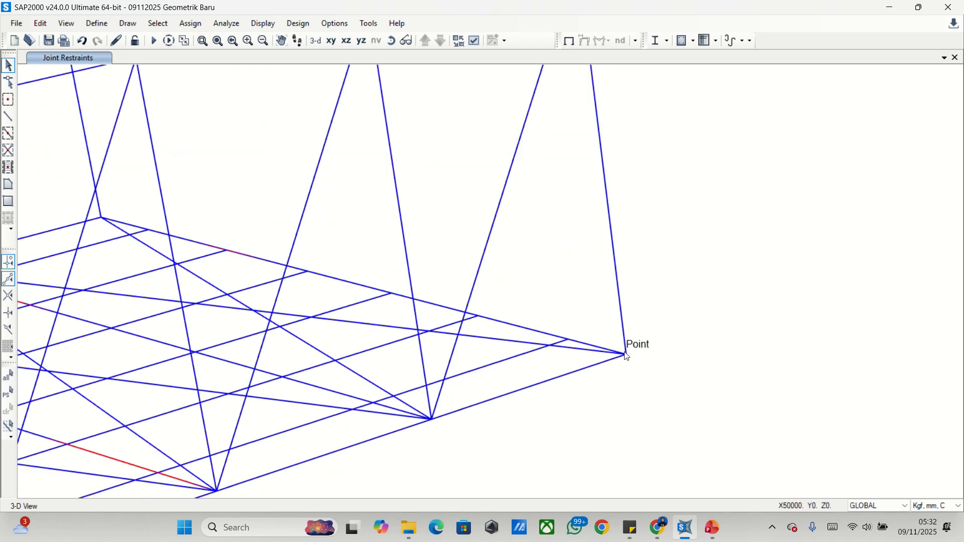
{"action": "left_click", "coordinate": [626, 355]}
{"action": "left_click", "coordinate": [101, 220]}
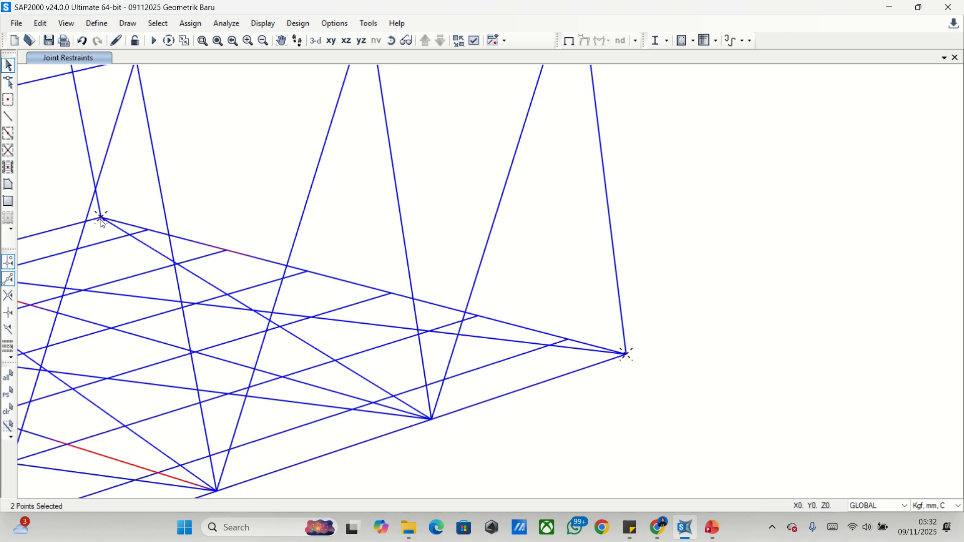
{"action": "left_click", "coordinate": [190, 23]}
{"action": "mouse_move", "coordinate": [234, 39]}
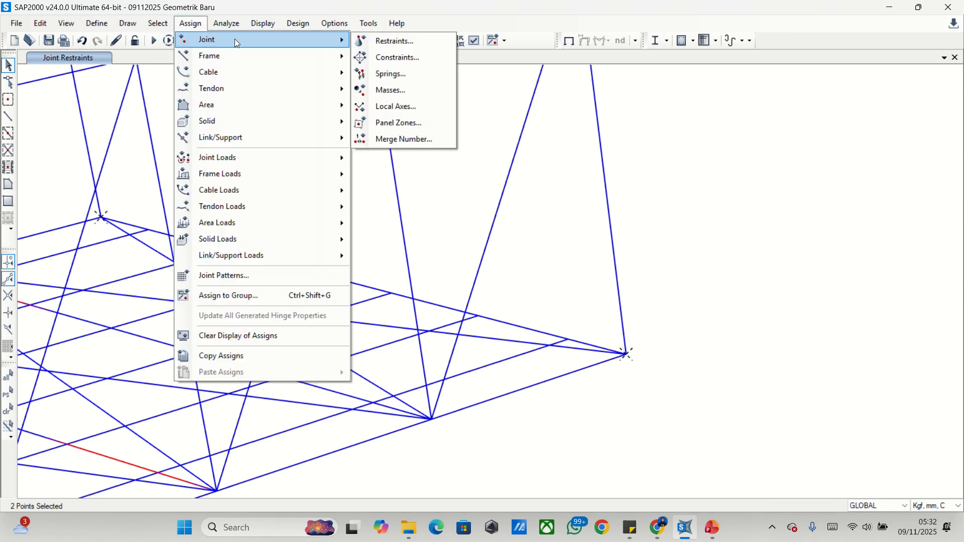
{"action": "left_click", "coordinate": [397, 39]}
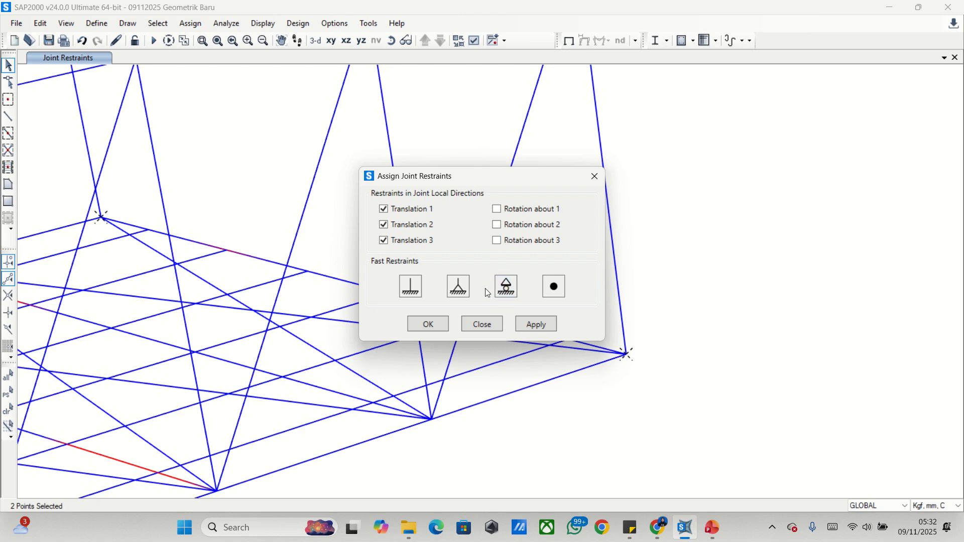
{"action": "left_click", "coordinate": [508, 291]}
{"action": "left_click", "coordinate": [537, 324]}
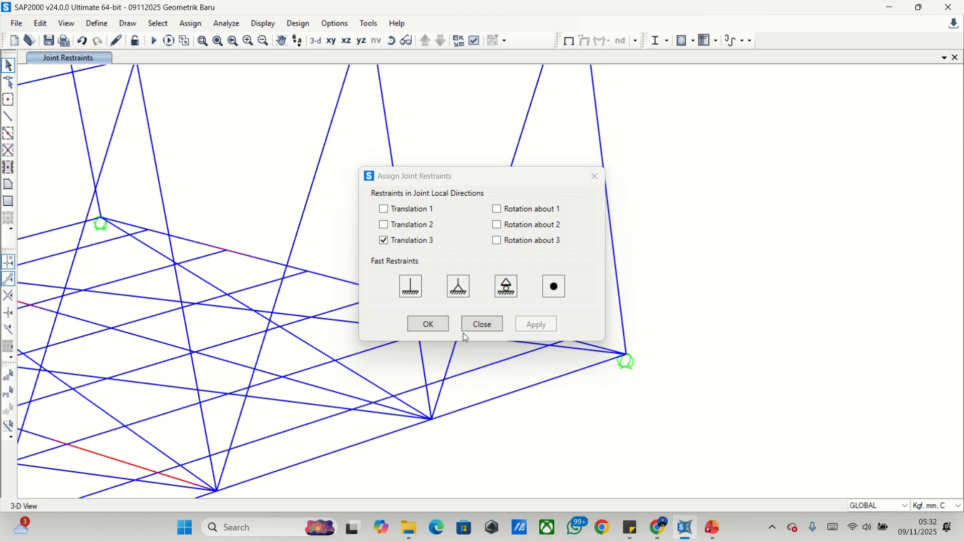
{"action": "left_click", "coordinate": [428, 324]}
Step: Examine the supports at both ends of the bridge and the member connections at the top chord joints
{"action": "scroll", "coordinate": [332, 334], "scroll_direction": "down", "scroll_amount": 5}
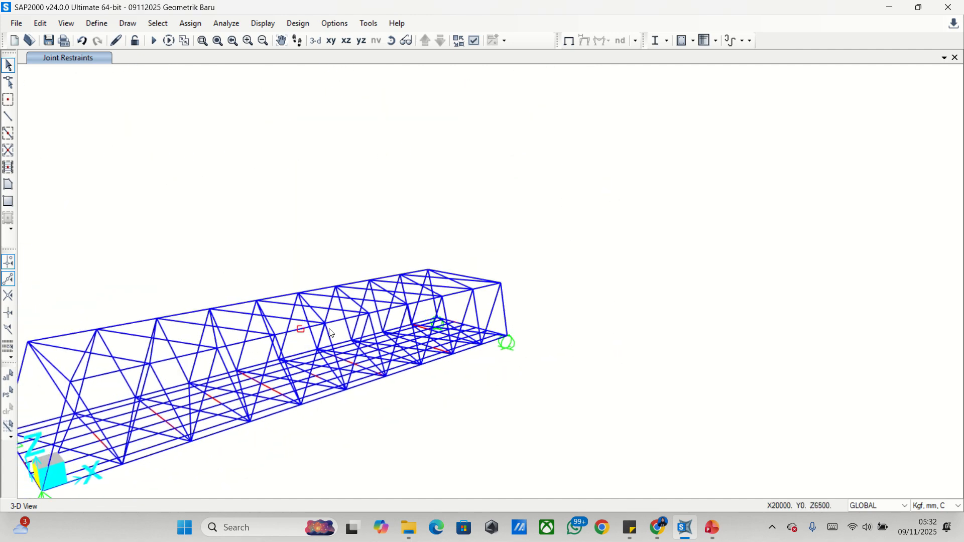
{"action": "middle_click_drag", "start_coordinate": [332, 334], "coordinate": [552, 259]}
{"action": "left_click", "coordinate": [392, 41]}
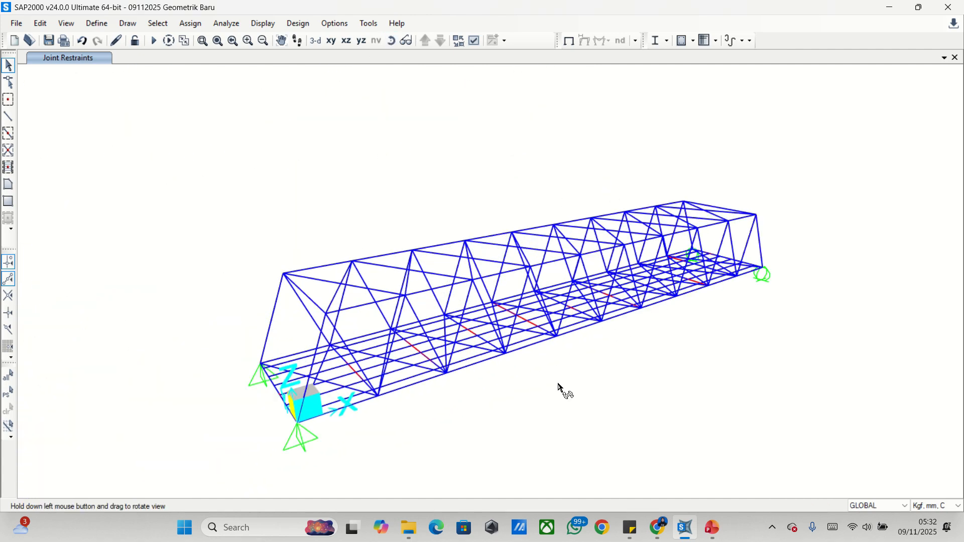
{"action": "left_click_drag", "start_coordinate": [561, 388], "coordinate": [486, 385]}
{"action": "scroll", "coordinate": [535, 258], "scroll_direction": "up", "scroll_amount": 3}
{"action": "scroll", "coordinate": [535, 257], "scroll_direction": "down", "scroll_amount": 5}
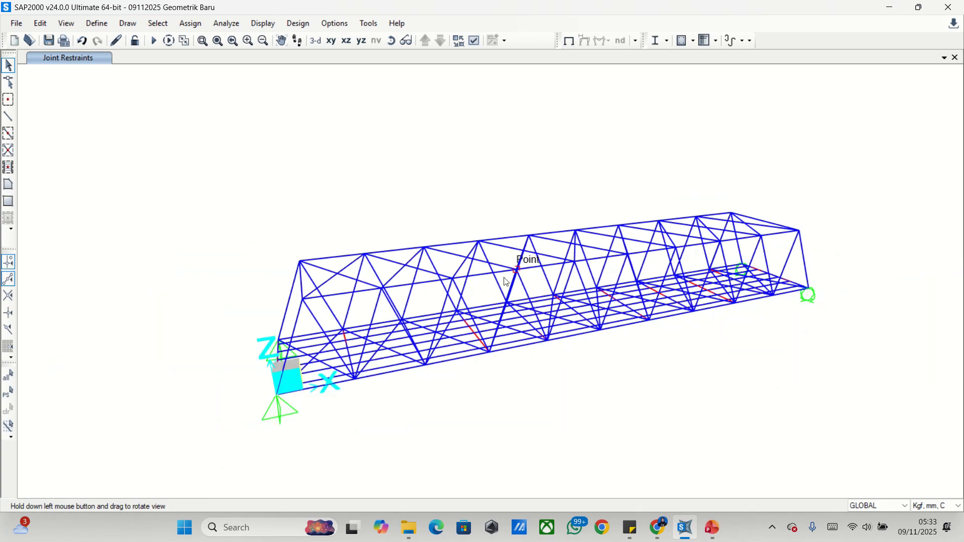
{"action": "left_click_drag", "start_coordinate": [502, 270], "coordinate": [511, 242]}
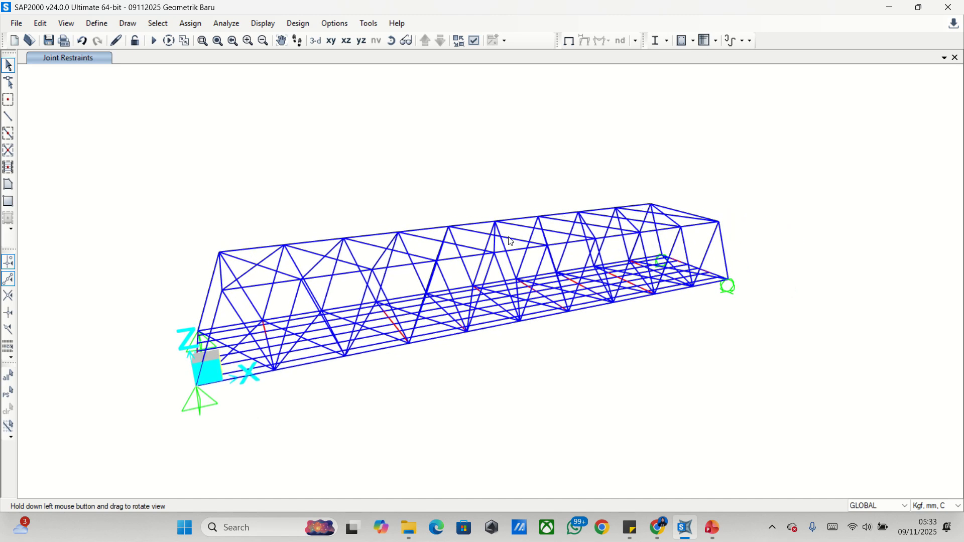
{"action": "left_click", "coordinate": [392, 41]}
{"action": "left_click_drag", "start_coordinate": [381, 153], "coordinate": [455, 141]}
{"action": "scroll", "coordinate": [309, 231], "scroll_direction": "up", "scroll_amount": 2}
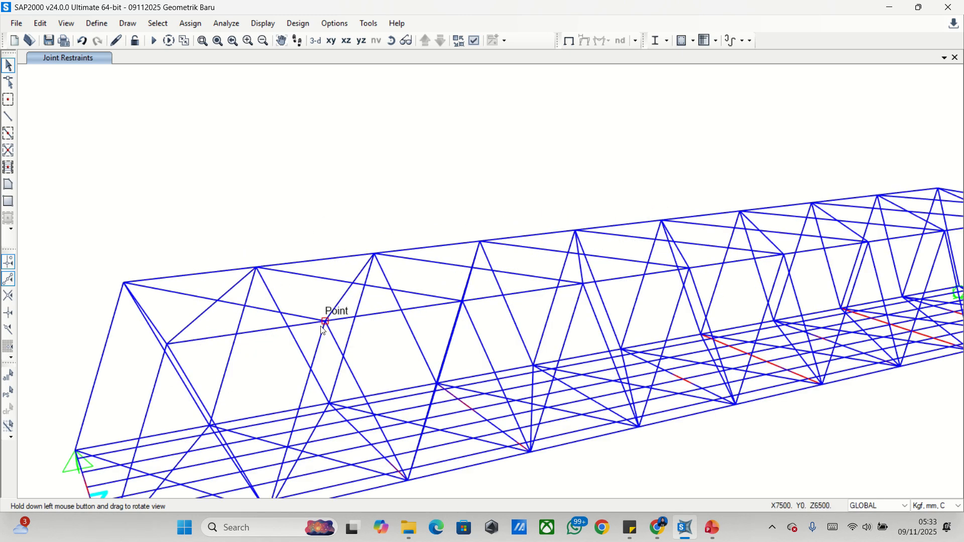
{"action": "scroll", "coordinate": [325, 328], "scroll_direction": "up", "scroll_amount": 2}
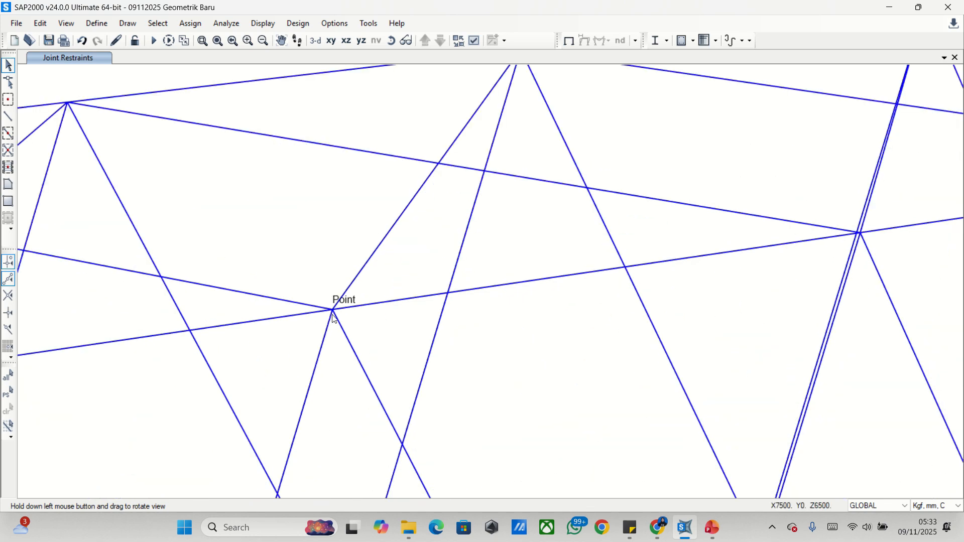
{"action": "scroll", "coordinate": [336, 317], "scroll_direction": "down", "scroll_amount": 5}
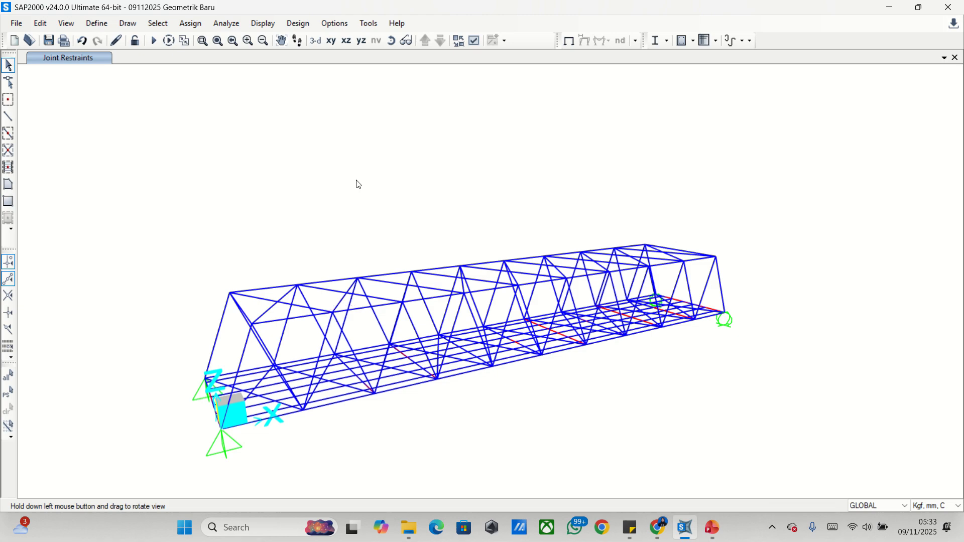
Step: Select all frame members that use the L 150.150.12 section property
{"action": "left_click_drag", "start_coordinate": [422, 170], "coordinate": [424, 215]}
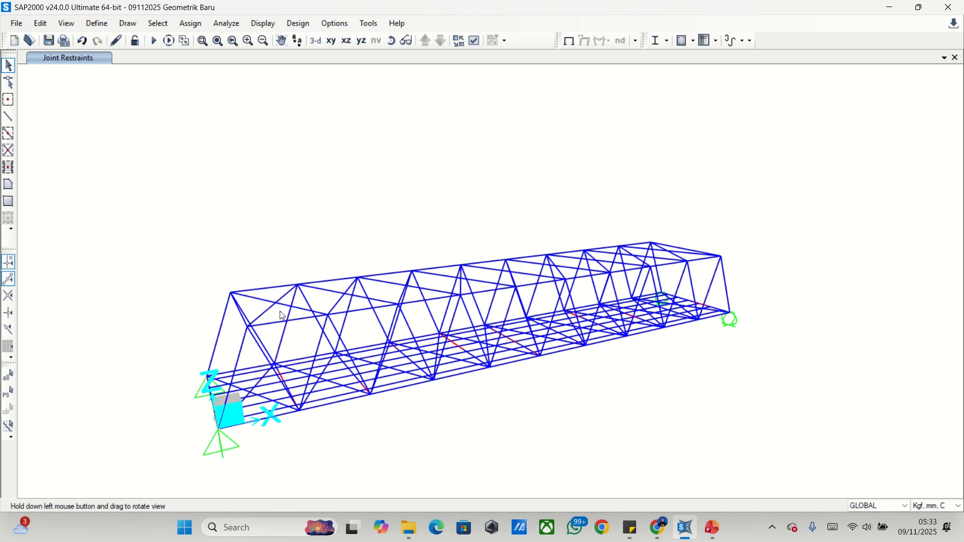
{"action": "scroll", "coordinate": [283, 316], "scroll_direction": "up", "scroll_amount": 3}
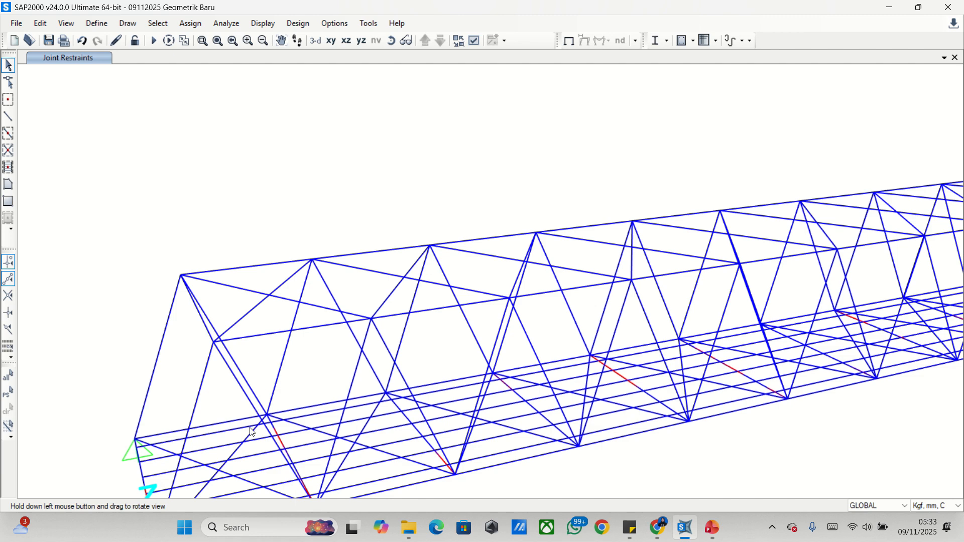
{"action": "scroll", "coordinate": [253, 437], "scroll_direction": "down", "scroll_amount": 3}
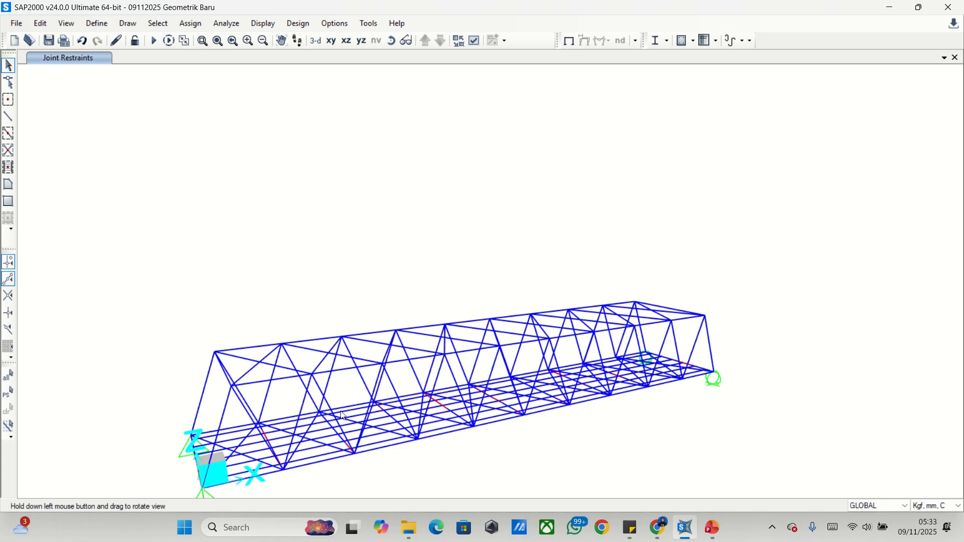
{"action": "left_click", "coordinate": [389, 40]}
{"action": "left_click_drag", "start_coordinate": [407, 283], "coordinate": [357, 297]}
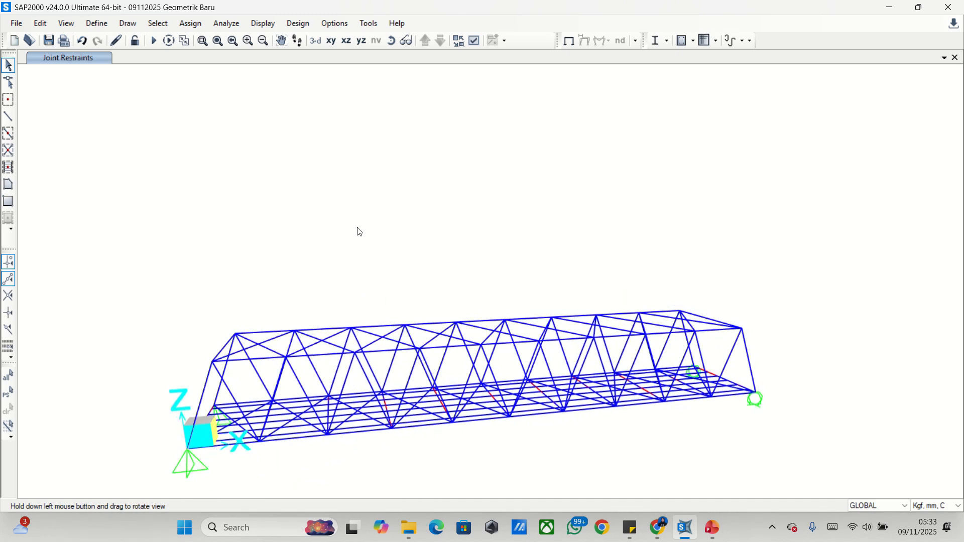
{"action": "left_click", "coordinate": [161, 25]}
{"action": "mouse_move", "coordinate": [168, 42]}
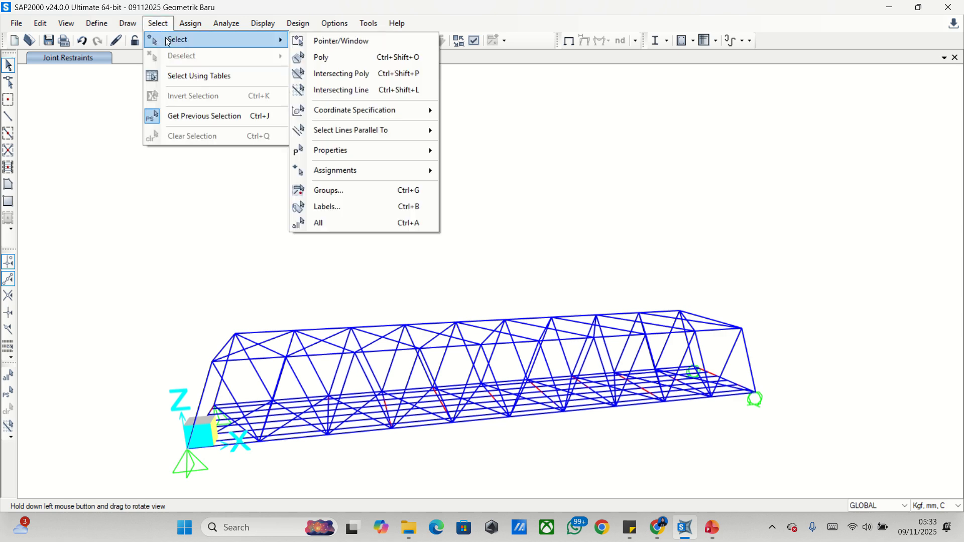
{"action": "mouse_move", "coordinate": [370, 151]}
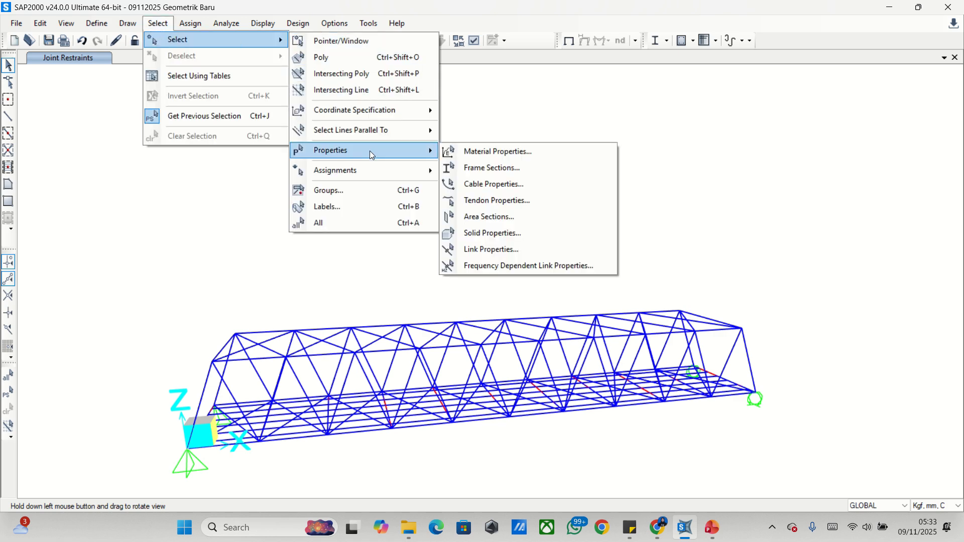
{"action": "left_click", "coordinate": [479, 167]}
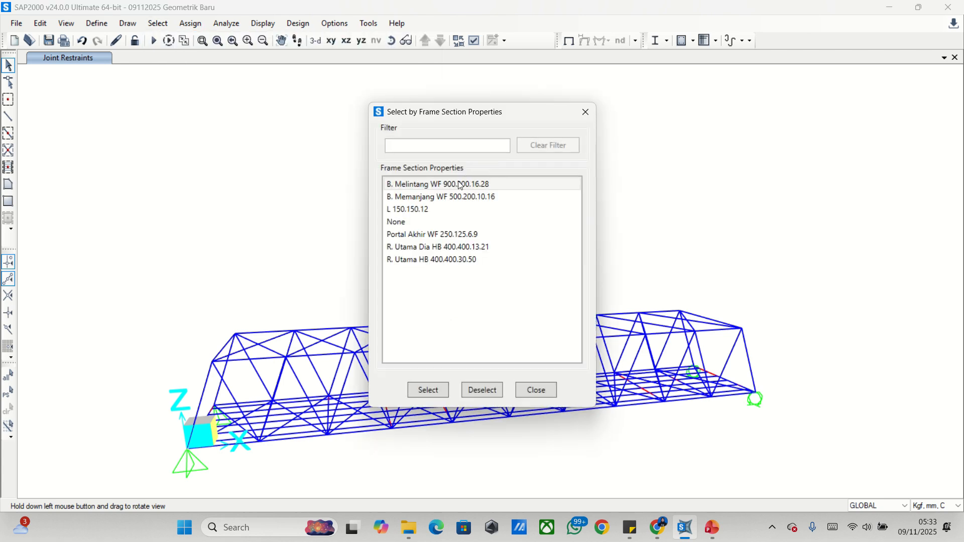
{"action": "left_click", "coordinate": [418, 210]}
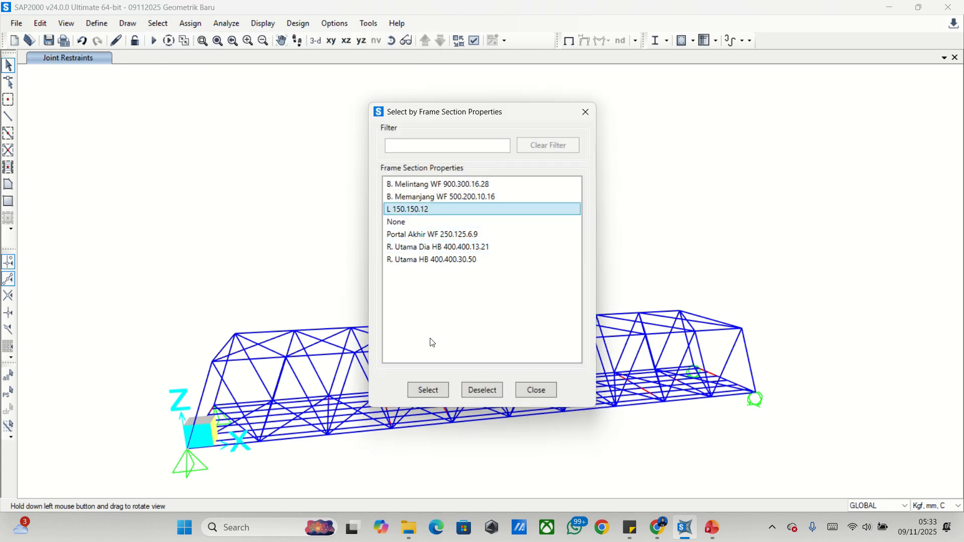
{"action": "left_click", "coordinate": [428, 391]}
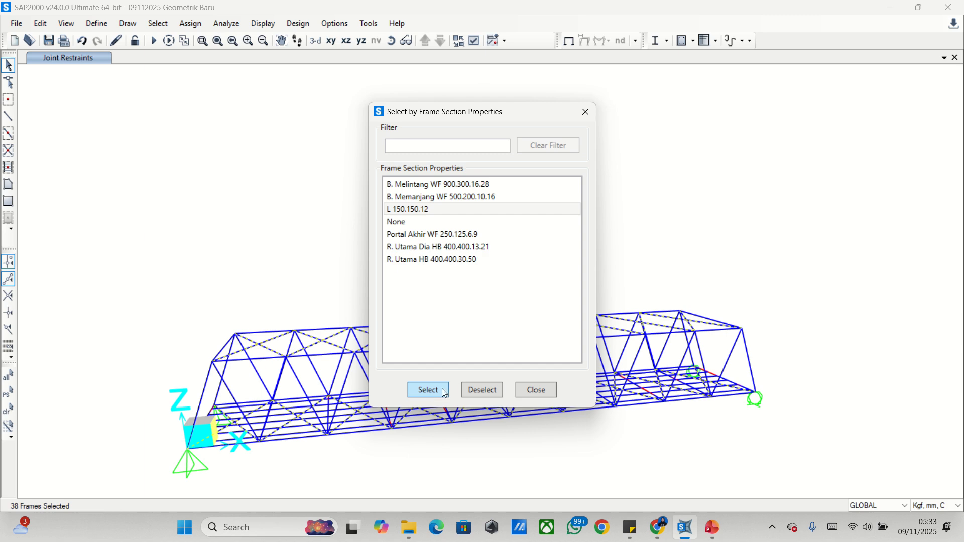
{"action": "left_click", "coordinate": [536, 390]}
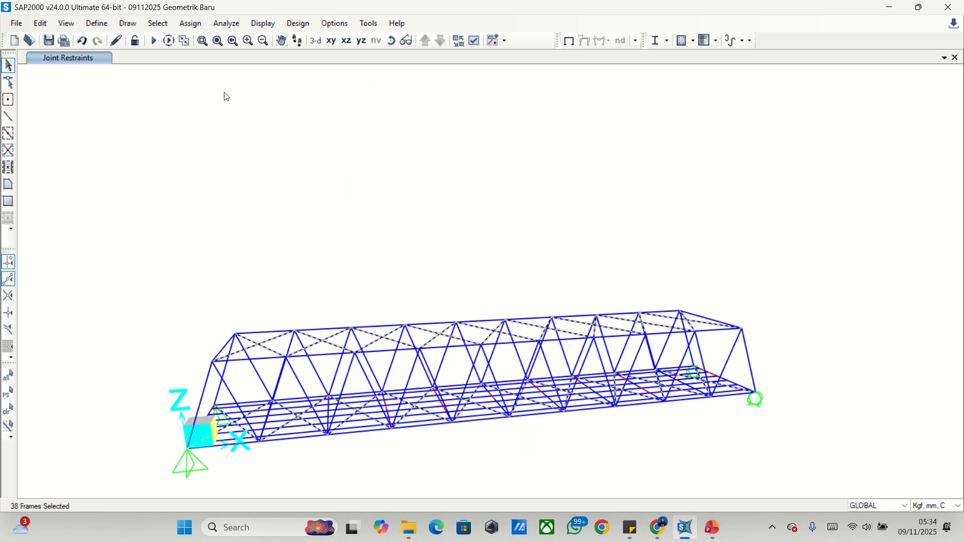
Step: Release Moment 22 (Minor) and Moment 33 (Major) at both start and end of the selected L 150.150.12 members
{"action": "left_click", "coordinate": [190, 24]}
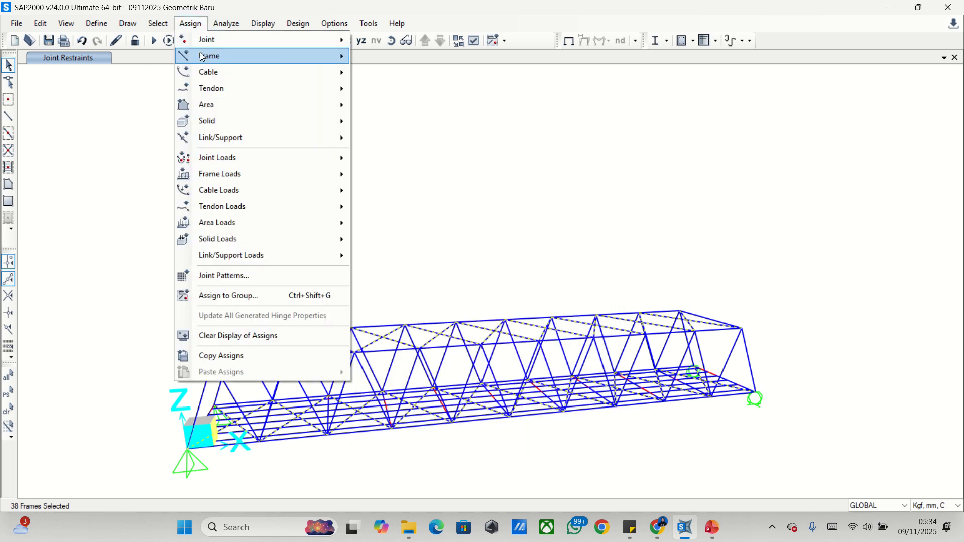
{"action": "mouse_move", "coordinate": [203, 56]}
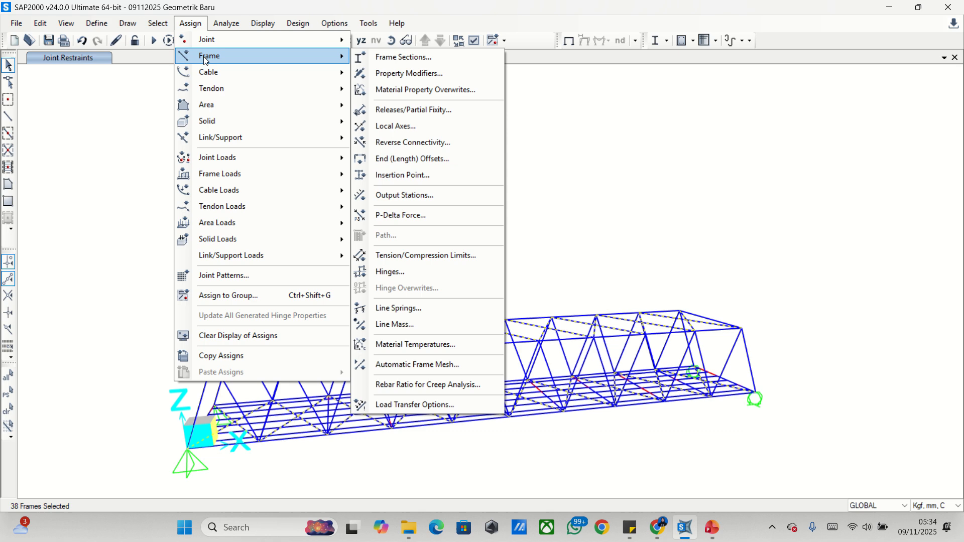
{"action": "left_click", "coordinate": [398, 110]}
{"action": "left_click_drag", "start_coordinate": [440, 147], "coordinate": [468, 119]}
{"action": "left_click", "coordinate": [429, 253]}
{"action": "left_click", "coordinate": [454, 253]}
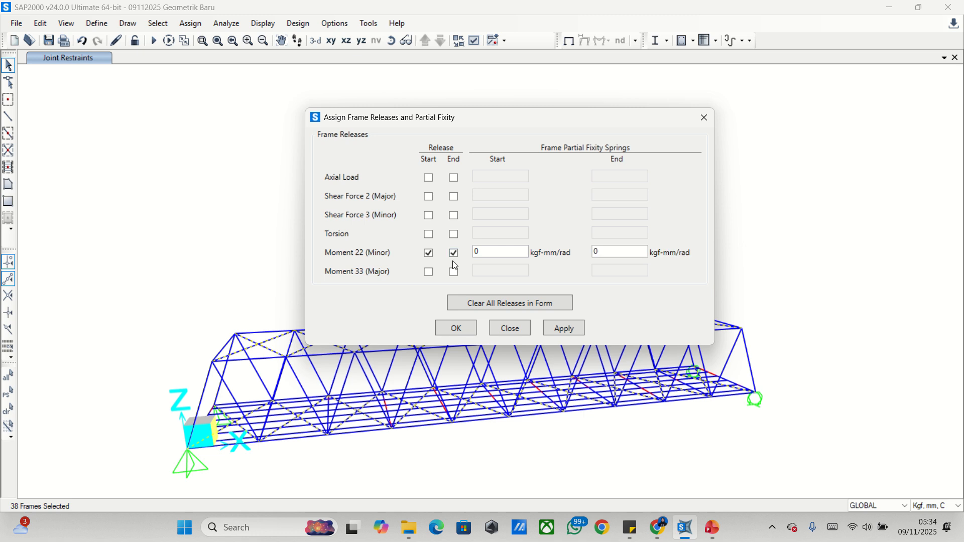
{"action": "left_click", "coordinate": [453, 271]}
{"action": "left_click", "coordinate": [429, 272]}
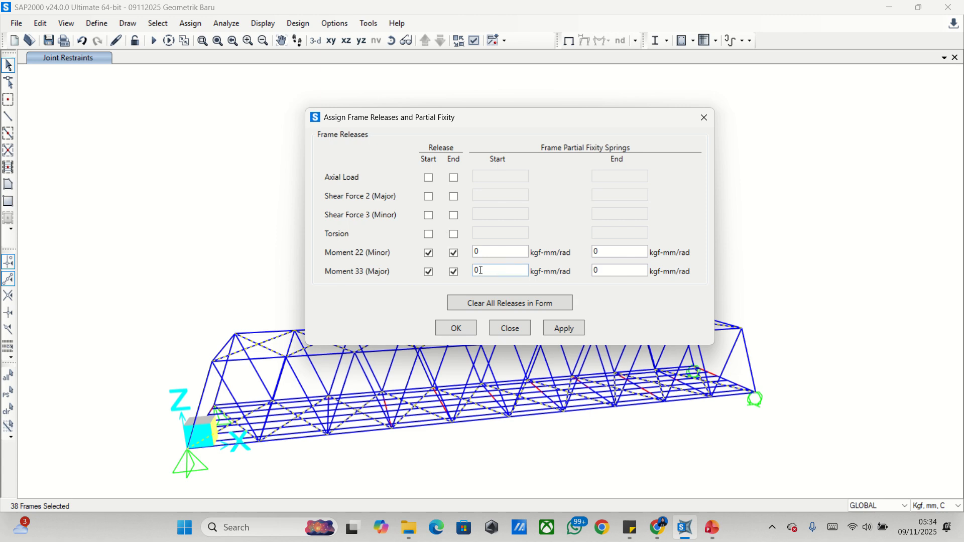
{"action": "left_click", "coordinate": [565, 328]}
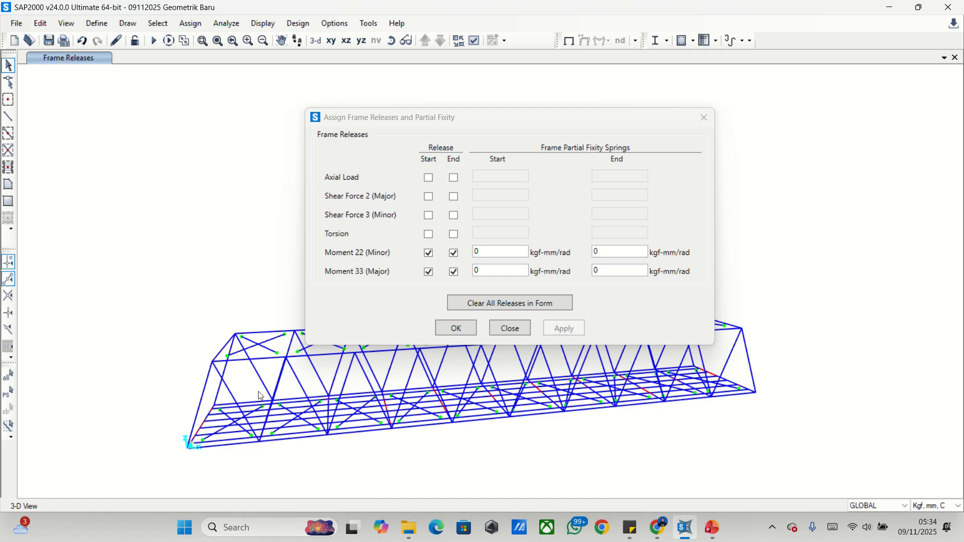
{"action": "left_click", "coordinate": [471, 328]}
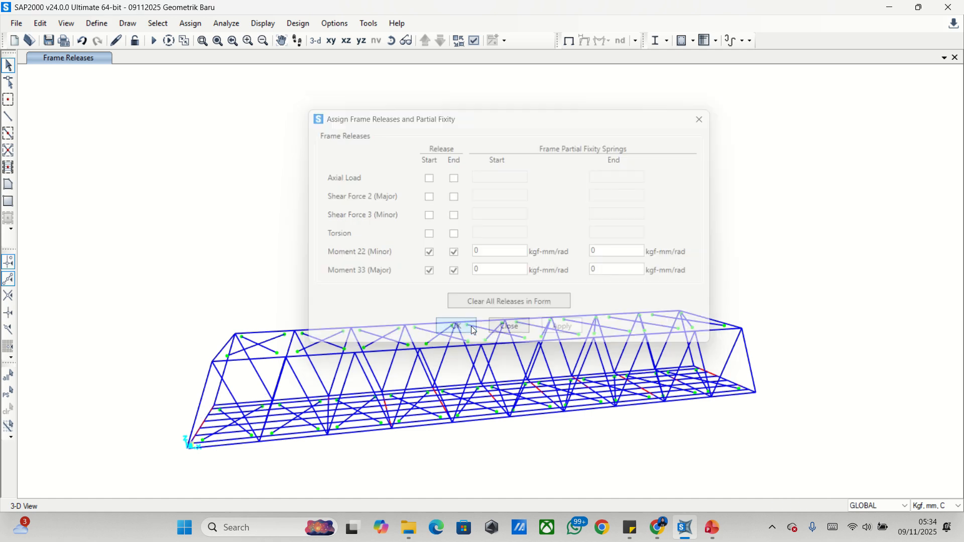
Step: Select all diagonals of the two side trusses and release only Moment 22 (Minor) at their start and end
{"action": "mouse_move", "coordinate": [404, 4]}
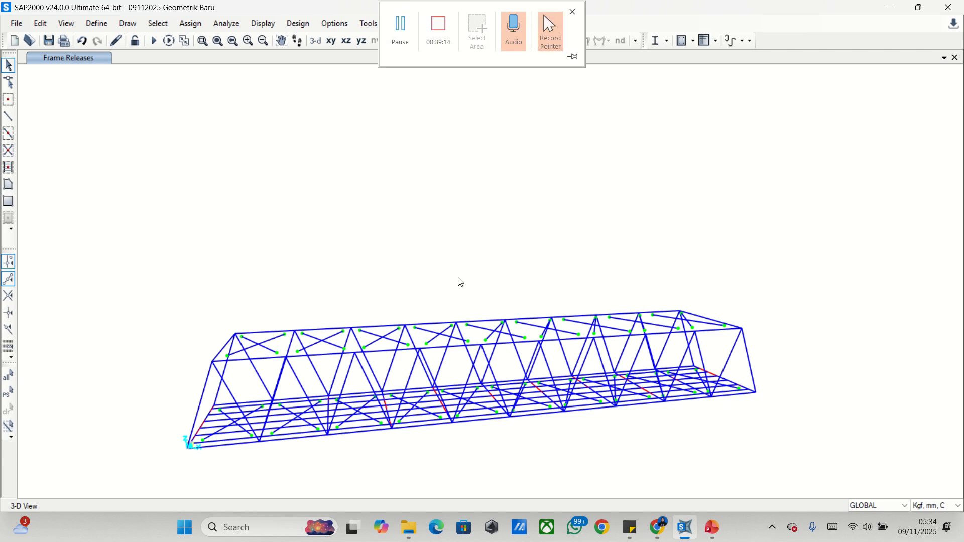
{"action": "left_click", "coordinate": [391, 44]}
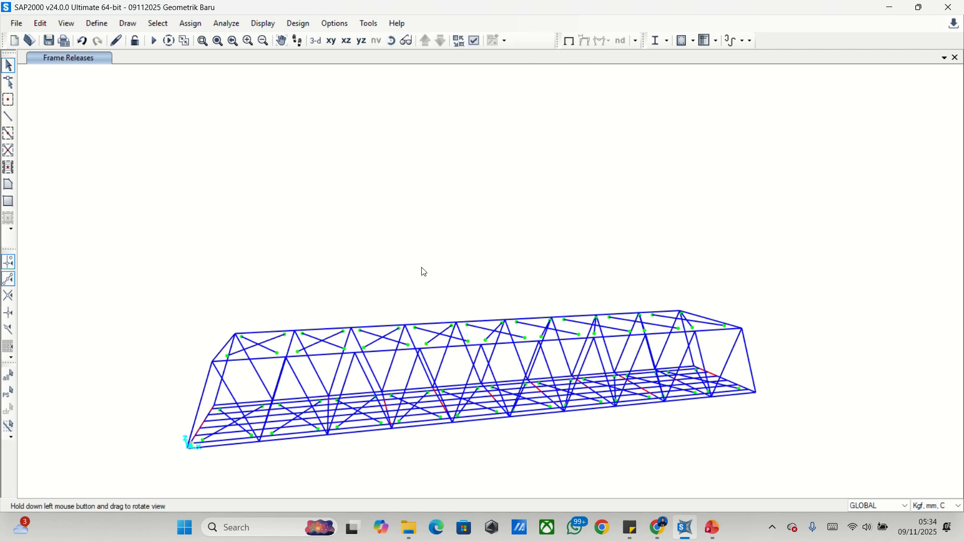
{"action": "left_click_drag", "start_coordinate": [422, 271], "coordinate": [500, 223]}
{"action": "left_click_drag", "start_coordinate": [496, 237], "coordinate": [391, 233]}
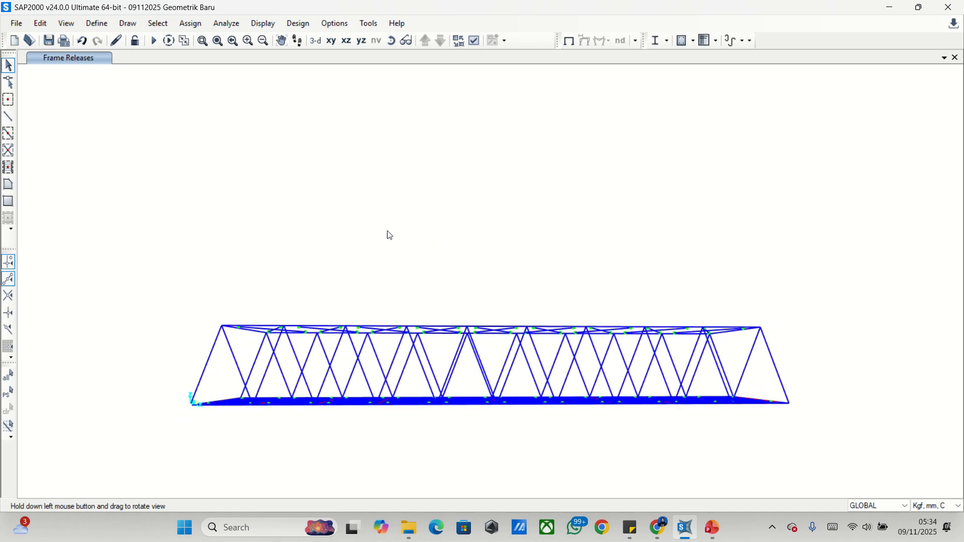
{"action": "left_click_drag", "start_coordinate": [766, 374], "coordinate": [179, 366]}
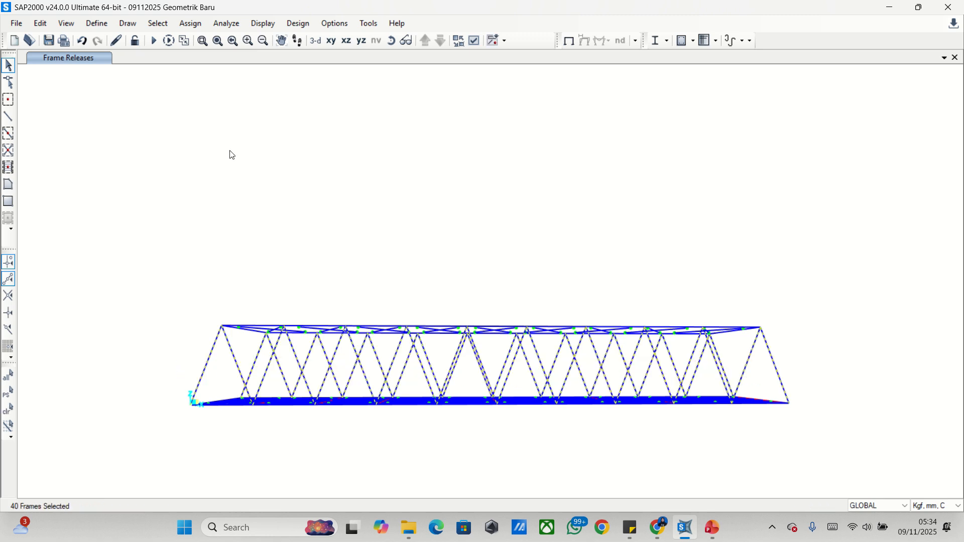
{"action": "left_click", "coordinate": [194, 29]}
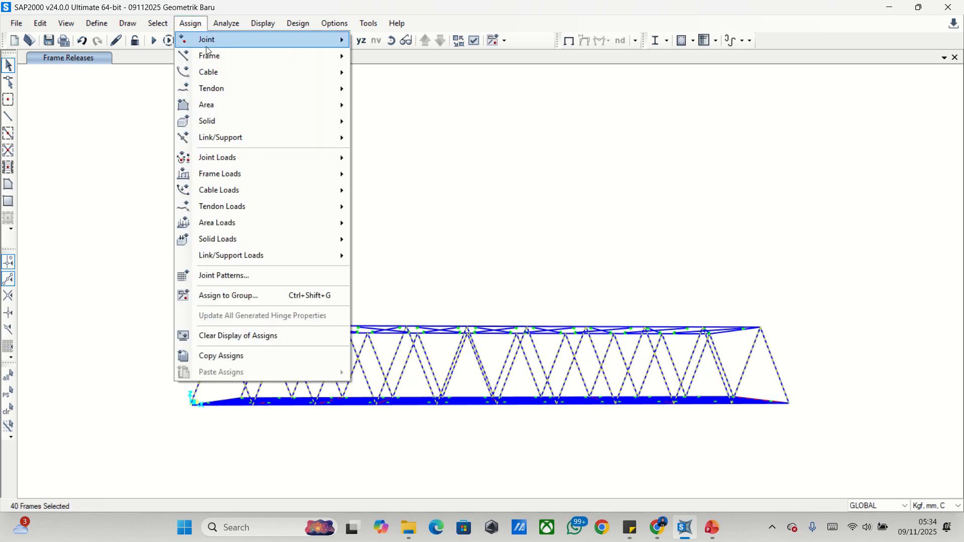
{"action": "mouse_move", "coordinate": [221, 56]}
{"action": "left_click", "coordinate": [460, 112]}
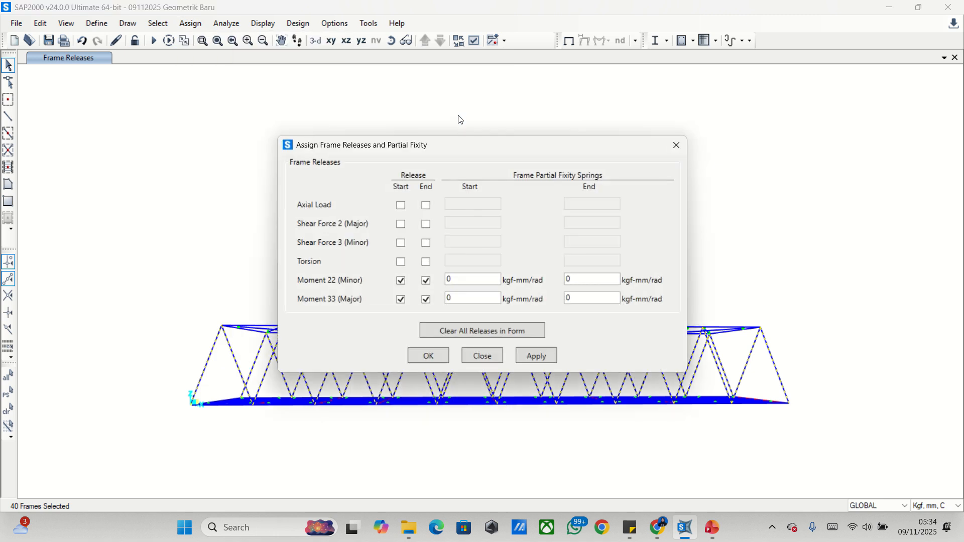
{"action": "left_click", "coordinate": [401, 299]}
{"action": "left_click", "coordinate": [425, 300]}
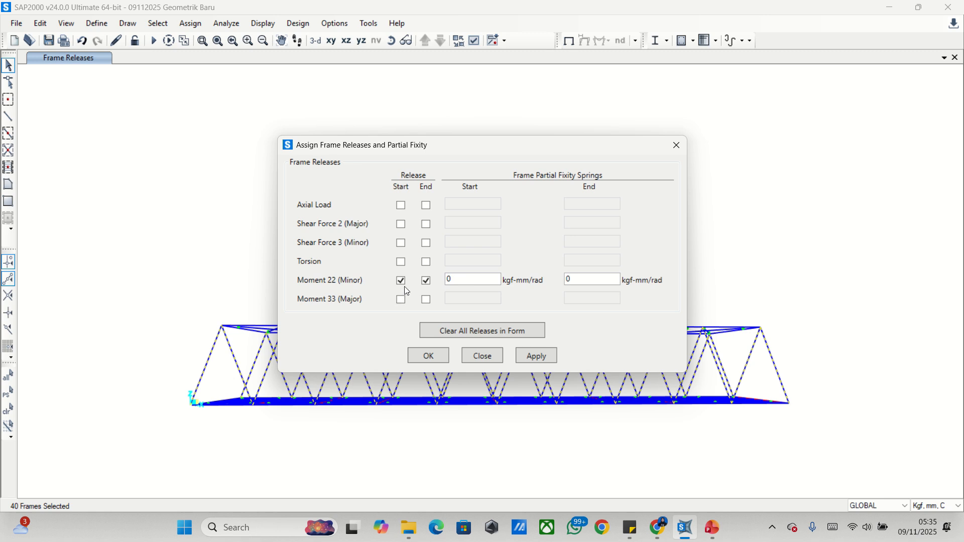
{"action": "left_click", "coordinate": [542, 357]}
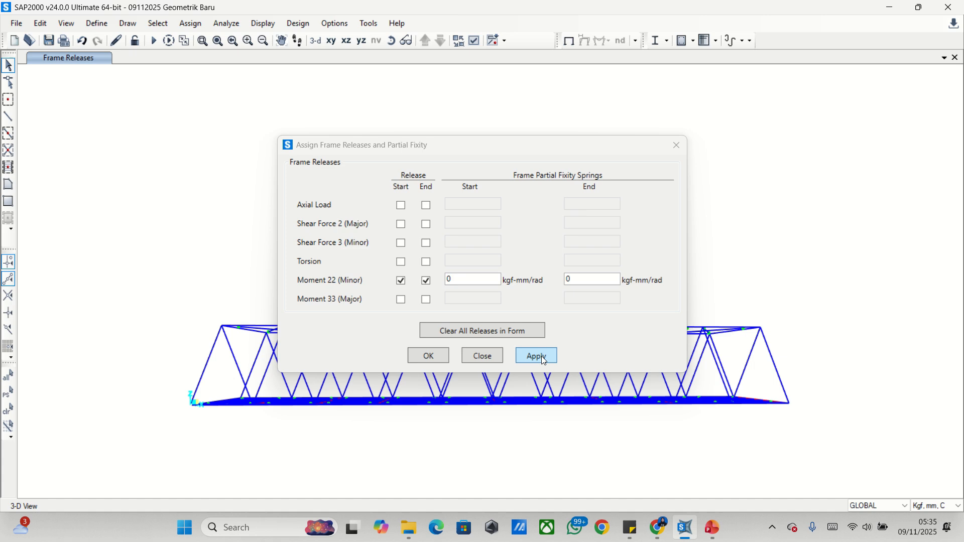
{"action": "left_click", "coordinate": [429, 356]}
Step: Check the end releases on the side-truss diagonals and the bracing, and save the model
{"action": "left_click", "coordinate": [391, 40]}
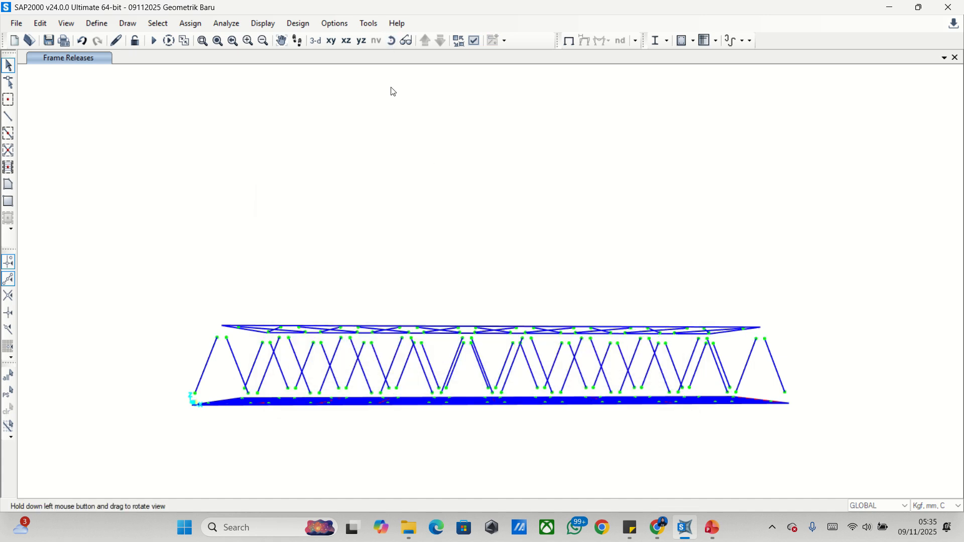
{"action": "left_click_drag", "start_coordinate": [374, 210], "coordinate": [484, 232]}
{"action": "scroll", "coordinate": [313, 321], "scroll_direction": "up", "scroll_amount": 3}
{"action": "scroll", "coordinate": [313, 320], "scroll_direction": "down", "scroll_amount": 3}
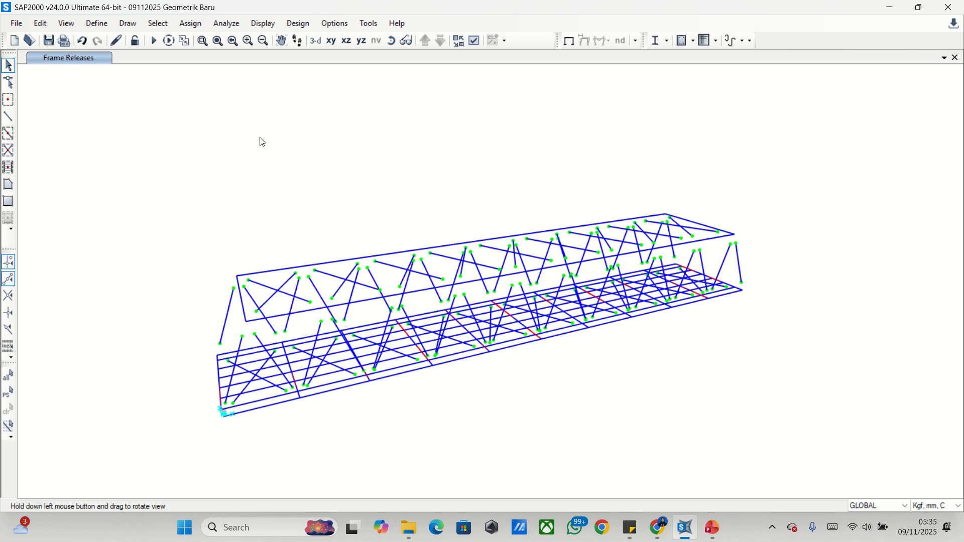
{"action": "key", "text": "Escape"}
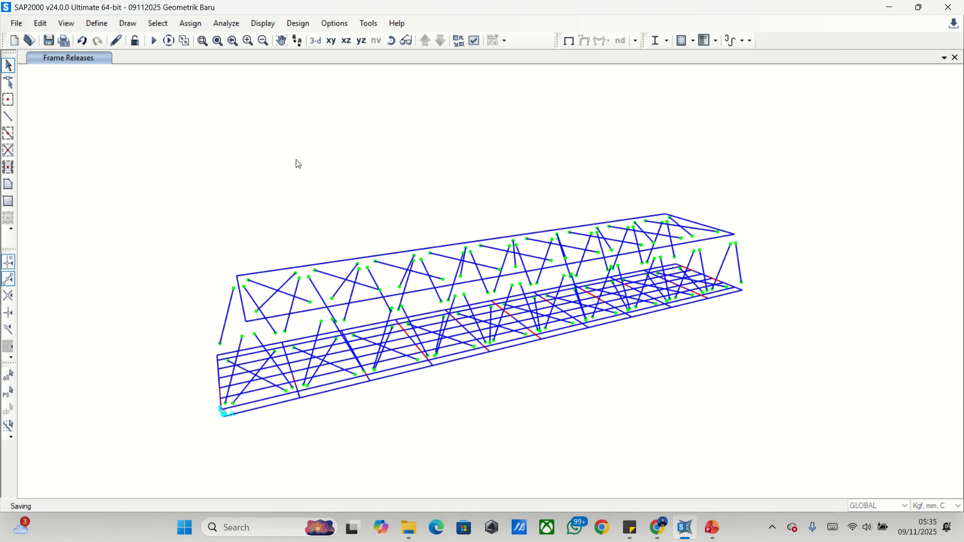
Step: Restore the default 3-D view of the bridge and clear the frame release display
{"action": "left_click", "coordinate": [317, 43]}
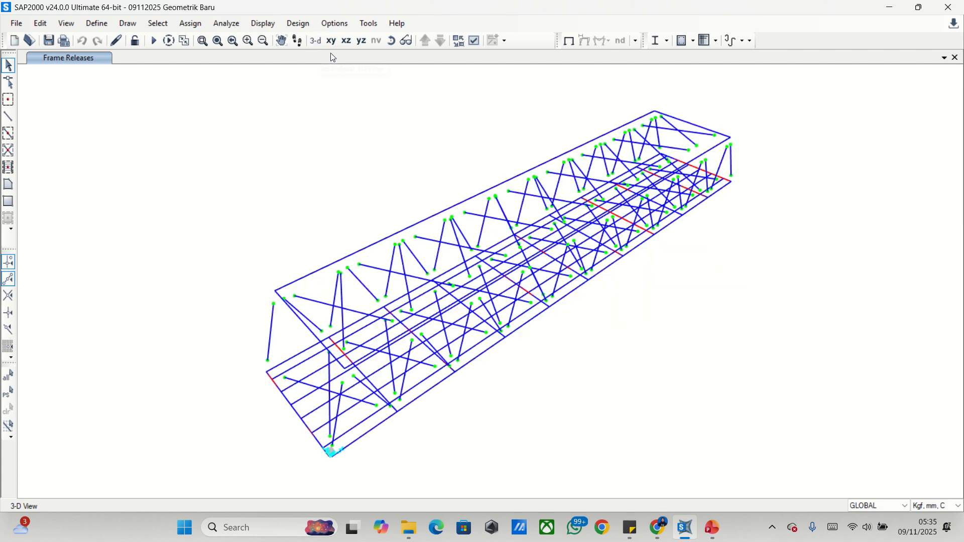
{"action": "left_click", "coordinate": [465, 43]}
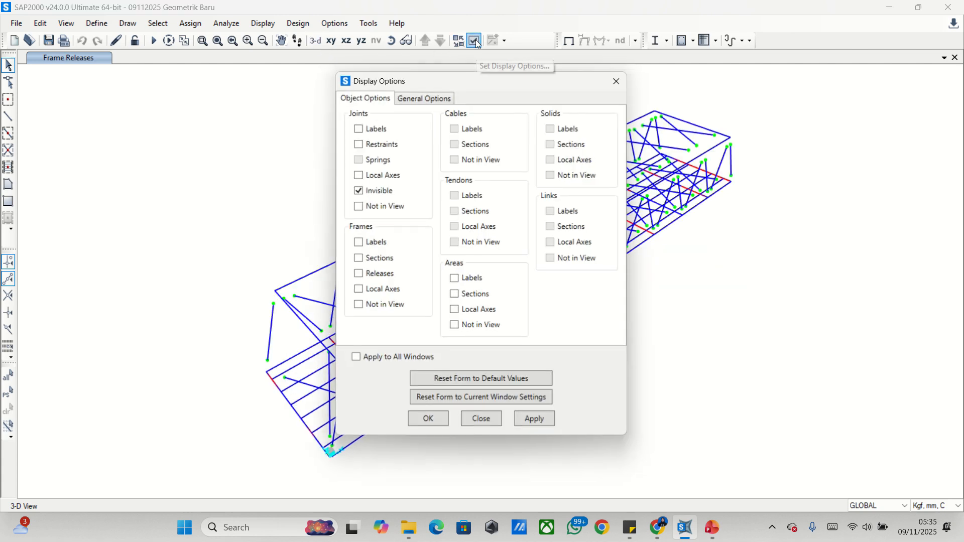
{"action": "left_click", "coordinate": [620, 79]}
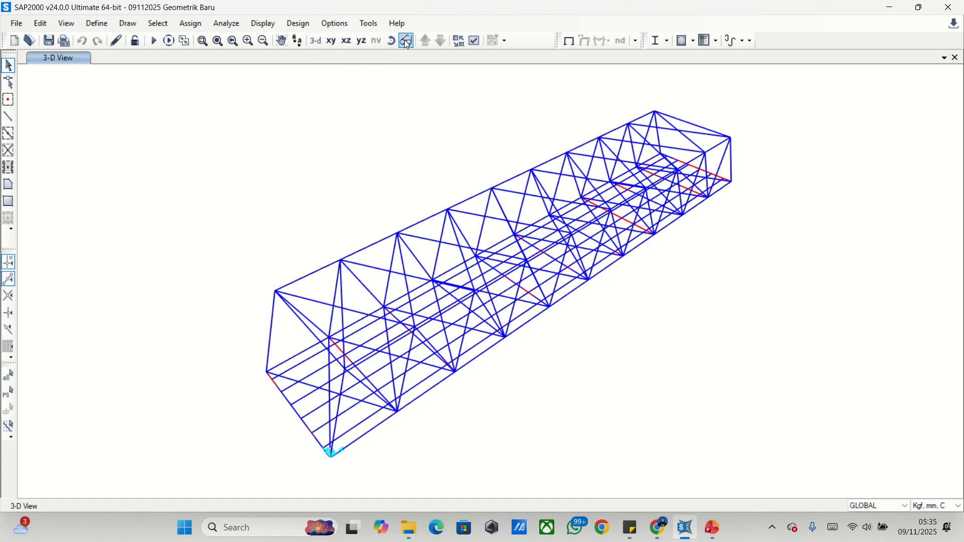
{"action": "left_click", "coordinate": [392, 40]}
{"action": "left_click_drag", "start_coordinate": [479, 175], "coordinate": [333, 77]}
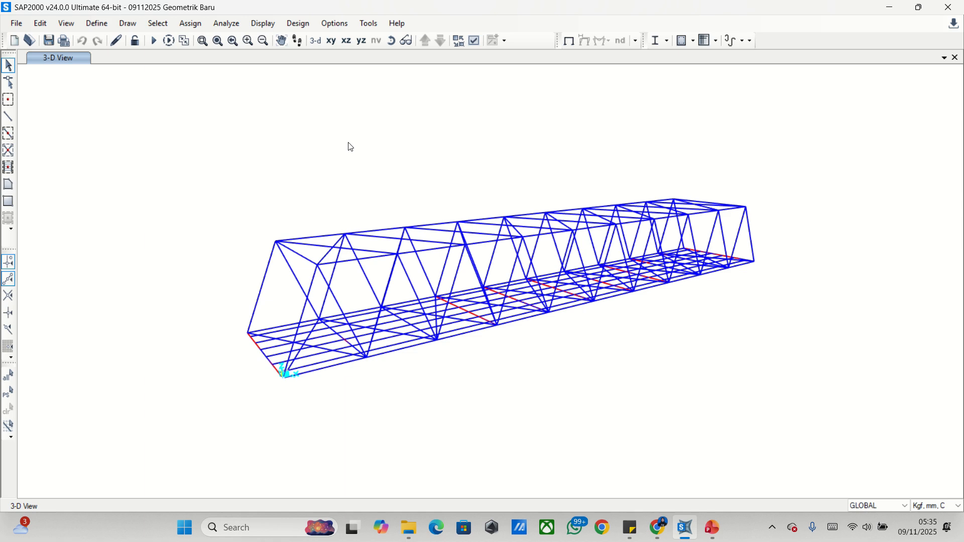
{"action": "middle_click_drag", "start_coordinate": [559, 260], "coordinate": [509, 268]}
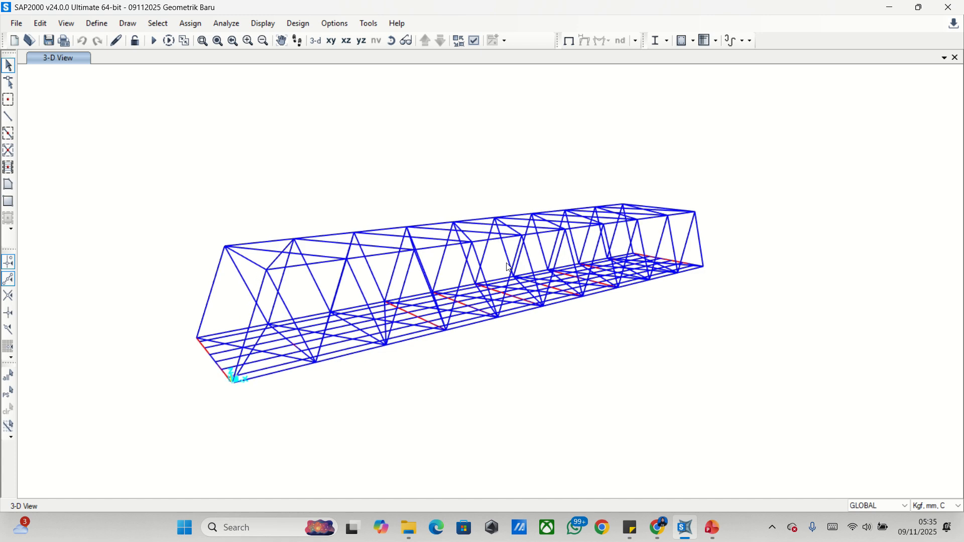